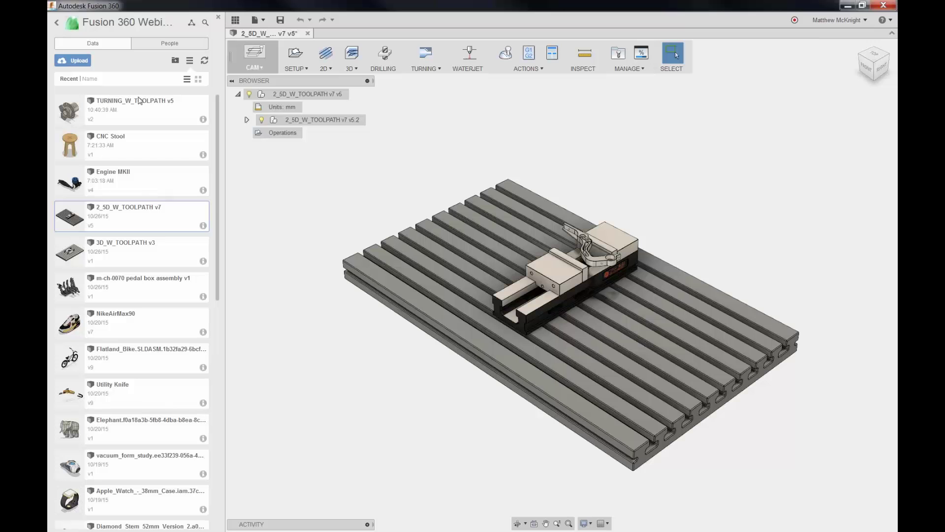
Hide the project file list and expand the 2_5D_W_TOOLPATH assembly to list its components.
{"action": "left_click", "coordinate": [218, 18]}
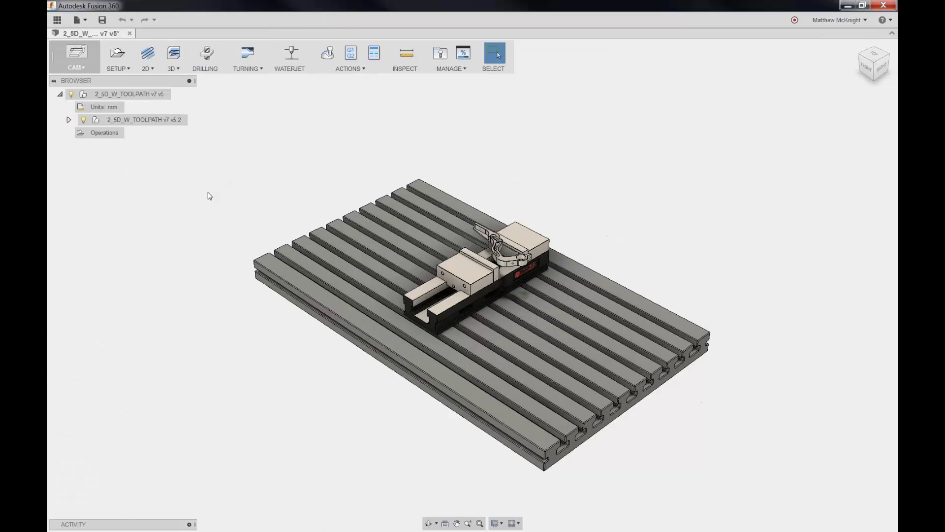
{"action": "scroll", "coordinate": [492, 293], "scroll_direction": "up", "scroll_amount": 5}
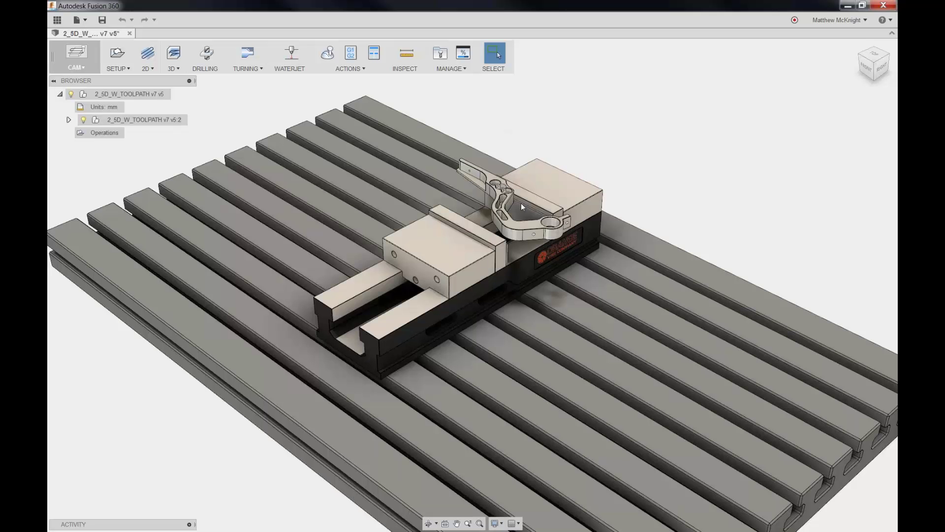
{"action": "scroll", "coordinate": [525, 204], "scroll_direction": "up", "scroll_amount": 5}
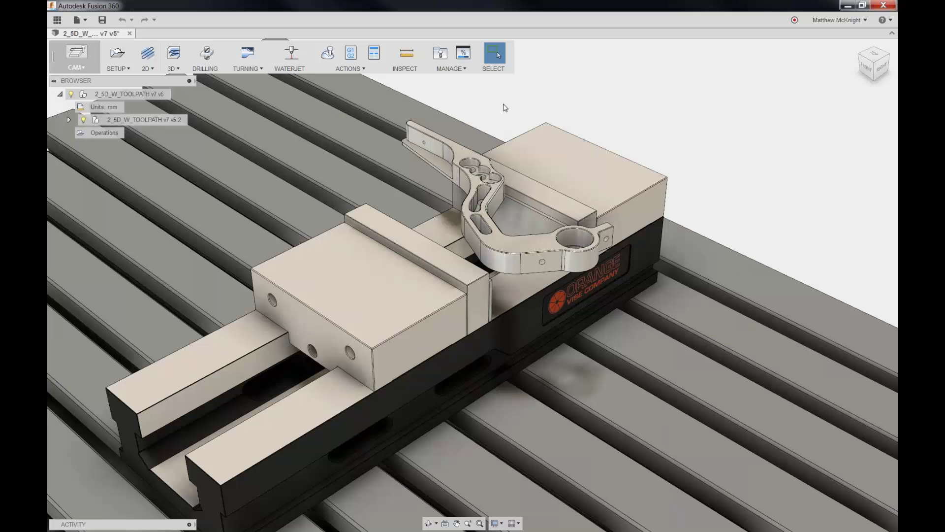
{"action": "scroll", "coordinate": [504, 108], "scroll_direction": "down", "scroll_amount": 5}
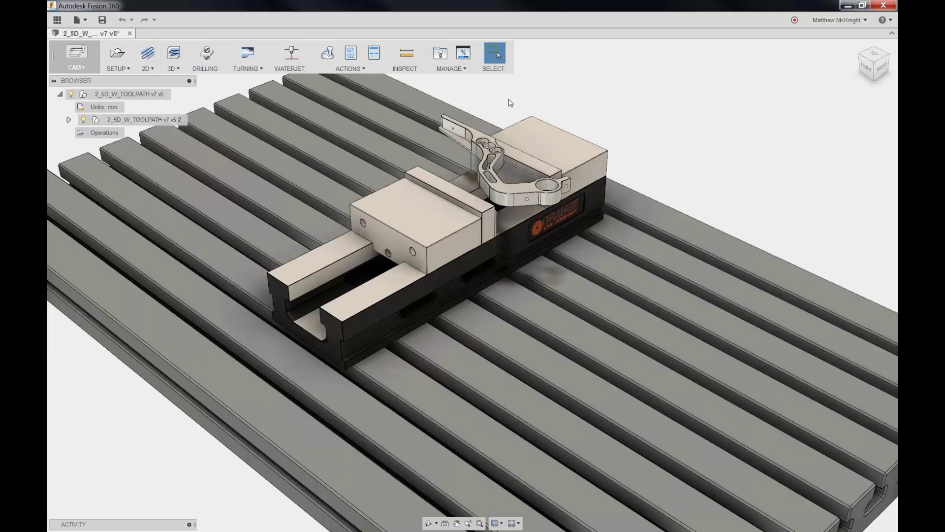
{"action": "left_click", "coordinate": [68, 121]}
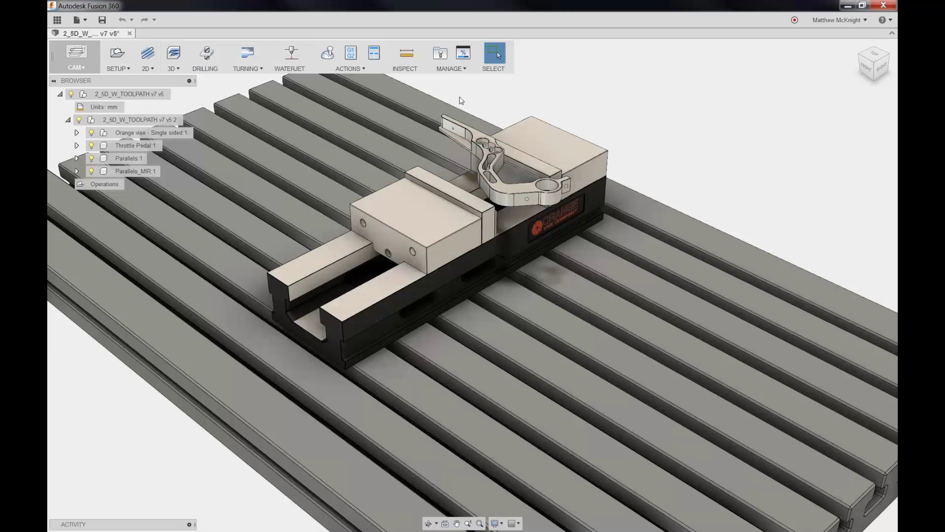
Examine the throttle pedal and the parallels supporting it in the vise.
{"action": "scroll", "coordinate": [552, 184], "scroll_direction": "up", "scroll_amount": 5}
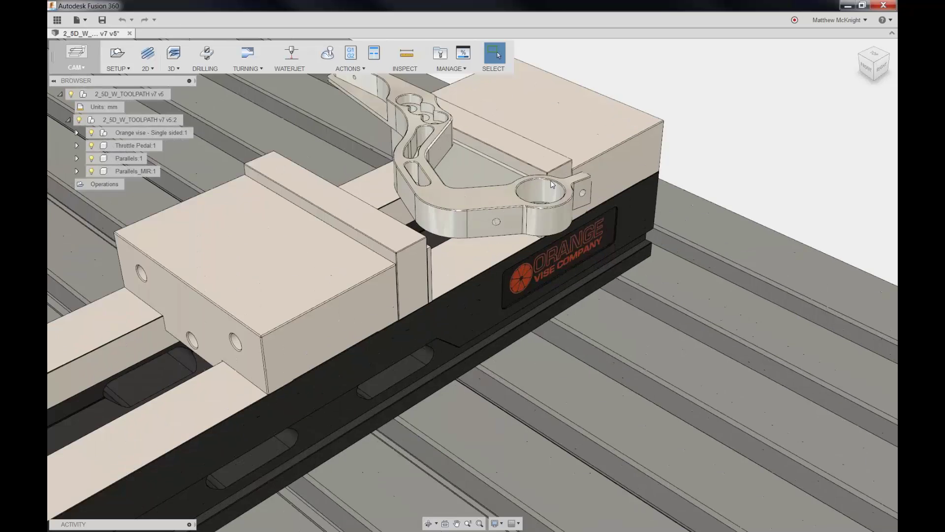
{"action": "scroll", "coordinate": [552, 184], "scroll_direction": "up", "scroll_amount": 1}
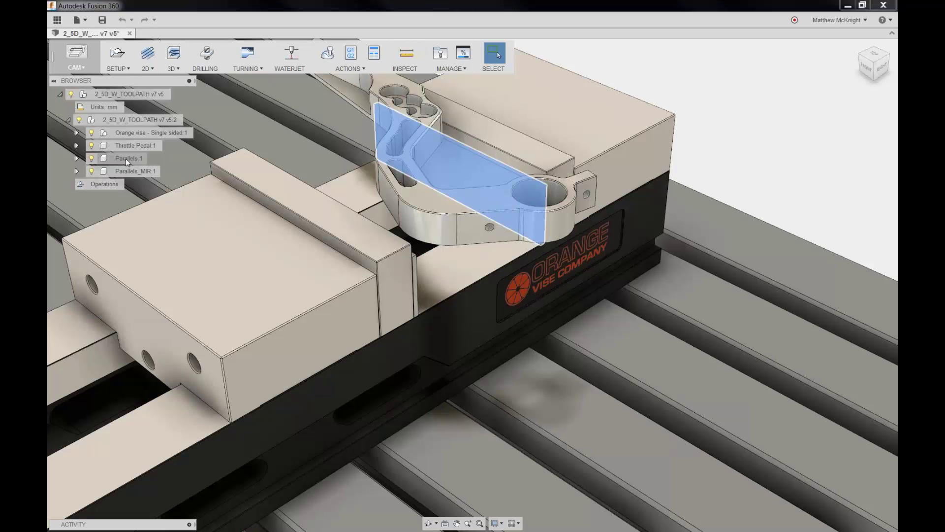
{"action": "left_click", "coordinate": [125, 159]}
{"action": "left_click", "coordinate": [694, 110]}
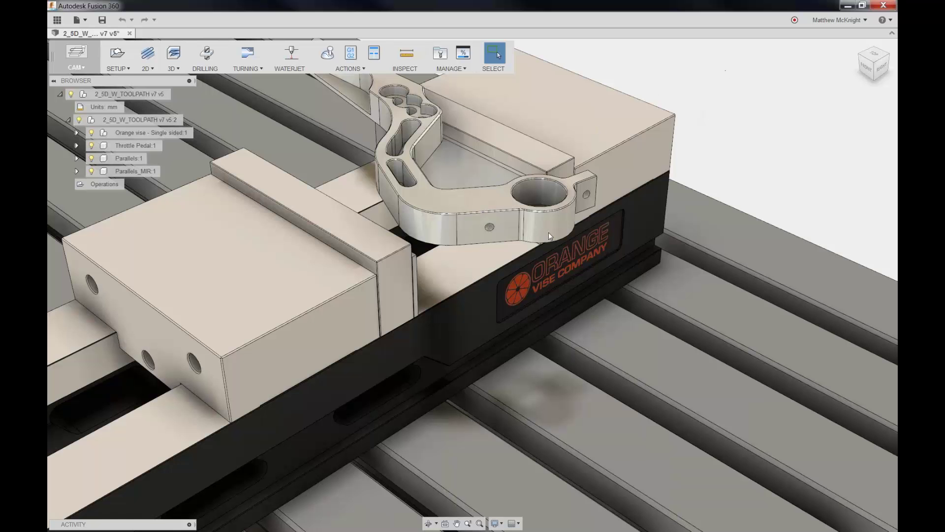
{"action": "scroll", "coordinate": [548, 232], "scroll_direction": "down", "scroll_amount": 3}
{"action": "scroll", "coordinate": [548, 231], "scroll_direction": "down", "scroll_amount": 3}
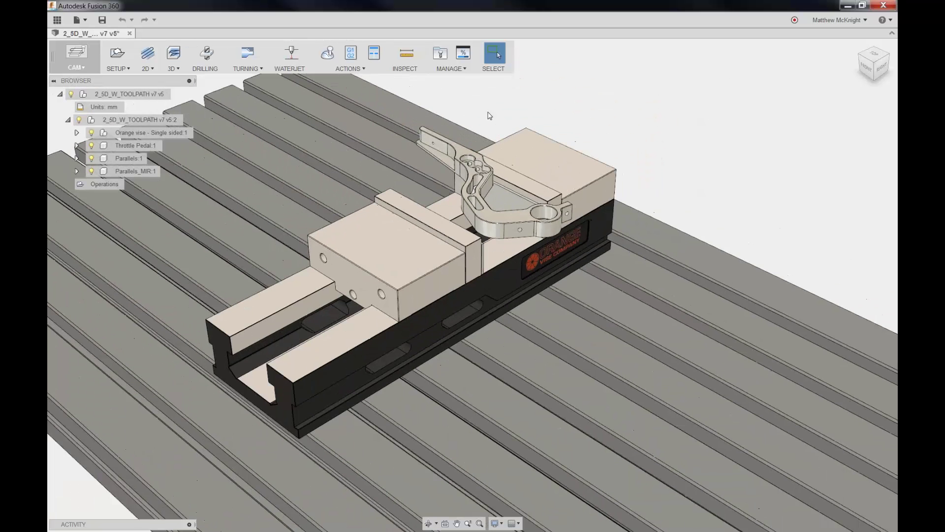
{"action": "middle_click_drag", "start_coordinate": [488, 112], "coordinate": [498, 137]}
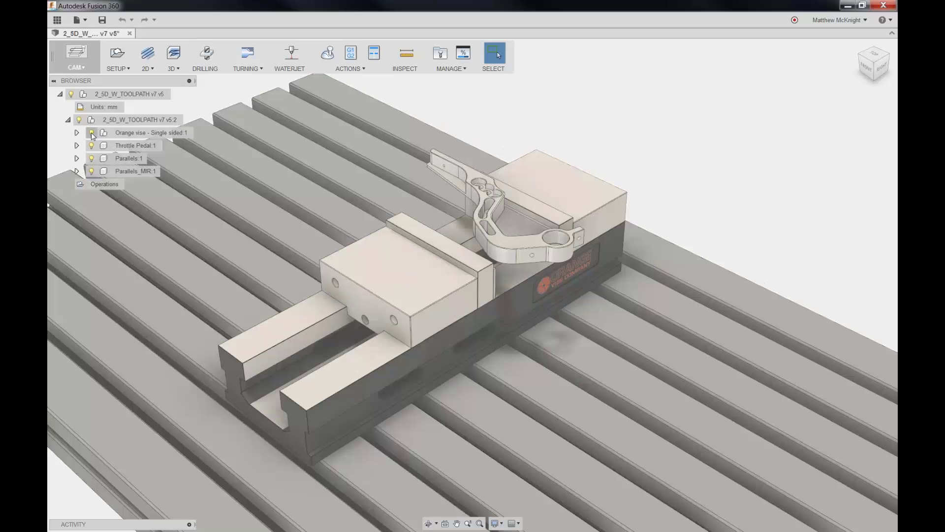
Hide the Orange vise and both parallels to isolate the throttle pedal, and show all three again.
{"action": "left_click", "coordinate": [92, 133]}
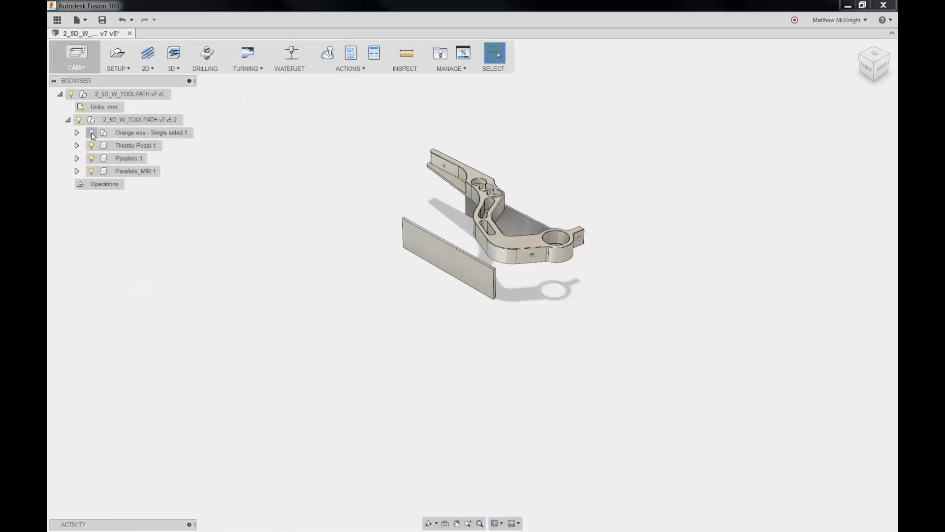
{"action": "left_click", "coordinate": [92, 159]}
{"action": "left_click", "coordinate": [92, 172]}
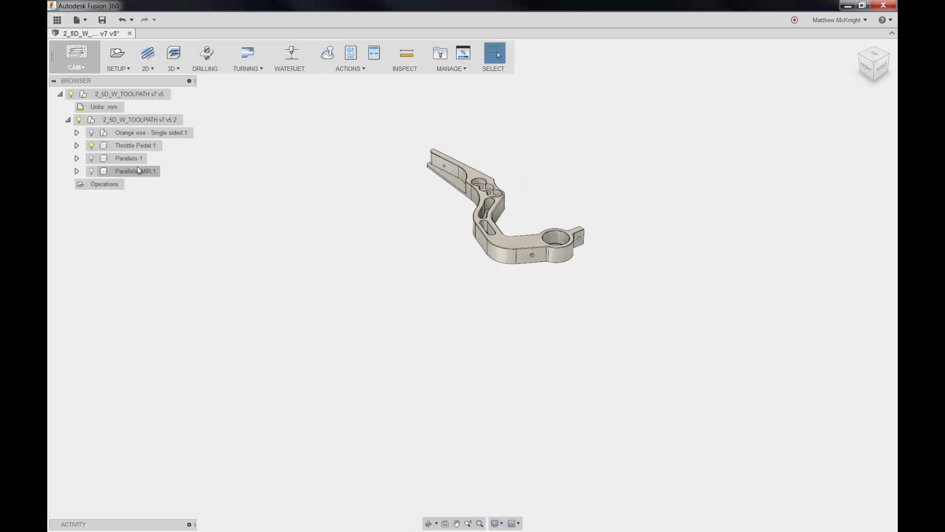
{"action": "left_click", "coordinate": [91, 133]}
{"action": "left_click", "coordinate": [91, 159]}
{"action": "left_click", "coordinate": [91, 171]}
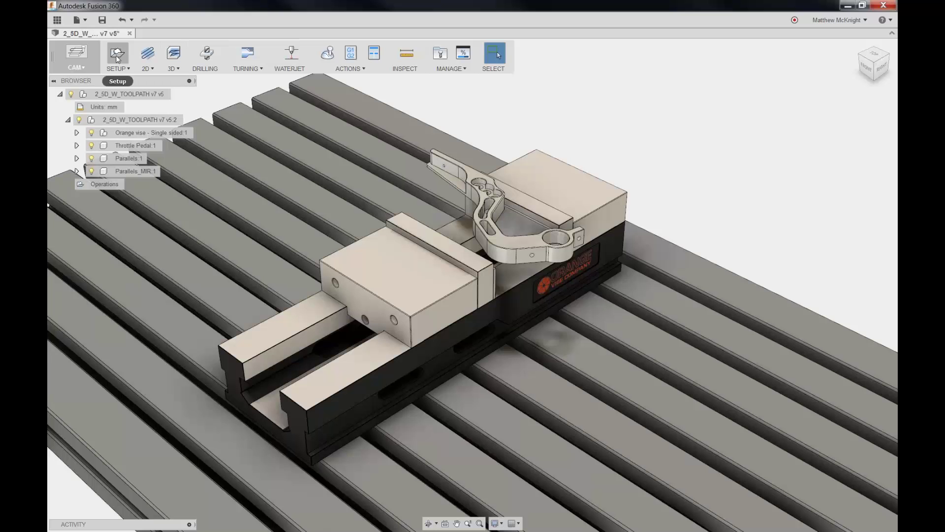
Switch to the Model workspace and return to the CAM workspace.
{"action": "left_click", "coordinate": [67, 55]}
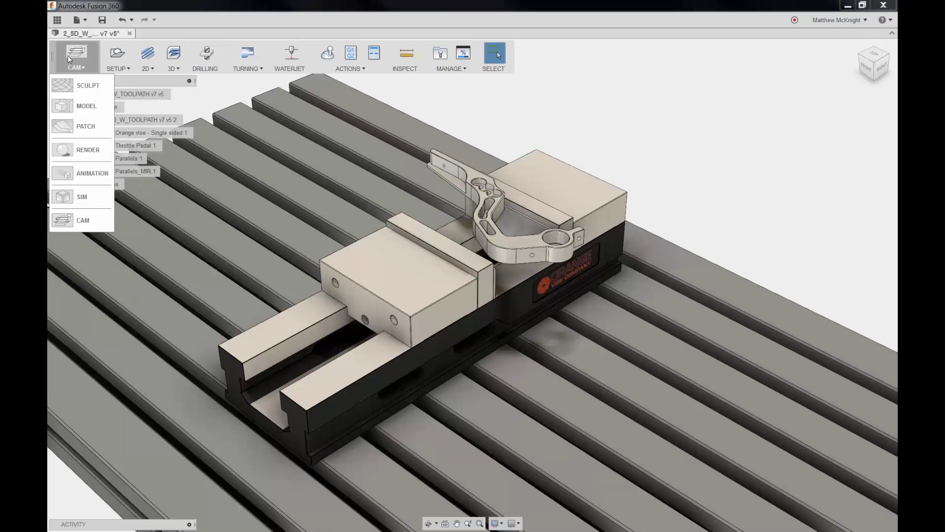
{"action": "left_click", "coordinate": [81, 105]}
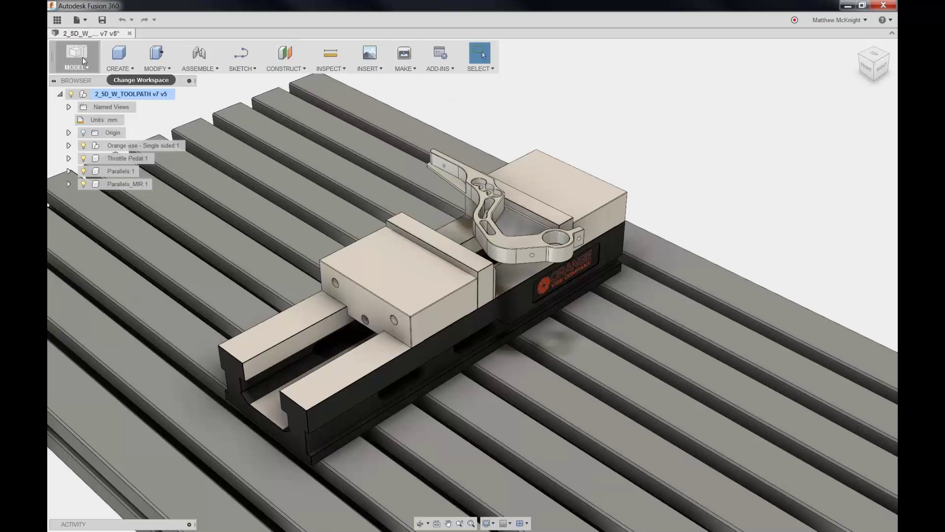
{"action": "left_click", "coordinate": [82, 57]}
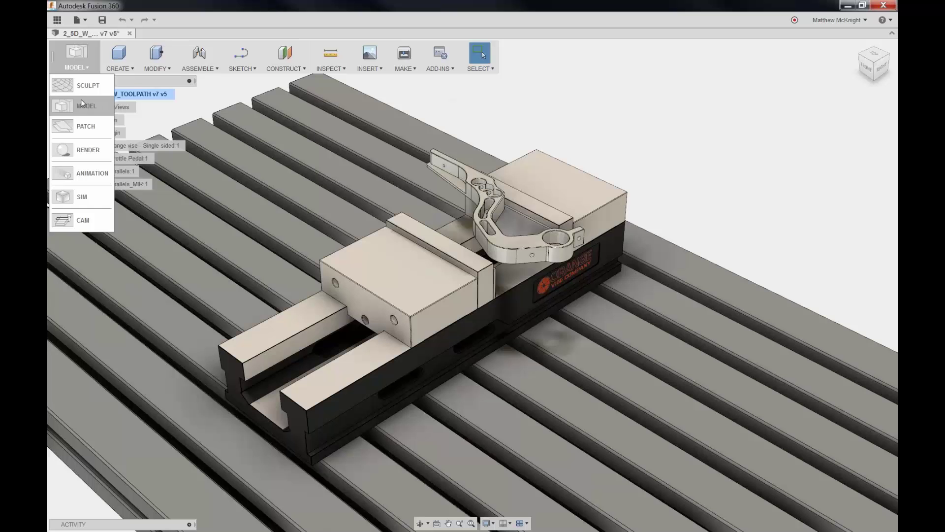
{"action": "left_click", "coordinate": [81, 221]}
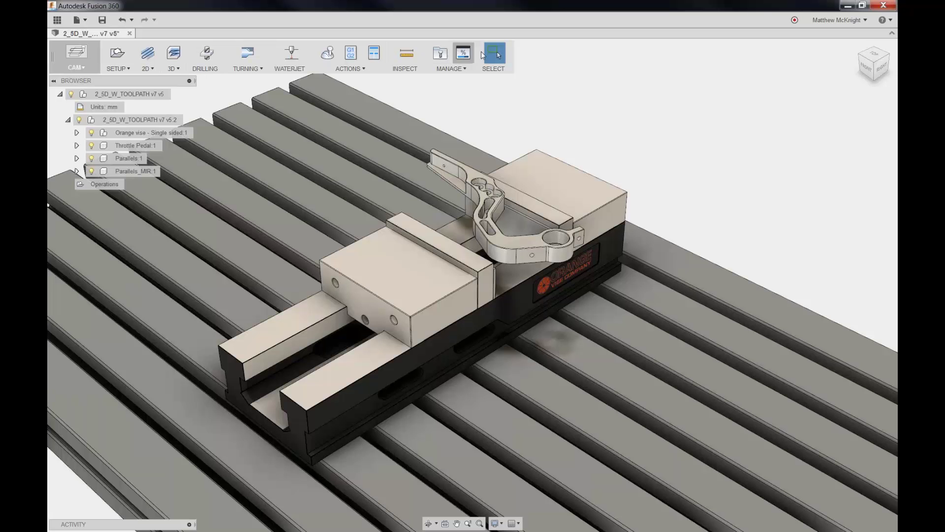
Create a new setup with Milling as its operation type.
{"action": "left_click", "coordinate": [119, 54]}
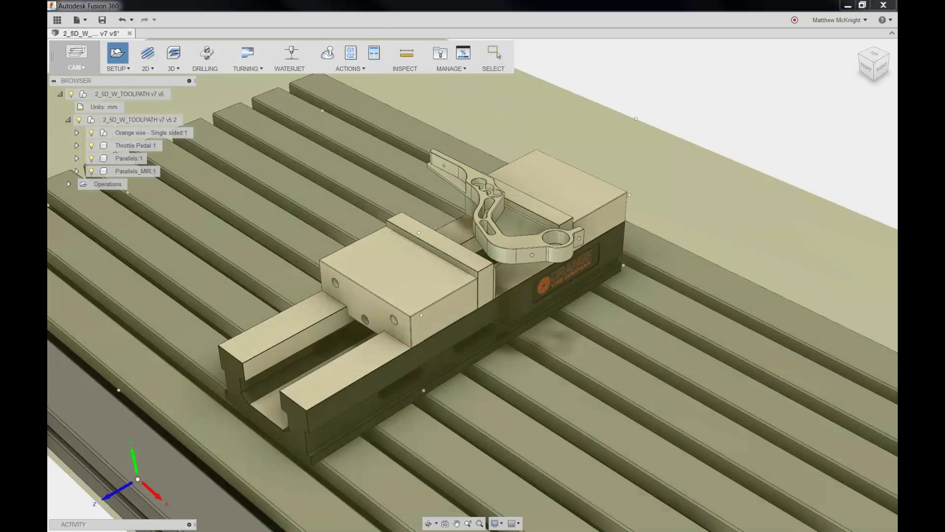
{"action": "left_click_drag", "start_coordinate": [460, 108], "coordinate": [784, 117]}
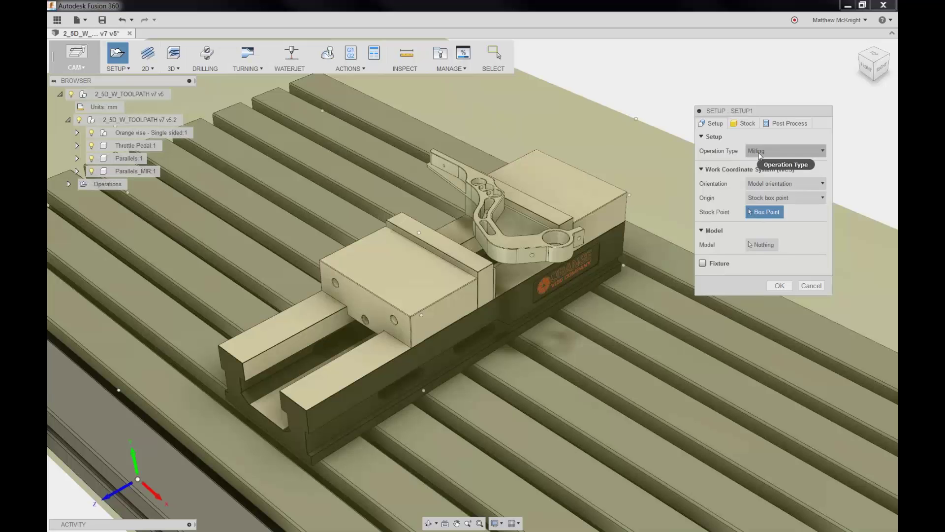
{"action": "left_click", "coordinate": [784, 154]}
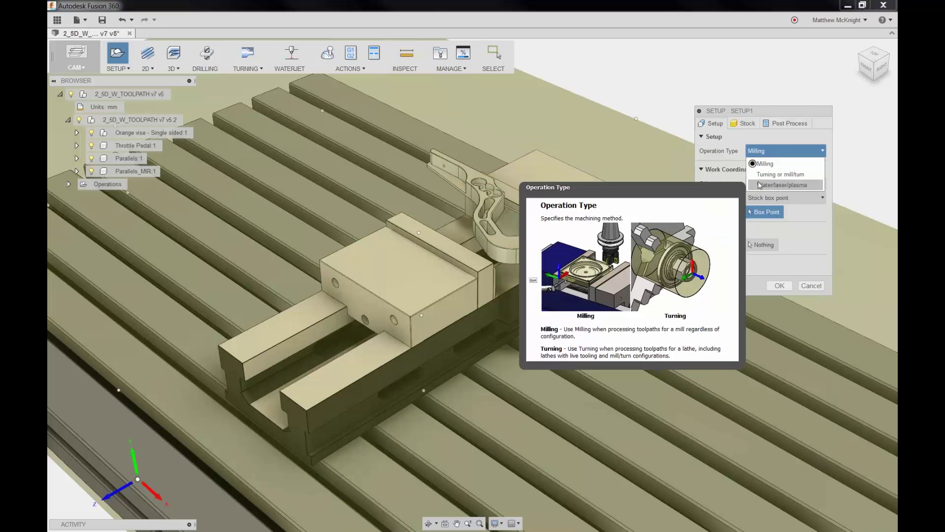
{"action": "left_click", "coordinate": [797, 165]}
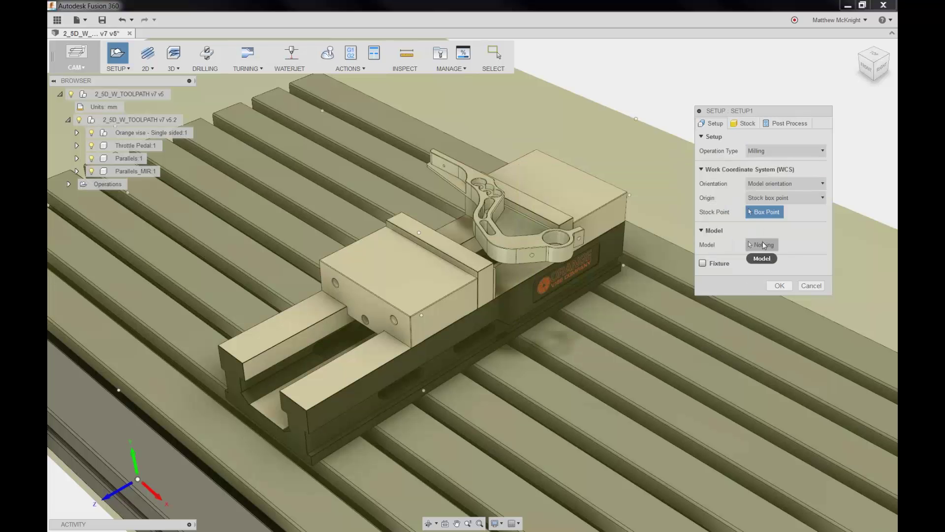
Assign the throttle pedal body as the setup's model.
{"action": "scroll", "coordinate": [649, 117], "scroll_direction": "down", "scroll_amount": 5}
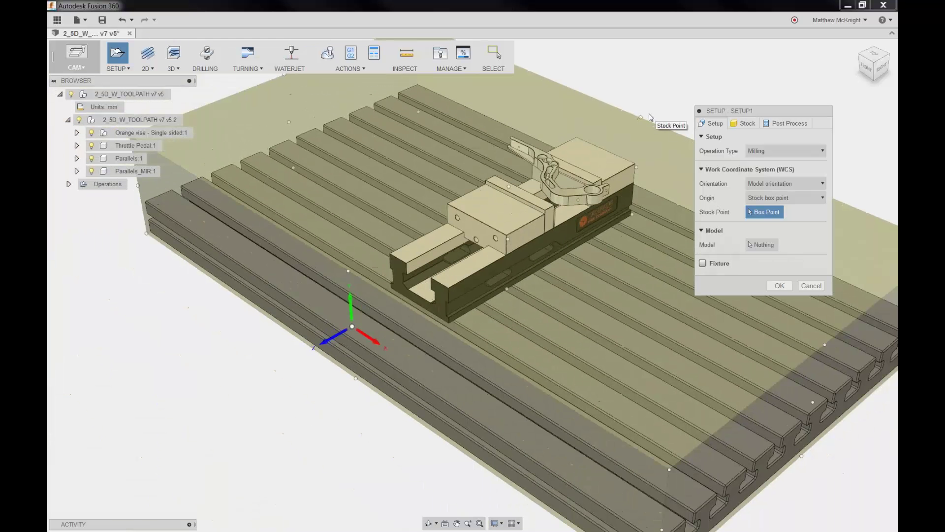
{"action": "scroll", "coordinate": [650, 89], "scroll_direction": "down", "scroll_amount": 1}
{"action": "middle_click_drag", "start_coordinate": [650, 91], "coordinate": [600, 136]}
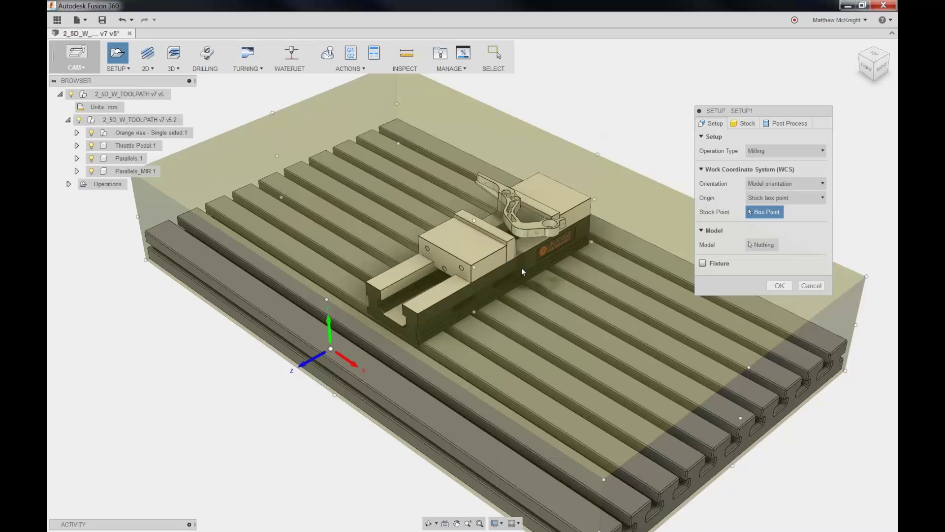
{"action": "left_click", "coordinate": [762, 244]}
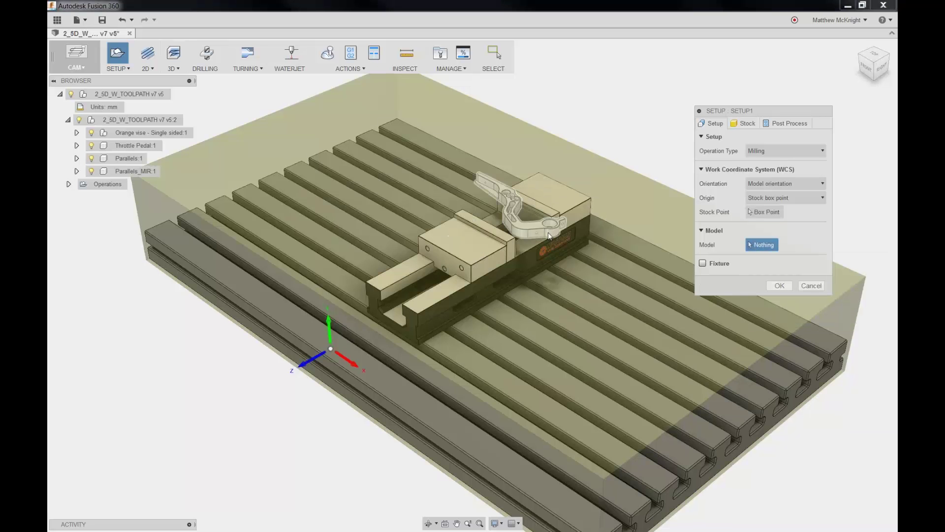
{"action": "left_click", "coordinate": [536, 229]}
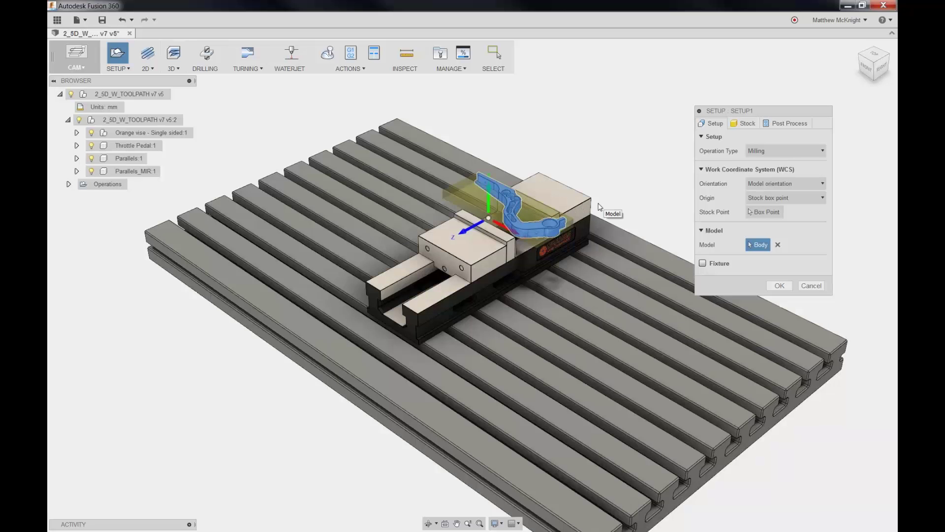
Orient the WCS by Z axis/plane and X axis, using the pedal's top face for Z and an edge along the vise jaw for X.
{"action": "scroll", "coordinate": [553, 187], "scroll_direction": "up", "scroll_amount": 5}
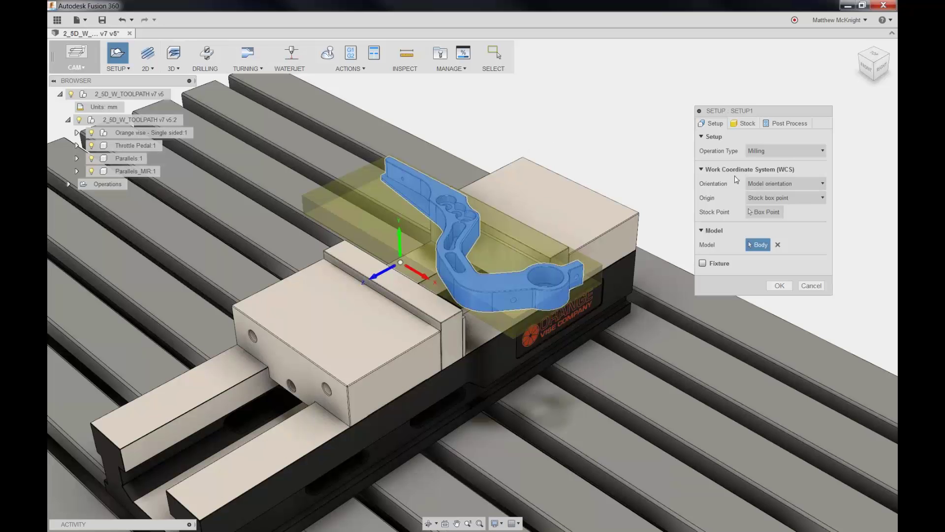
{"action": "left_click", "coordinate": [786, 184]}
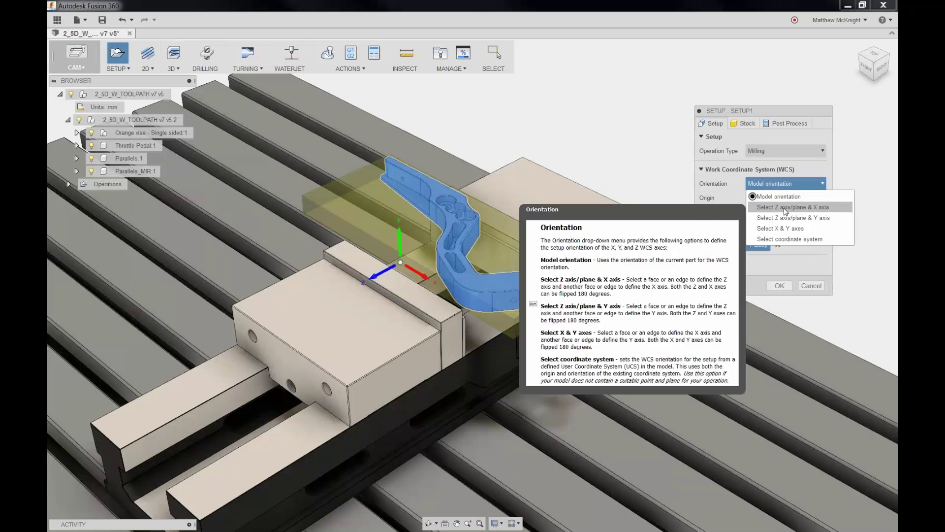
{"action": "left_click", "coordinate": [785, 208]}
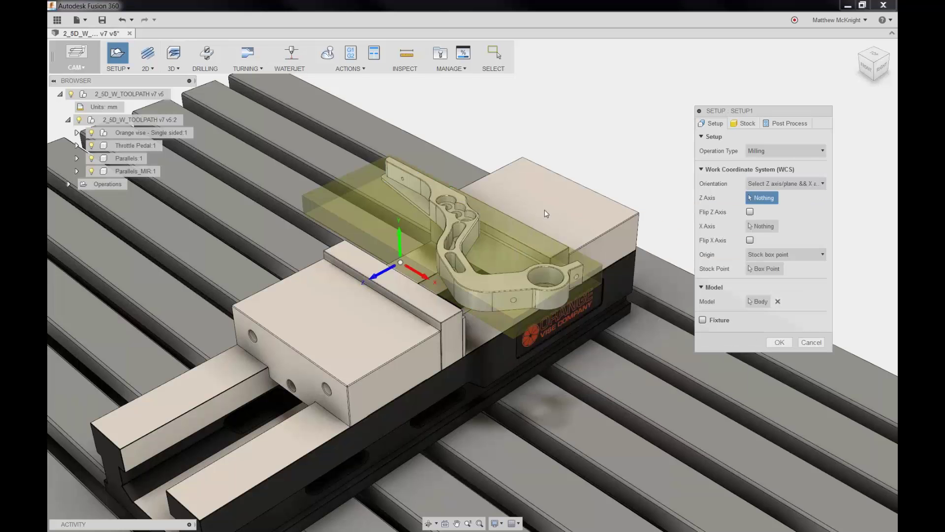
{"action": "left_click", "coordinate": [486, 286]}
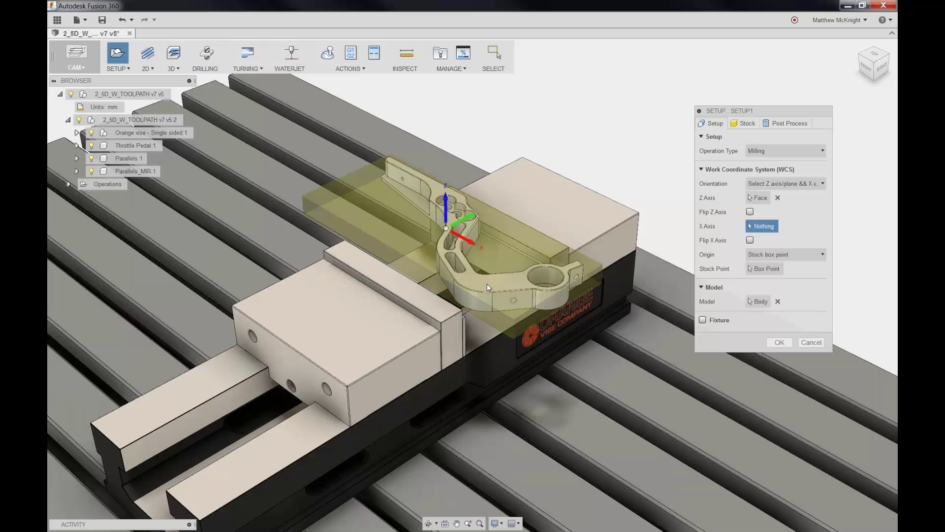
{"action": "left_click", "coordinate": [520, 256]}
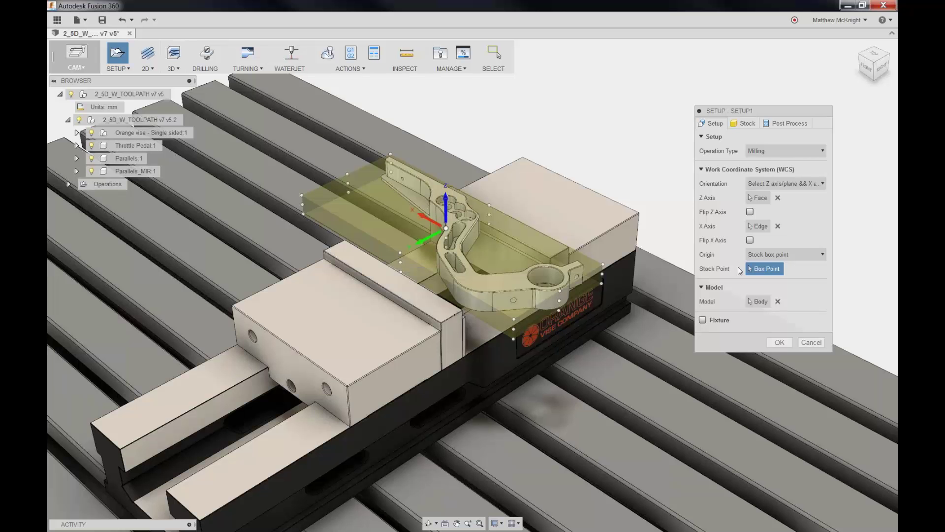
Try Model origin and Selected point as the WCS origin, and set it back to Stock box point.
{"action": "left_click", "coordinate": [781, 255]}
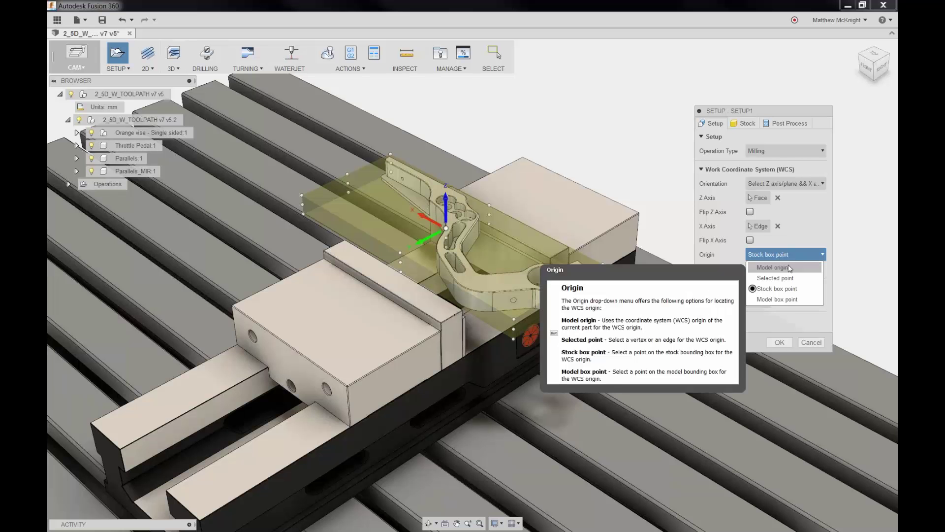
{"action": "left_click", "coordinate": [790, 269]}
{"action": "left_click", "coordinate": [784, 255]}
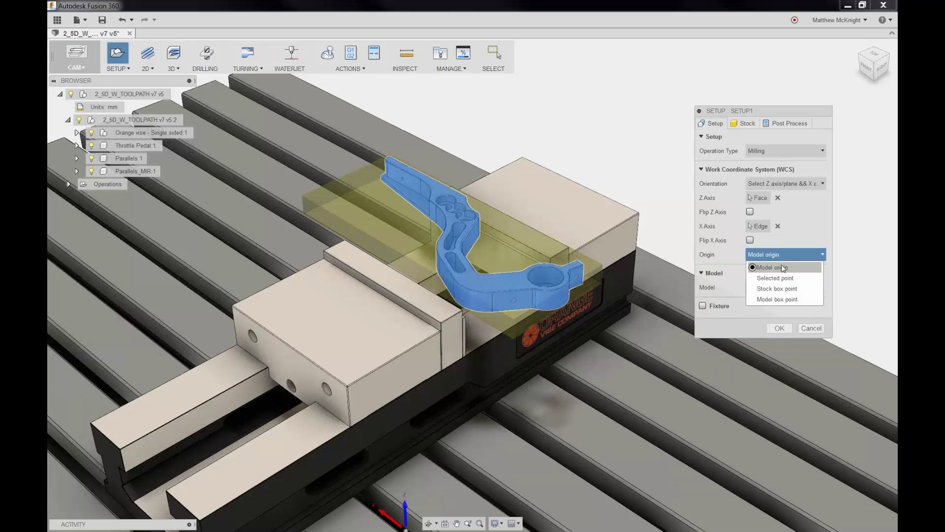
{"action": "left_click", "coordinate": [776, 278]}
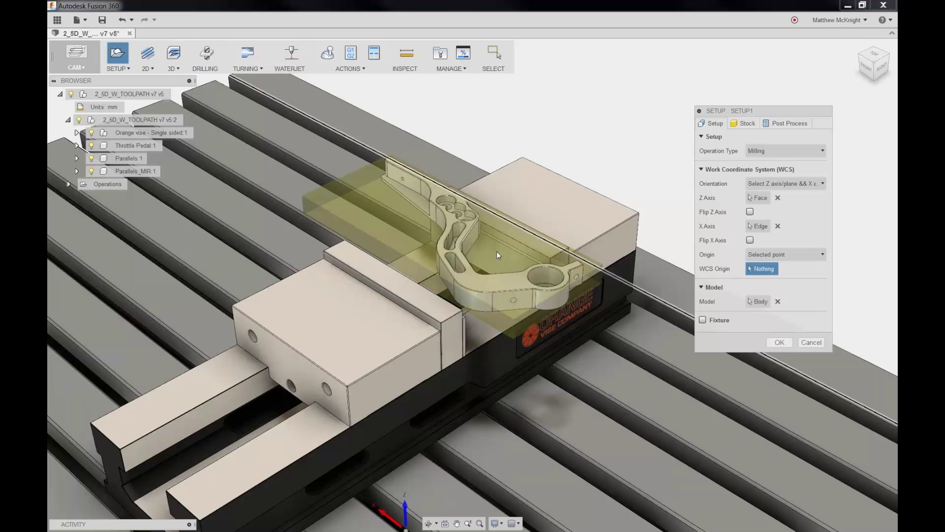
{"action": "left_click", "coordinate": [770, 256]}
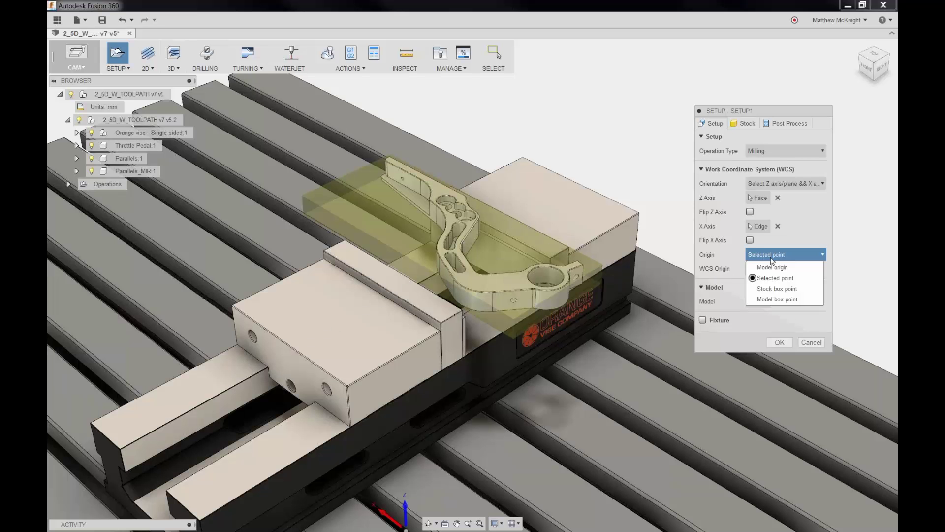
{"action": "left_click", "coordinate": [771, 289]}
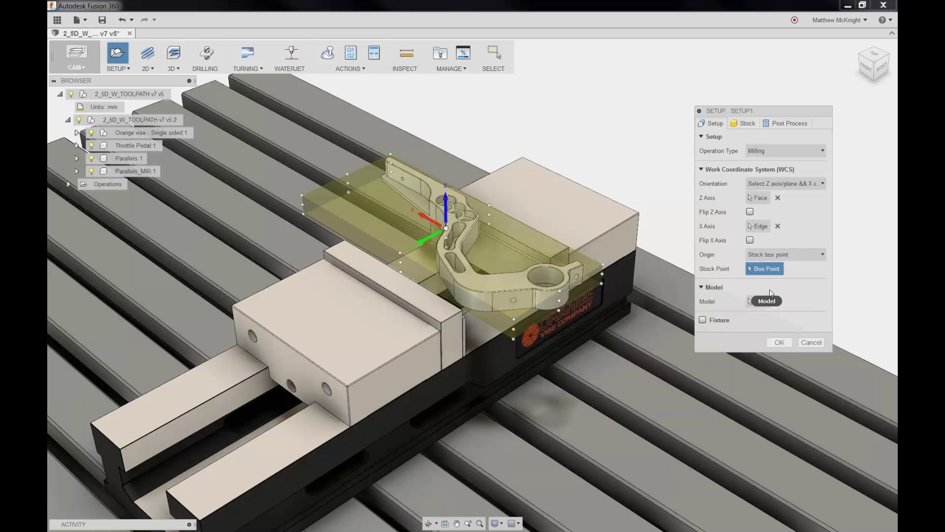
Try Model box point as the WCS origin, and set it back to Stock box point.
{"action": "left_click", "coordinate": [777, 254]}
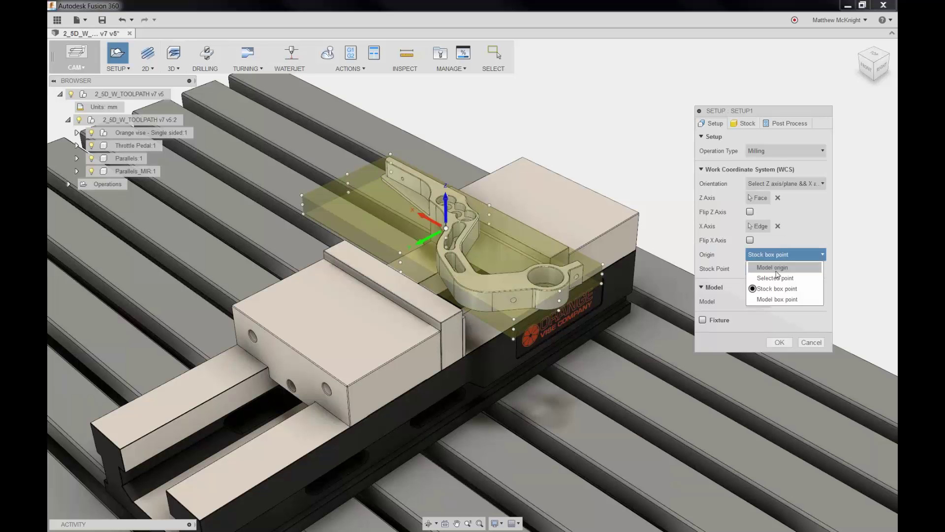
{"action": "left_click", "coordinate": [778, 299]}
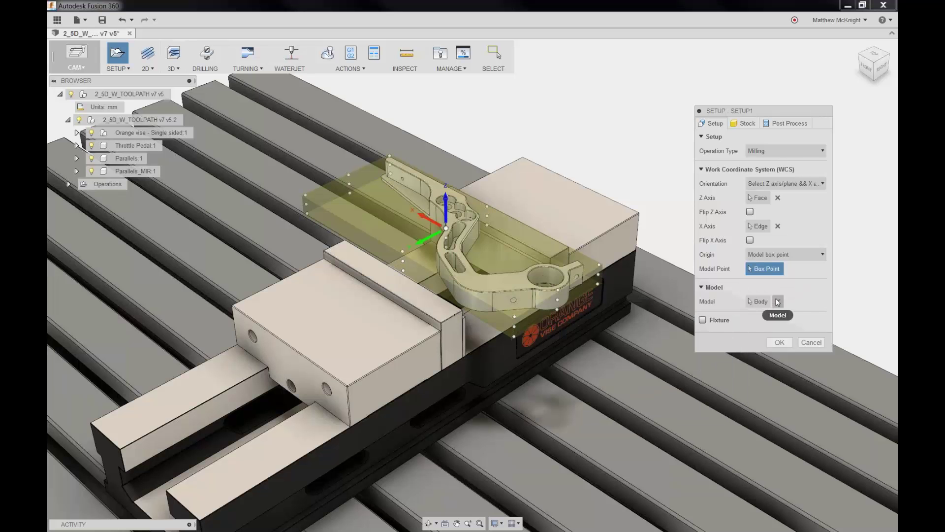
{"action": "left_click", "coordinate": [775, 256]}
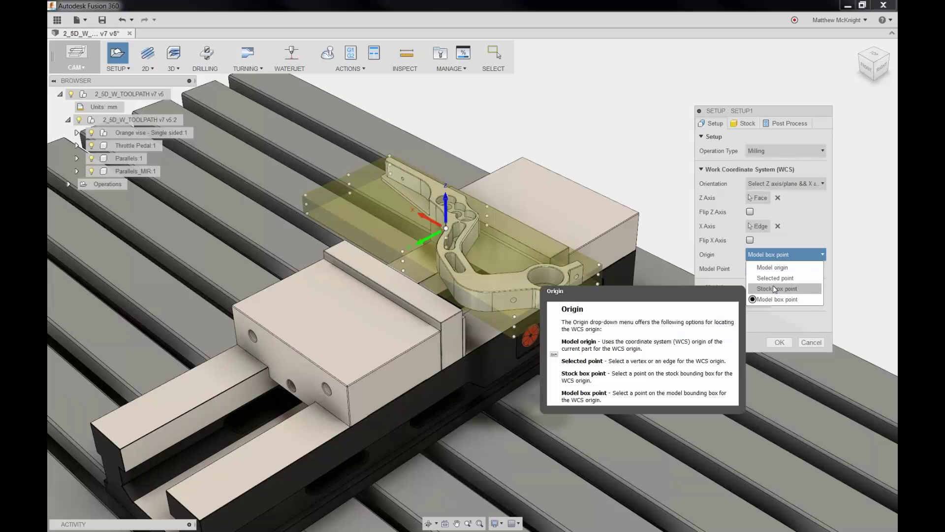
{"action": "left_click", "coordinate": [775, 289]}
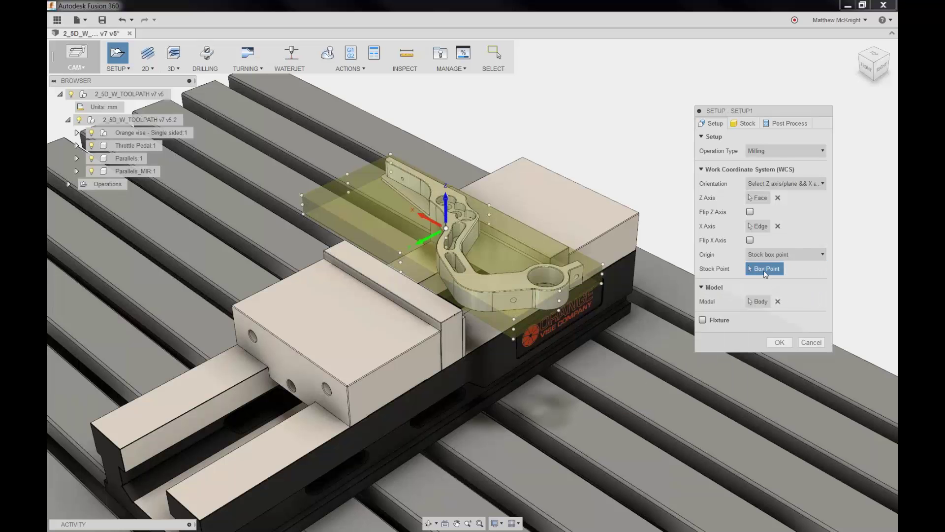
Place the WCS origin on the stock box's upper corner beside the far end of the pedal's thin arm.
{"action": "left_click", "coordinate": [391, 154]}
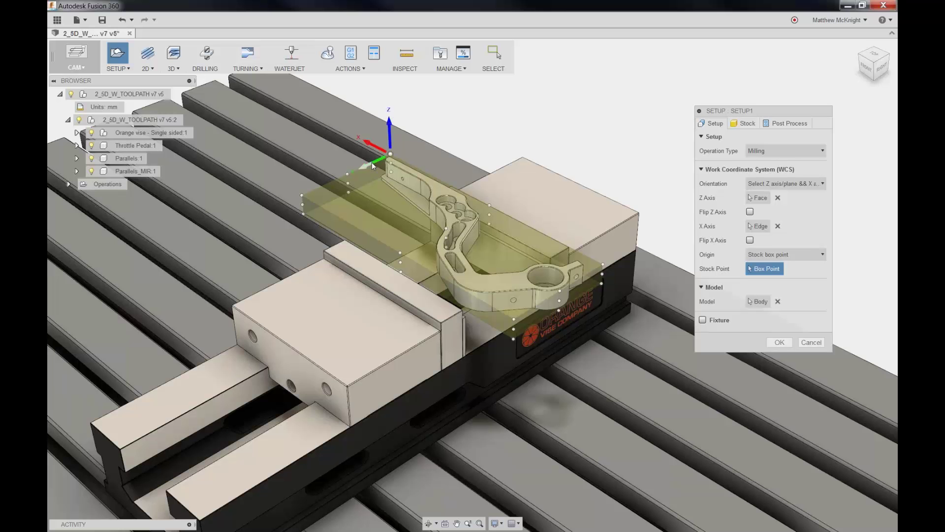
Change the setup's stock mode to Relative size box.
{"action": "left_click", "coordinate": [746, 126]}
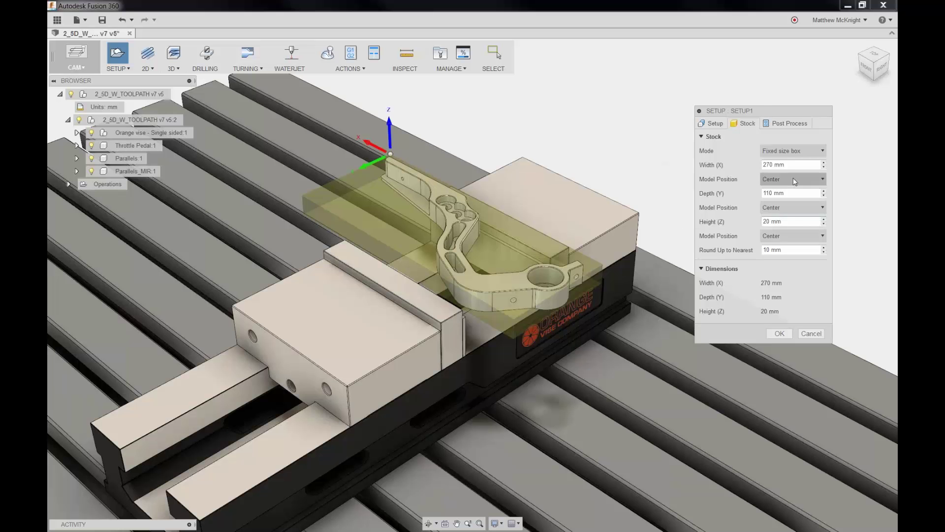
{"action": "left_click", "coordinate": [793, 151]}
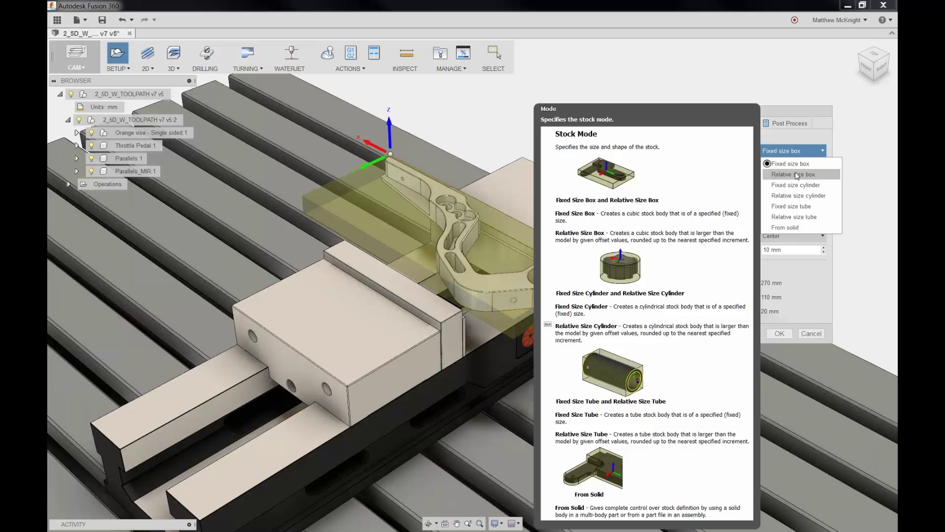
{"action": "left_click", "coordinate": [796, 175]}
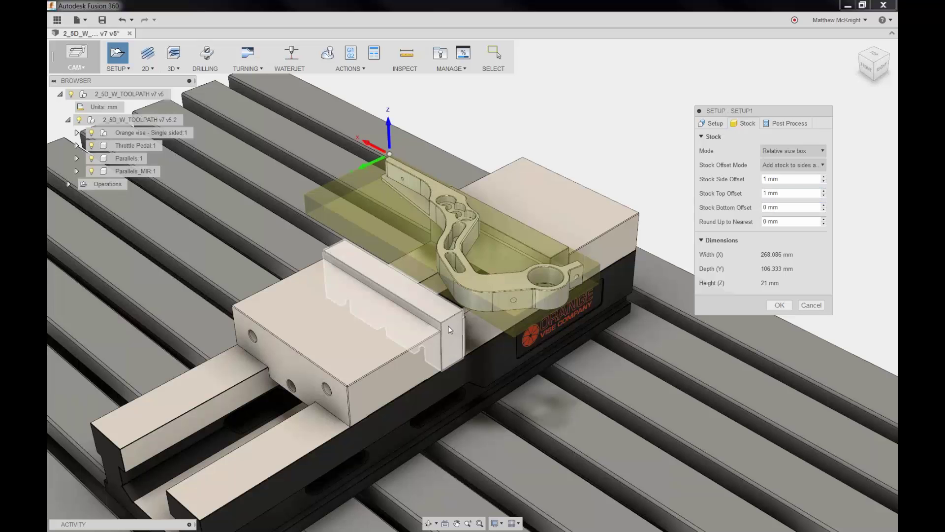
Set the Stock Bottom Offset to 10 mm and accept the setup.
{"action": "middle_click_drag", "start_coordinate": [480, 337], "coordinate": [451, 309], "text": "shift"}
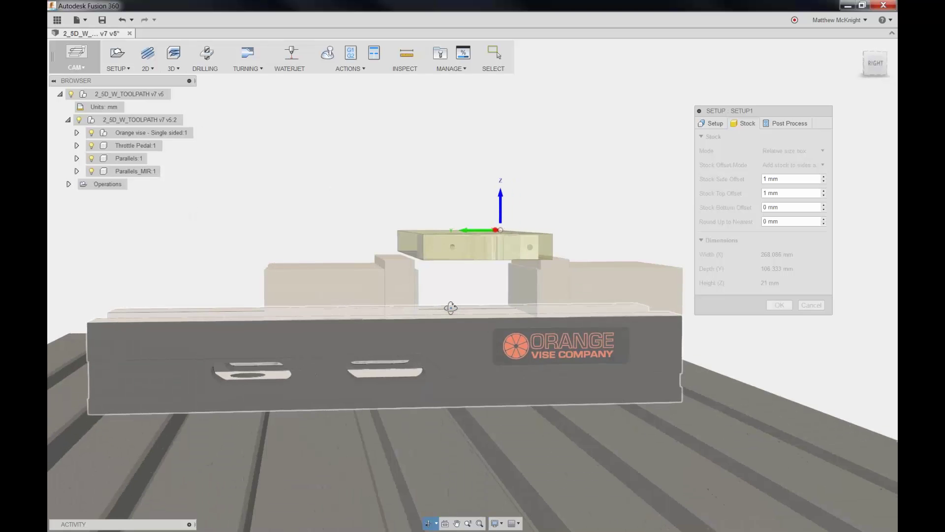
{"action": "scroll", "coordinate": [473, 272], "scroll_direction": "up", "scroll_amount": 3}
{"action": "scroll", "coordinate": [481, 260], "scroll_direction": "up", "scroll_amount": 2}
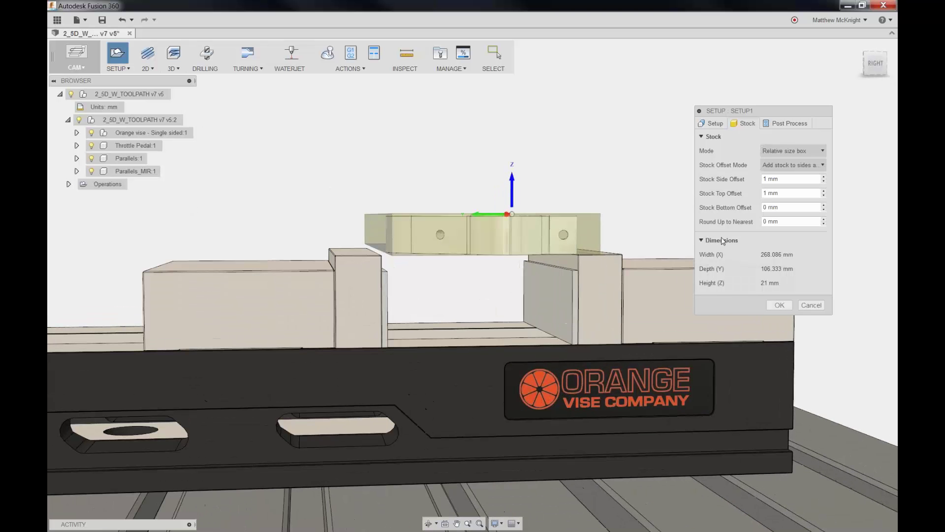
{"action": "double_click", "coordinate": [780, 207]}
{"action": "type", "text": "10"}
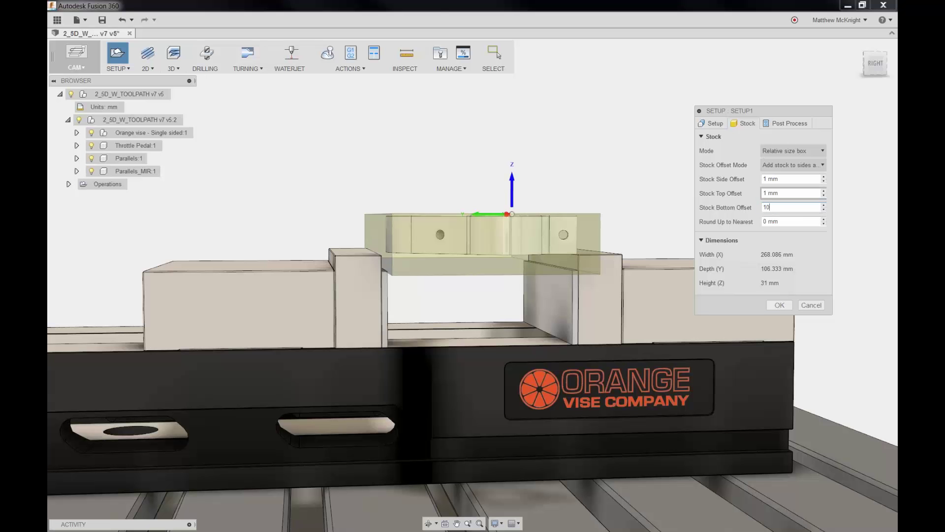
{"action": "left_click", "coordinate": [783, 193]}
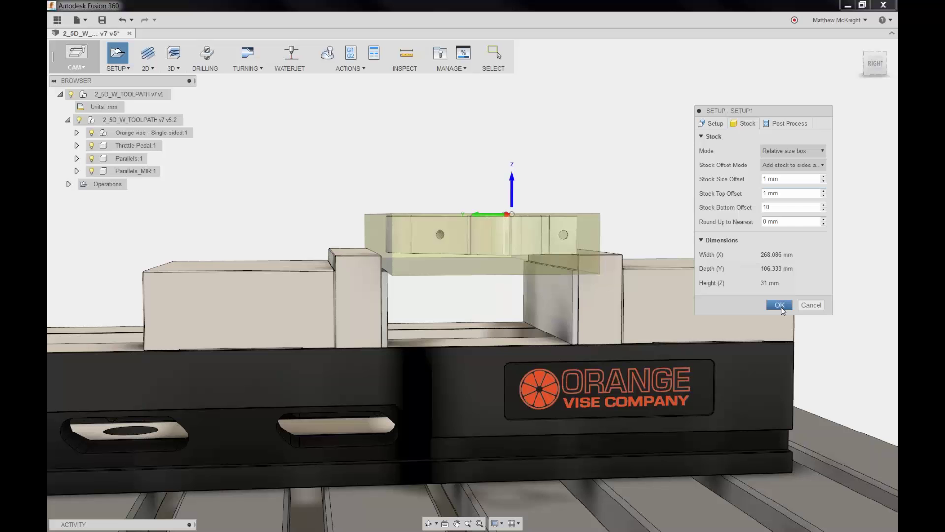
{"action": "left_click", "coordinate": [780, 306]}
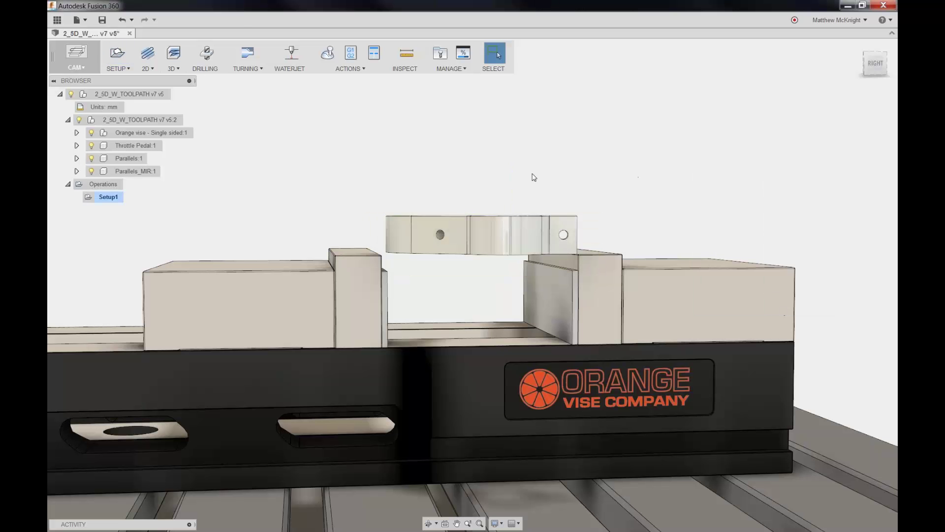
Hide the Orange vise and both parallels so only the throttle pedal is displayed.
{"action": "middle_click_drag", "start_coordinate": [348, 186], "coordinate": [386, 205], "text": "shift"}
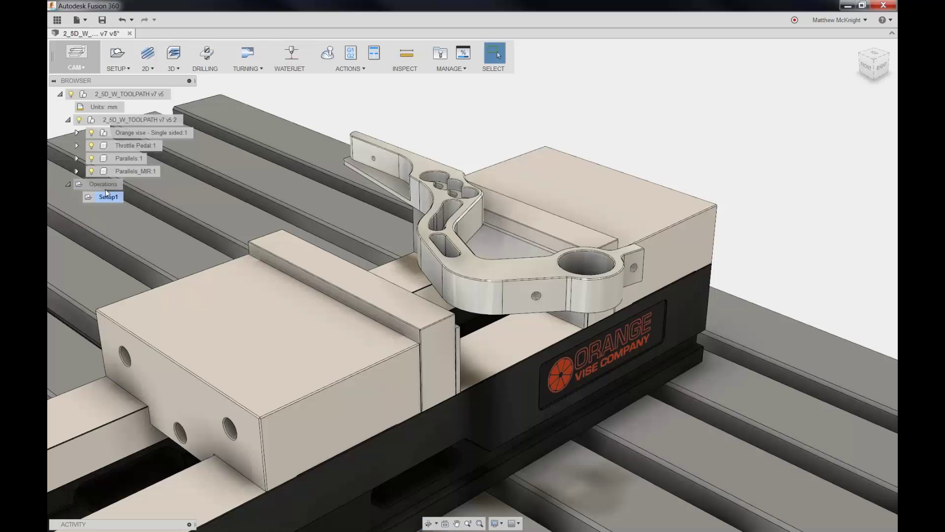
{"action": "left_click", "coordinate": [91, 171]}
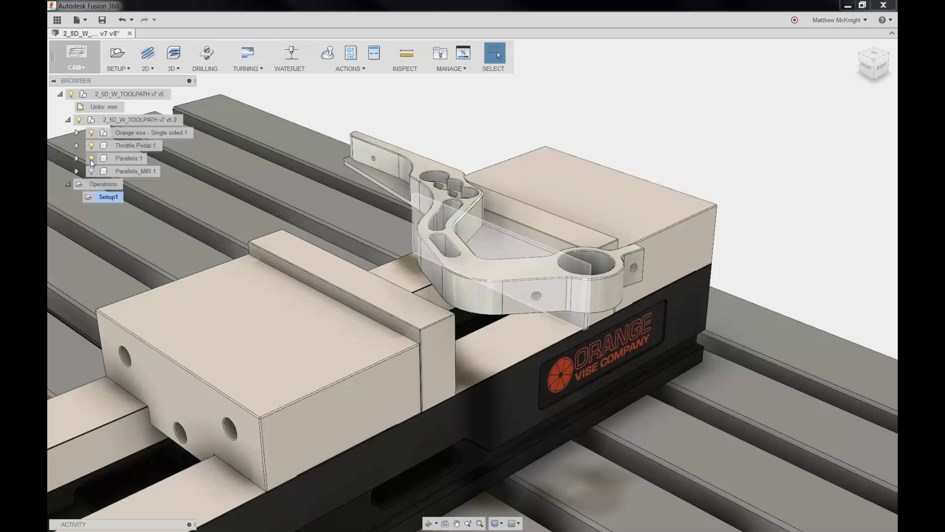
{"action": "left_click", "coordinate": [91, 158]}
{"action": "left_click", "coordinate": [91, 132]}
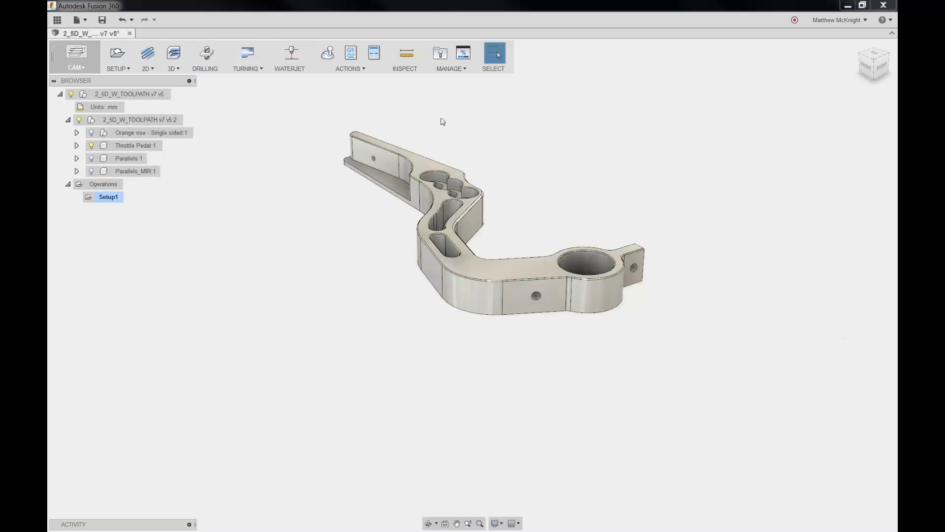
{"action": "middle_click_drag", "start_coordinate": [513, 187], "coordinate": [490, 247], "text": "shift"}
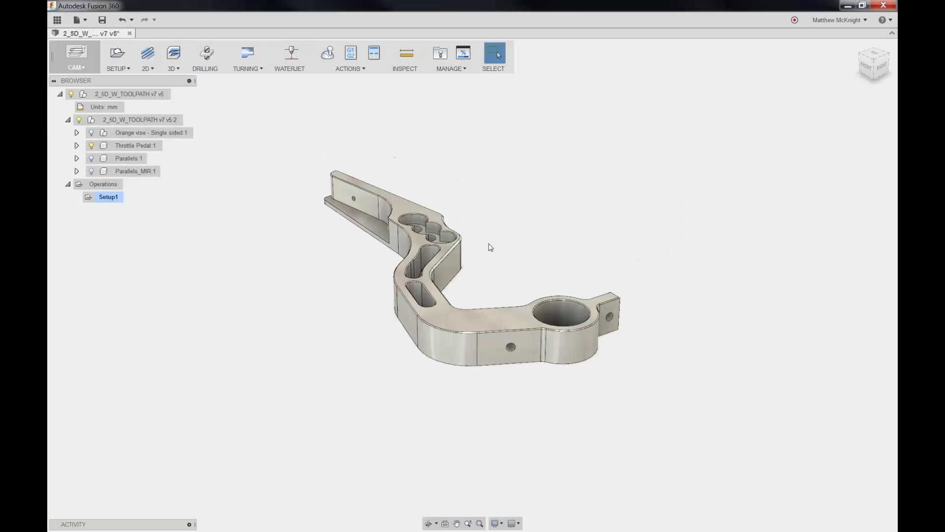
{"action": "scroll", "coordinate": [490, 247], "scroll_direction": "up", "scroll_amount": 2}
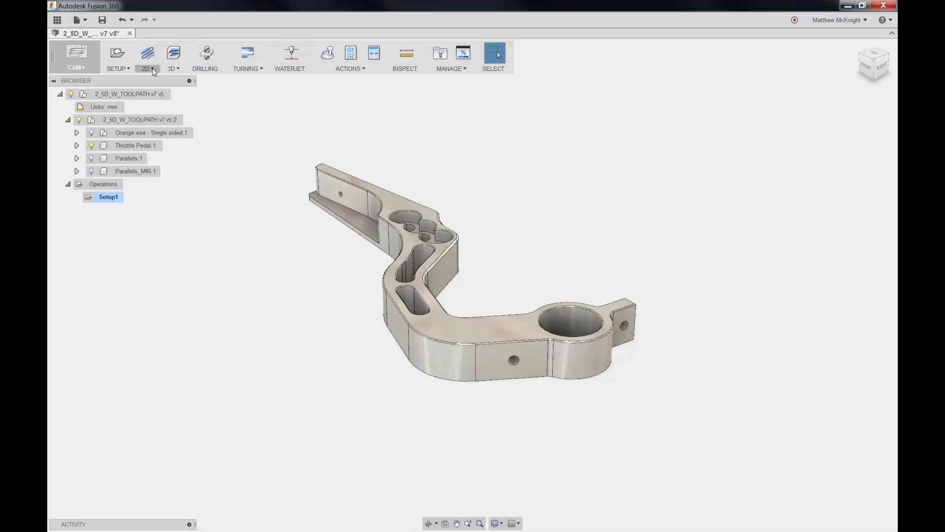
{"action": "left_click", "coordinate": [178, 68]}
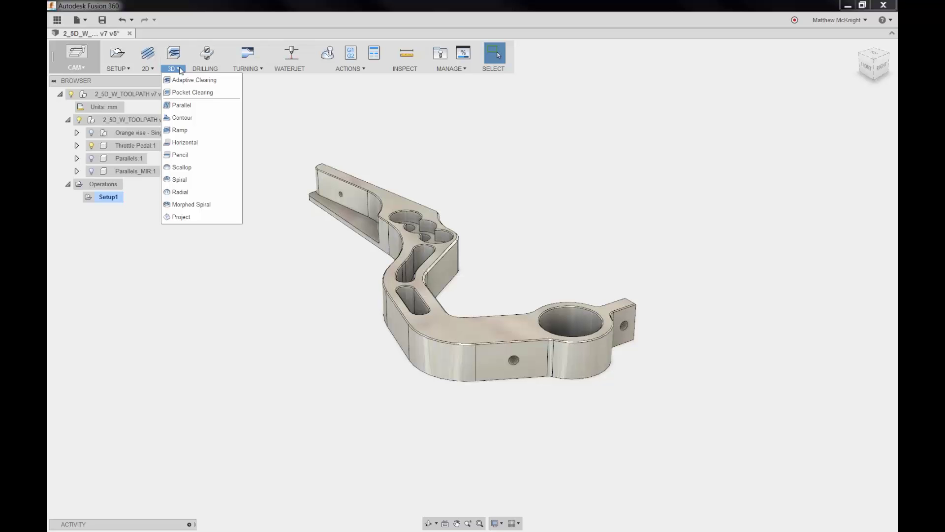
{"action": "left_click", "coordinate": [177, 69]}
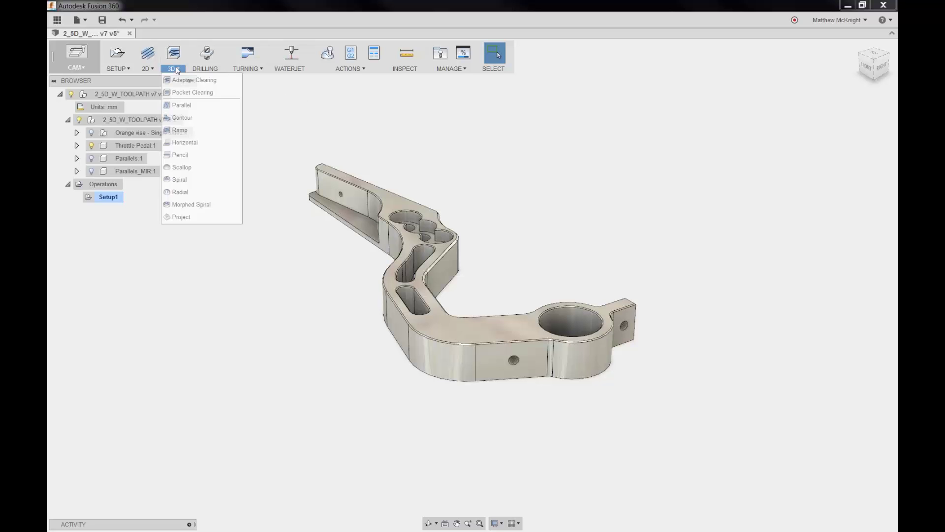
{"action": "mouse_move", "coordinate": [178, 71]}
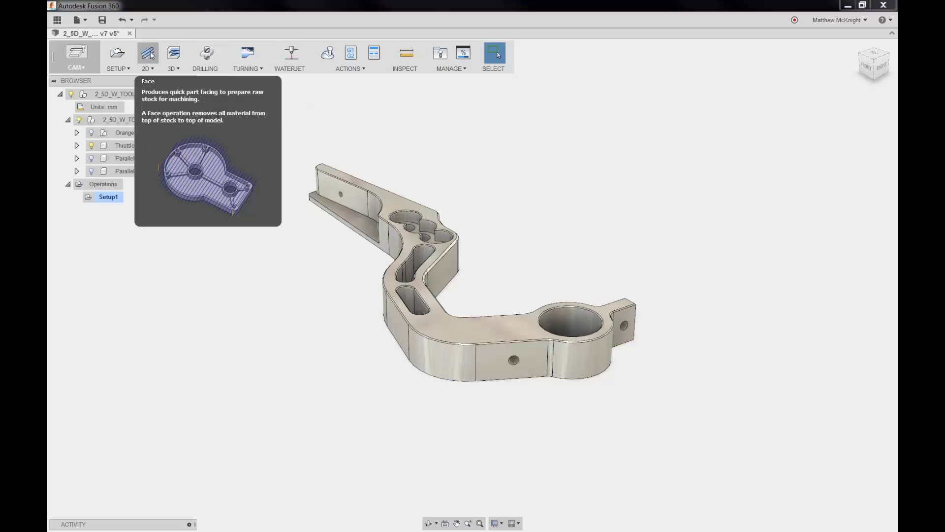
Start a 2D Face operation in Setup1 and highlight the Ø50 mm face mill among the tools available for it.
{"action": "left_click", "coordinate": [149, 53]}
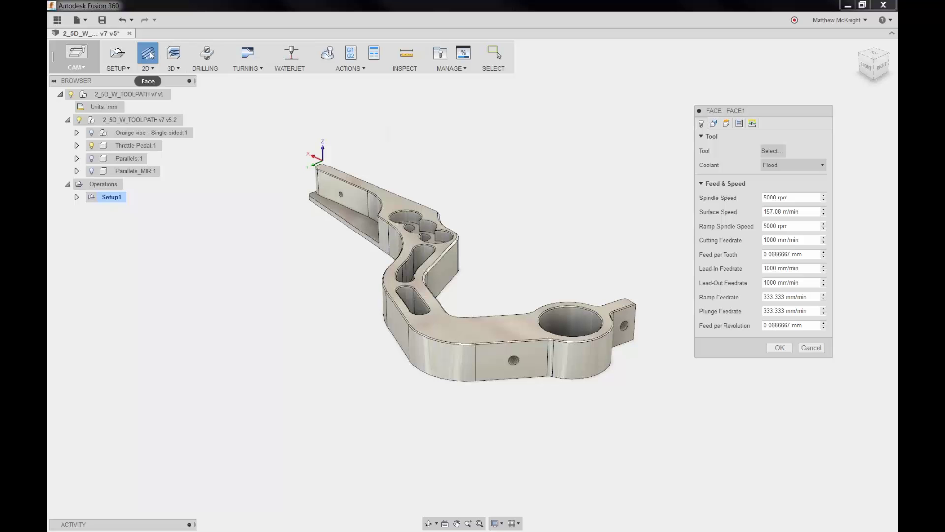
{"action": "left_click", "coordinate": [147, 68]}
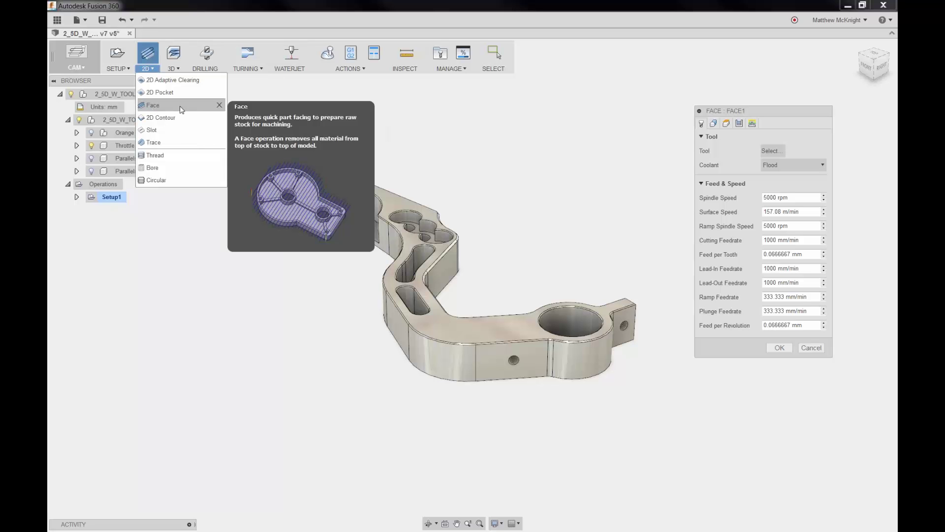
{"action": "left_click", "coordinate": [735, 111]}
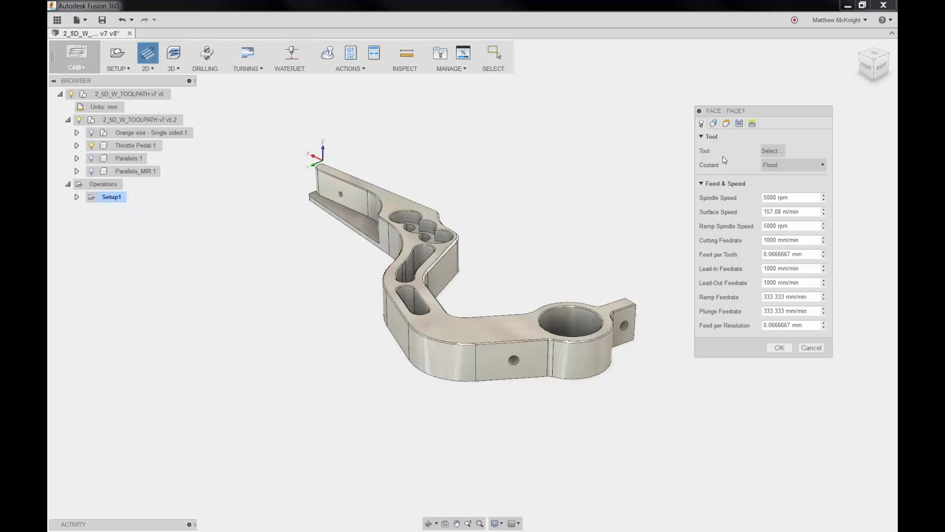
{"action": "left_click", "coordinate": [773, 152]}
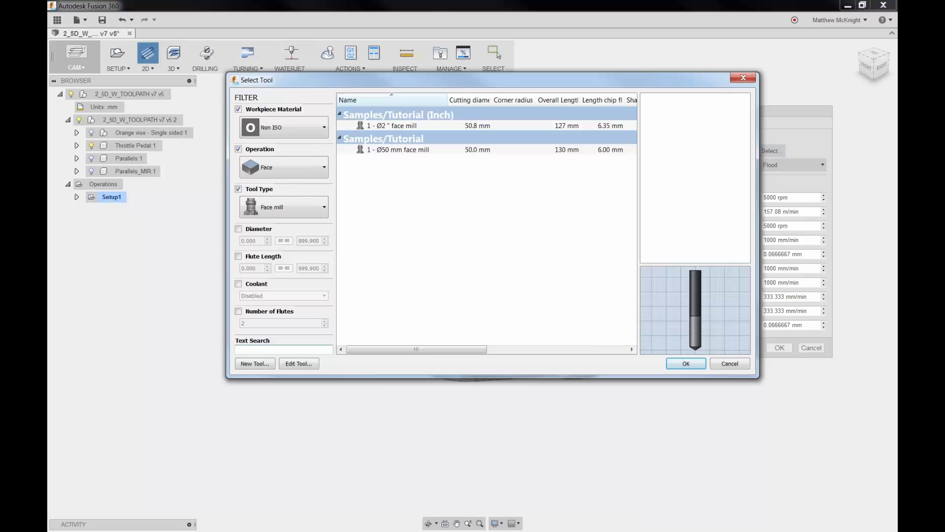
{"action": "left_click", "coordinate": [404, 151]}
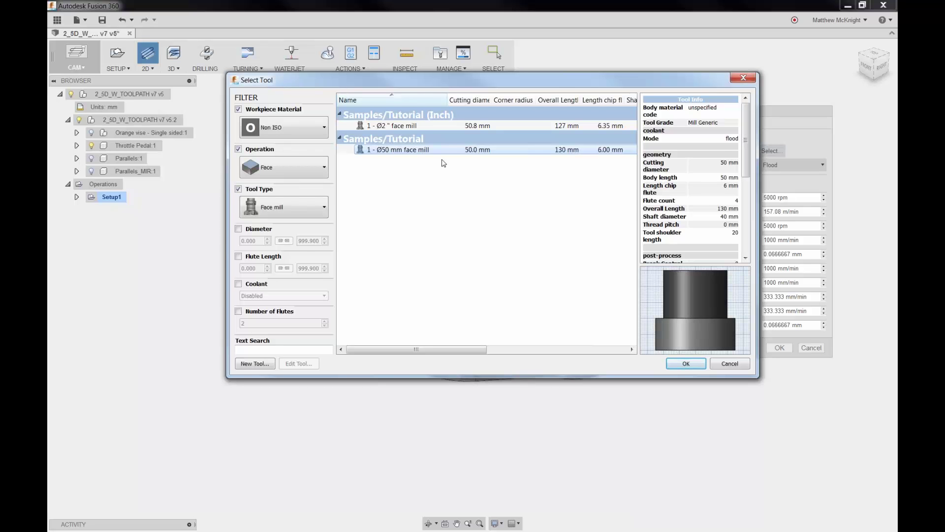
Filter the tool list by Aluminium Alloys, Face operation and Face mill type, and switch the Diameter filter on and back off.
{"action": "left_click_drag", "start_coordinate": [419, 85], "coordinate": [397, 147]}
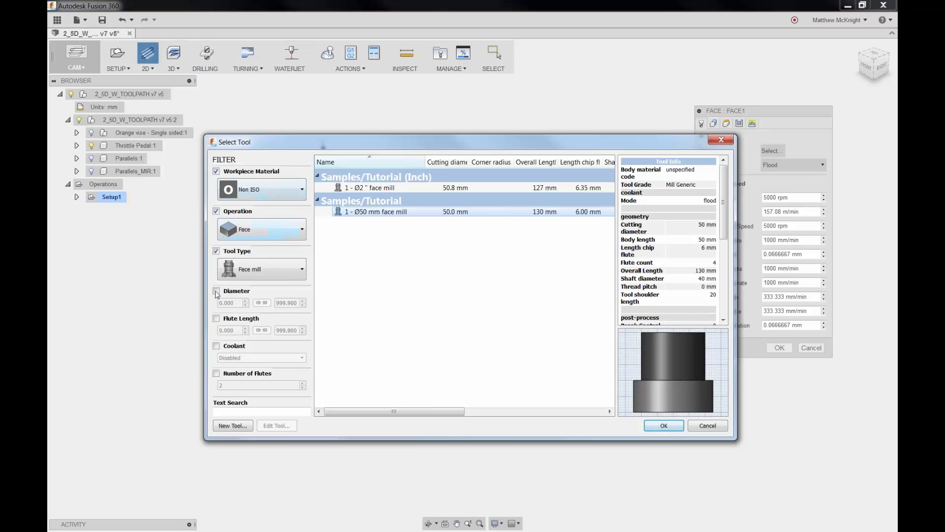
{"action": "left_click", "coordinate": [279, 191]}
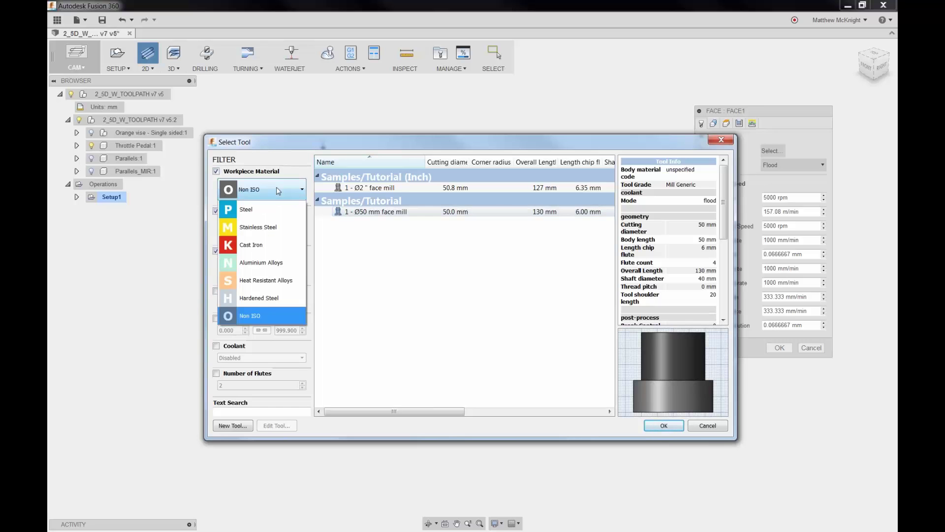
{"action": "left_click", "coordinate": [272, 265]}
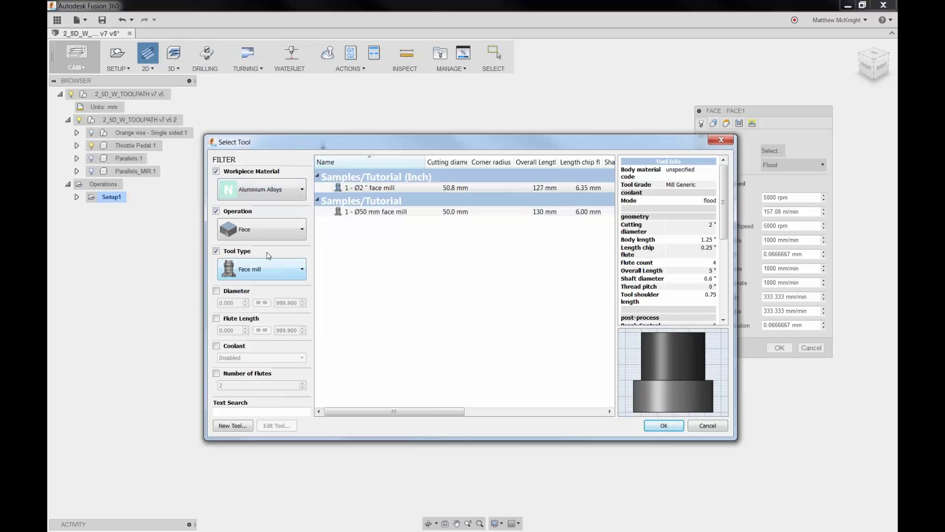
{"action": "left_click", "coordinate": [264, 228]}
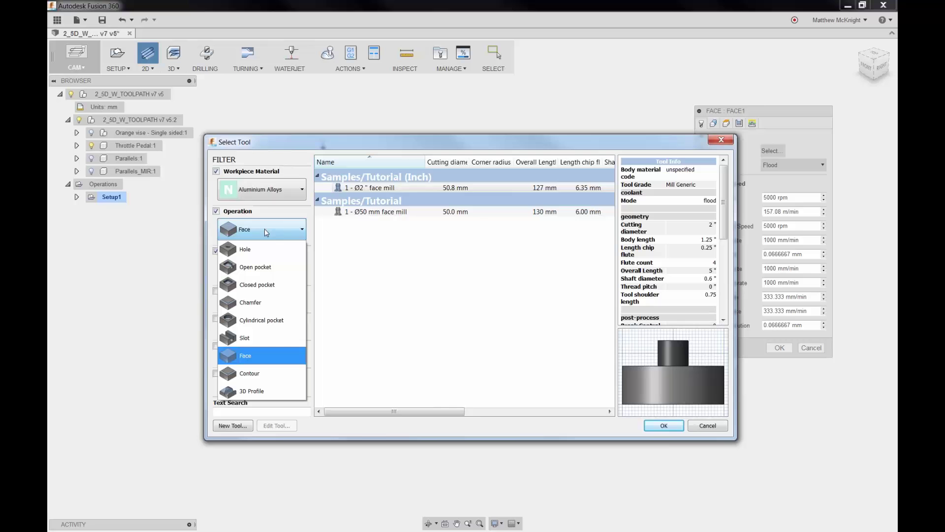
{"action": "left_click", "coordinate": [262, 357]}
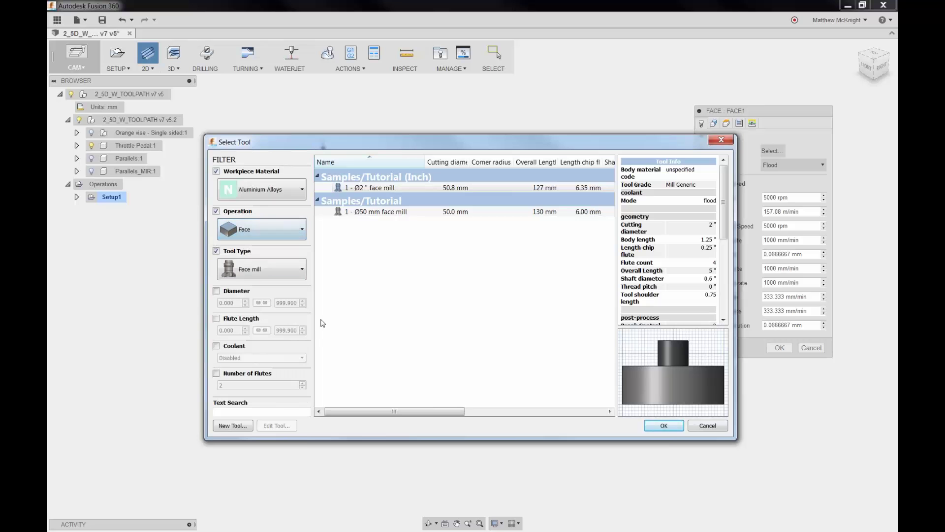
{"action": "left_click", "coordinate": [254, 274]}
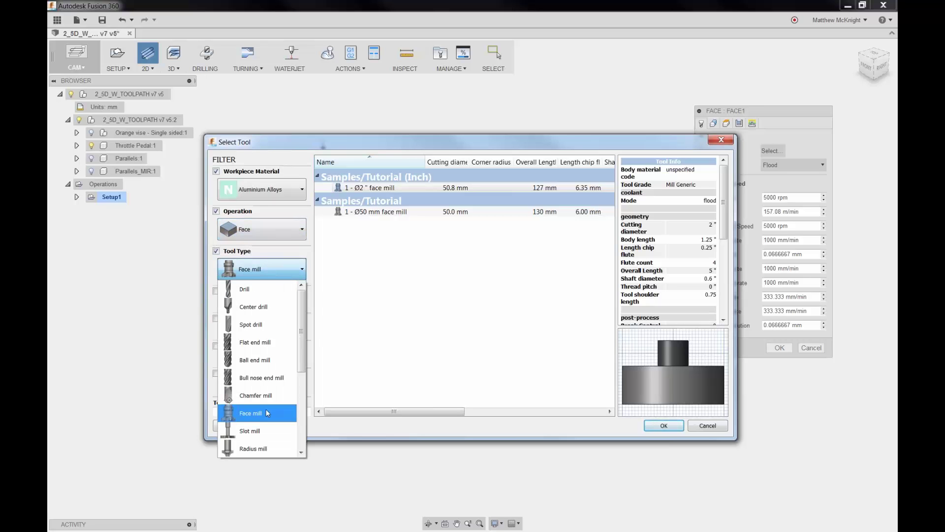
{"action": "left_click", "coordinate": [250, 414]}
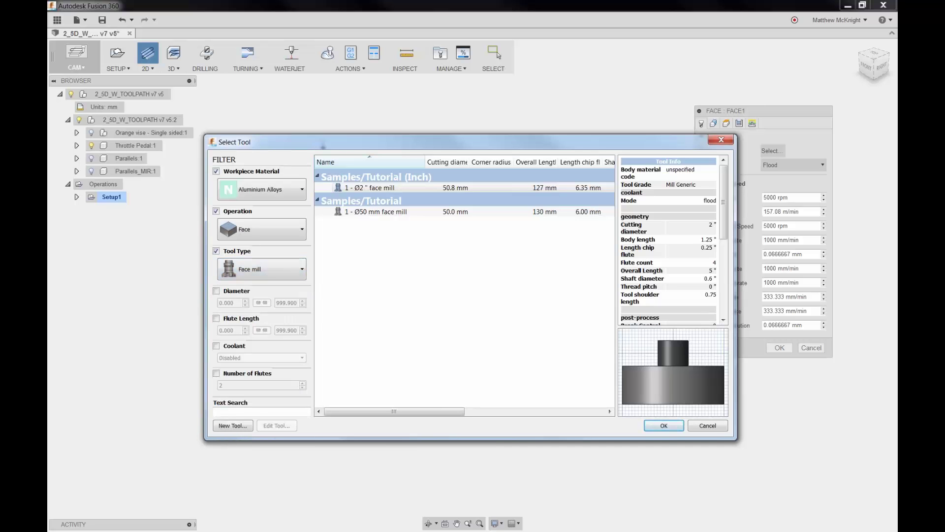
{"action": "left_click", "coordinate": [216, 291]}
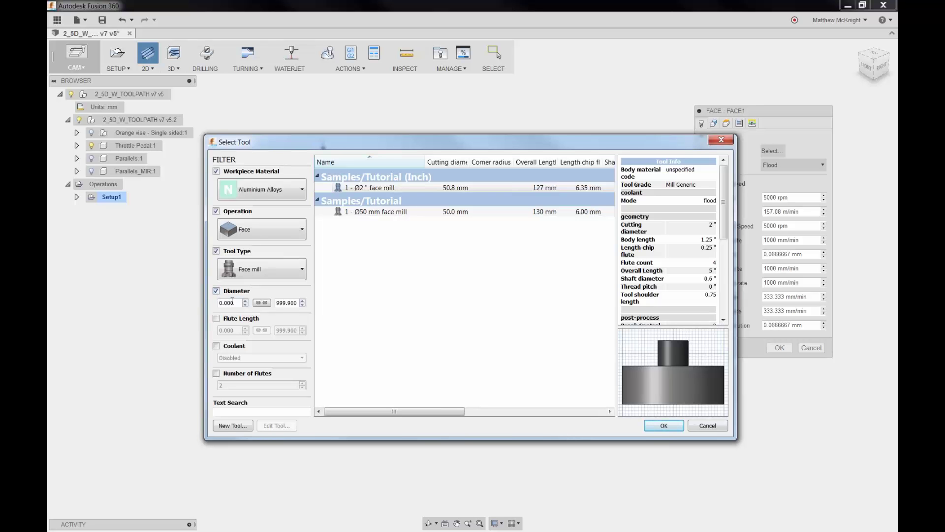
{"action": "left_click", "coordinate": [216, 291]}
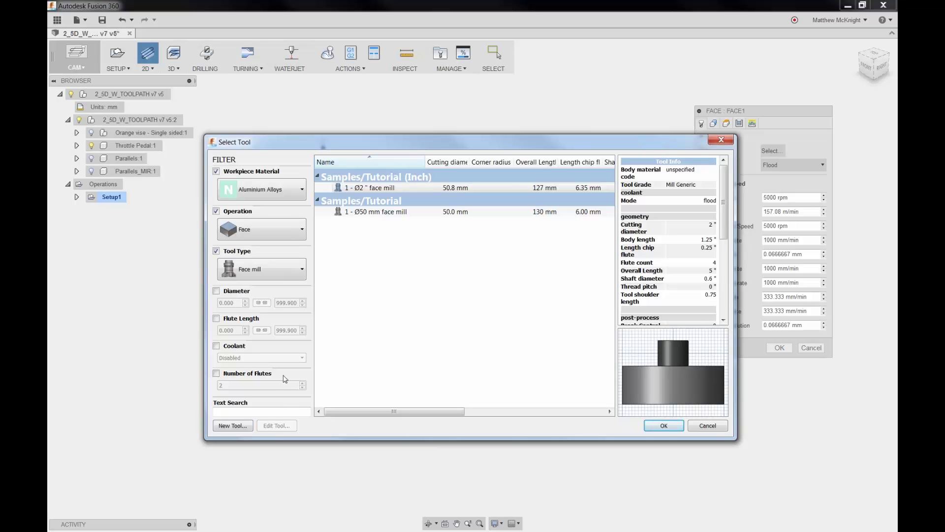
Start defining a new tool as an HSS flat end mill with coolant set to No.
{"action": "left_click", "coordinate": [234, 426]}
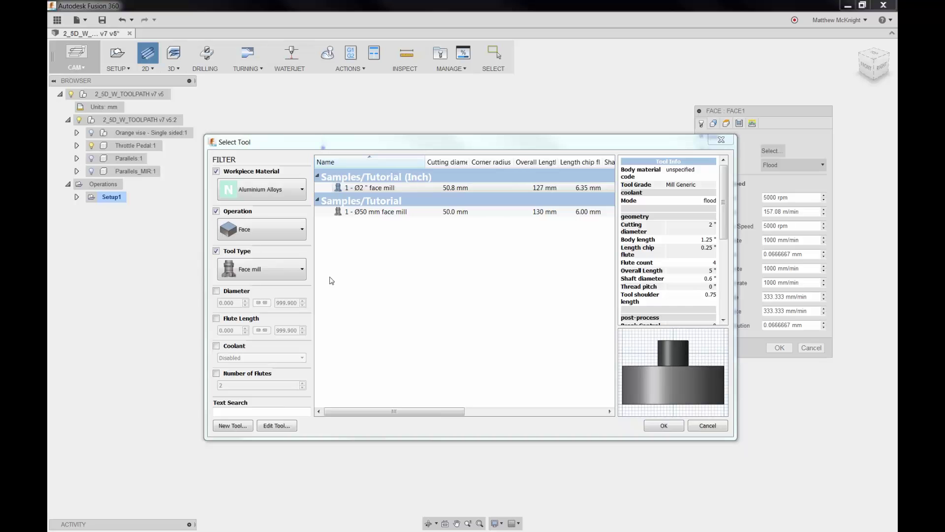
{"action": "left_click_drag", "start_coordinate": [598, 53], "coordinate": [574, 102]}
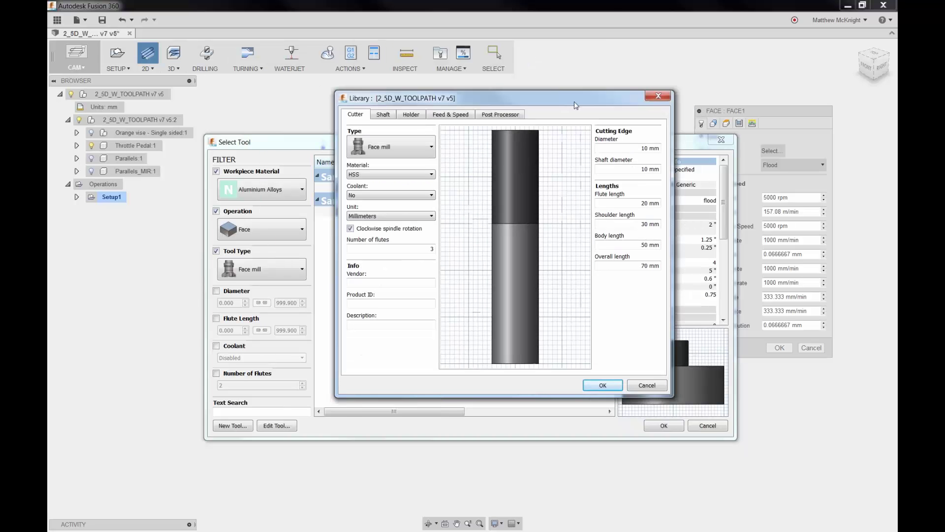
{"action": "left_click", "coordinate": [418, 148]}
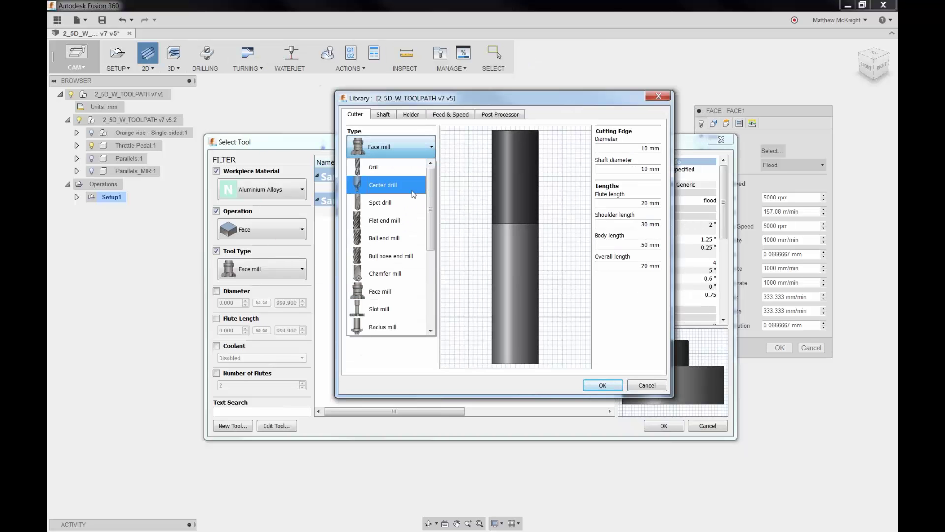
{"action": "left_click_drag", "start_coordinate": [431, 181], "coordinate": [430, 204]}
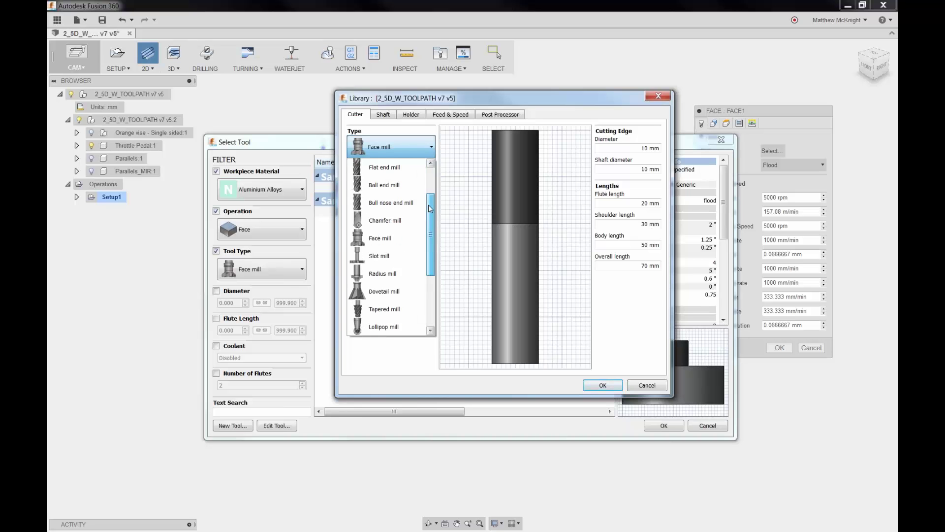
{"action": "left_click", "coordinate": [391, 169]}
{"action": "left_click", "coordinate": [387, 175]}
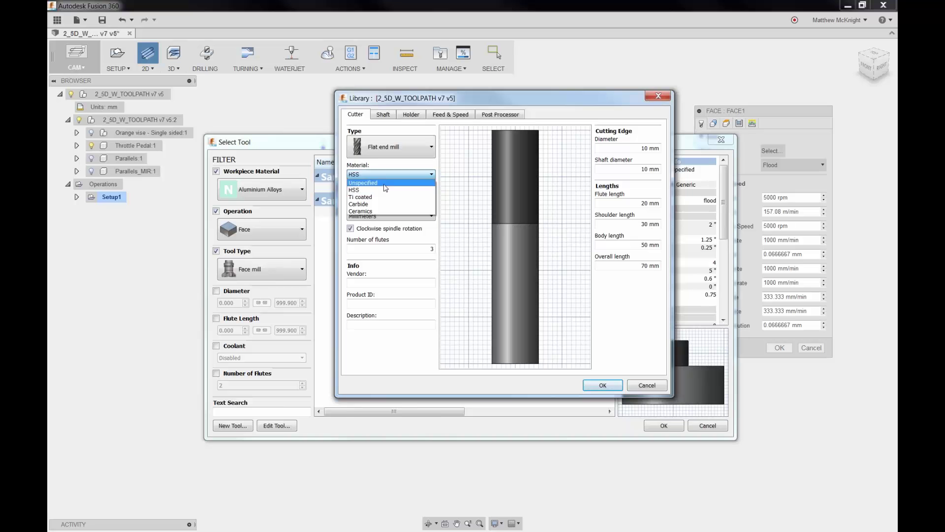
{"action": "left_click", "coordinate": [384, 190]}
{"action": "left_click", "coordinate": [384, 195]}
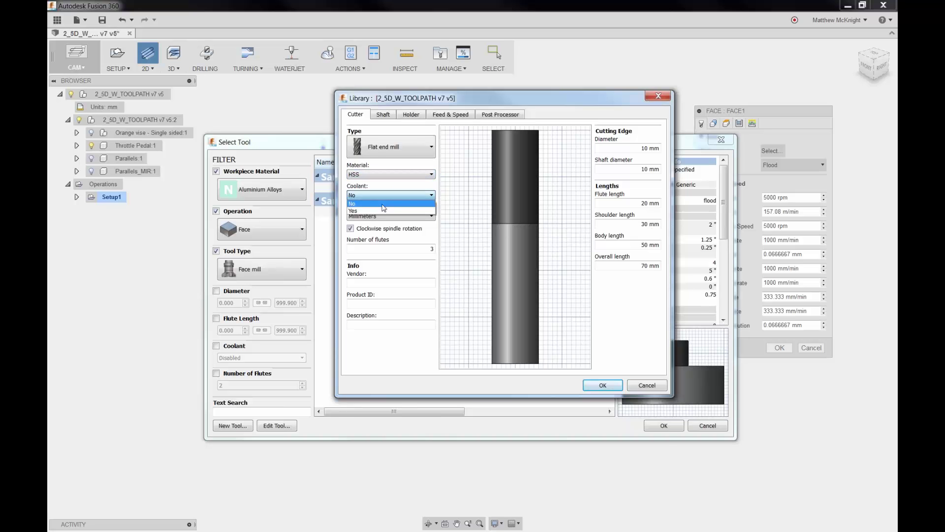
{"action": "left_click", "coordinate": [384, 204]}
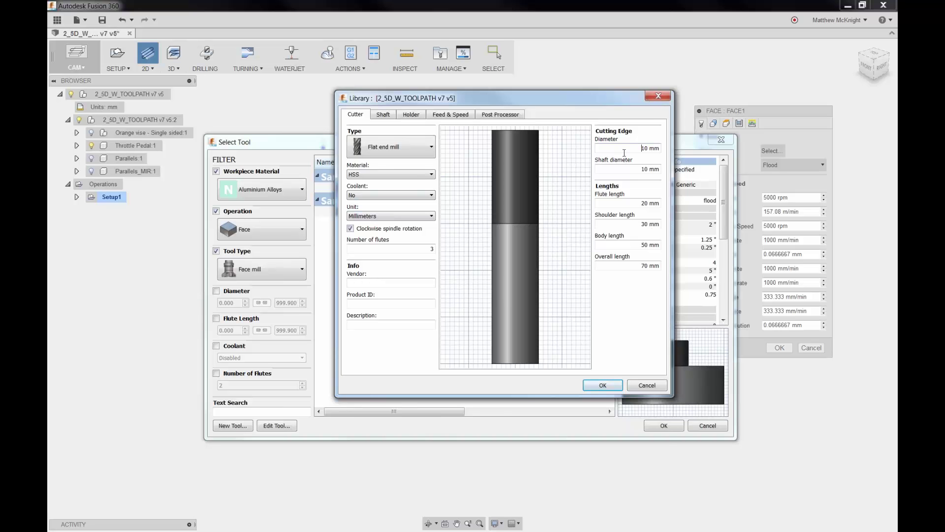
Review the new tool's dimensions, shaft, holder, feed and speed, and post processor settings, and discard the tool.
{"action": "left_click", "coordinate": [631, 205]}
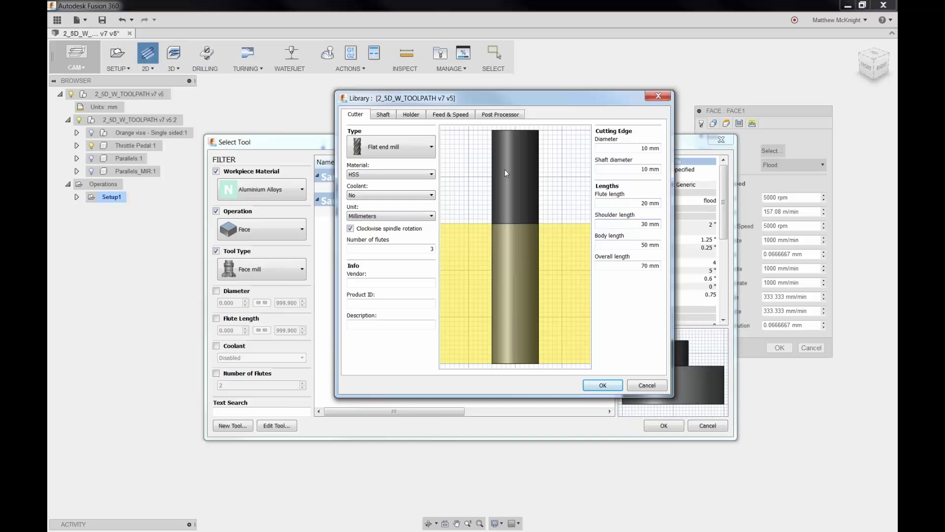
{"action": "left_click", "coordinate": [386, 115]}
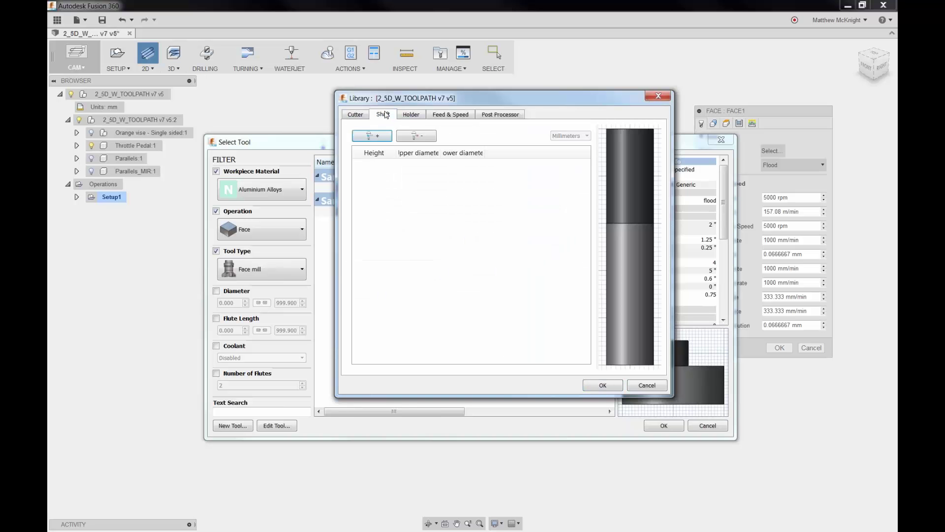
{"action": "left_click", "coordinate": [418, 116]}
{"action": "left_click", "coordinate": [453, 115]}
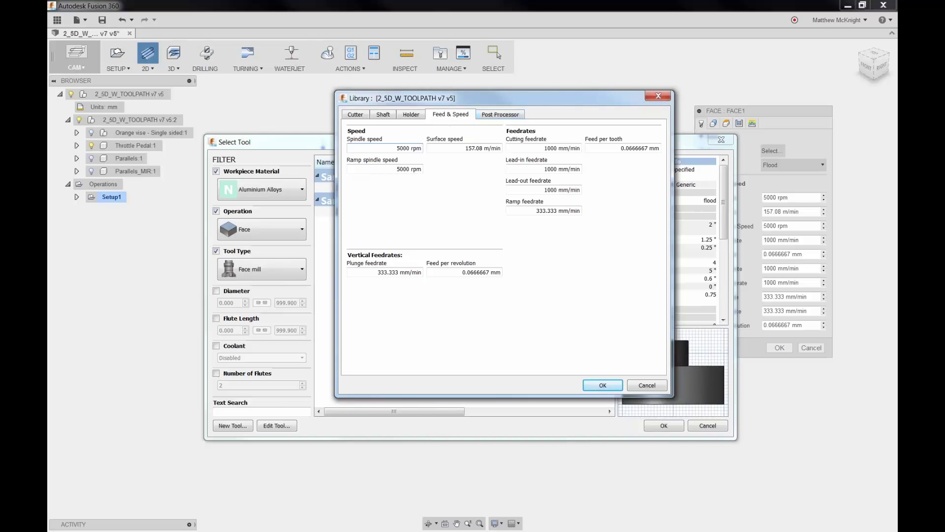
{"action": "left_click", "coordinate": [500, 117]}
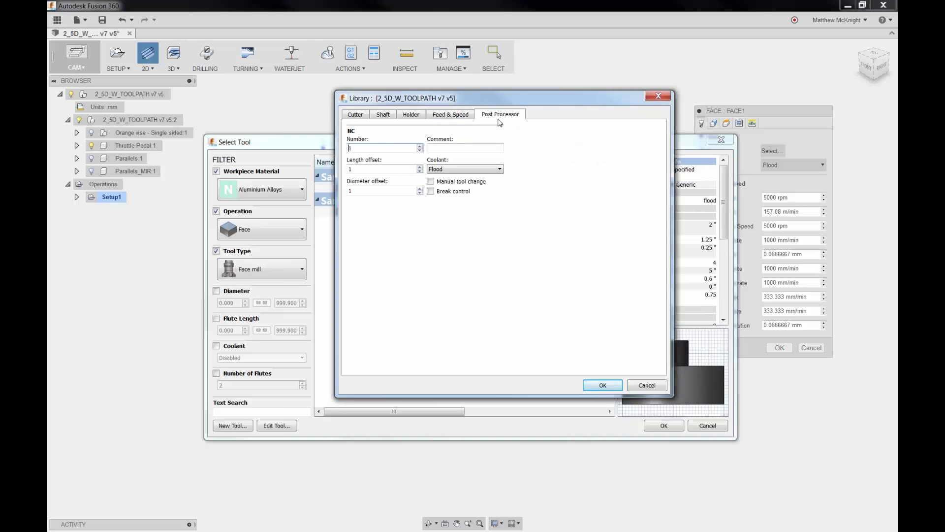
{"action": "left_click", "coordinate": [357, 115]}
{"action": "left_click", "coordinate": [644, 387]}
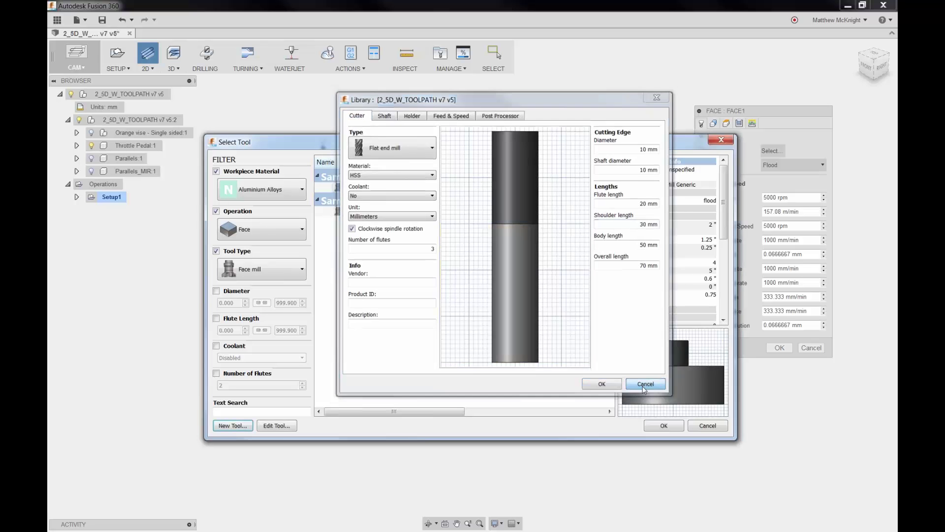
Assign the Ø50 mm face mill to the Face operation and accept it to generate the toolpath.
{"action": "left_click", "coordinate": [408, 215]}
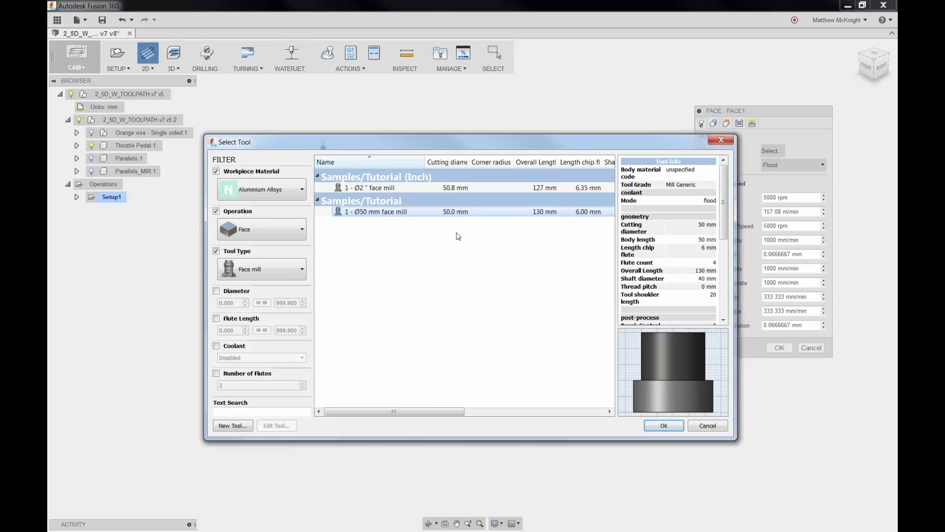
{"action": "left_click", "coordinate": [664, 425]}
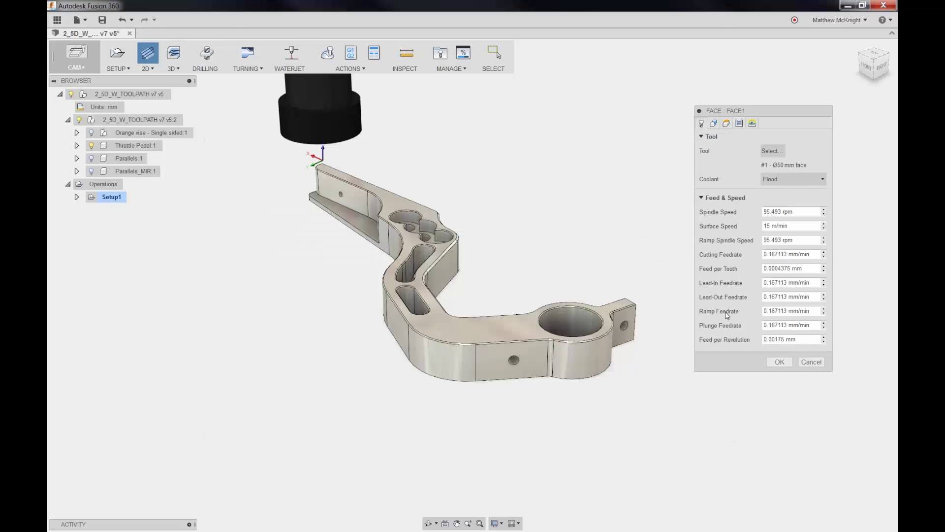
{"action": "left_click", "coordinate": [781, 362]}
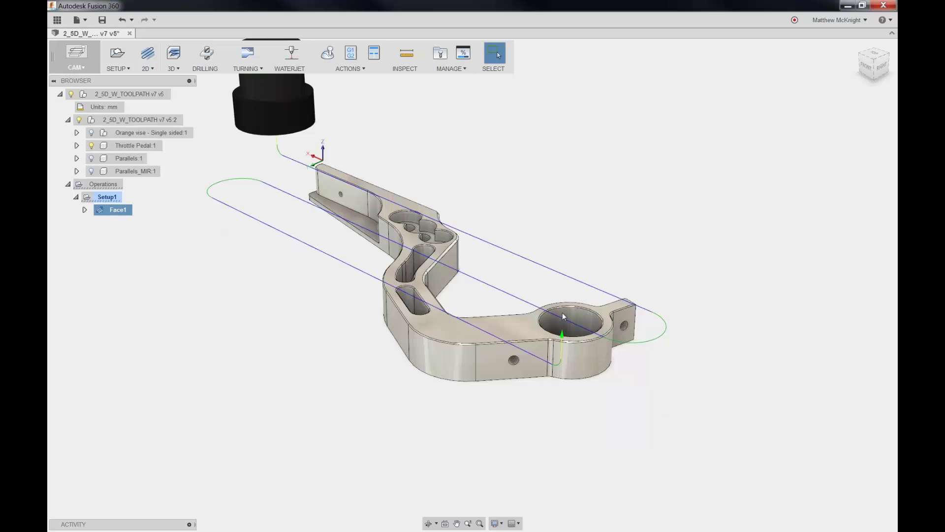
Inspect the Face1 toolpath over the throttle pedal by deselecting and reselecting the operation.
{"action": "left_click", "coordinate": [232, 254]}
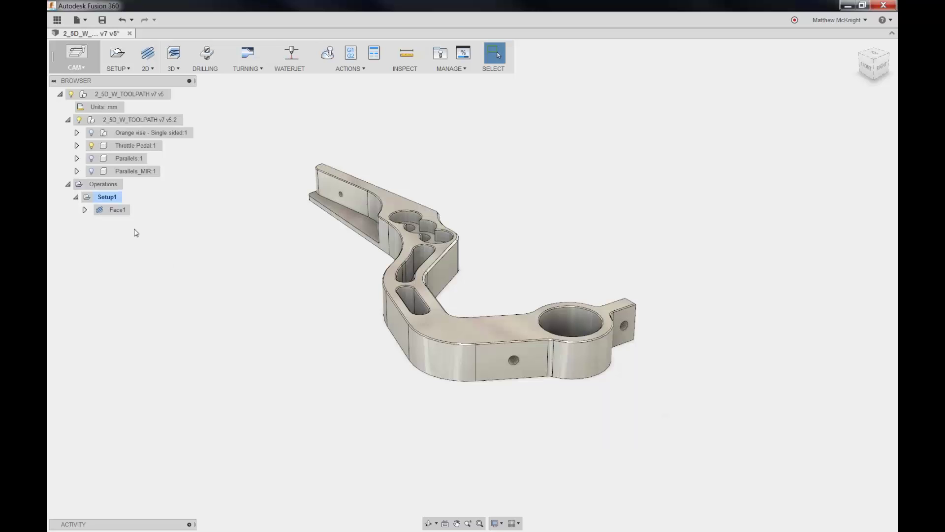
{"action": "left_click", "coordinate": [117, 211]}
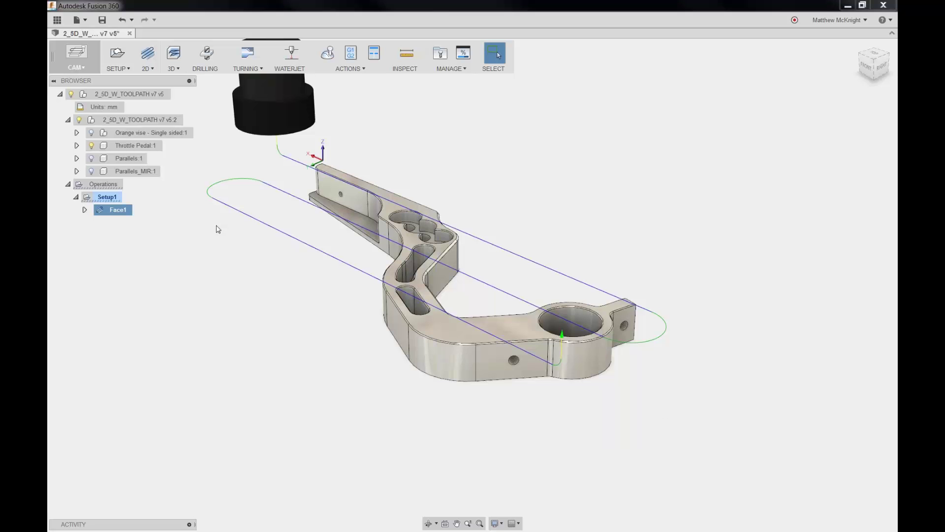
{"action": "left_click", "coordinate": [218, 229]}
{"action": "left_click", "coordinate": [119, 197]}
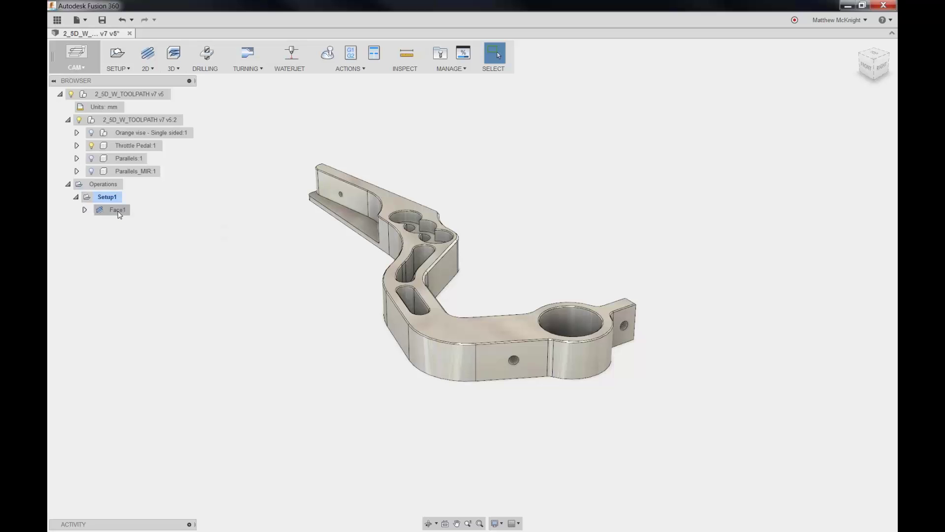
{"action": "left_click", "coordinate": [118, 210]}
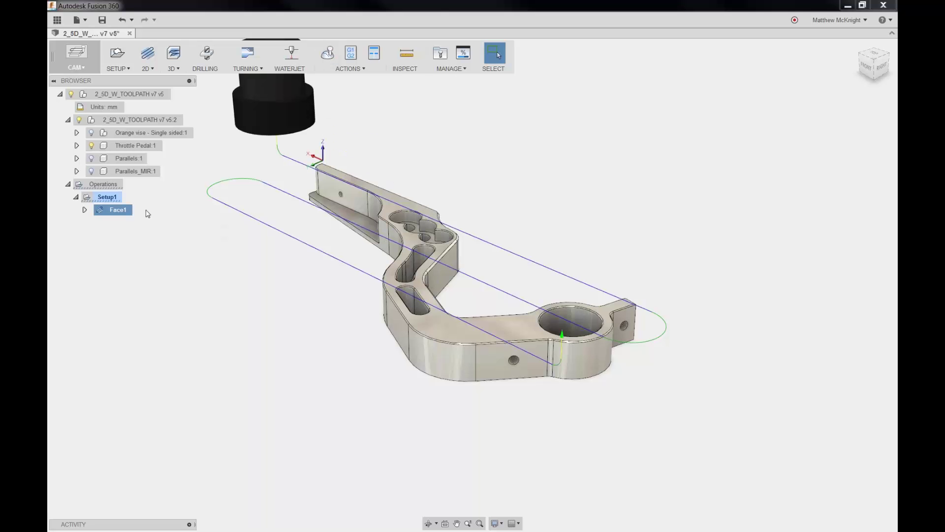
Open the simulation of Face1 and toggle the stock display and its transparency off and back on.
{"action": "right_click", "coordinate": [117, 216]}
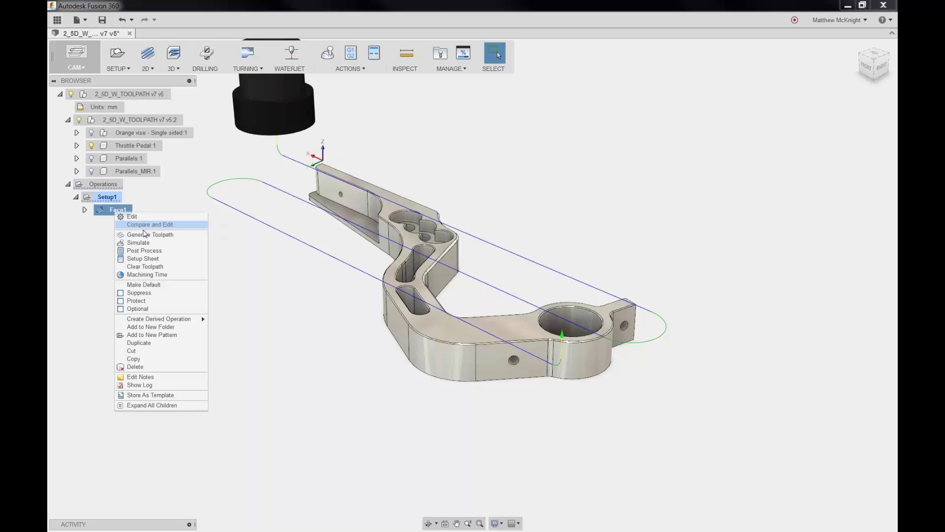
{"action": "left_click", "coordinate": [138, 243]}
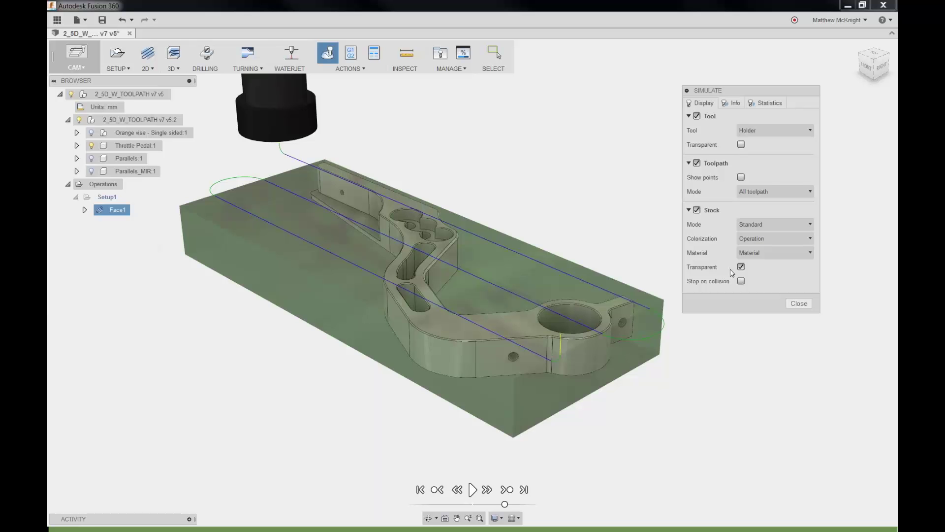
{"action": "left_click", "coordinate": [697, 210]}
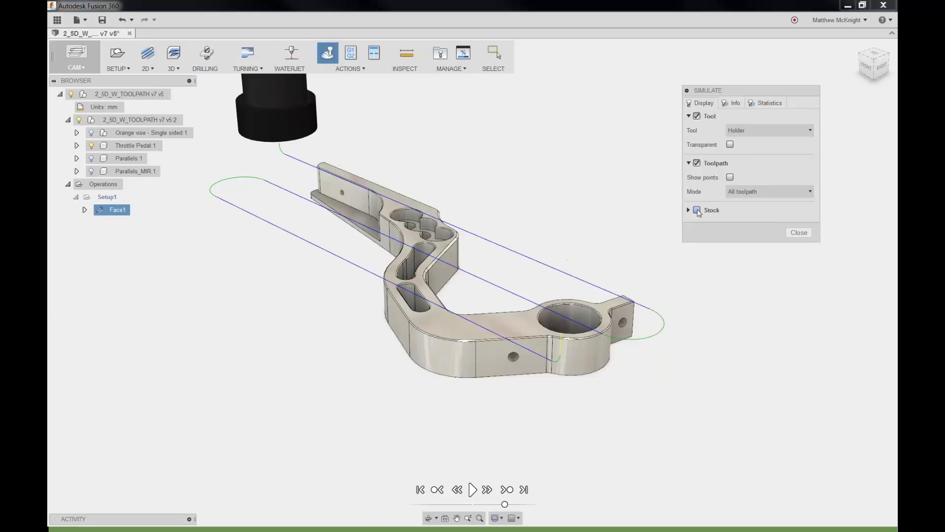
{"action": "left_click", "coordinate": [697, 210]}
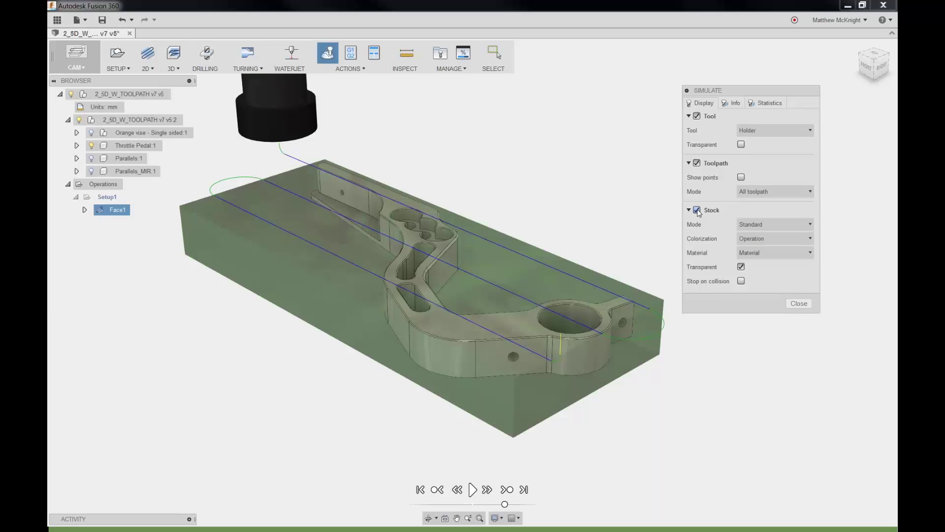
{"action": "left_click", "coordinate": [741, 267]}
{"action": "left_click", "coordinate": [741, 266]}
Play the Face1 simulation at a higher speed and close it.
{"action": "left_click", "coordinate": [472, 489]}
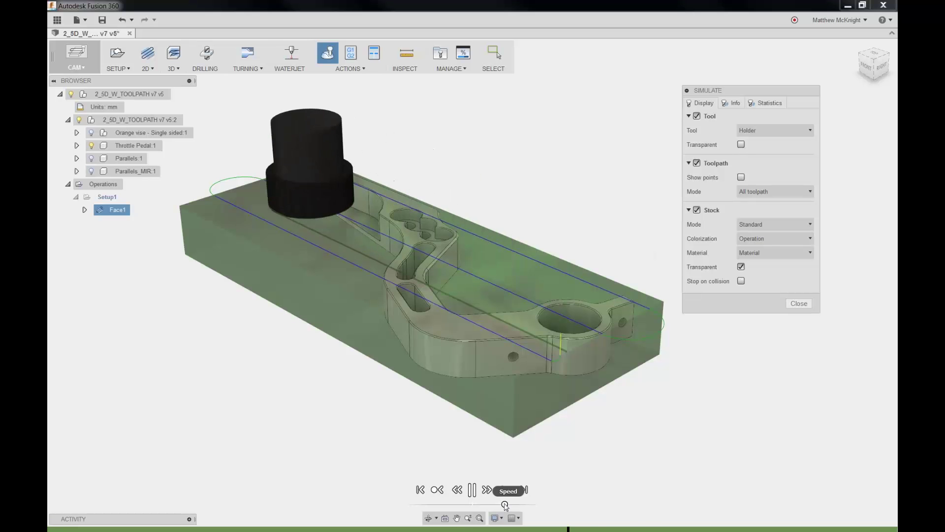
{"action": "left_click_drag", "start_coordinate": [504, 503], "coordinate": [531, 506]}
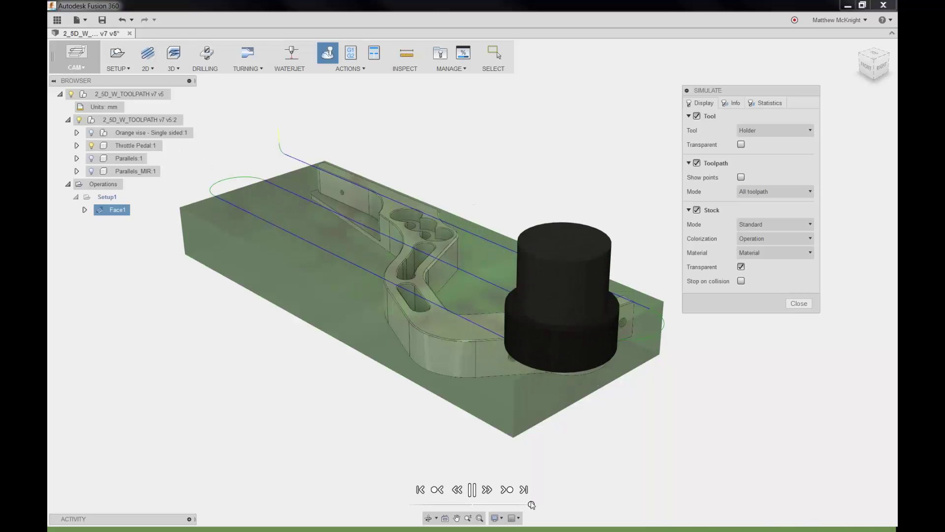
{"action": "left_click", "coordinate": [798, 304]}
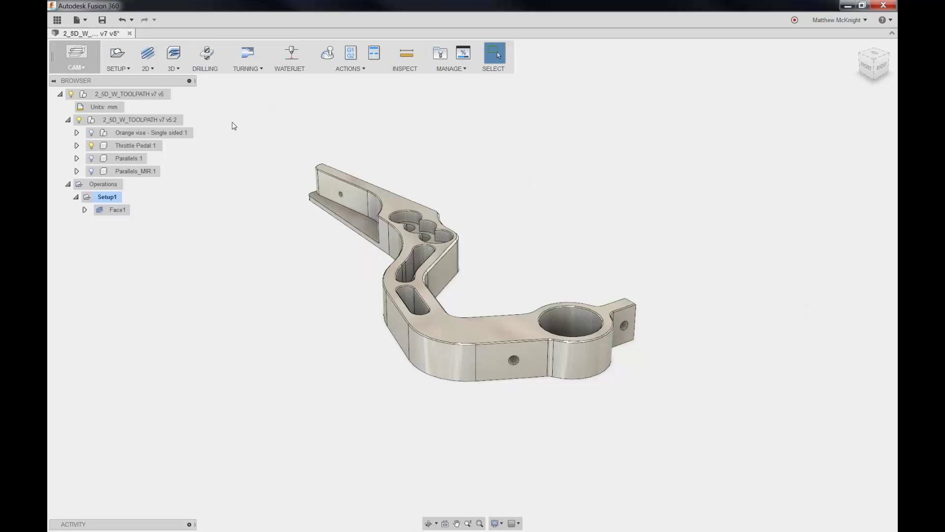
{"action": "left_click", "coordinate": [151, 71]}
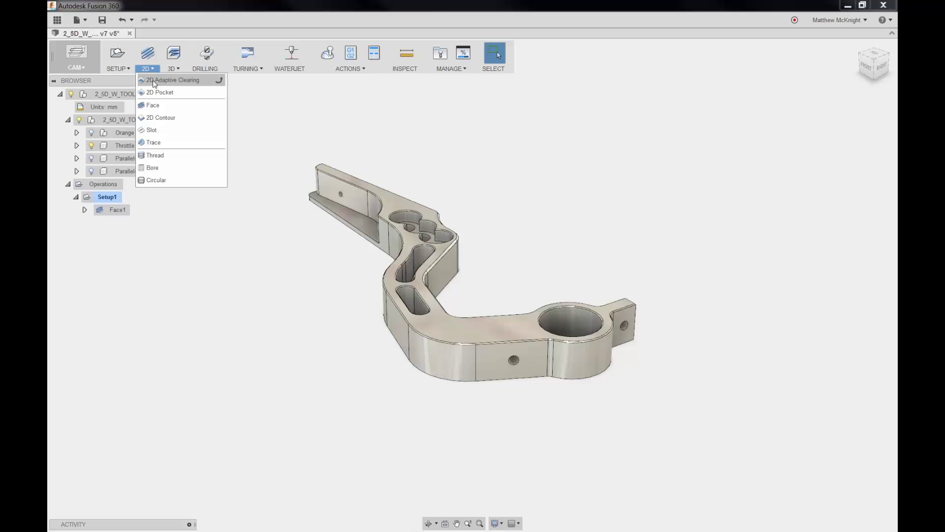
{"action": "left_click", "coordinate": [178, 82]}
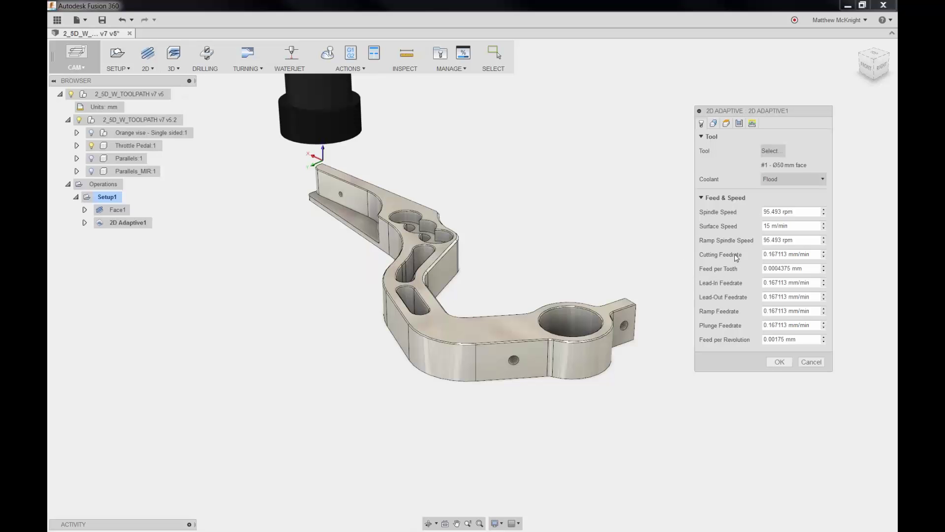
{"action": "left_click", "coordinate": [773, 151]}
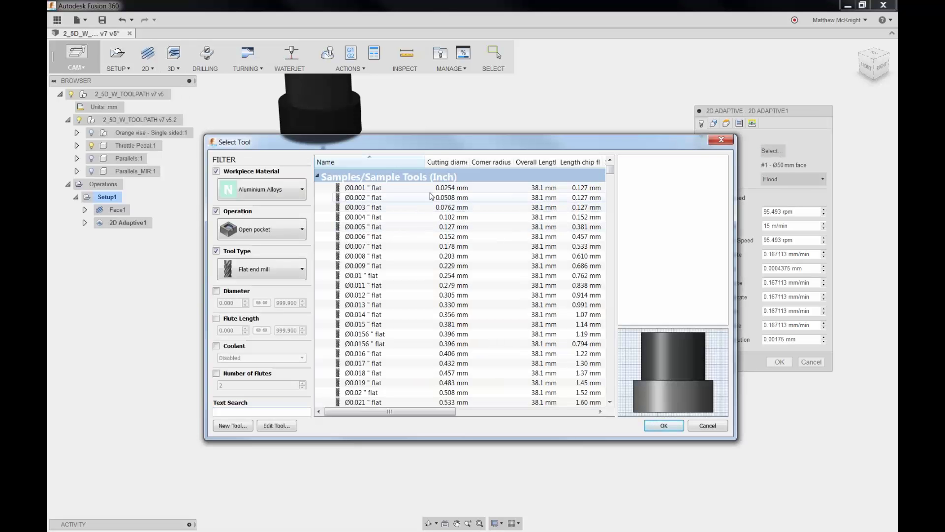
{"action": "left_click", "coordinate": [215, 411]}
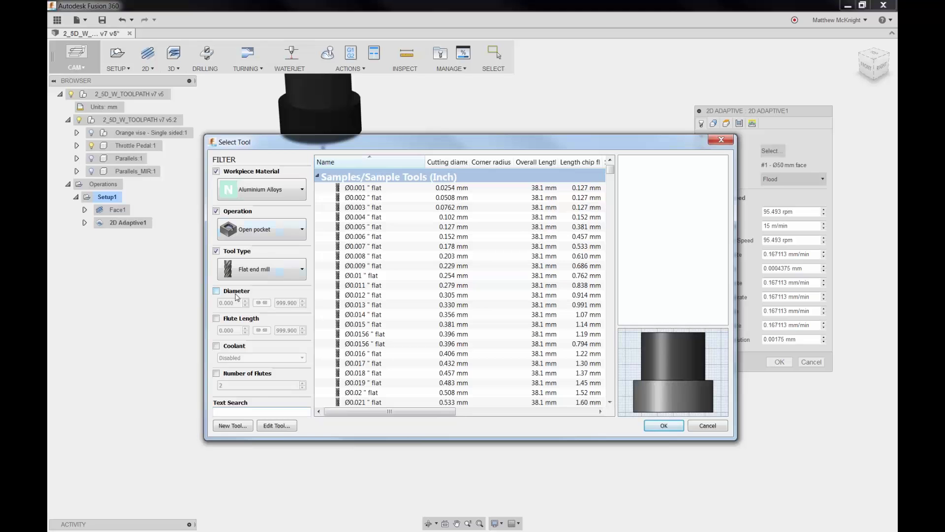
{"action": "left_click", "coordinate": [704, 426]}
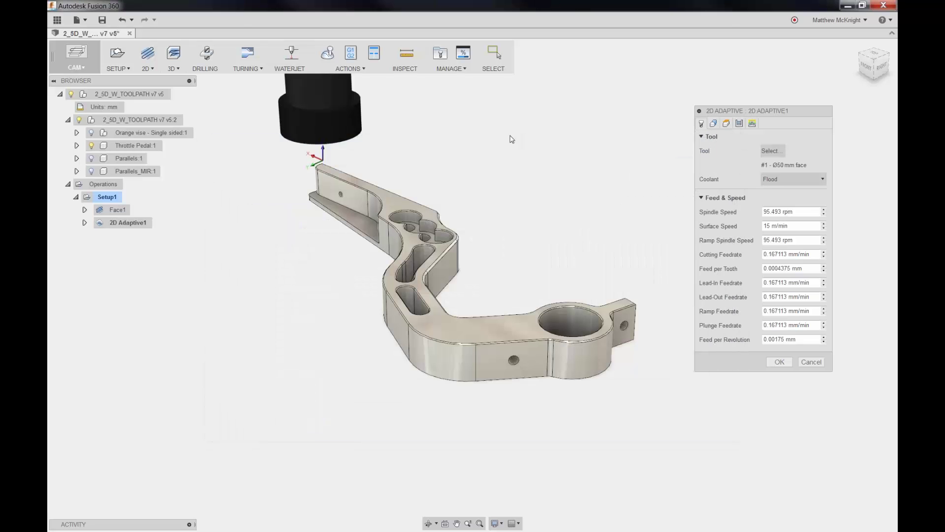
{"action": "key", "text": "Escape"}
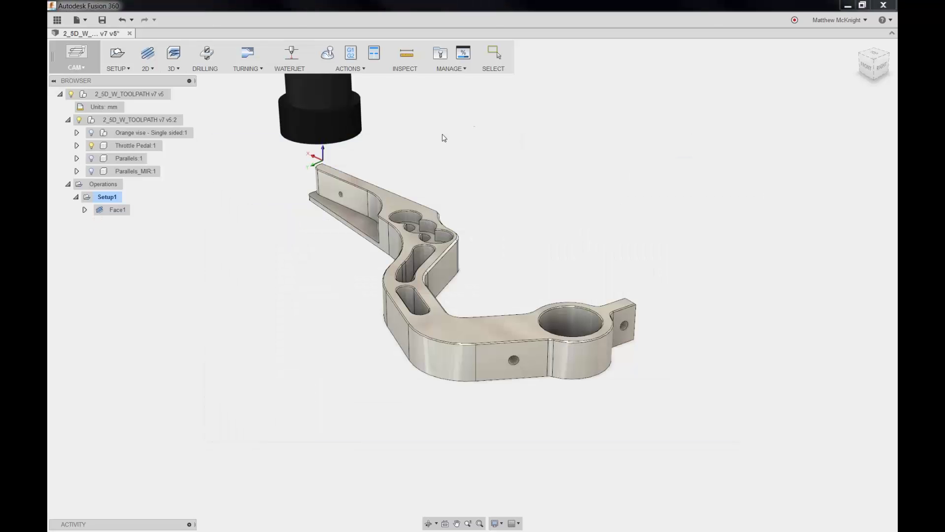
Exclude the Samples and Vendors libraries in the CAM Tool Library and close it.
{"action": "left_click_drag", "start_coordinate": [48, 62], "coordinate": [486, 89]}
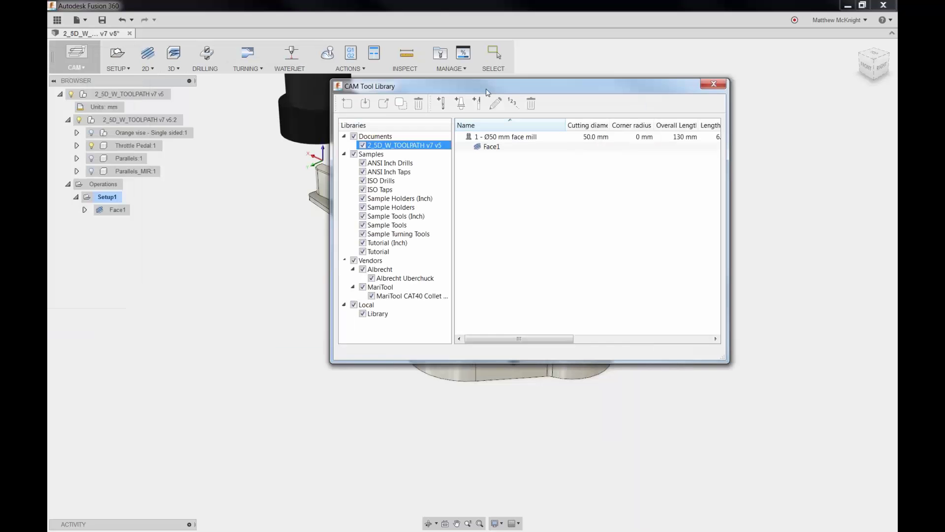
{"action": "left_click", "coordinate": [353, 155]}
{"action": "left_click", "coordinate": [354, 261]}
{"action": "left_click", "coordinate": [712, 82]}
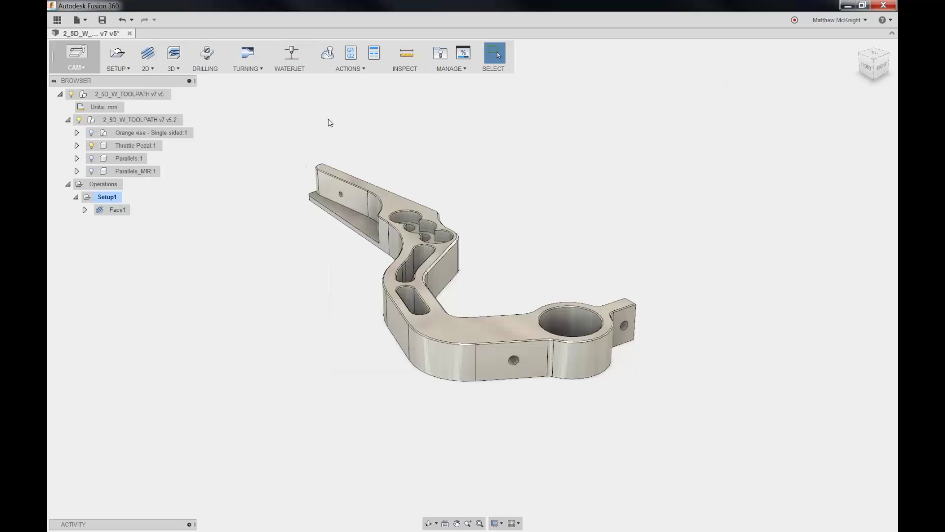
{"action": "left_click", "coordinate": [148, 52]}
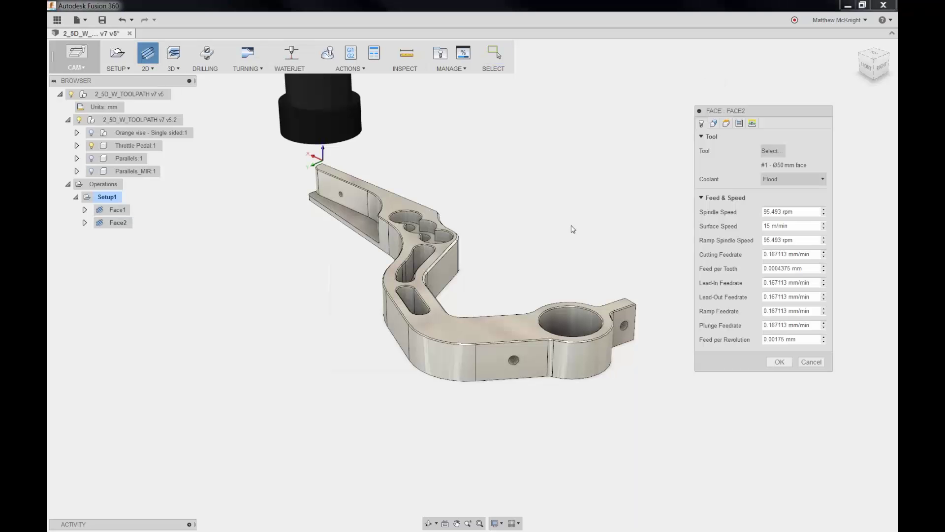
{"action": "left_click", "coordinate": [762, 152]}
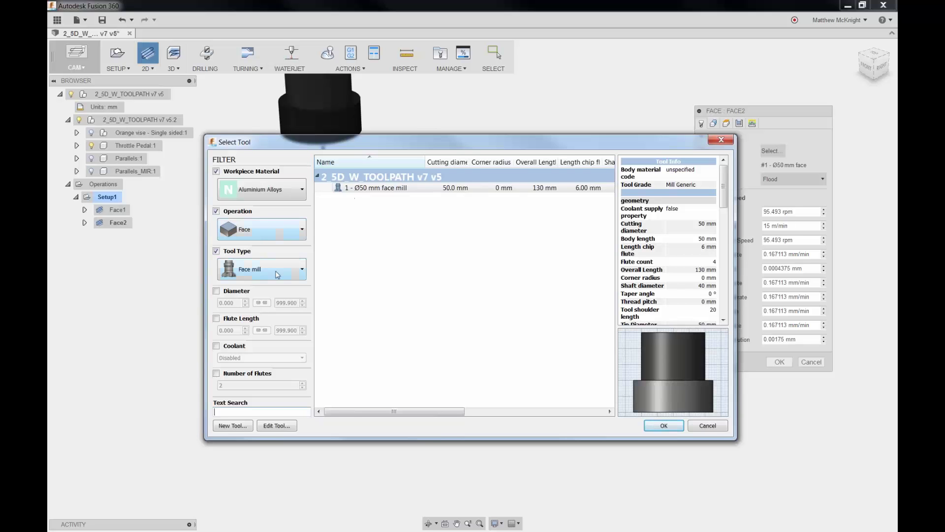
{"action": "left_click", "coordinate": [707, 426]}
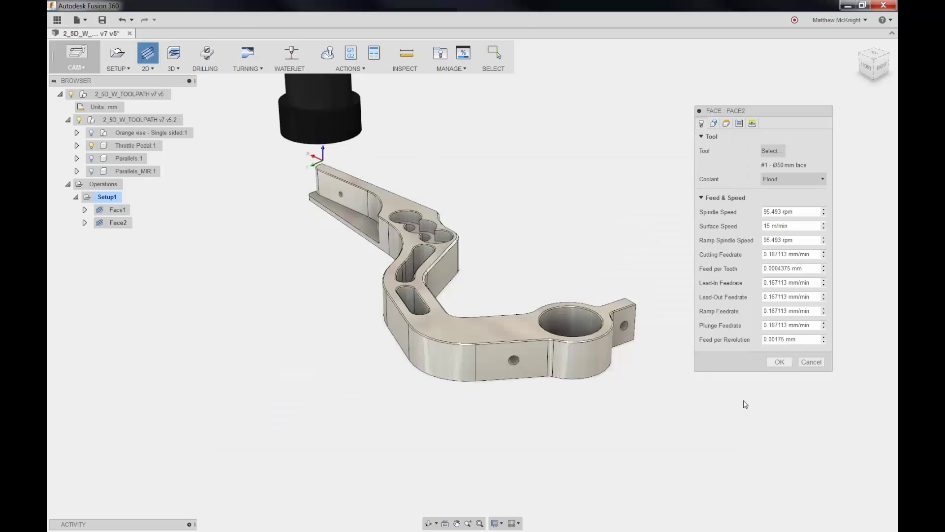
{"action": "left_click", "coordinate": [808, 362]}
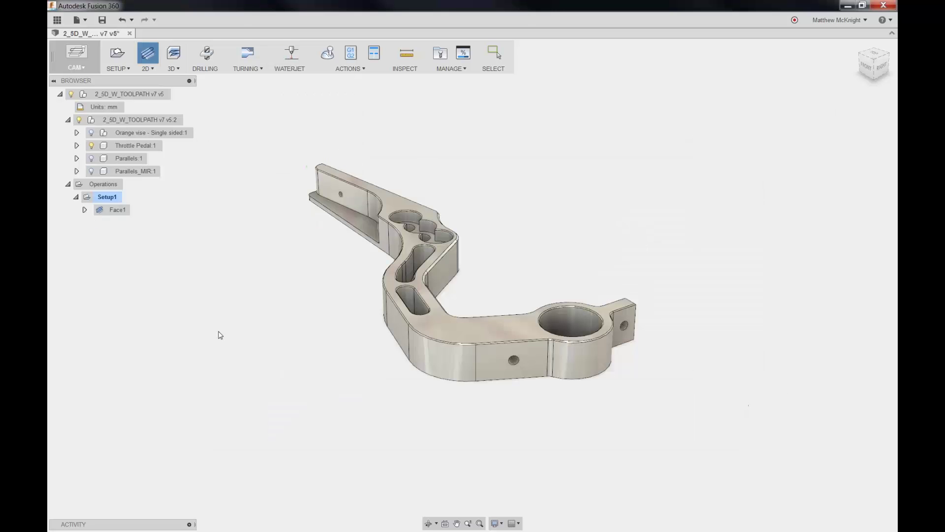
{"action": "left_click", "coordinate": [148, 64]}
{"action": "left_click", "coordinate": [172, 80]}
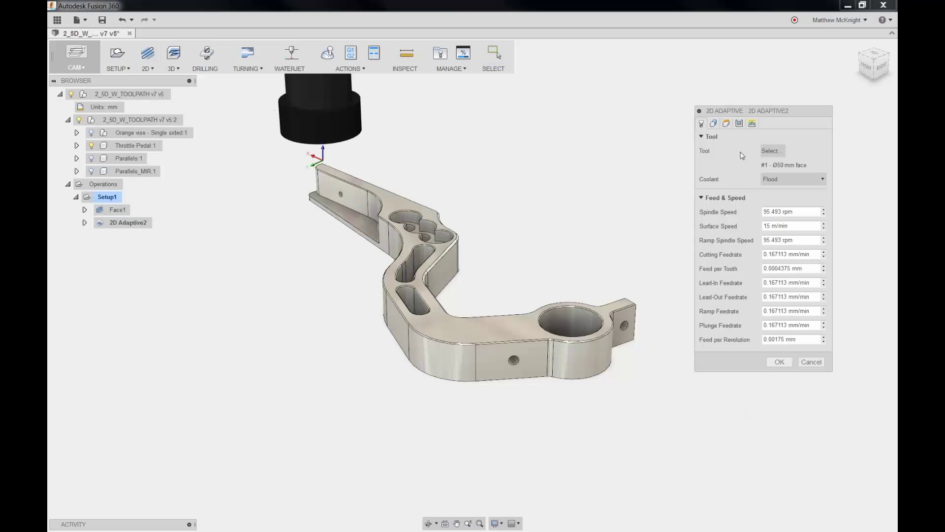
{"action": "left_click", "coordinate": [771, 151]}
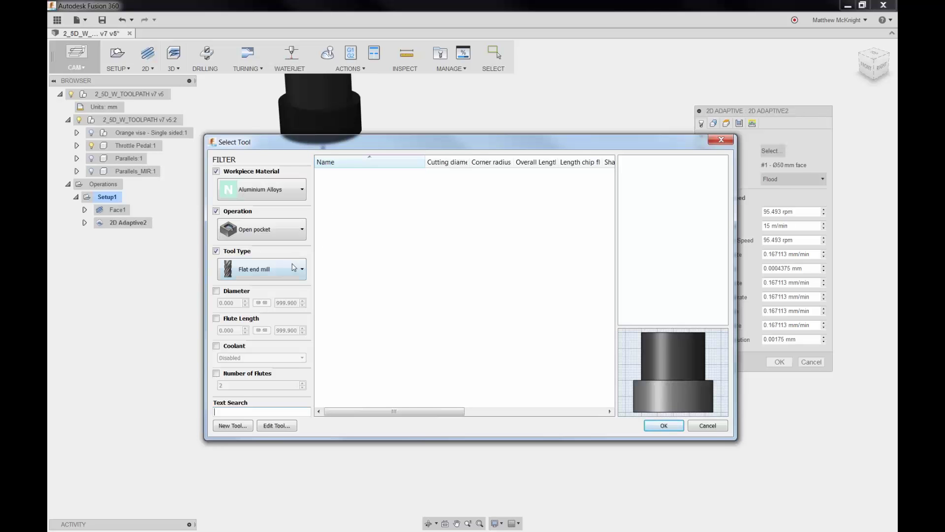
{"action": "left_click", "coordinate": [709, 426]}
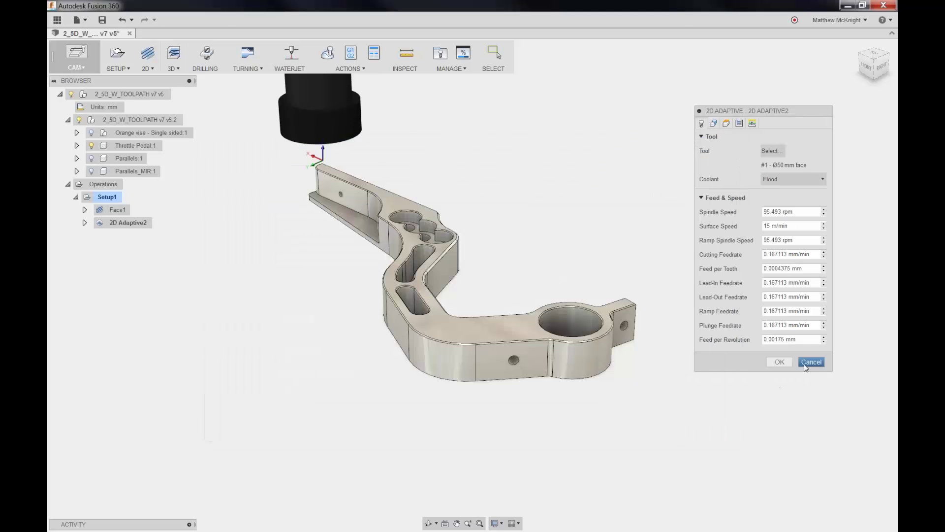
{"action": "left_click", "coordinate": [810, 362]}
Include the Tutorial sample library in the CAM Tool Library and close the library.
{"action": "left_click", "coordinate": [441, 55]}
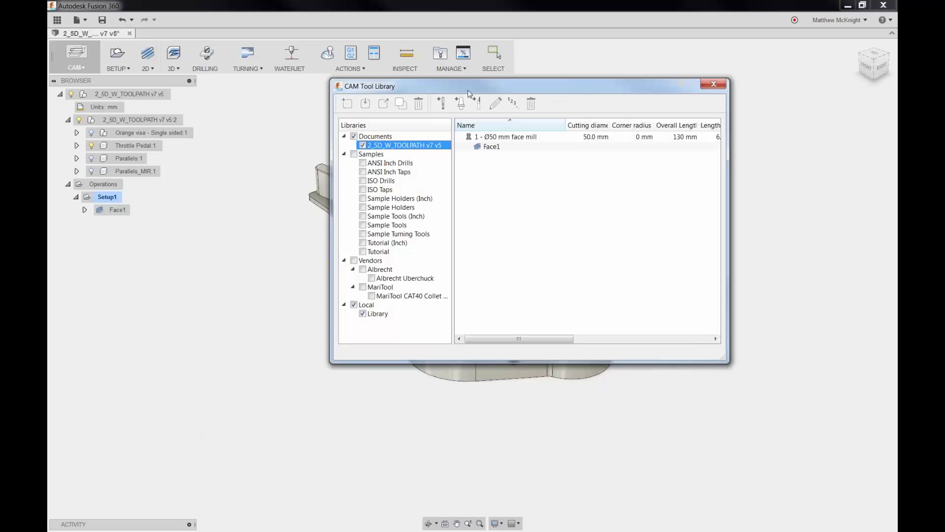
{"action": "left_click", "coordinate": [363, 252]}
{"action": "left_click", "coordinate": [713, 83]}
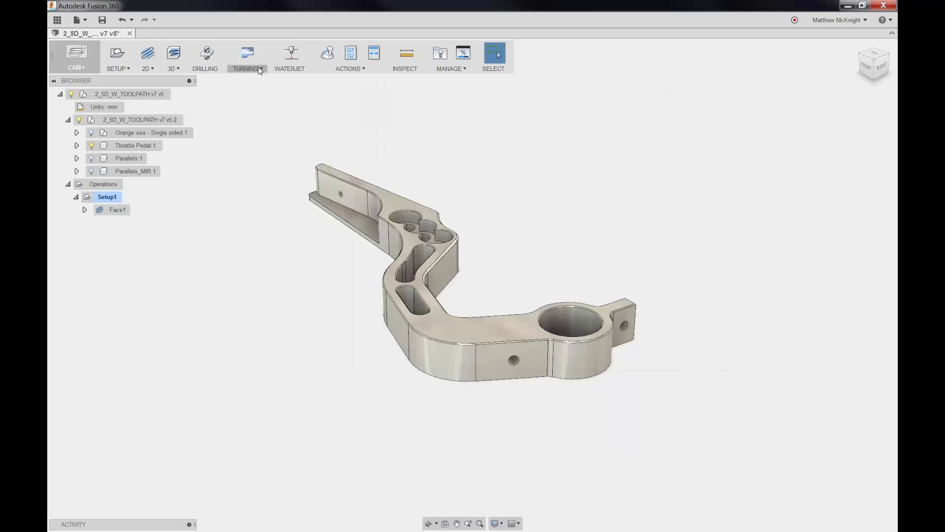
Start a 2D Adaptive Clearing operation and choose the #2 Ø16 mm flat end mill from the Tutorial library.
{"action": "left_click", "coordinate": [147, 68]}
{"action": "left_click", "coordinate": [165, 85]}
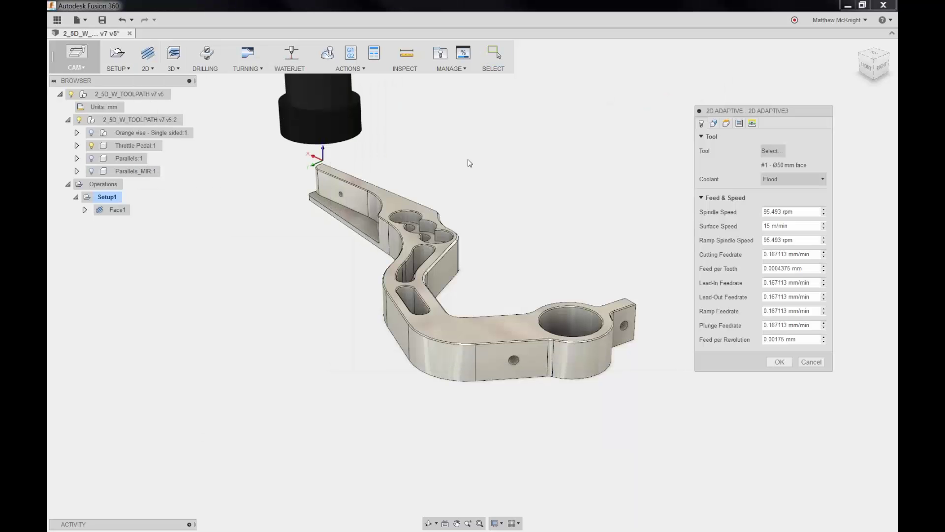
{"action": "left_click", "coordinate": [773, 151]}
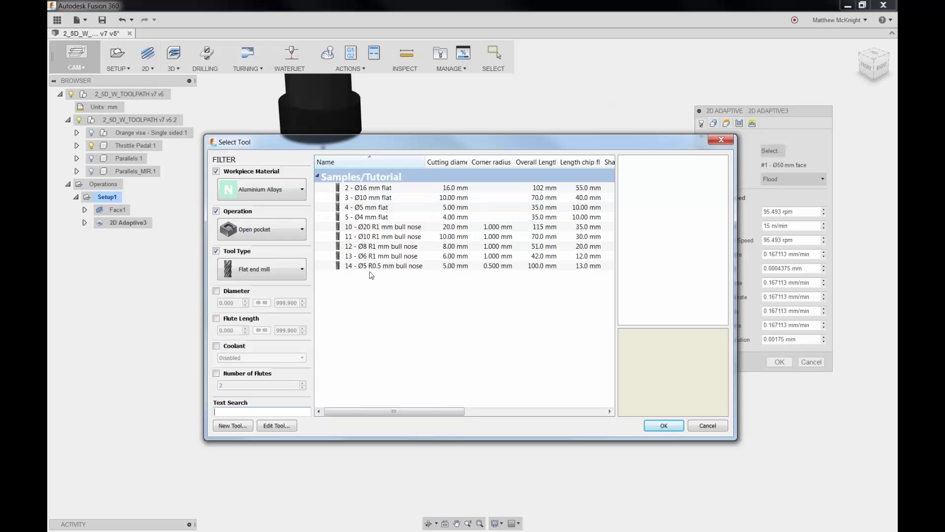
{"action": "left_click", "coordinate": [375, 189]}
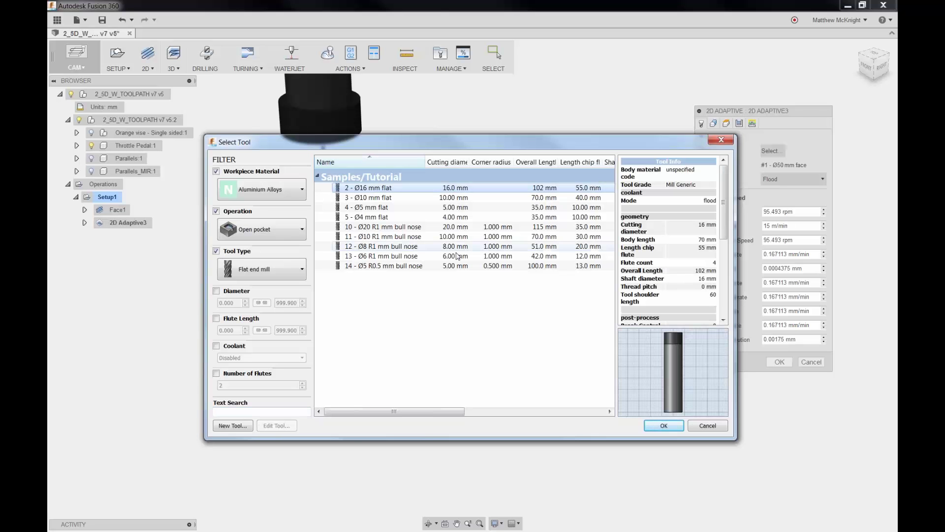
{"action": "left_click", "coordinate": [663, 426]}
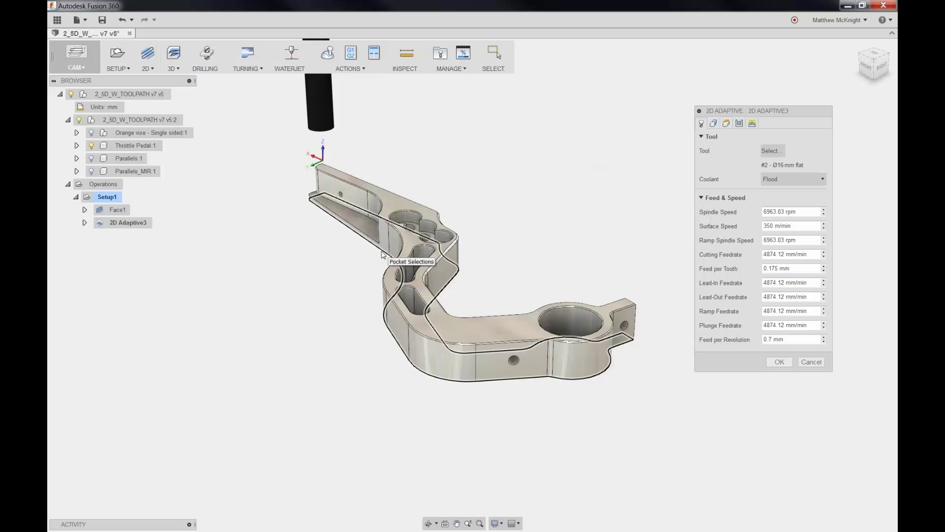
Select the pedal's lower outer edge chain as the pocket, flip it to the outside, keep Stock to Leave enabled and generate the toolpath.
{"action": "left_click", "coordinate": [382, 254]}
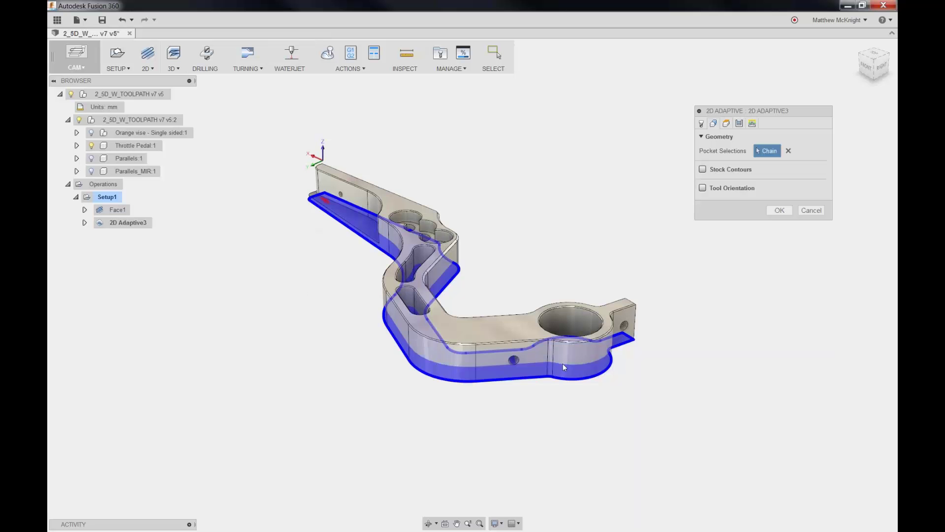
{"action": "left_click", "coordinate": [326, 201]}
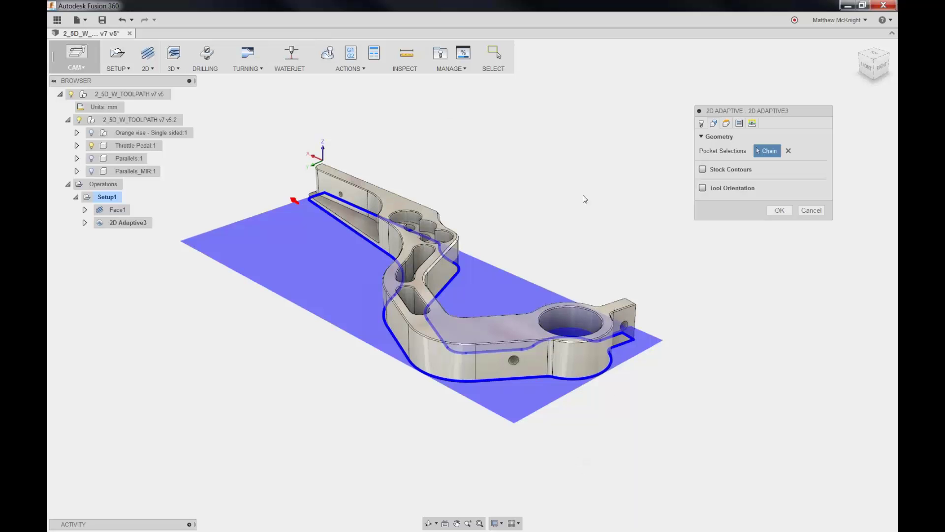
{"action": "left_click", "coordinate": [739, 123]}
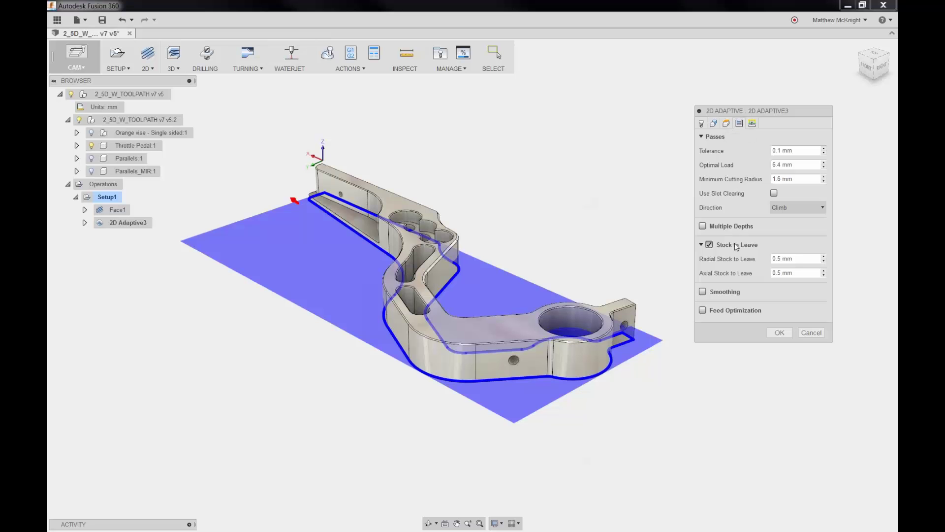
{"action": "mouse_move", "coordinate": [722, 250]}
{"action": "left_click", "coordinate": [771, 333]}
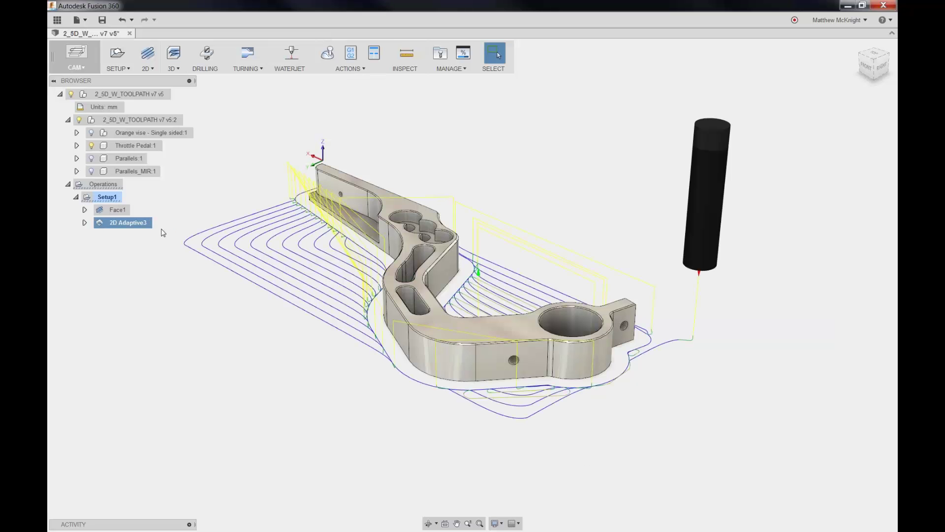
Simulate the 2D Adaptive toolpath at a higher speed with stock transparency off, close the simulation and deselect the operation.
{"action": "middle_click_drag", "start_coordinate": [273, 194], "coordinate": [330, 199]}
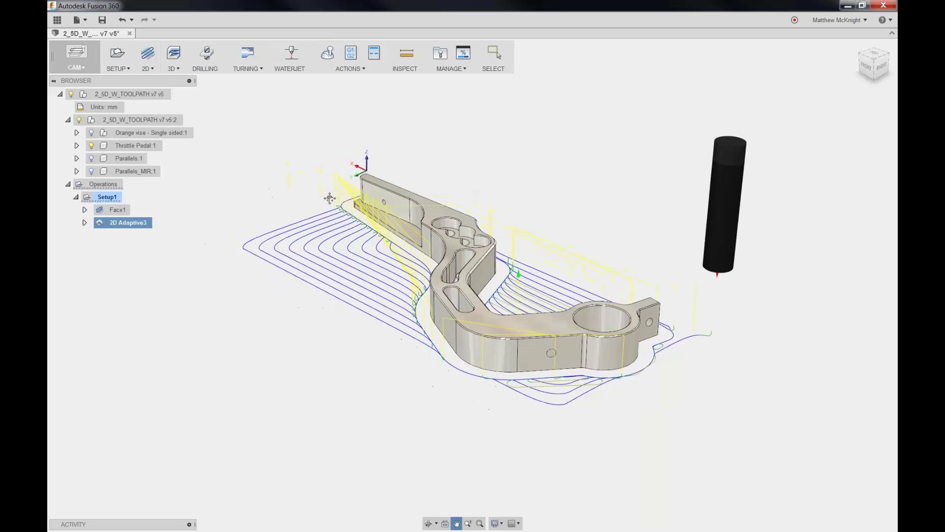
{"action": "scroll", "coordinate": [329, 198], "scroll_direction": "up", "scroll_amount": 2}
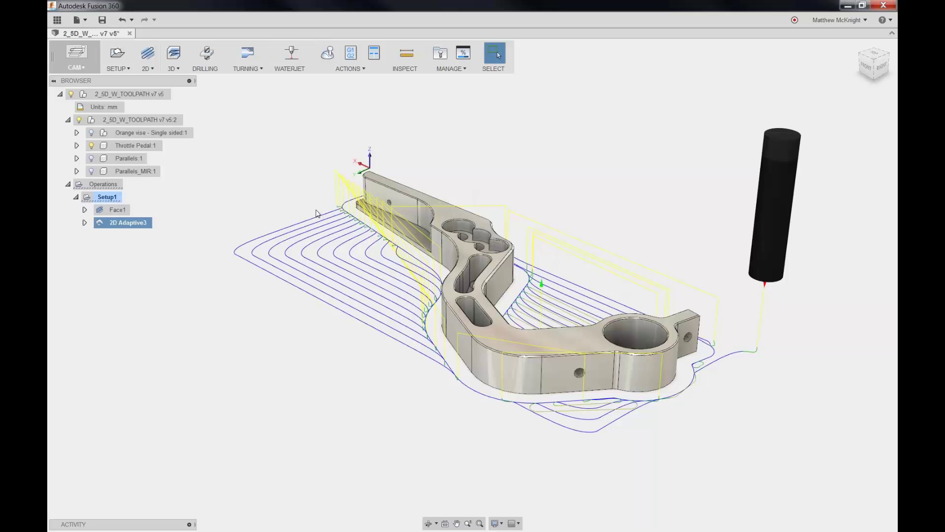
{"action": "left_click", "coordinate": [318, 199]}
{"action": "left_click", "coordinate": [125, 225]}
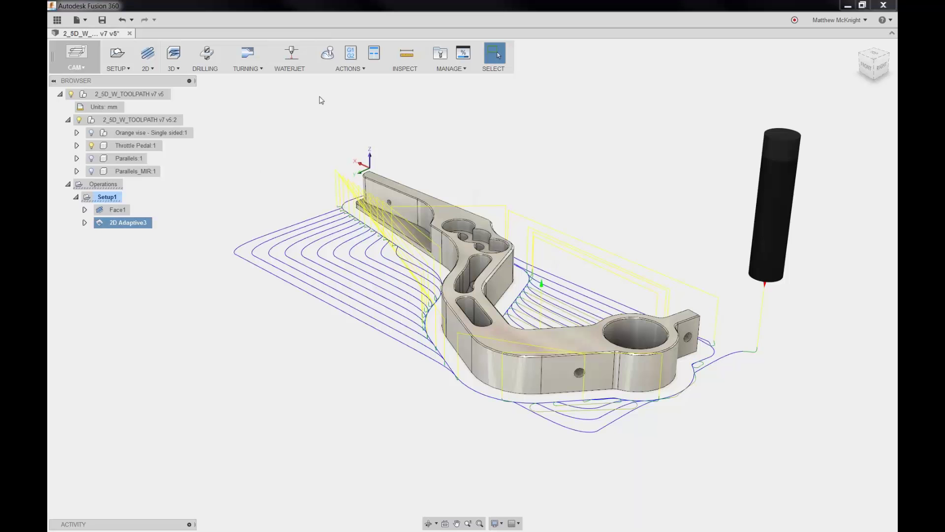
{"action": "left_click", "coordinate": [324, 54]}
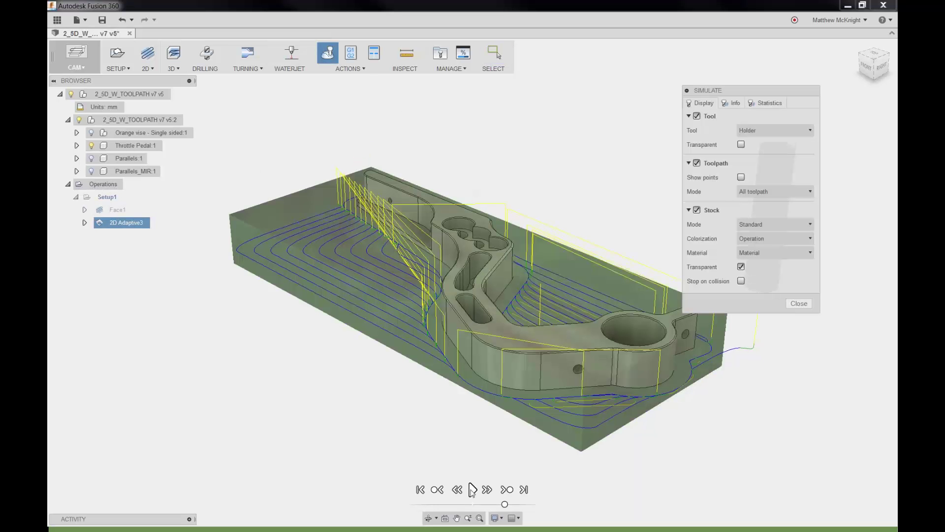
{"action": "left_click", "coordinate": [473, 489]}
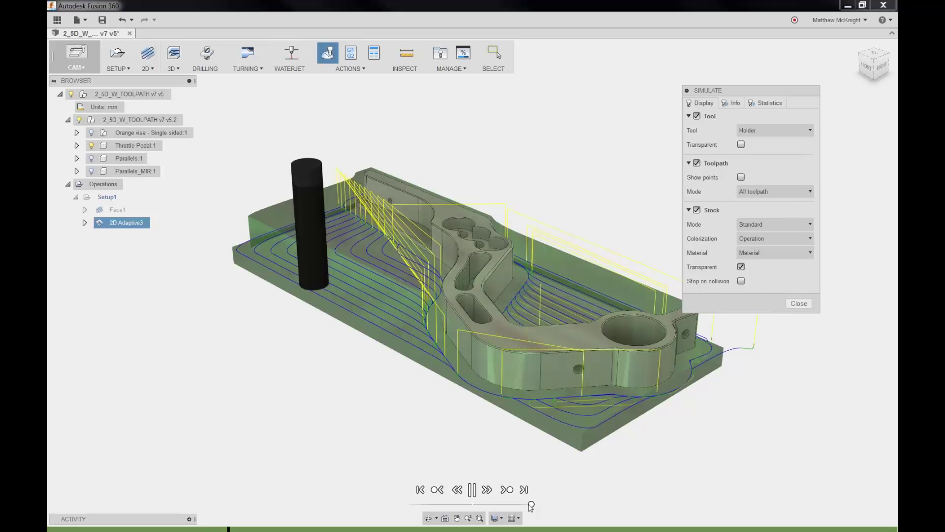
{"action": "left_click", "coordinate": [741, 266]}
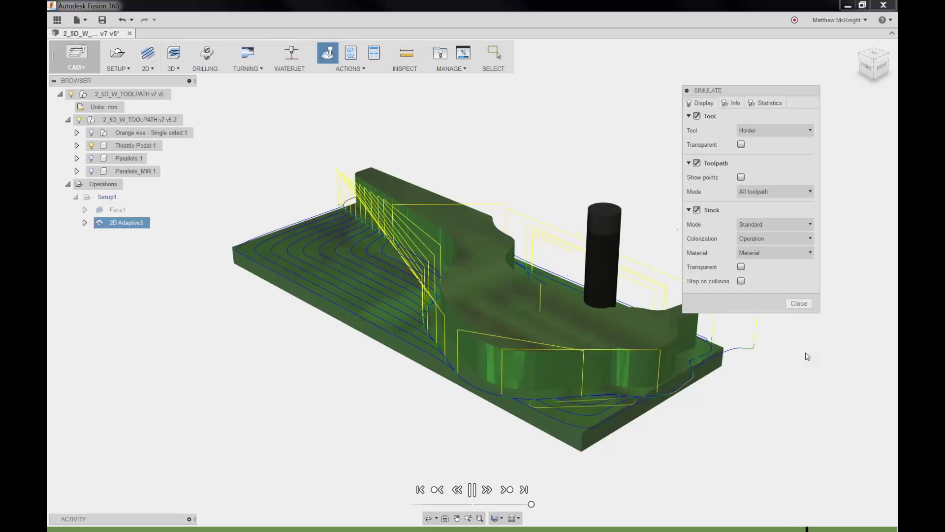
{"action": "left_click", "coordinate": [798, 303]}
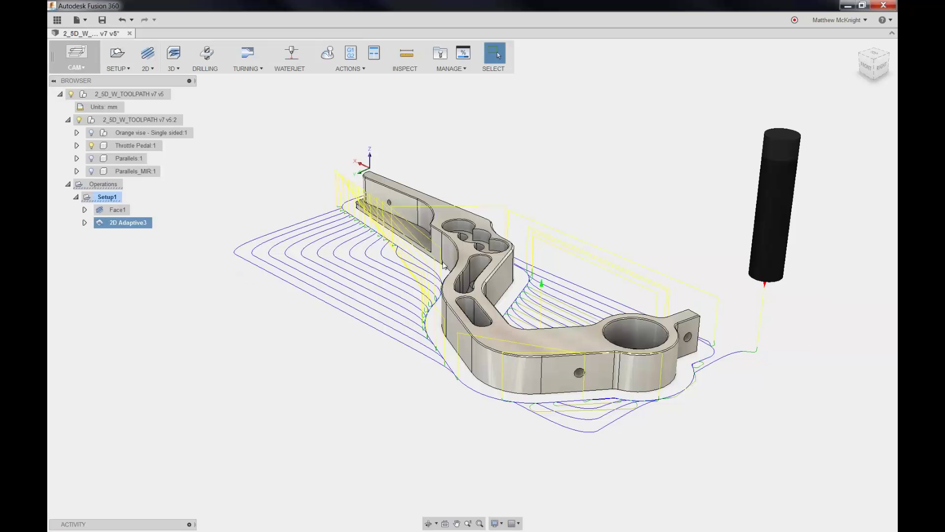
{"action": "left_click", "coordinate": [286, 175]}
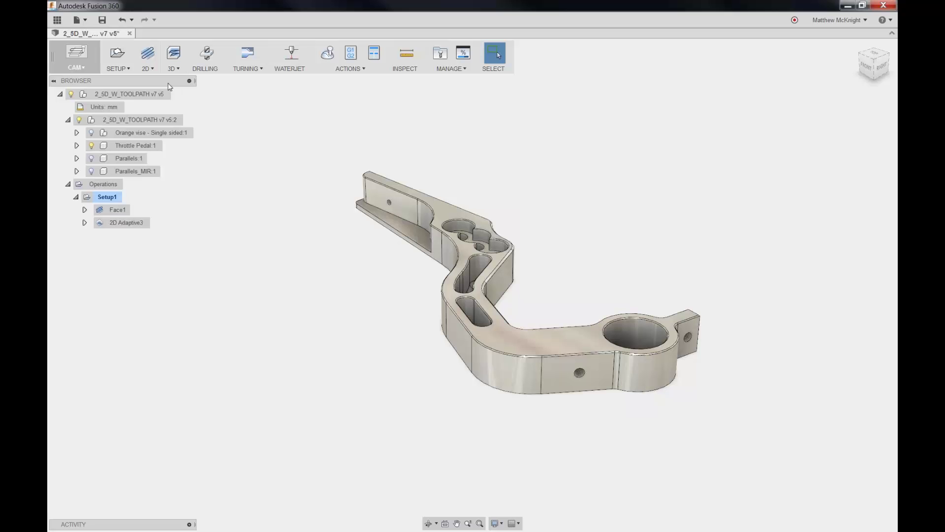
Start a 2D Contour operation with the #3 Ø10 mm flat end mill and select the pedal's lower outer edge chain as its contour.
{"action": "left_click", "coordinate": [156, 72]}
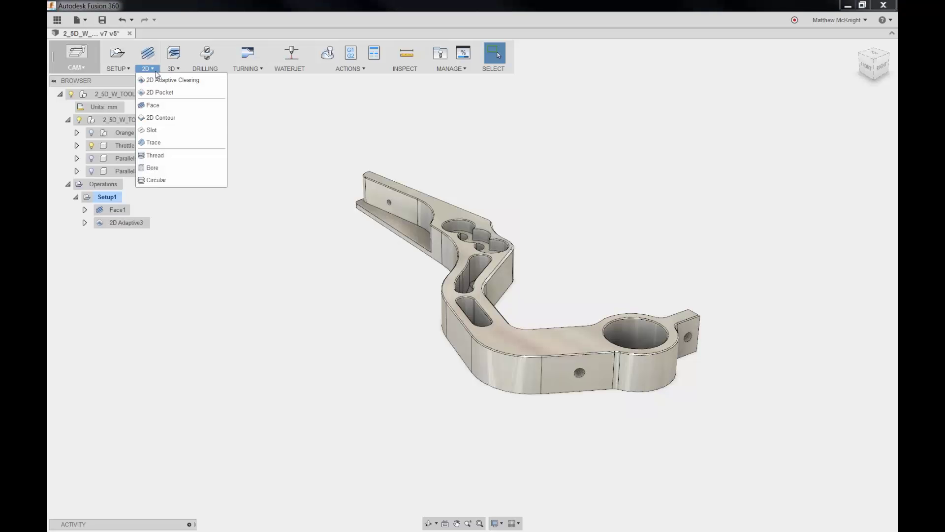
{"action": "left_click", "coordinate": [189, 123]}
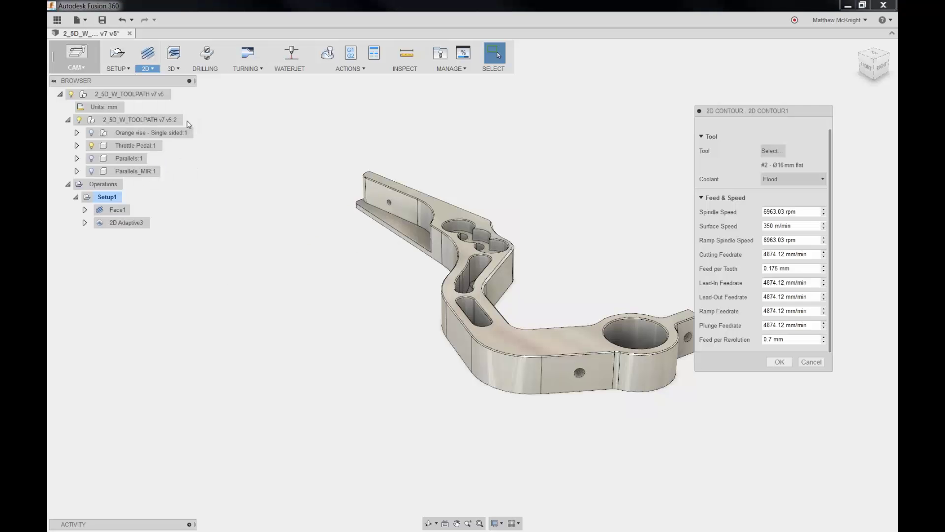
{"action": "left_click", "coordinate": [772, 151]}
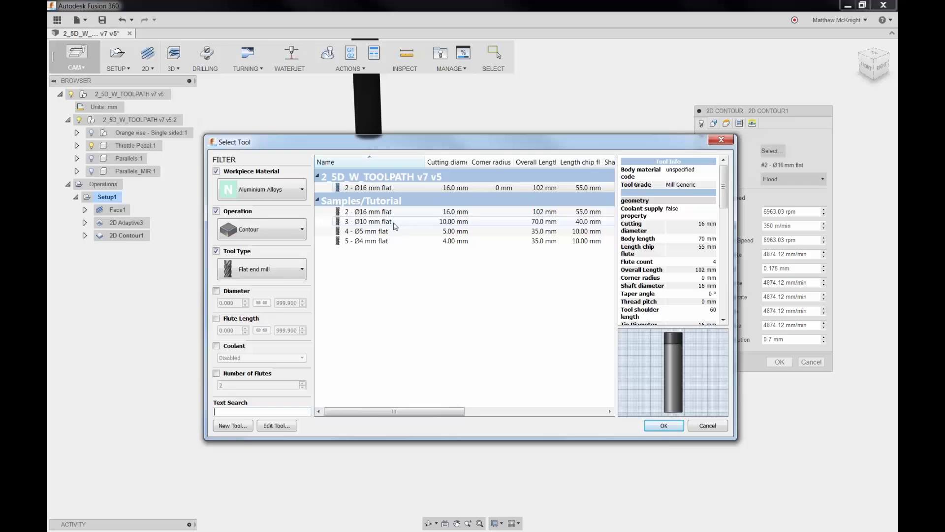
{"action": "left_click", "coordinate": [394, 223]}
{"action": "left_click", "coordinate": [663, 425]}
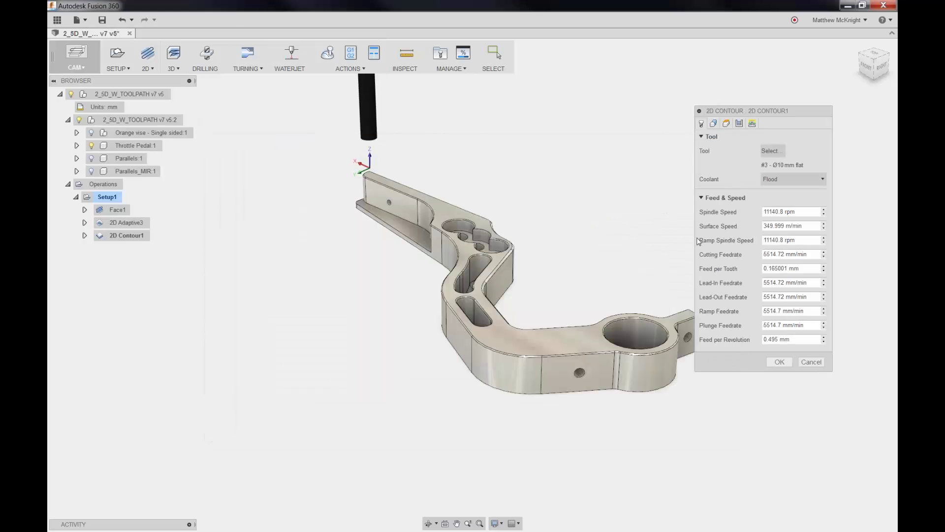
{"action": "left_click", "coordinate": [714, 123]}
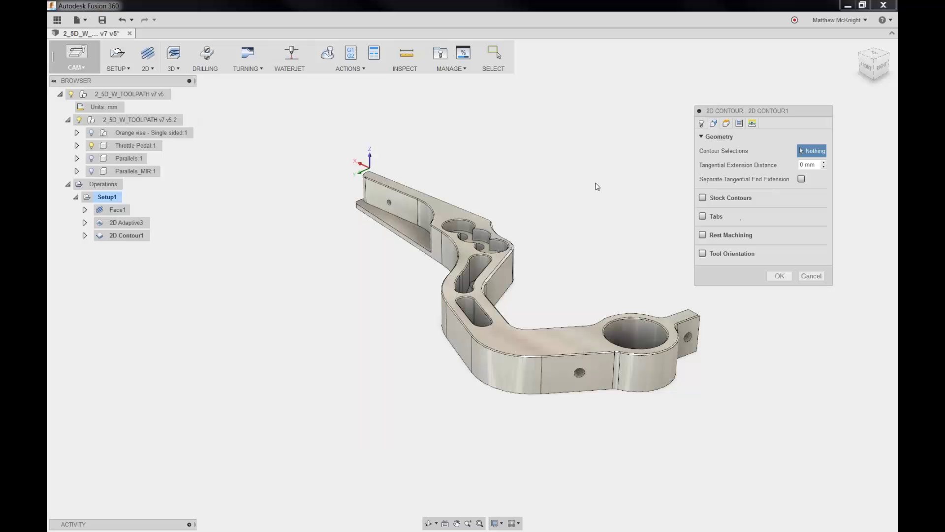
{"action": "left_click", "coordinate": [445, 270]}
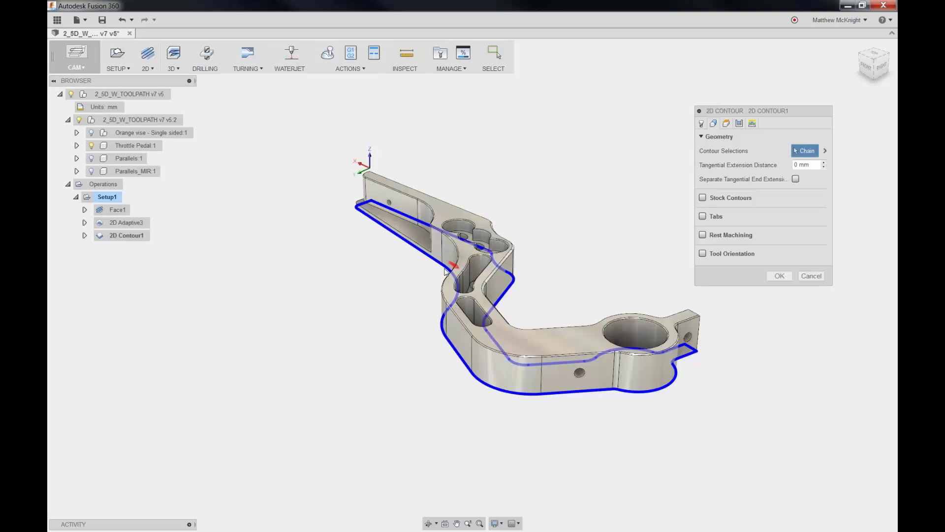
Review the 2D Contour's linking and passes settings, keeping Stock to Leave disabled.
{"action": "left_click", "coordinate": [751, 124]}
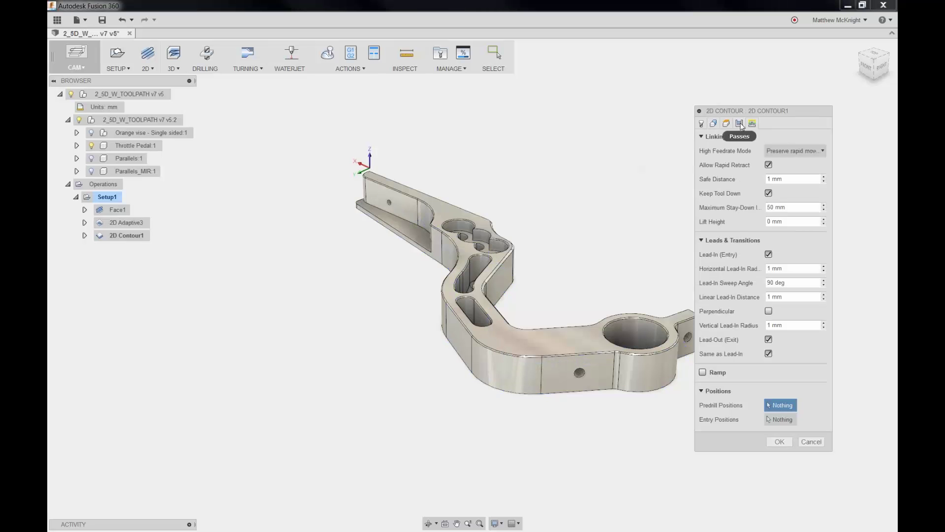
{"action": "left_click", "coordinate": [740, 124]}
{"action": "left_click", "coordinate": [753, 124]}
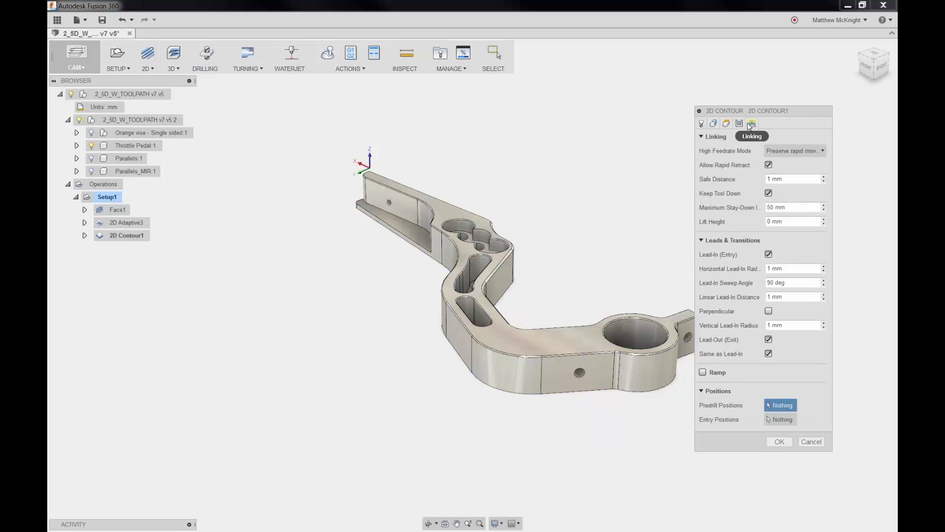
{"action": "left_click", "coordinate": [741, 124]}
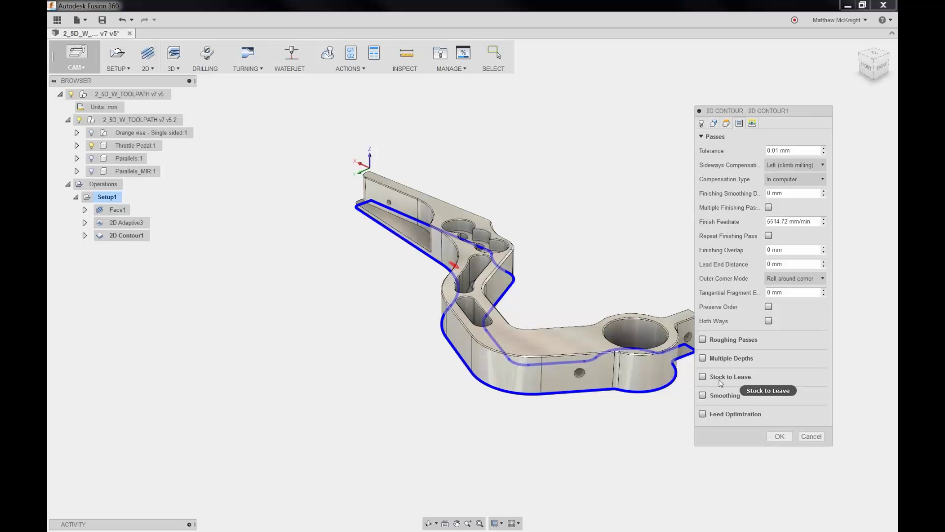
{"action": "left_click", "coordinate": [703, 377]}
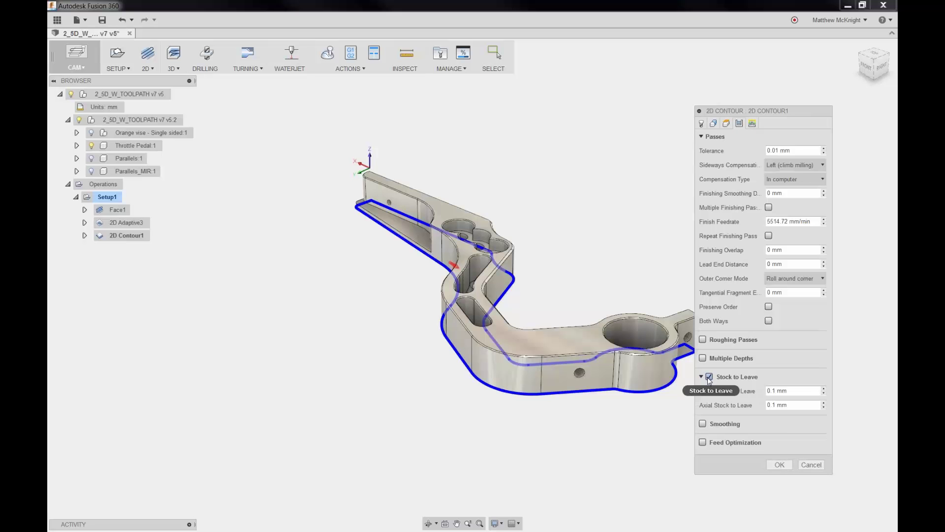
{"action": "left_click", "coordinate": [709, 377]}
{"action": "left_click", "coordinate": [704, 377]}
{"action": "left_click", "coordinate": [711, 376]}
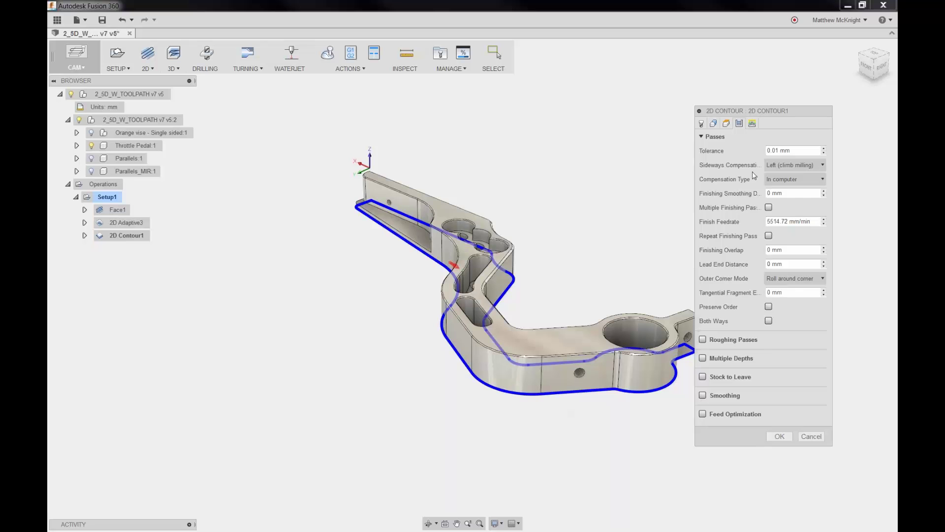
Set the vertex on the lower outer edge at the start of the pedal's large bend as the contour's entry position and generate the toolpath.
{"action": "left_click", "coordinate": [753, 123]}
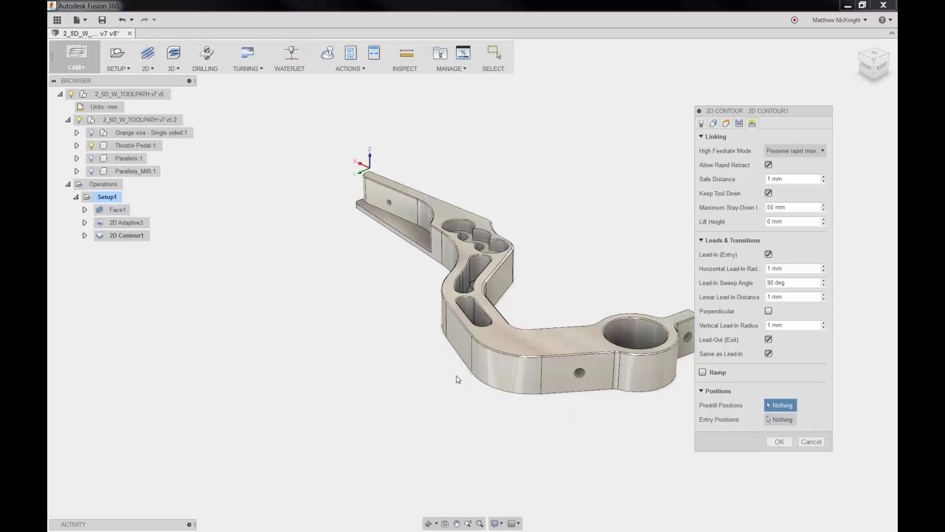
{"action": "left_click", "coordinate": [781, 420]}
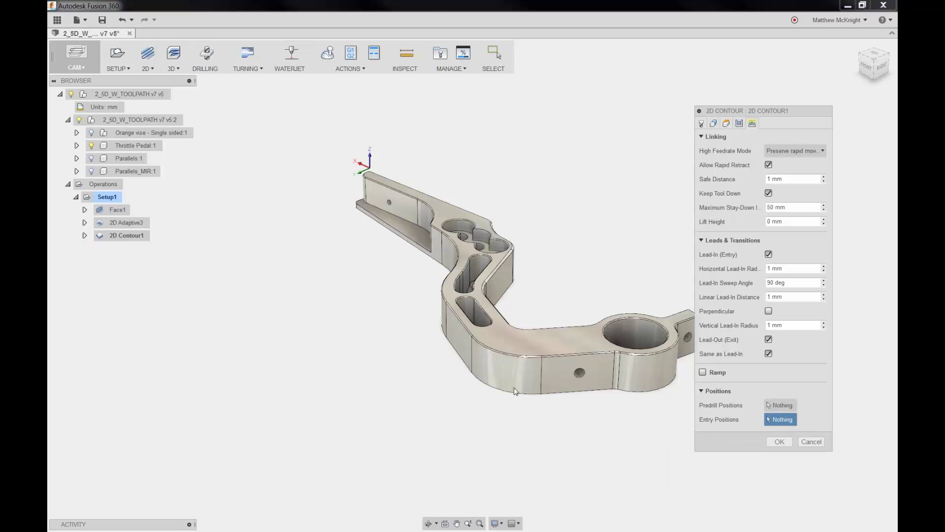
{"action": "left_click", "coordinate": [472, 372]}
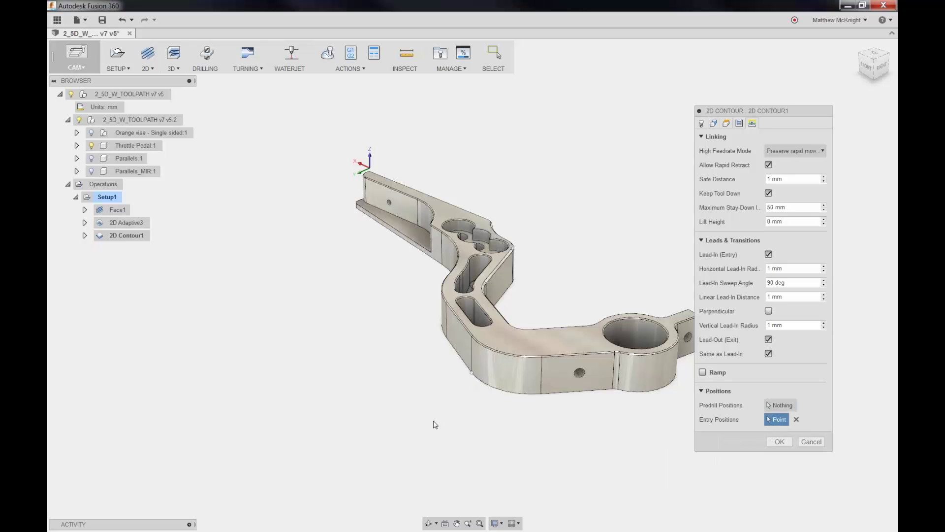
{"action": "left_click", "coordinate": [784, 442]}
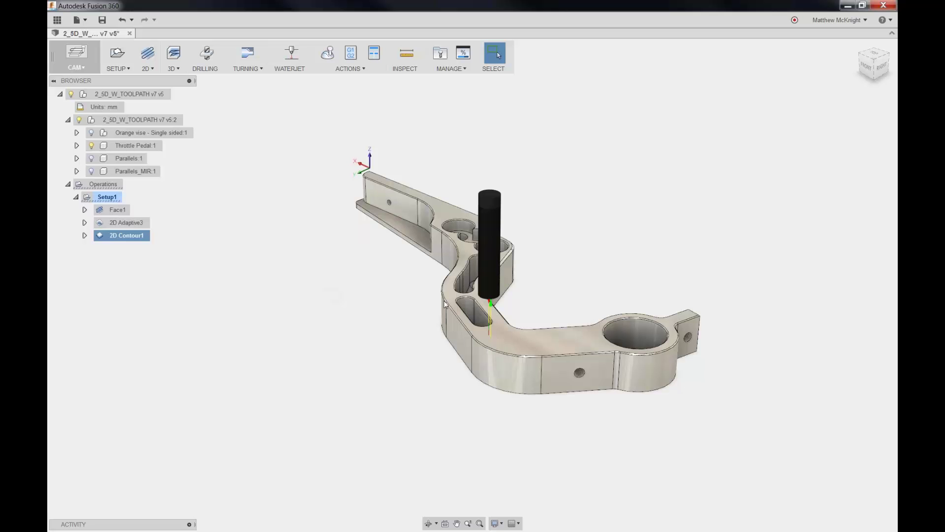
Edit the 2D Contour operation to flip its chain to the outside of the pedal and regenerate the toolpath.
{"action": "right_click", "coordinate": [129, 236]}
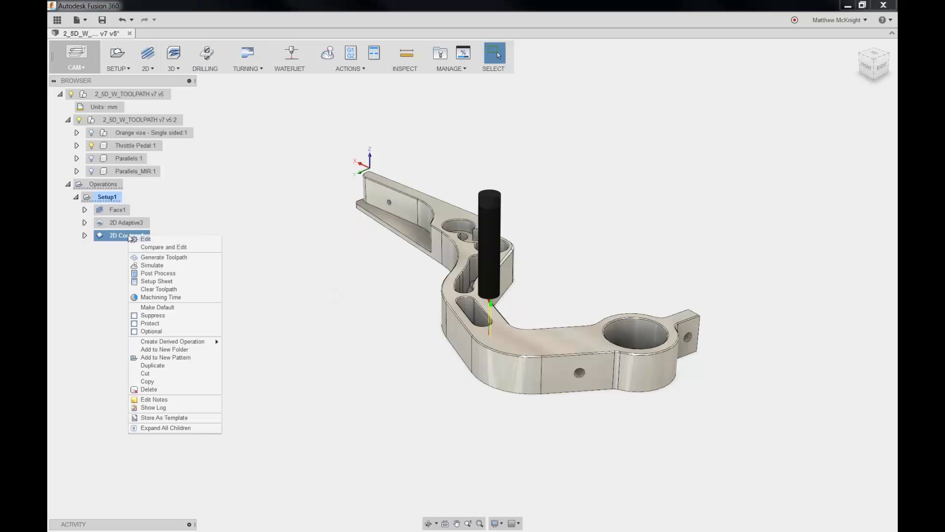
{"action": "left_click", "coordinate": [165, 241]}
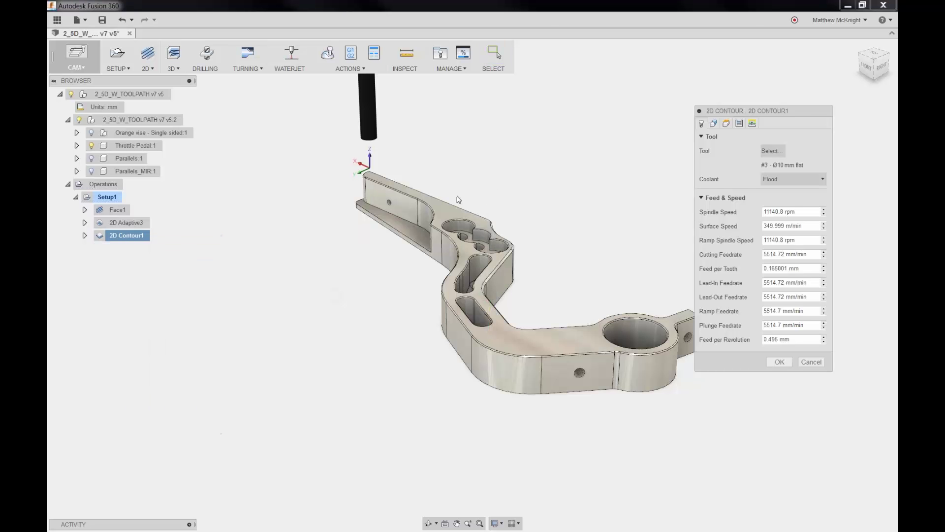
{"action": "left_click", "coordinate": [714, 124]}
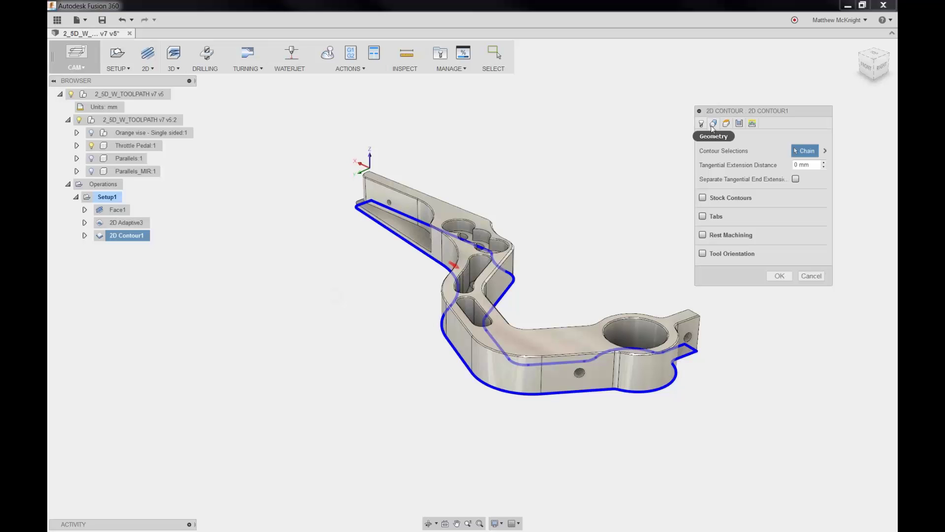
{"action": "left_click", "coordinate": [458, 263]}
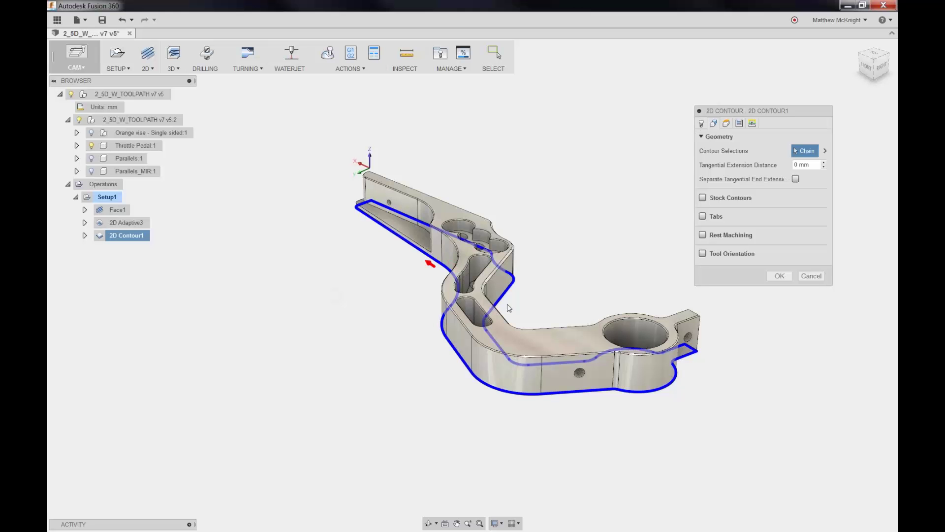
{"action": "left_click", "coordinate": [780, 276]}
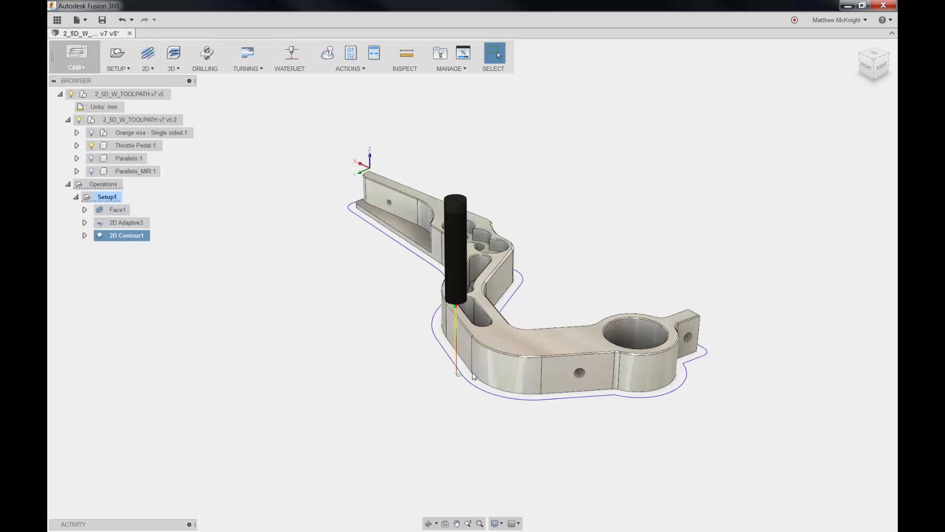
Simulate the 2D Contour toolpath with transparent stock and close the simulation.
{"action": "left_click", "coordinate": [325, 57]}
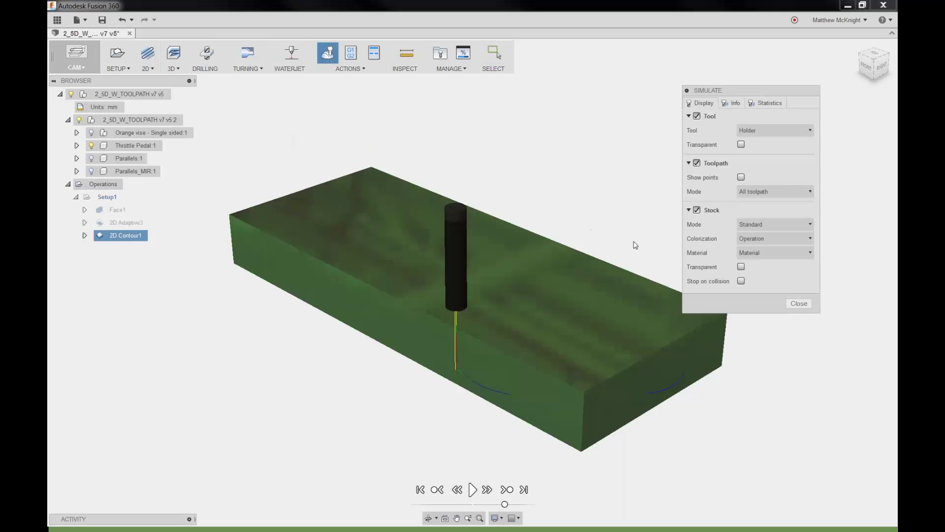
{"action": "left_click", "coordinate": [741, 266]}
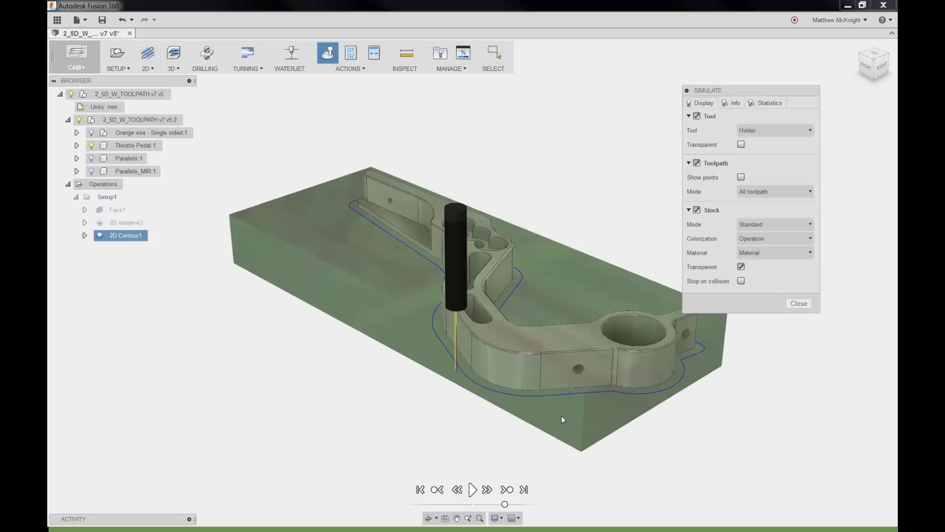
{"action": "left_click", "coordinate": [471, 489]}
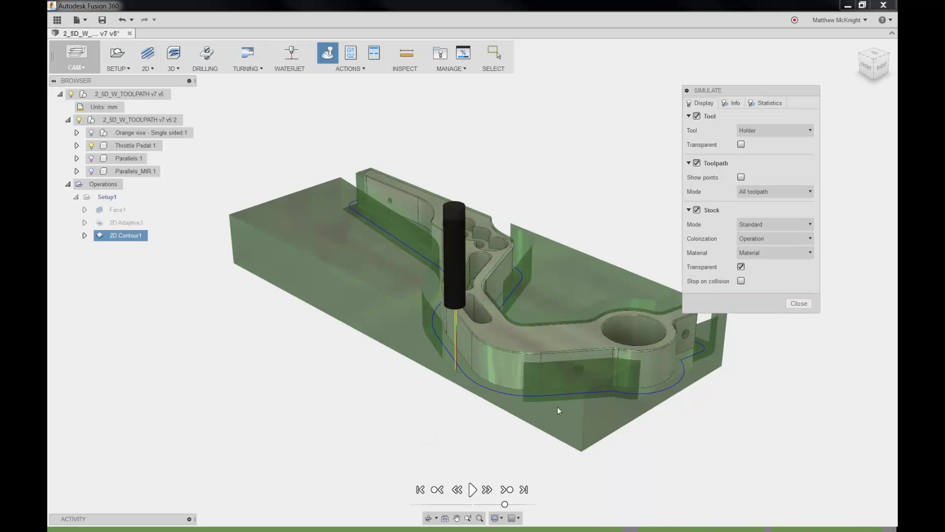
{"action": "left_click", "coordinate": [798, 303]}
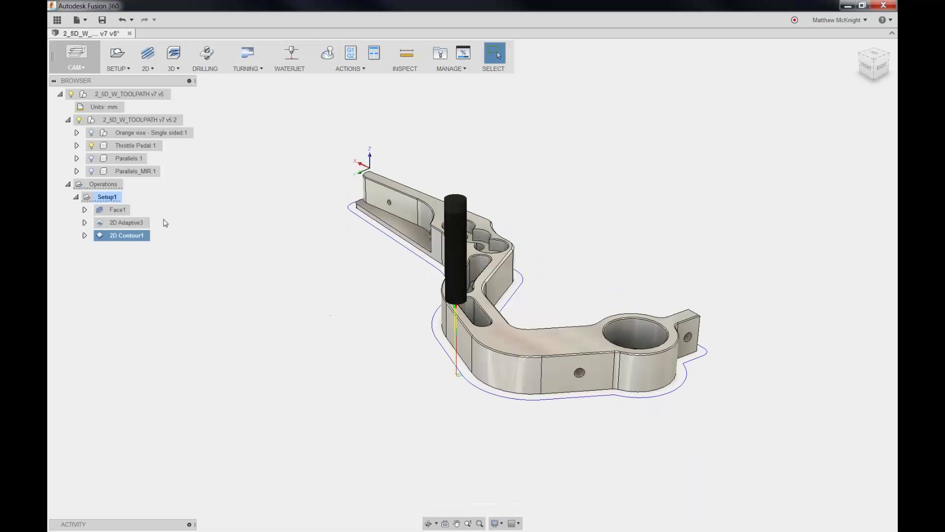
Simulate all operations of Setup1 together at a higher playback speed and close the simulation.
{"action": "left_click", "coordinate": [104, 197]}
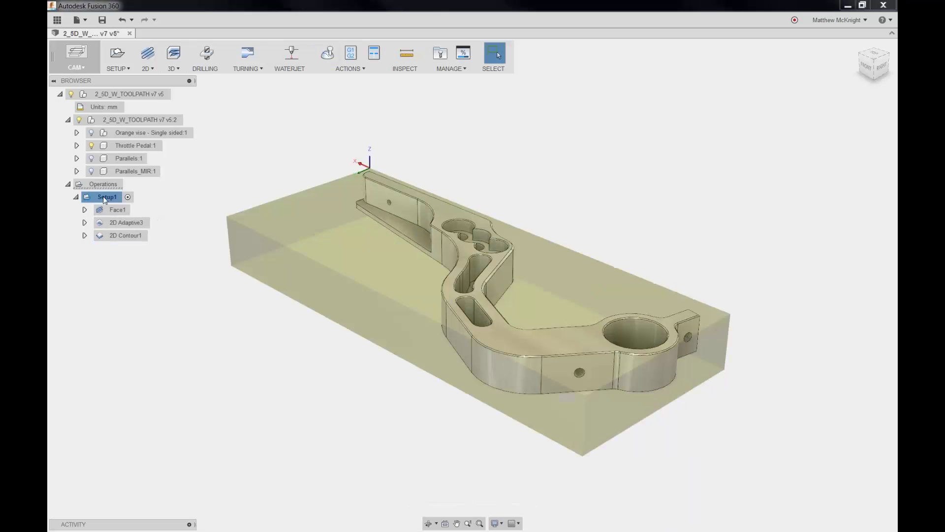
{"action": "right_click", "coordinate": [104, 199]}
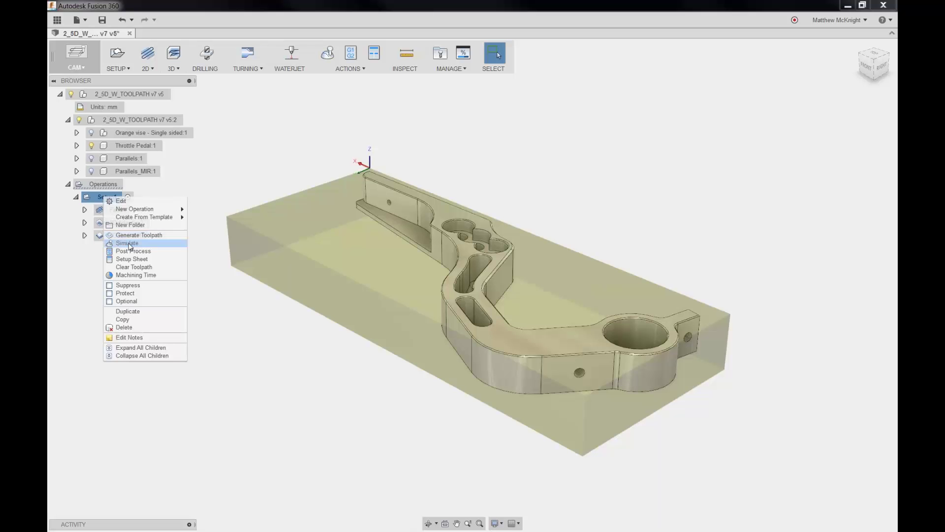
{"action": "left_click", "coordinate": [128, 243]}
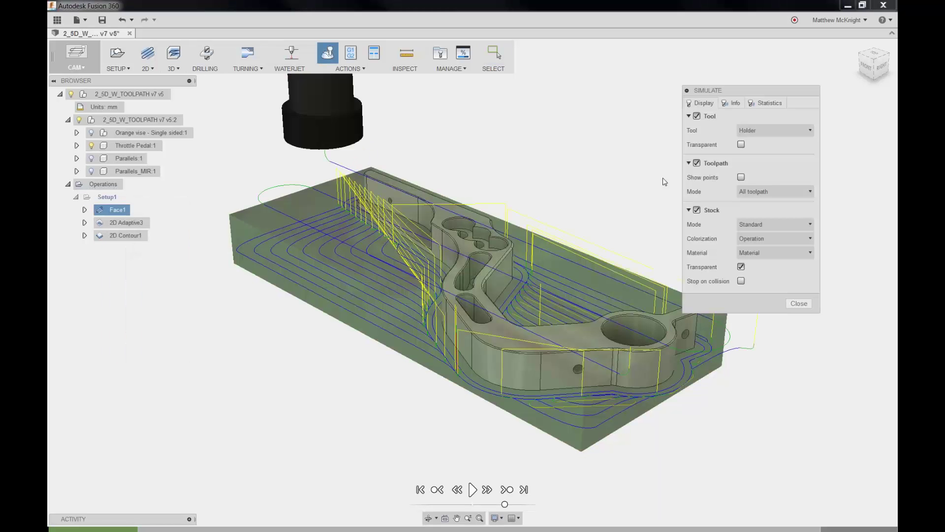
{"action": "left_click", "coordinate": [472, 490]}
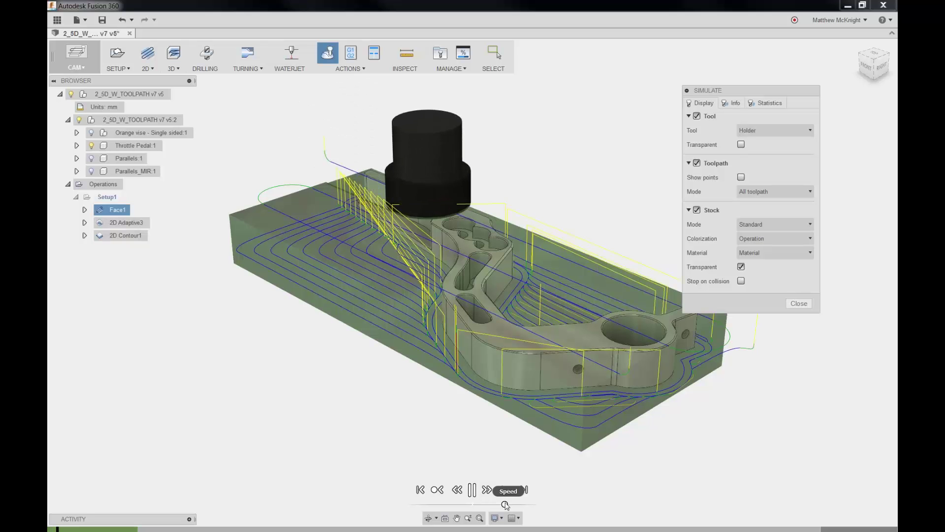
{"action": "left_click_drag", "start_coordinate": [505, 505], "coordinate": [529, 505]}
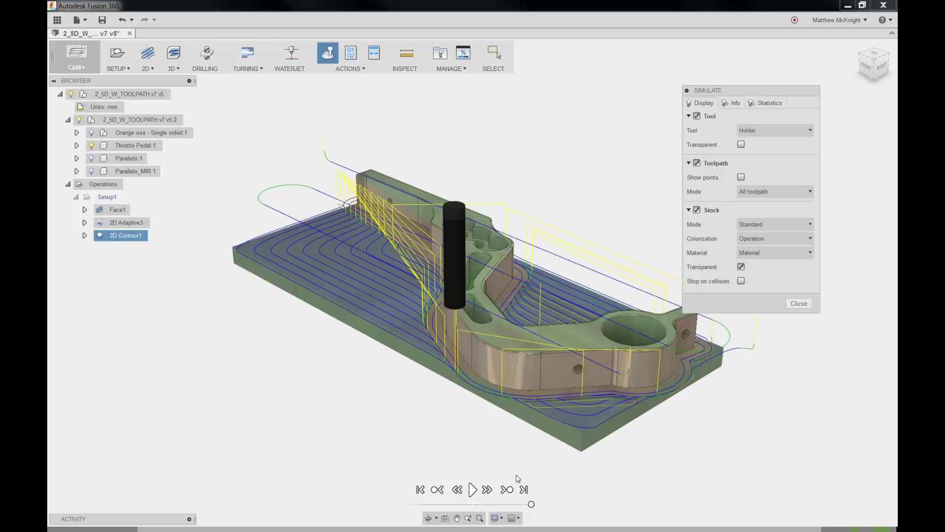
{"action": "left_click", "coordinate": [798, 303]}
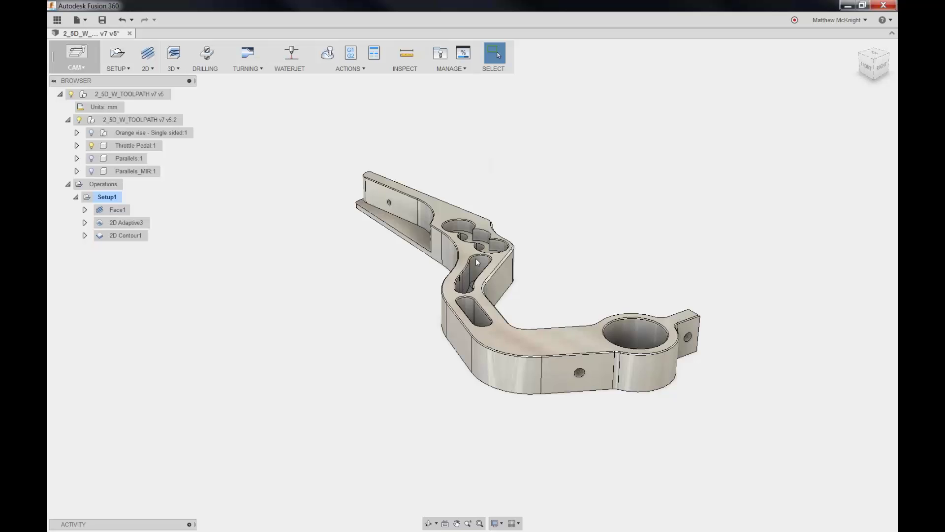
Start a Drilling operation and choose the #70 Ø10 mm spot drill from the Tutorial library.
{"action": "middle_click_drag", "start_coordinate": [477, 260], "coordinate": [459, 219], "text": "shift"}
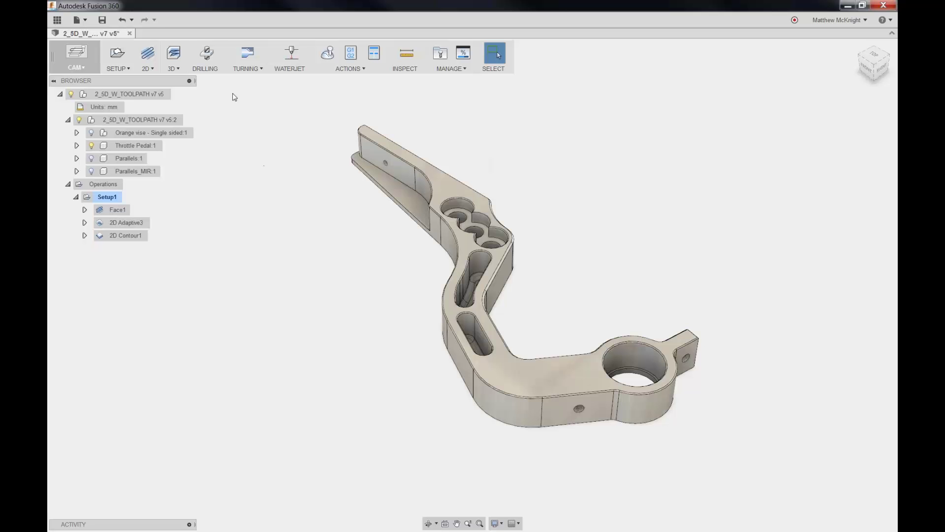
{"action": "left_click", "coordinate": [208, 53]}
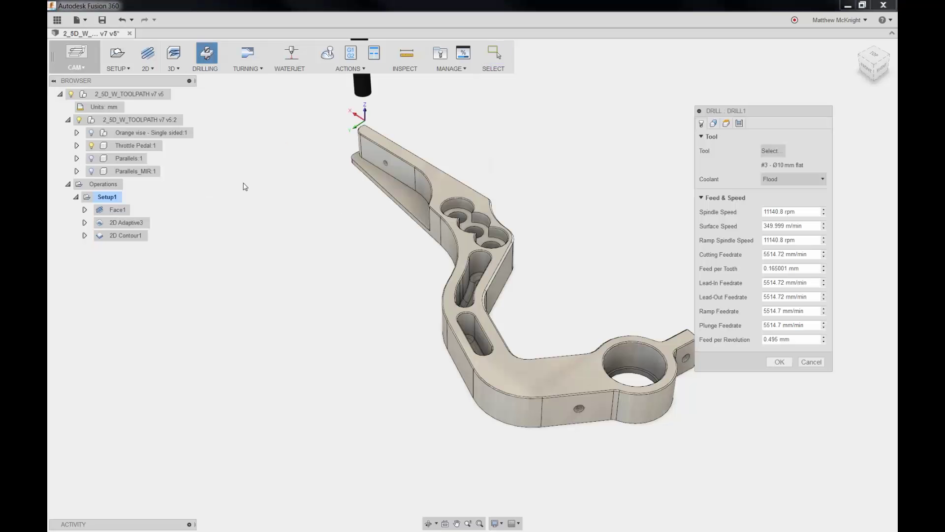
{"action": "left_click", "coordinate": [778, 151]}
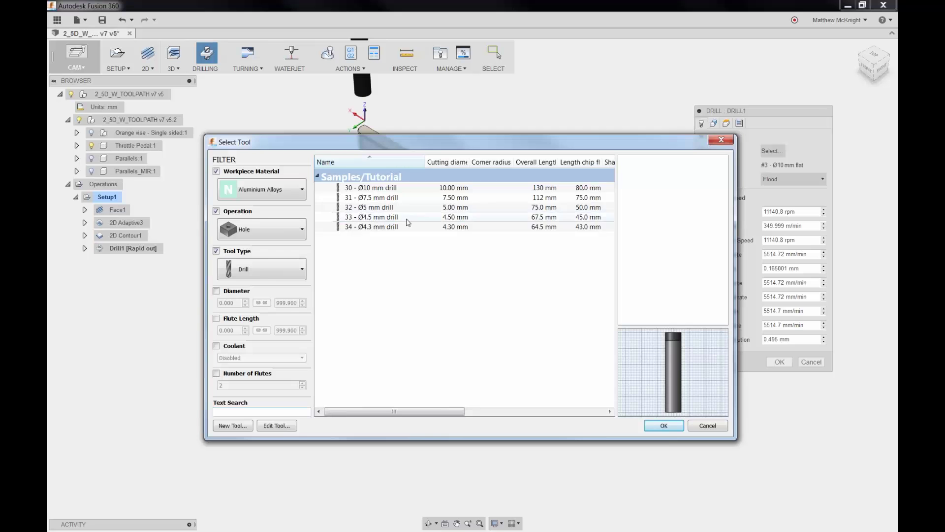
{"action": "left_click", "coordinate": [270, 267]}
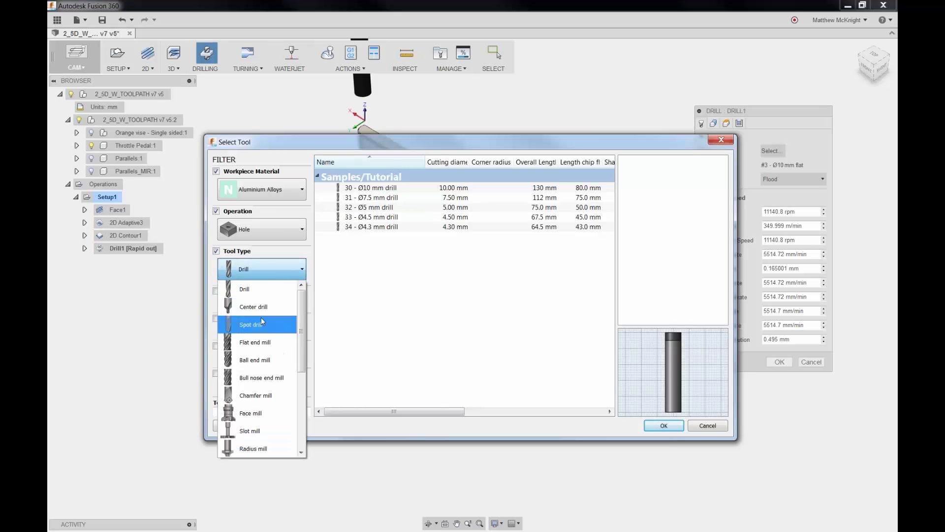
{"action": "left_click", "coordinate": [261, 325]}
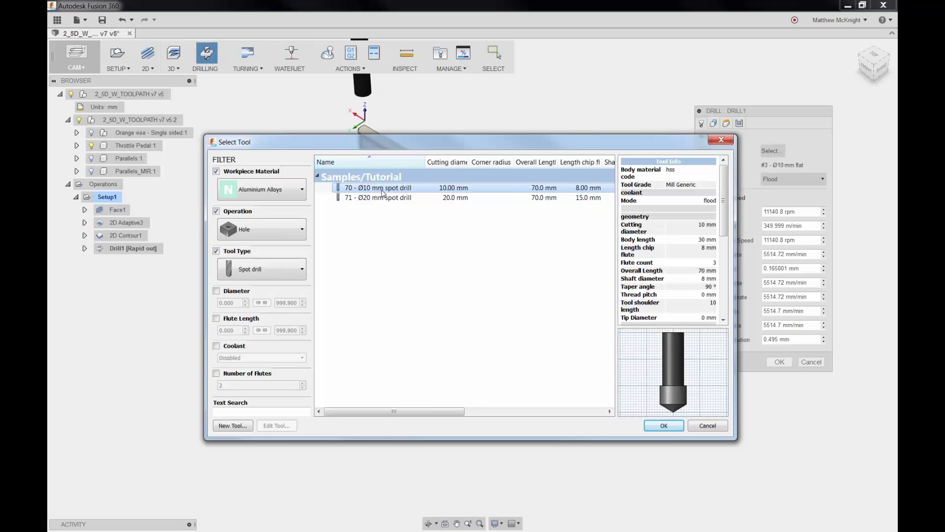
{"action": "left_click", "coordinate": [664, 425]}
Enable Select Same Diameter and pick the first counterbored hole's inner face and the large bore's face as hole faces.
{"action": "scroll", "coordinate": [539, 204], "scroll_direction": "up", "scroll_amount": 5}
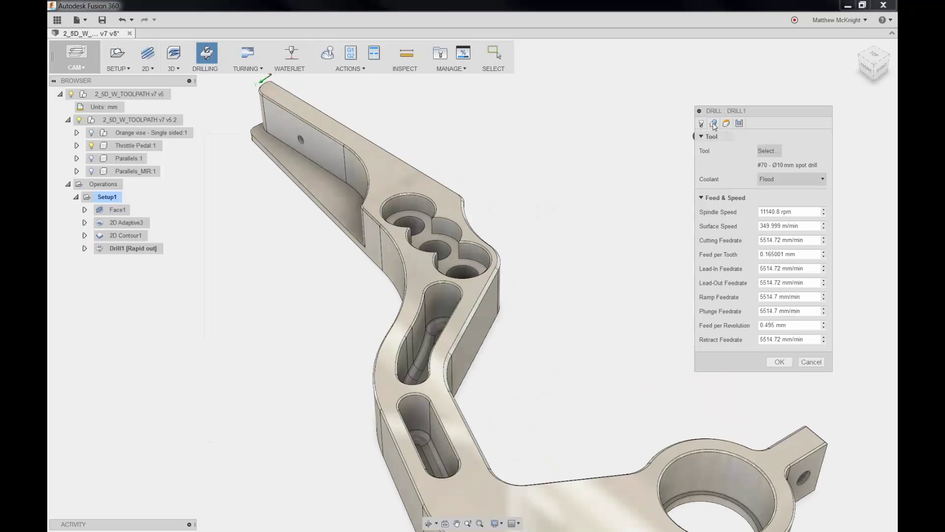
{"action": "left_click", "coordinate": [713, 124]}
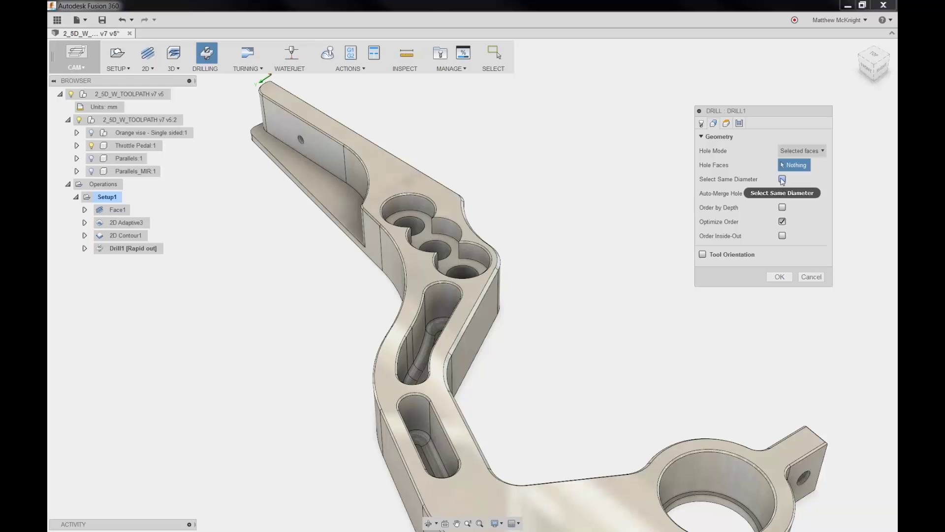
{"action": "left_click", "coordinate": [782, 180]}
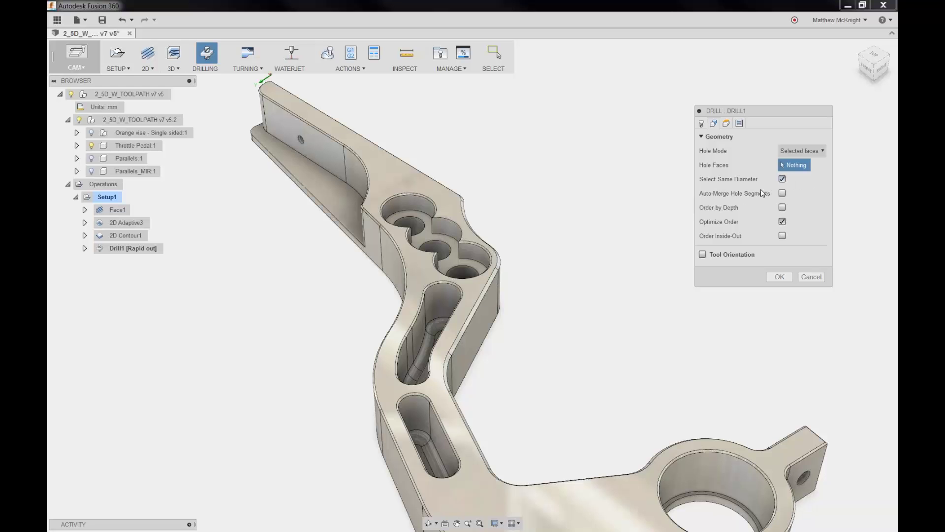
{"action": "left_click", "coordinate": [409, 224]}
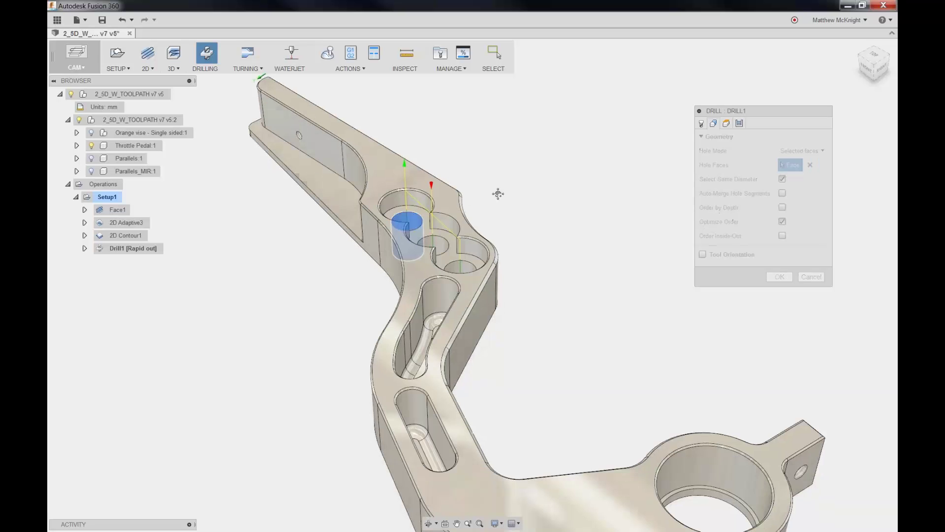
{"action": "middle_click_drag", "start_coordinate": [498, 192], "coordinate": [460, 142]}
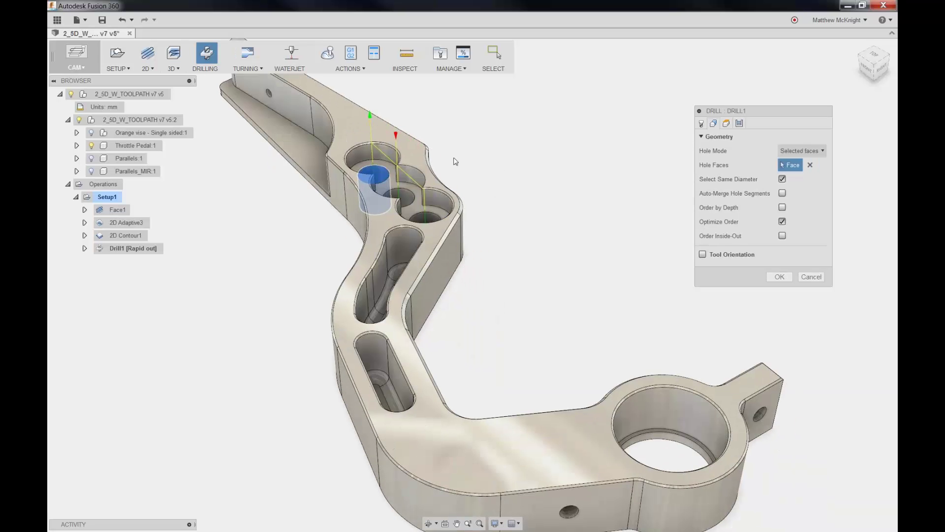
{"action": "left_click", "coordinate": [671, 407]}
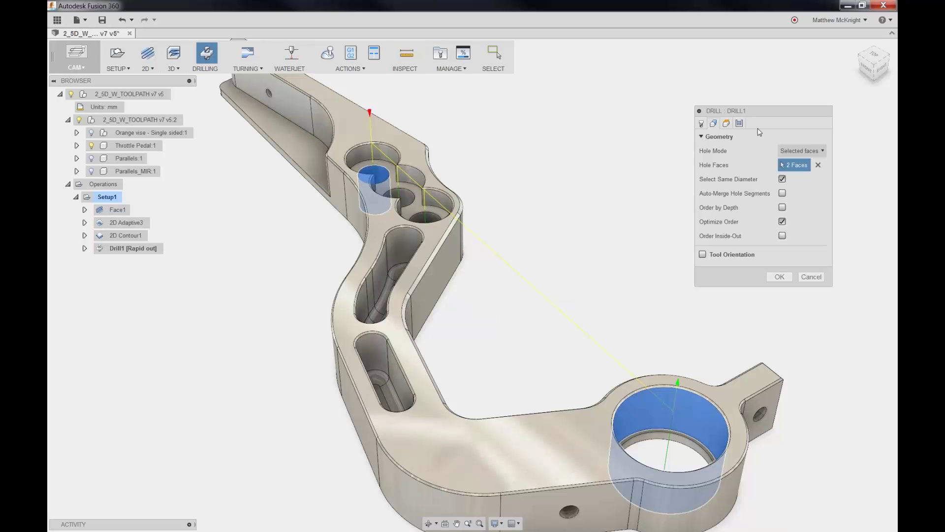
Reference the spot drilling's top and bottom heights to Model top, set the bottom offset to -2 mm, and accept the operation.
{"action": "left_click", "coordinate": [727, 124]}
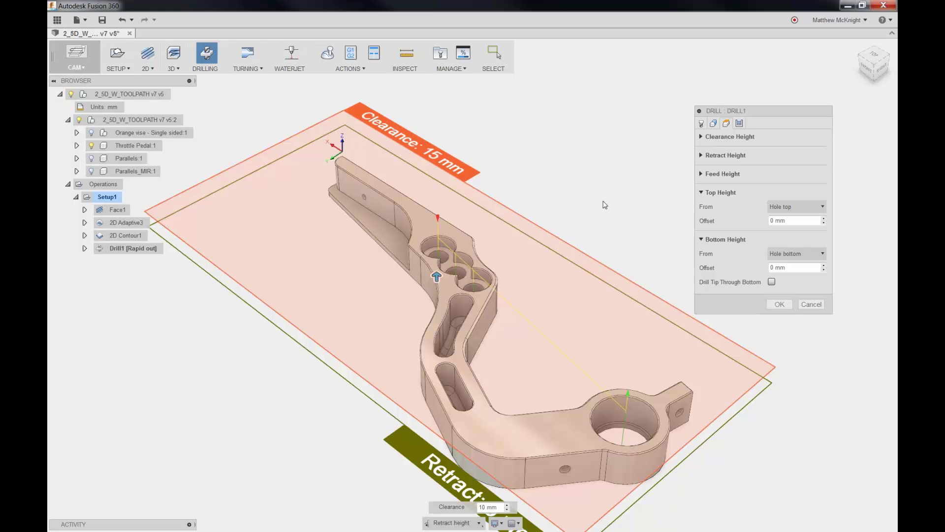
{"action": "middle_click_drag", "start_coordinate": [604, 201], "coordinate": [589, 178]}
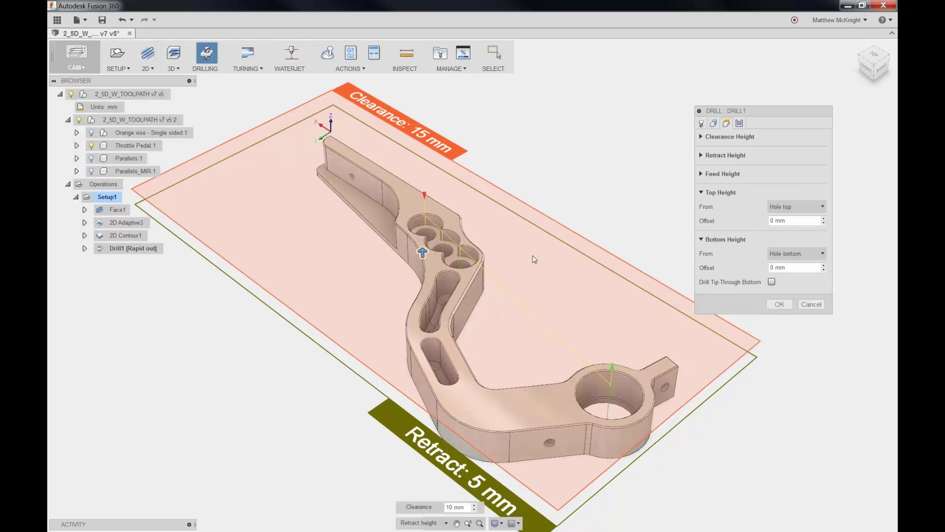
{"action": "mouse_move", "coordinate": [534, 260]}
{"action": "middle_mouse_down", "text": "shift"}
{"action": "mouse_move", "coordinate": [534, 235]}
{"action": "mouse_move", "coordinate": [508, 255]}
{"action": "mouse_move", "coordinate": [532, 244]}
{"action": "middle_mouse_up", "text": "shift"}
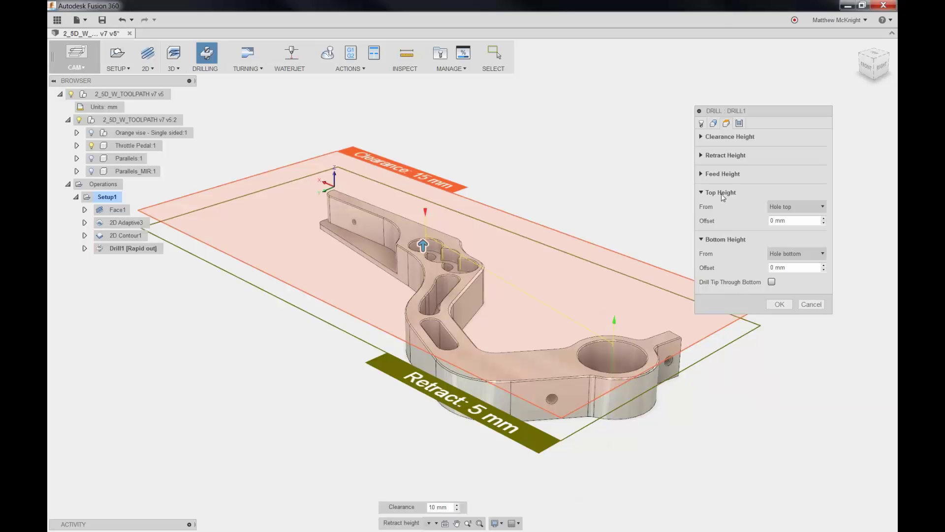
{"action": "left_click", "coordinate": [794, 205]}
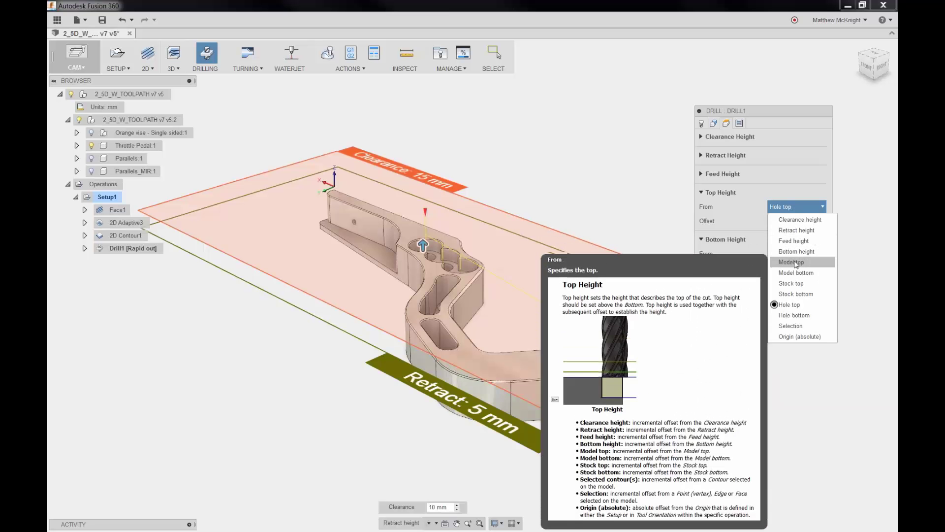
{"action": "left_click", "coordinate": [793, 262]}
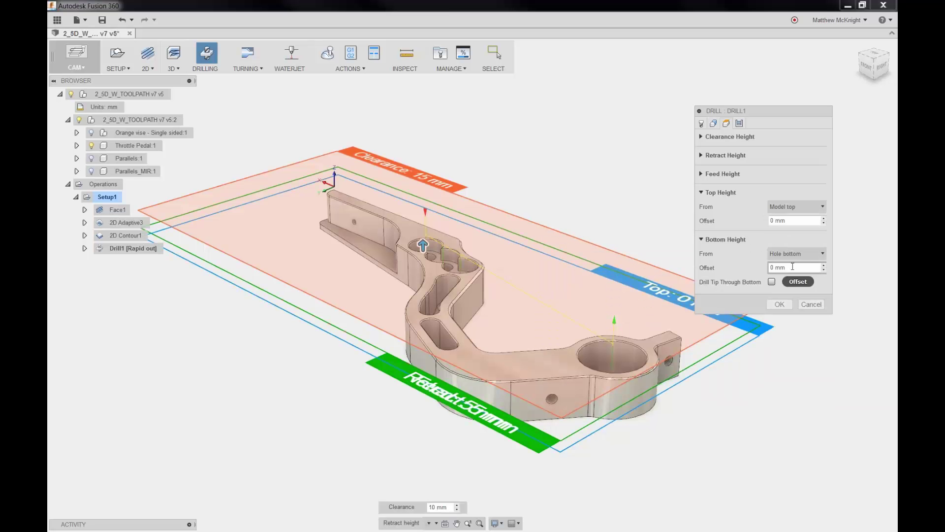
{"action": "left_click", "coordinate": [788, 254]}
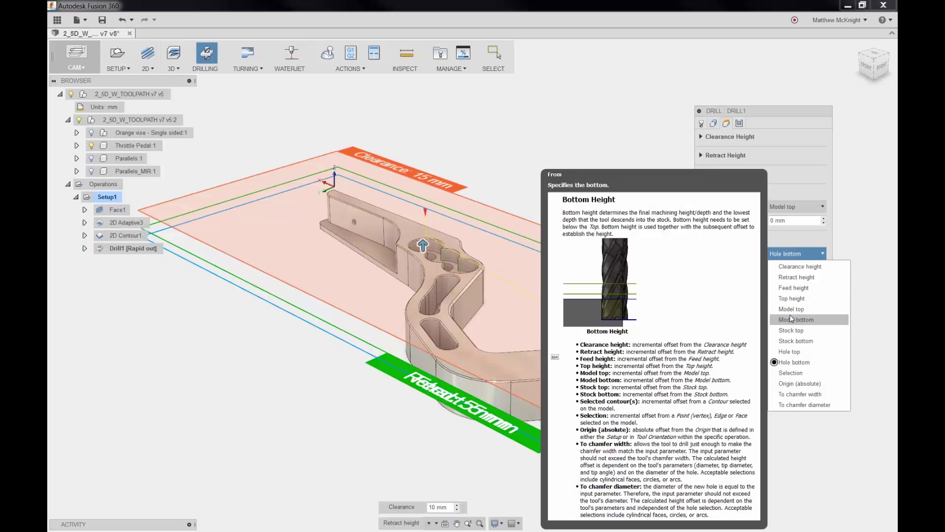
{"action": "left_click", "coordinate": [791, 309]}
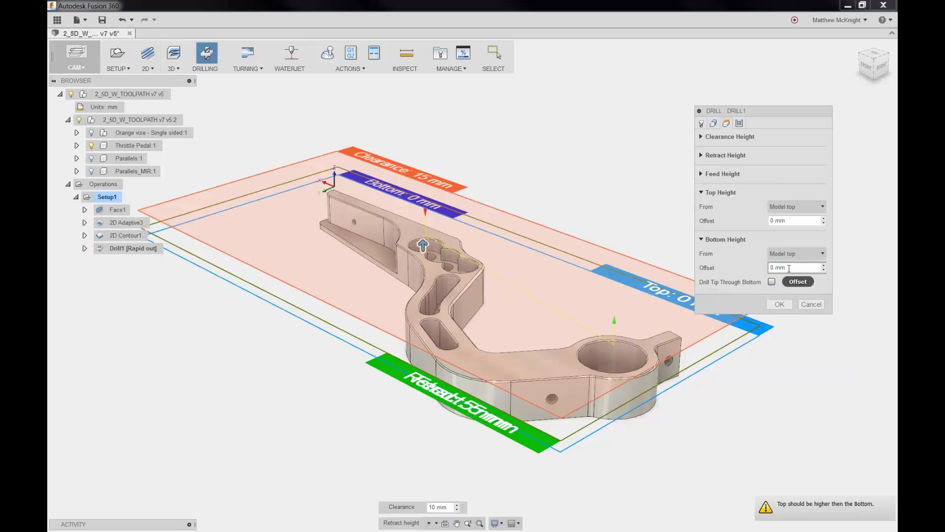
{"action": "left_click", "coordinate": [824, 270]}
{"action": "left_click", "coordinate": [823, 271]}
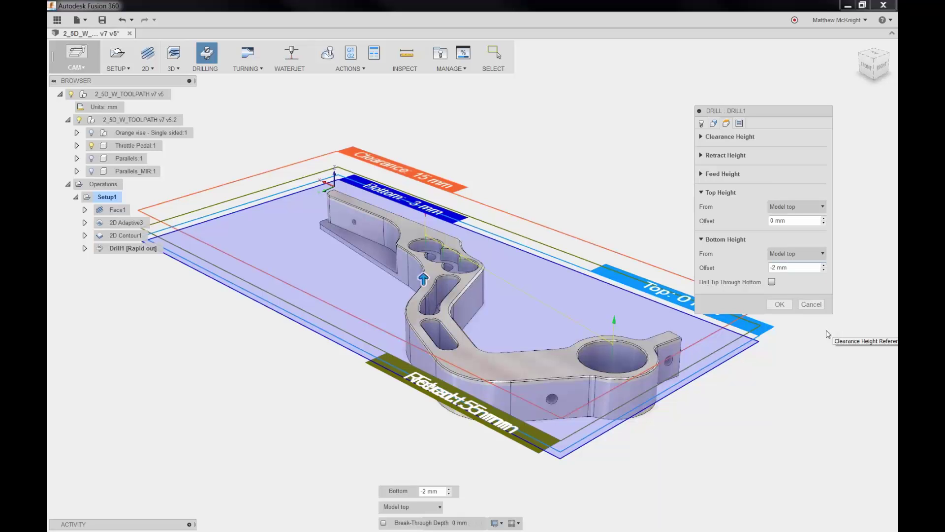
{"action": "left_click", "coordinate": [780, 305]}
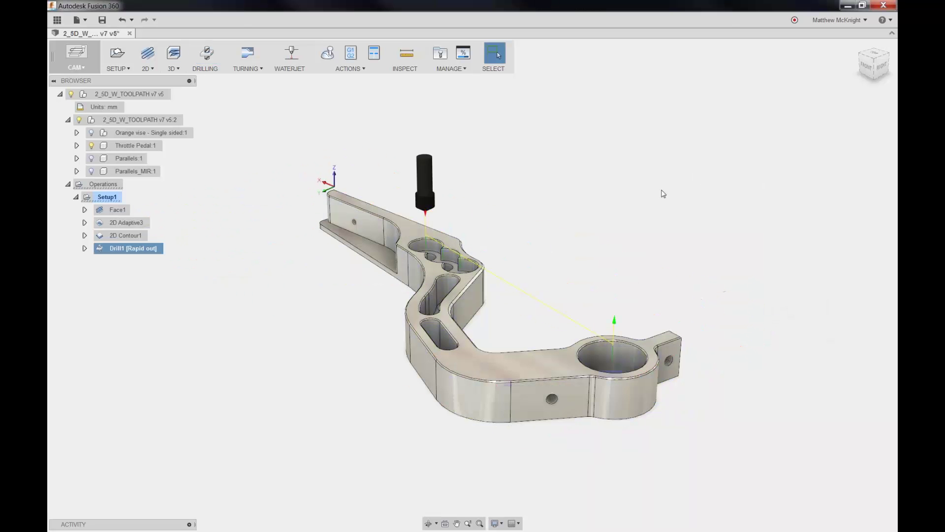
Simulate the Drill1 spot drilling toolpath and close the simulation.
{"action": "left_click", "coordinate": [328, 53]}
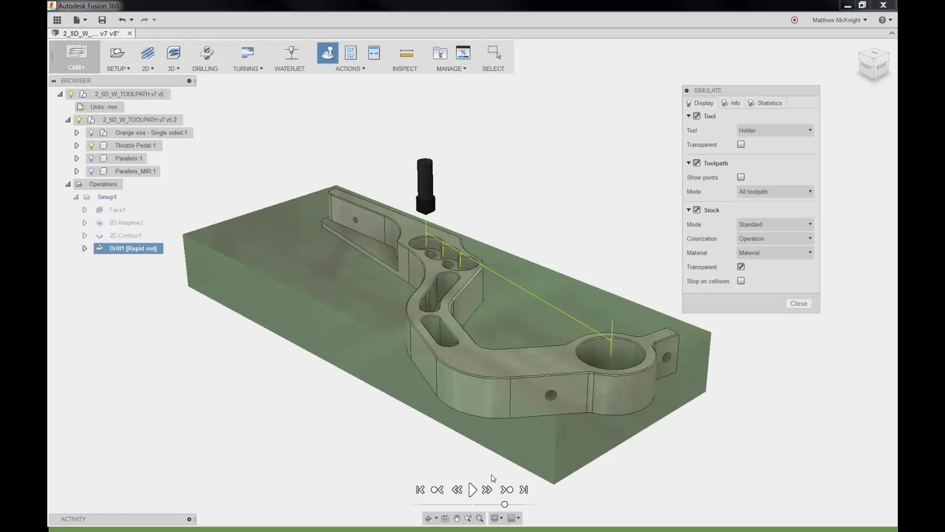
{"action": "left_click", "coordinate": [473, 490]}
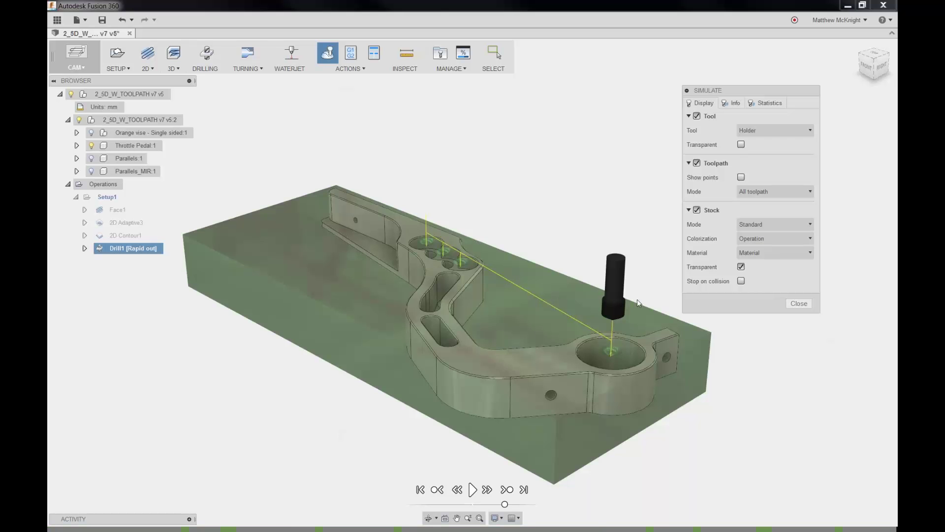
{"action": "left_click", "coordinate": [799, 303]}
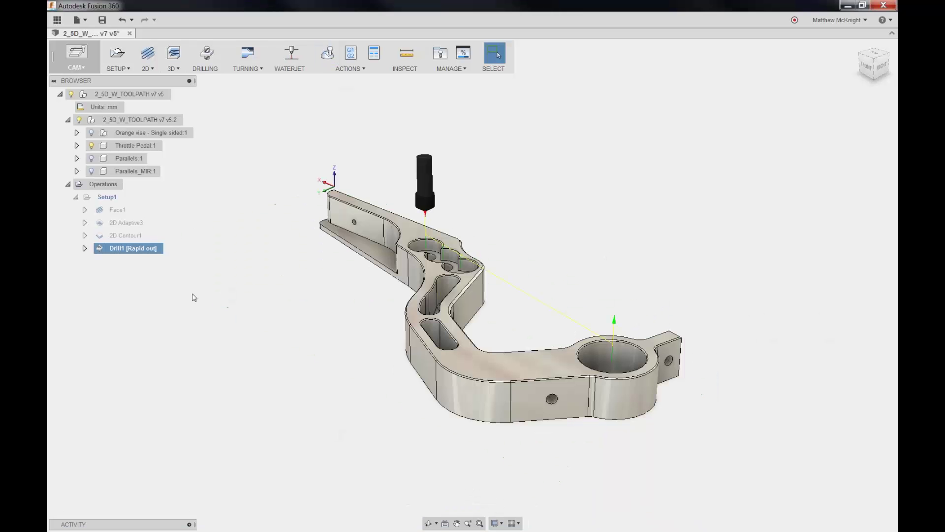
Reopen Drill1 to review its tool and selected hole faces, and accept the existing settings.
{"action": "right_click", "coordinate": [140, 256]}
{"action": "left_click", "coordinate": [152, 256]}
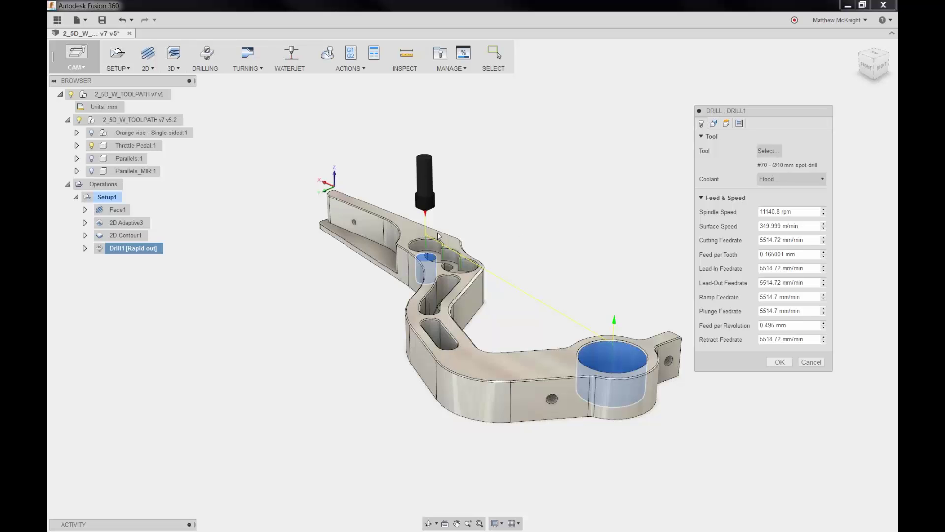
{"action": "left_click", "coordinate": [780, 362]}
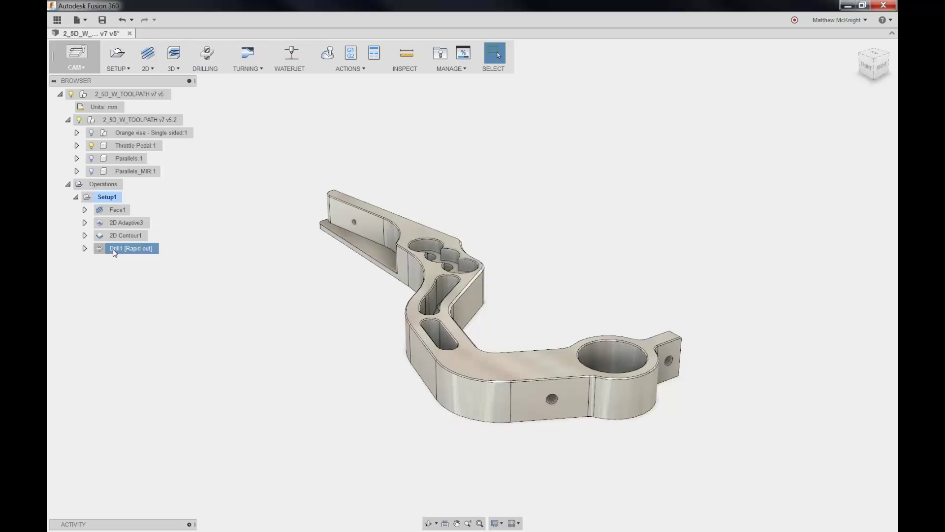
Copy the Drill1 operation and paste the copy into Setup1.
{"action": "right_click", "coordinate": [108, 253]}
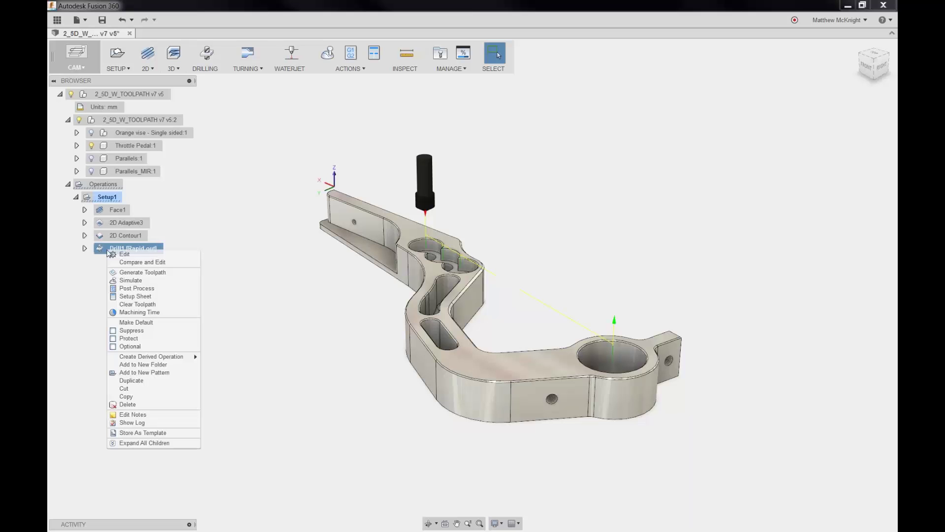
{"action": "left_click", "coordinate": [130, 396]}
{"action": "right_click", "coordinate": [106, 197]}
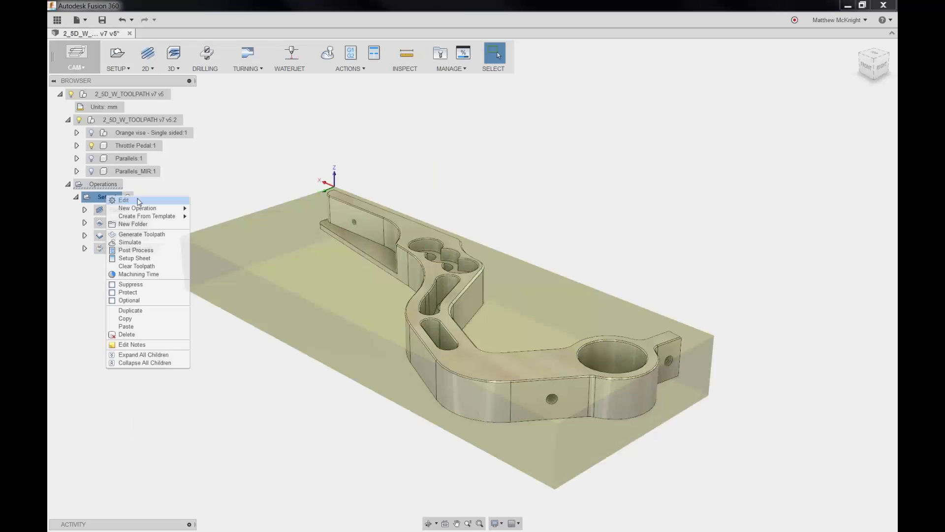
{"action": "left_click", "coordinate": [130, 326]}
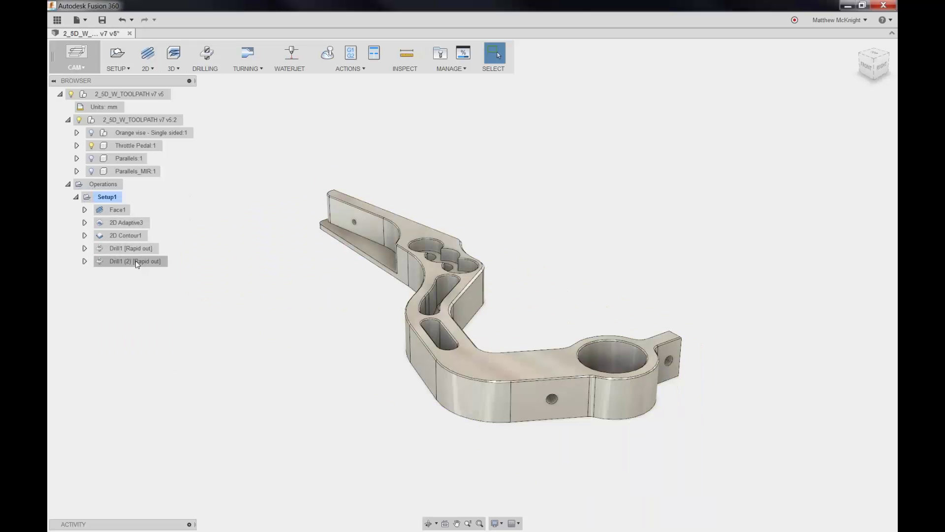
Rename the pasted drilling operation as Drill2.
{"action": "left_click", "coordinate": [136, 262]}
{"action": "left_click", "coordinate": [135, 261]}
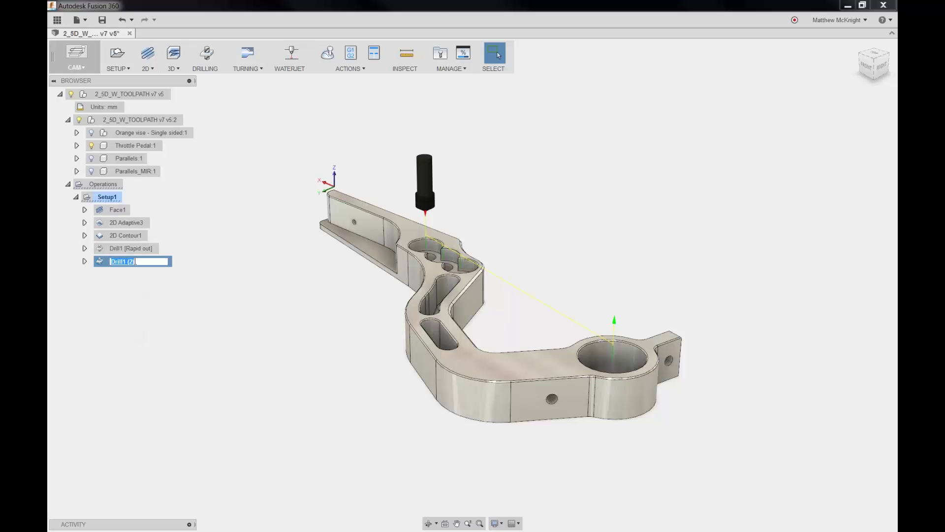
{"action": "left_click_drag", "start_coordinate": [135, 261], "coordinate": [123, 262]}
{"action": "type", "text": "2"}
{"action": "left_click", "coordinate": [223, 313]}
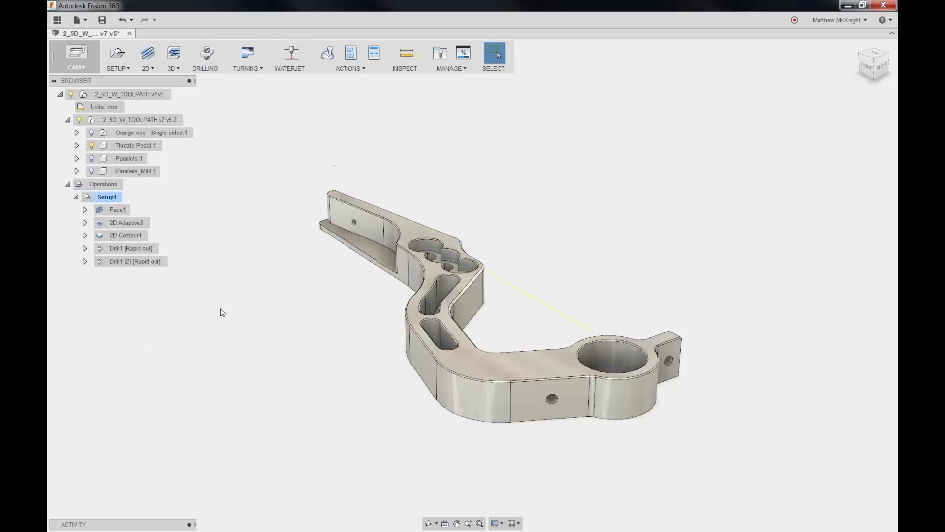
Edit Drill2 and replace its spot drill with the #30 Ø10 mm drill from the Tutorial library.
{"action": "left_click", "coordinate": [132, 262]}
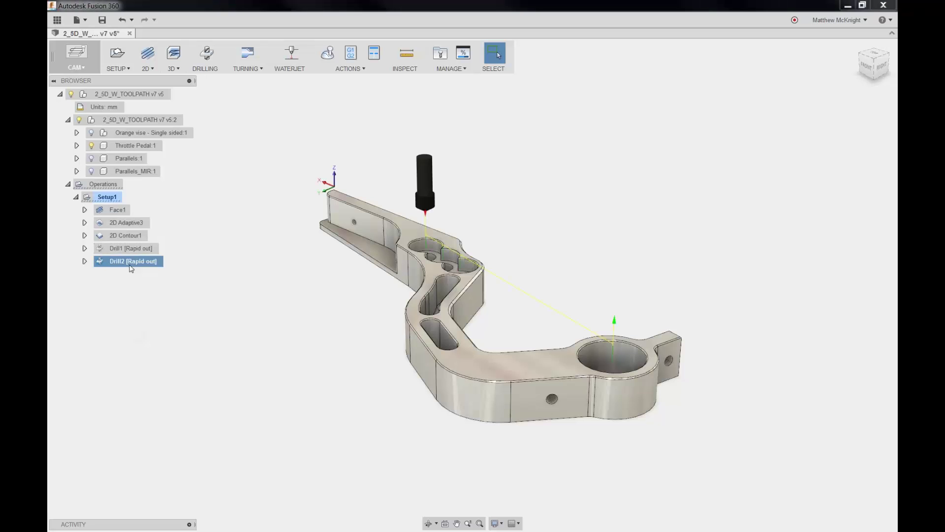
{"action": "right_click", "coordinate": [130, 264]}
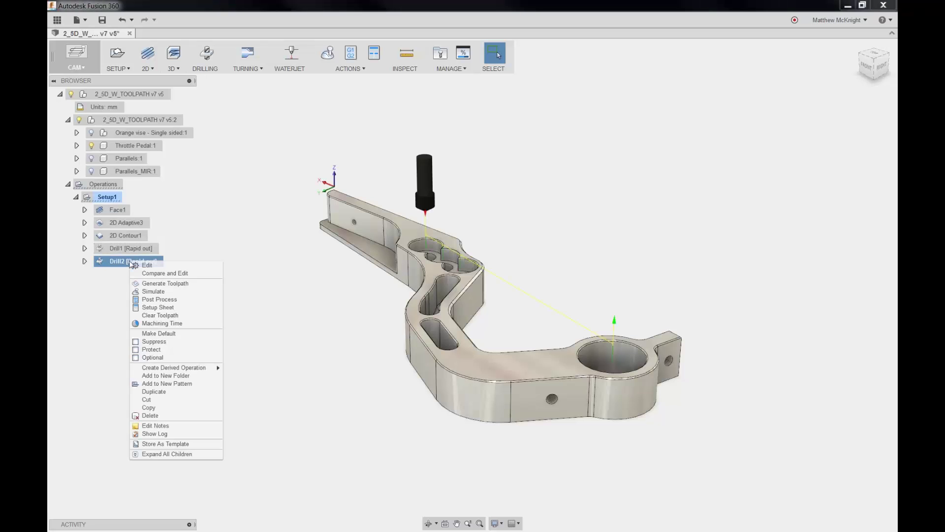
{"action": "left_click", "coordinate": [169, 266]}
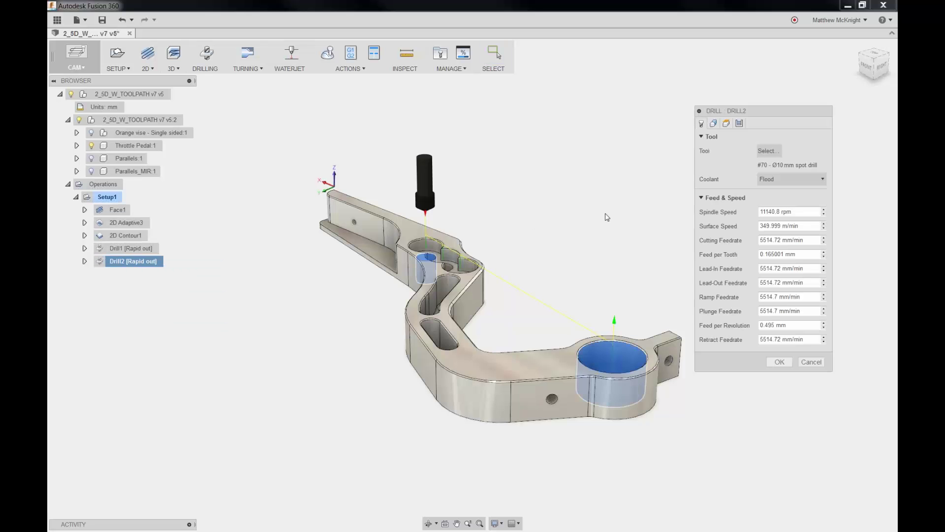
{"action": "left_click", "coordinate": [769, 150]}
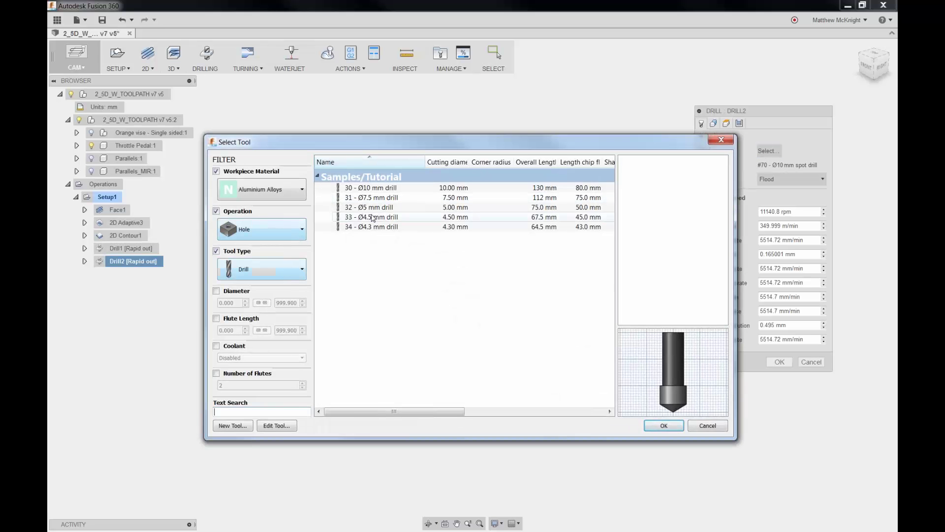
{"action": "left_click", "coordinate": [378, 188]}
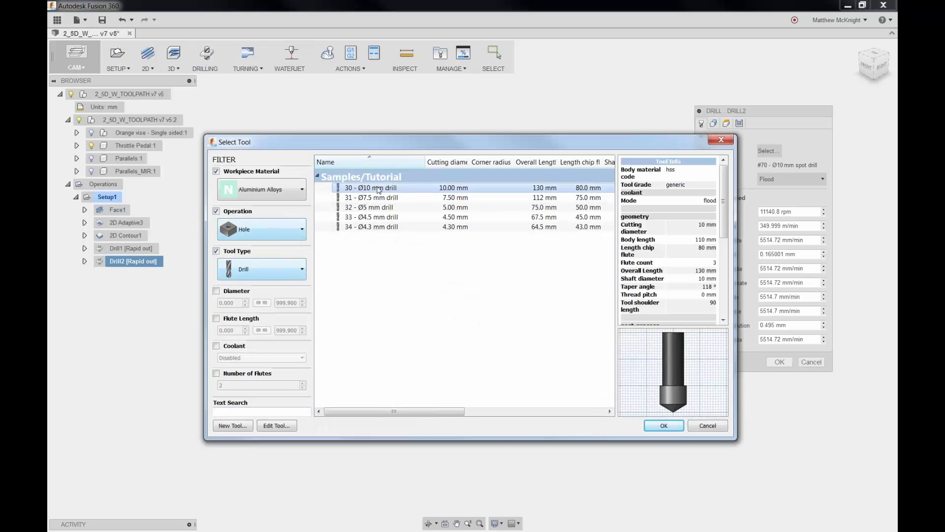
{"action": "left_click", "coordinate": [663, 425]}
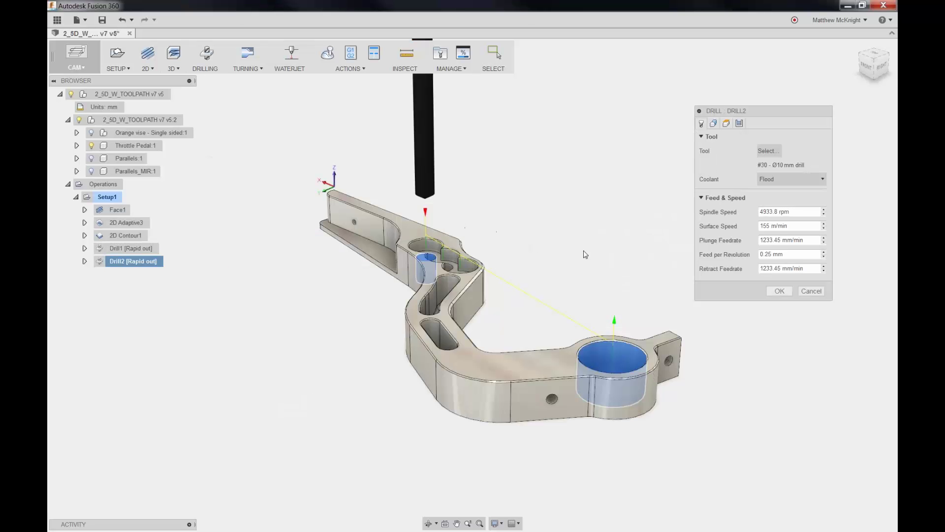
Reference Drill2's bottom height to Model bottom and set the bottom offset to 0 mm.
{"action": "left_click", "coordinate": [726, 124]}
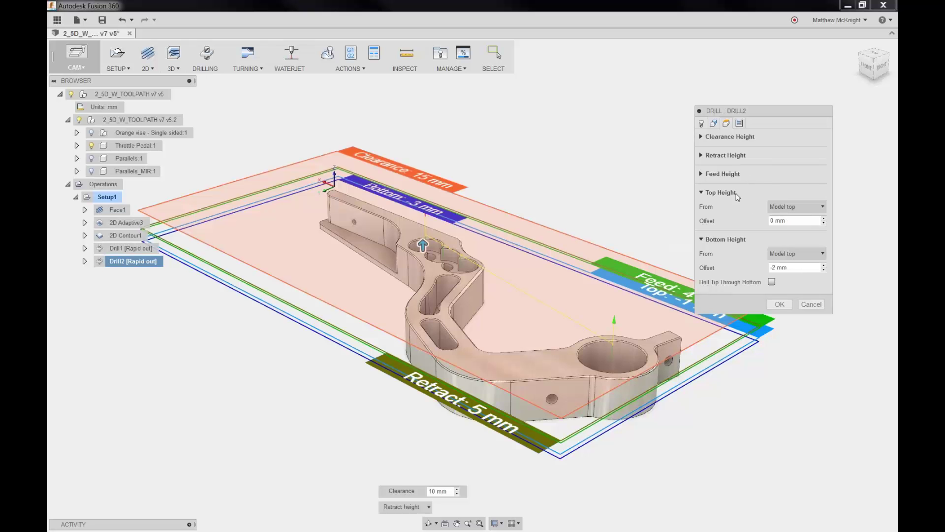
{"action": "mouse_move", "coordinate": [794, 209]}
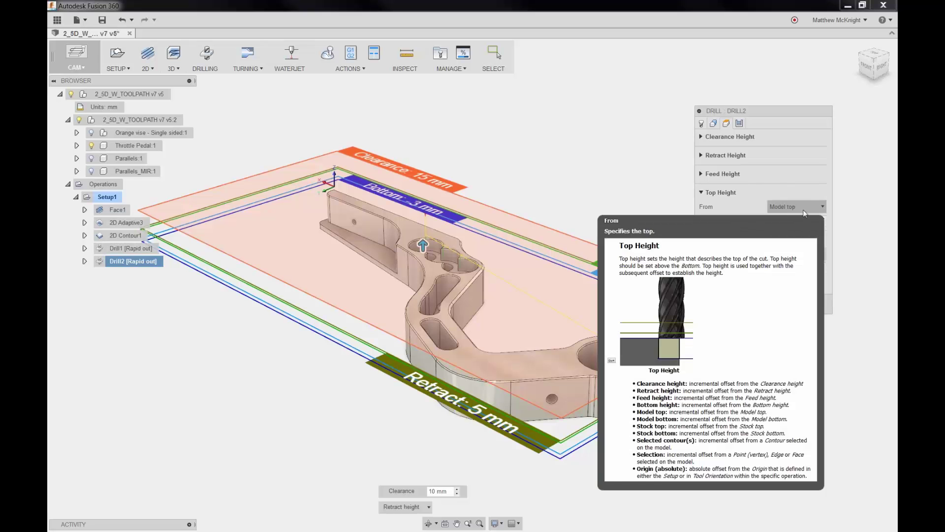
{"action": "left_click", "coordinate": [808, 253]}
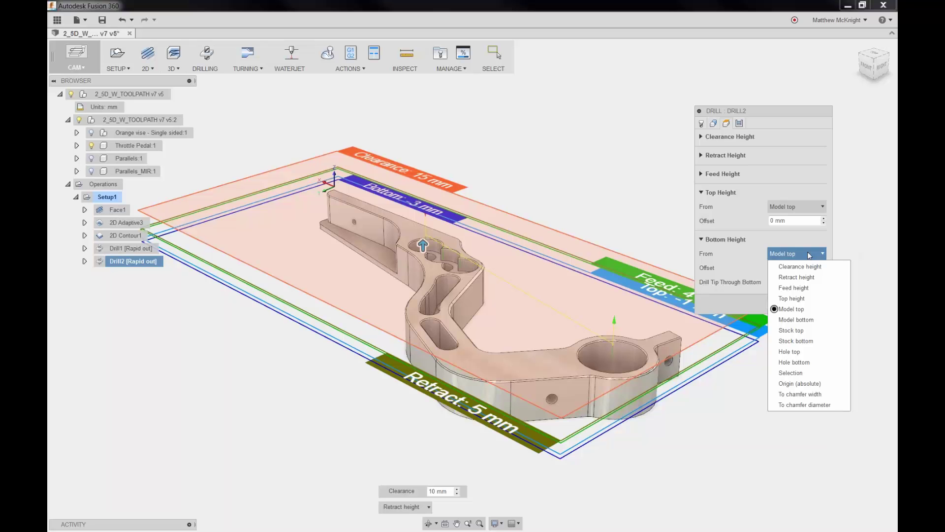
{"action": "left_click", "coordinate": [803, 320]}
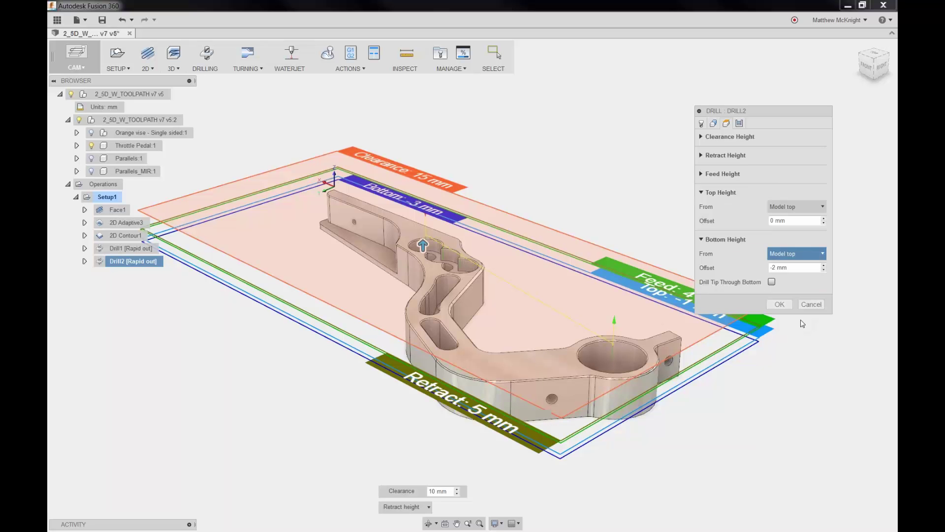
{"action": "left_click", "coordinate": [823, 271]}
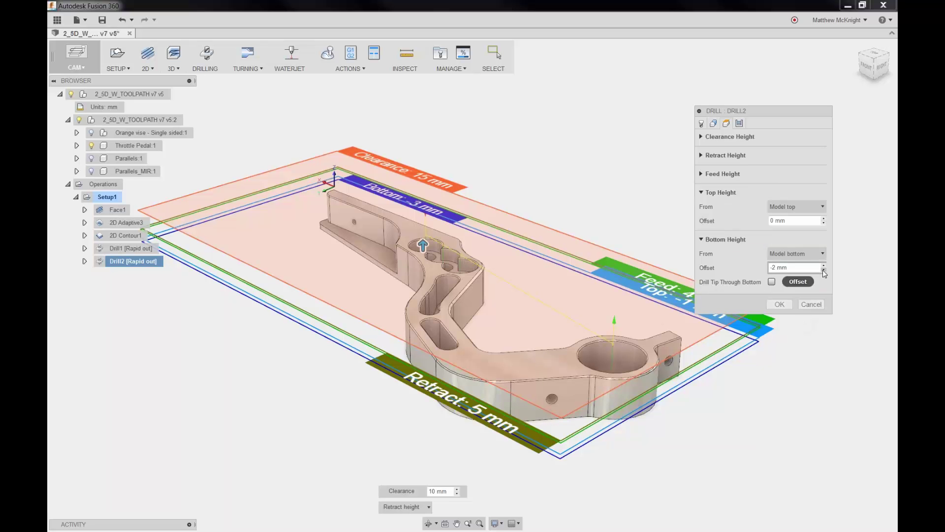
{"action": "left_click", "coordinate": [824, 266]}
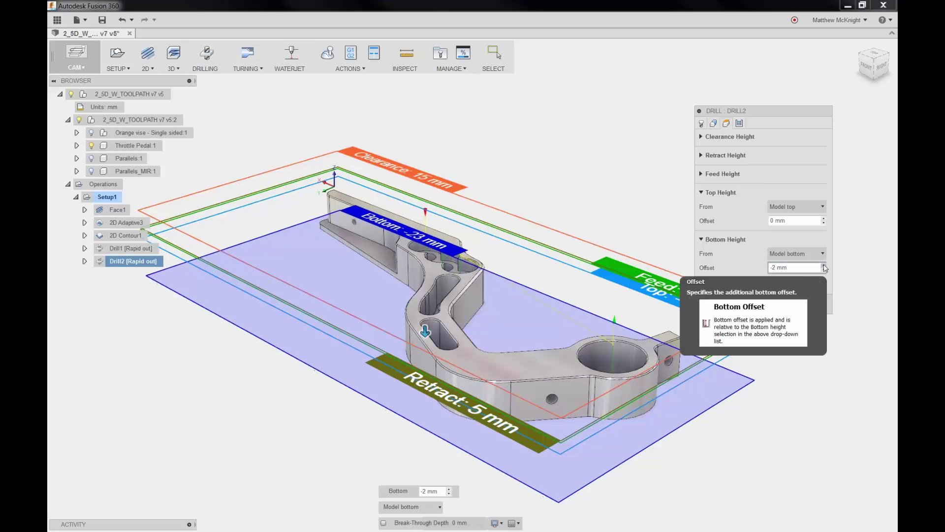
{"action": "left_click", "coordinate": [824, 266]}
{"action": "left_click", "coordinate": [824, 265]}
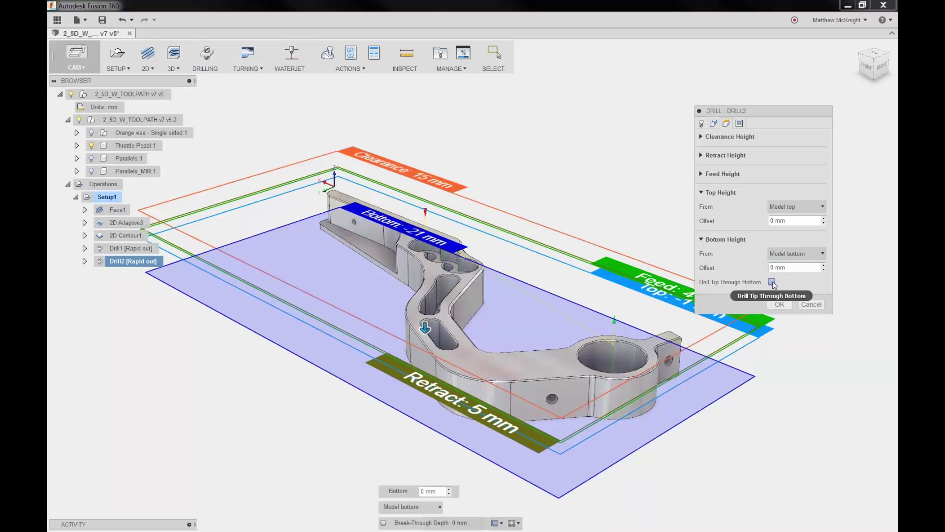
Enable Drill Tip Through Bottom with a 2 mm break-through depth, accept the changes, and select Drill2 in the operations tree.
{"action": "left_click", "coordinate": [771, 282]}
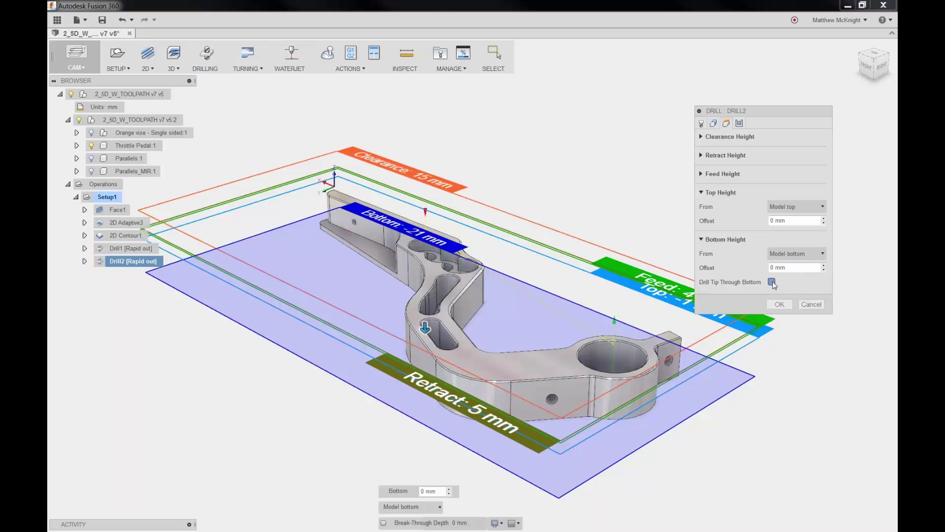
{"action": "left_click", "coordinate": [823, 294]}
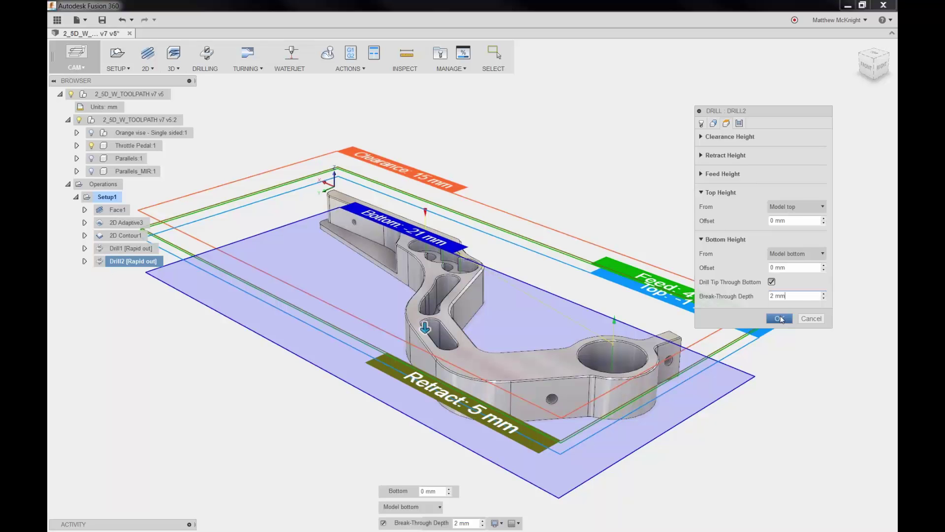
{"action": "left_click", "coordinate": [781, 319]}
{"action": "left_click", "coordinate": [780, 319]}
{"action": "left_click", "coordinate": [111, 259]}
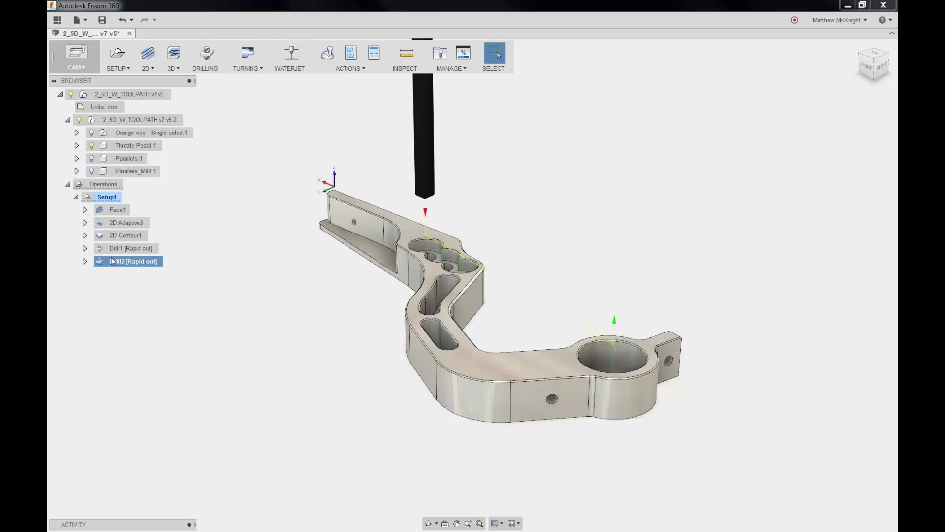
Simulate the Drill2 toolpath through all its holes, then close the simulation.
{"action": "left_click", "coordinate": [328, 55]}
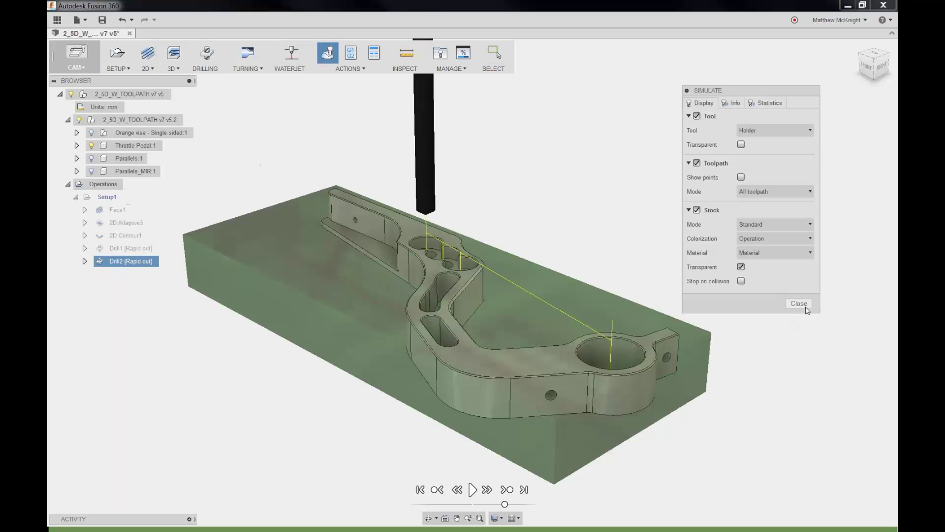
{"action": "left_click", "coordinate": [472, 490]}
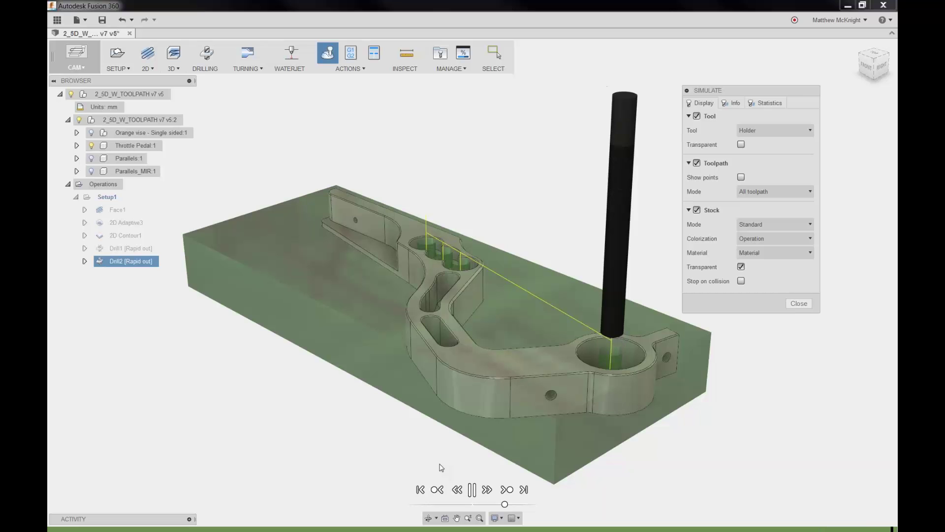
{"action": "left_click", "coordinate": [798, 305]}
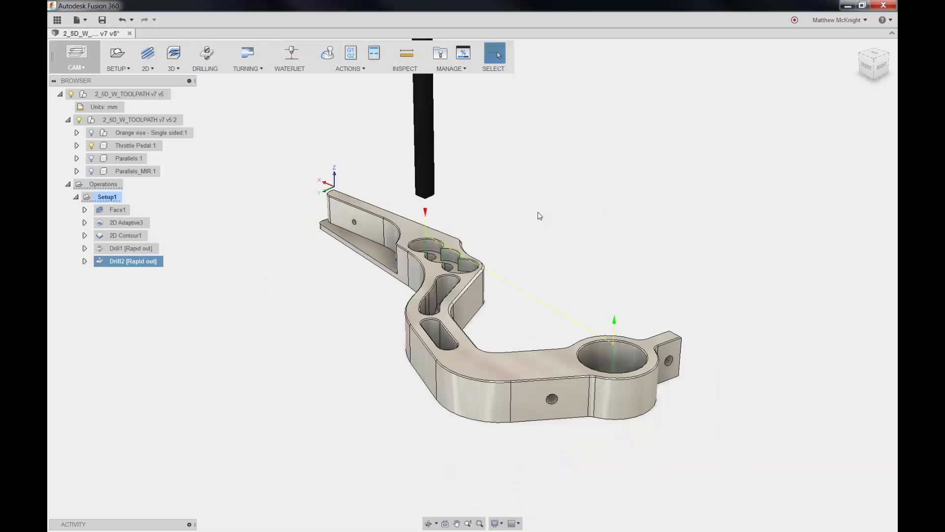
Create a Circular milling operation with the #3 Ø10 mm flat end mill on the inner wall of the large bore.
{"action": "left_click", "coordinate": [538, 213]}
{"action": "scroll", "coordinate": [530, 282], "scroll_direction": "up", "scroll_amount": 3}
{"action": "scroll", "coordinate": [531, 283], "scroll_direction": "up", "scroll_amount": 1}
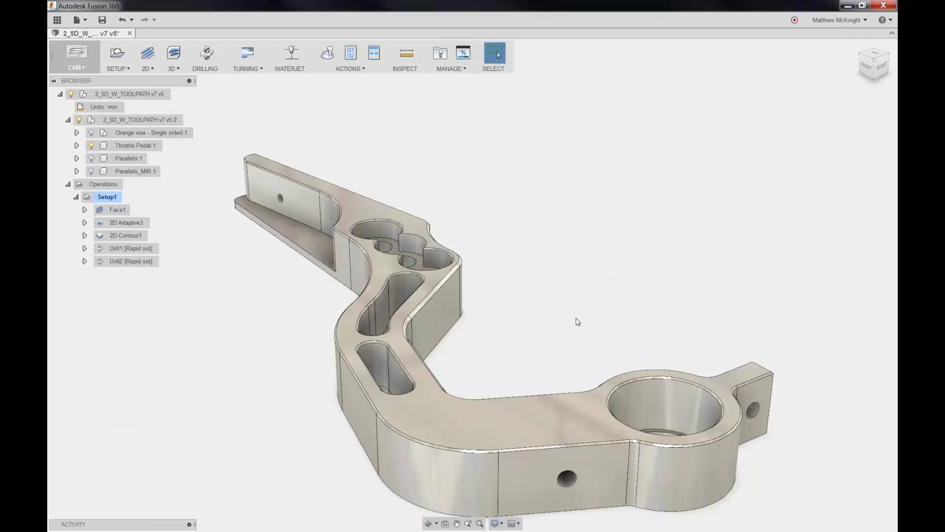
{"action": "middle_click_drag", "start_coordinate": [578, 322], "coordinate": [494, 239]}
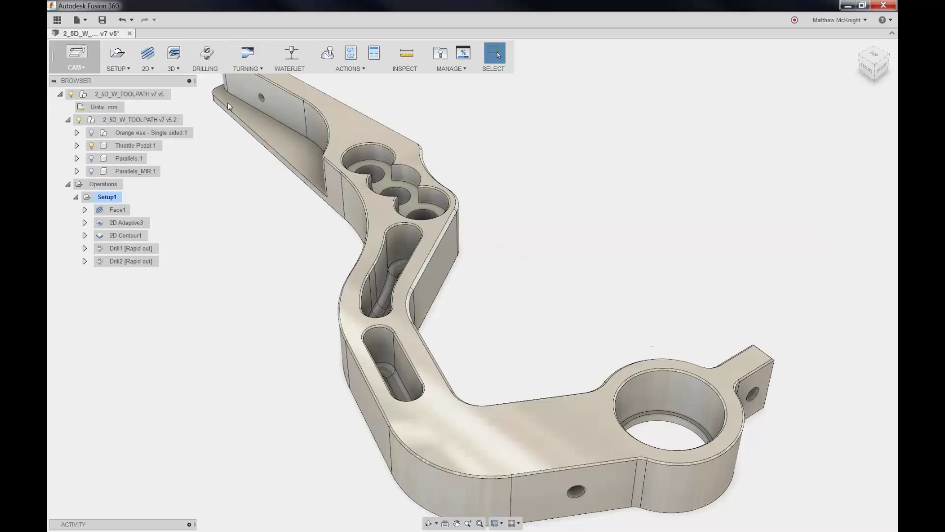
{"action": "left_click", "coordinate": [148, 68]}
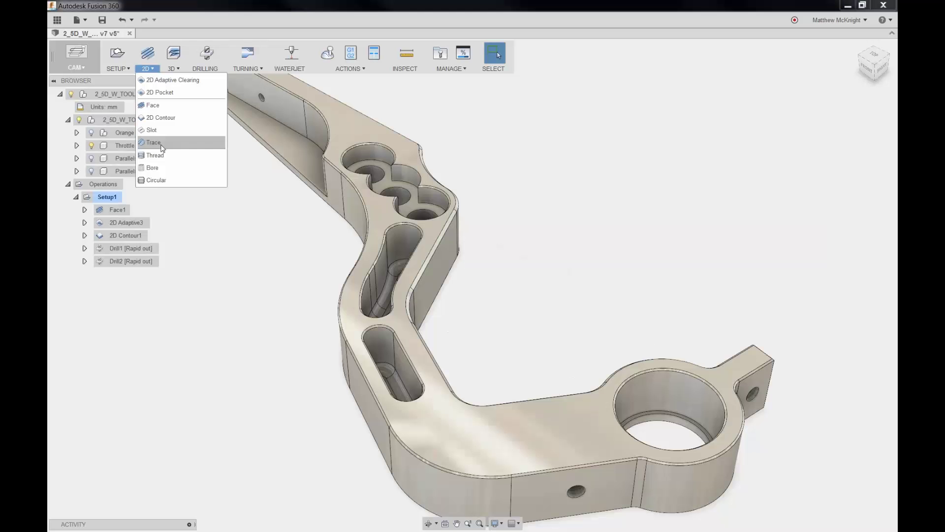
{"action": "left_click", "coordinate": [185, 185]}
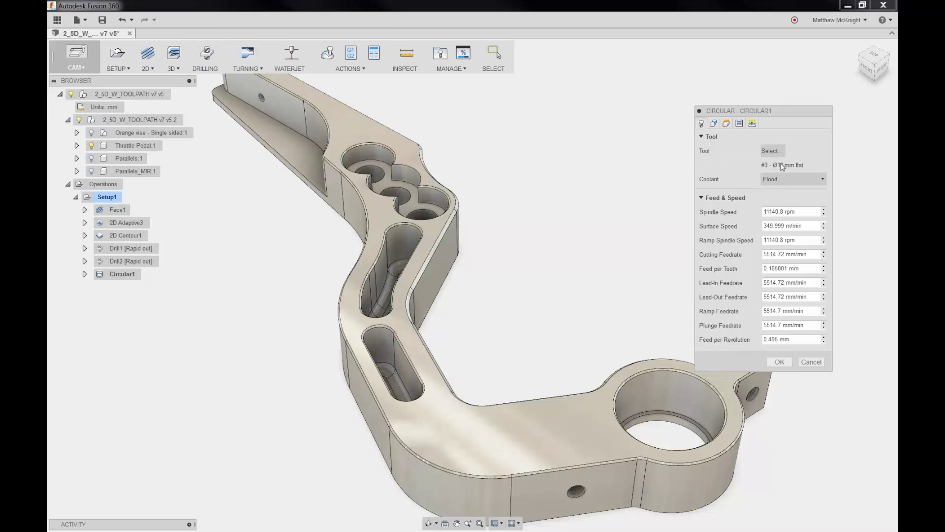
{"action": "left_click", "coordinate": [712, 123]}
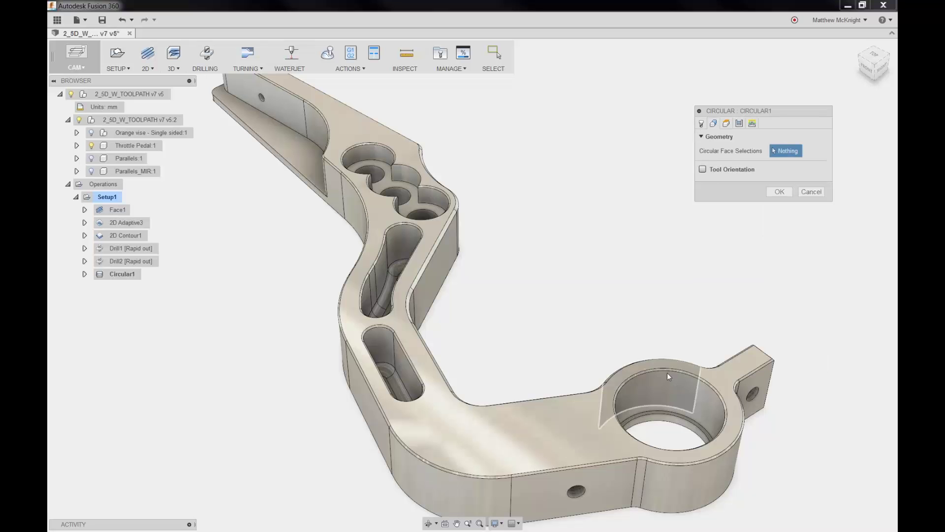
{"action": "left_click", "coordinate": [666, 385]}
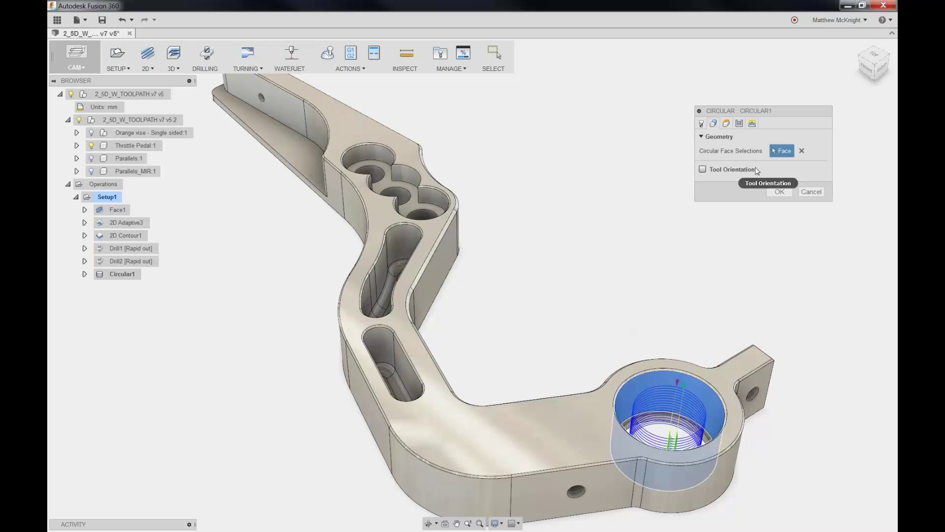
Enable Lead To Center for the circular operation and accept its settings.
{"action": "left_click", "coordinate": [753, 124]}
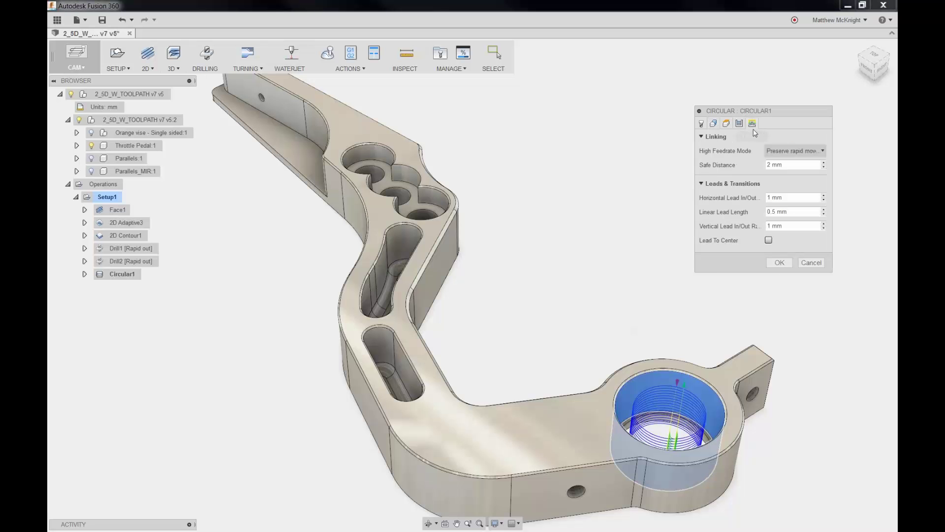
{"action": "left_click", "coordinate": [768, 240]}
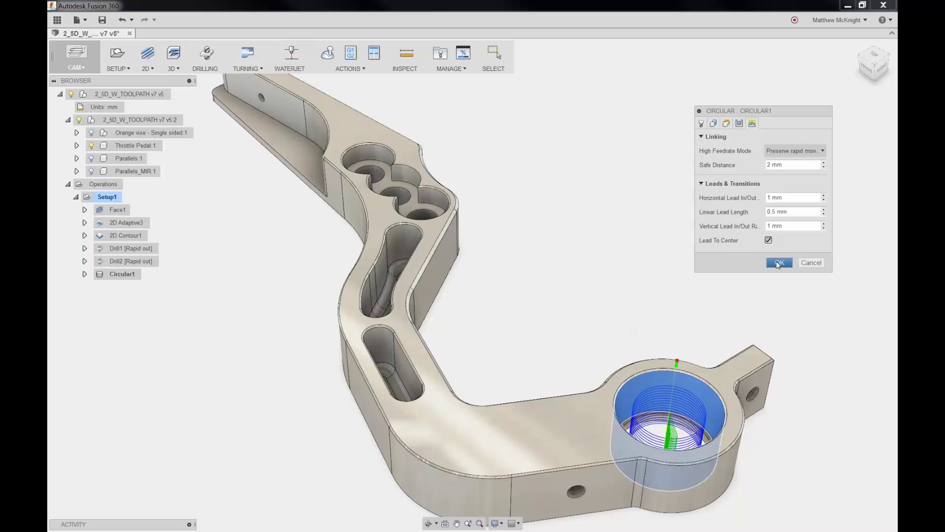
{"action": "left_click", "coordinate": [777, 263]}
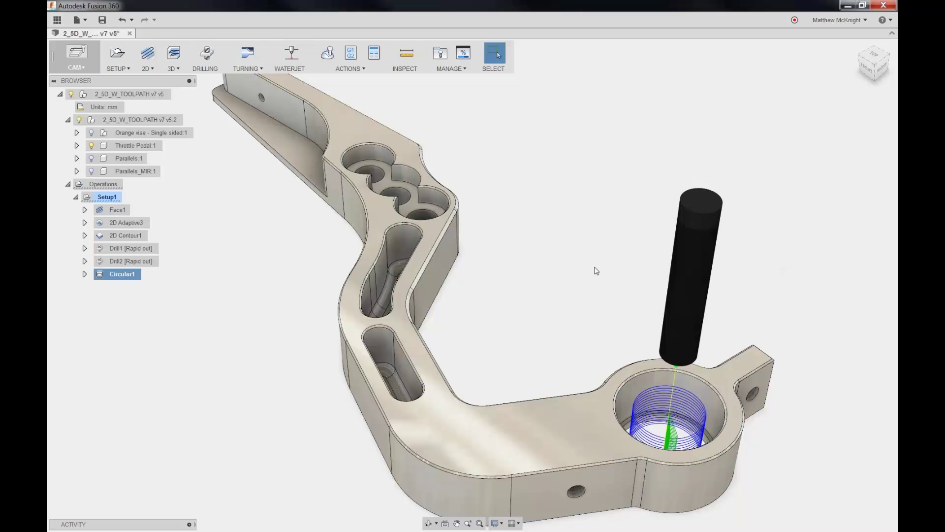
Simulate the Circular1 toolpath in the large bore, then close the simulation.
{"action": "left_click", "coordinate": [327, 53]}
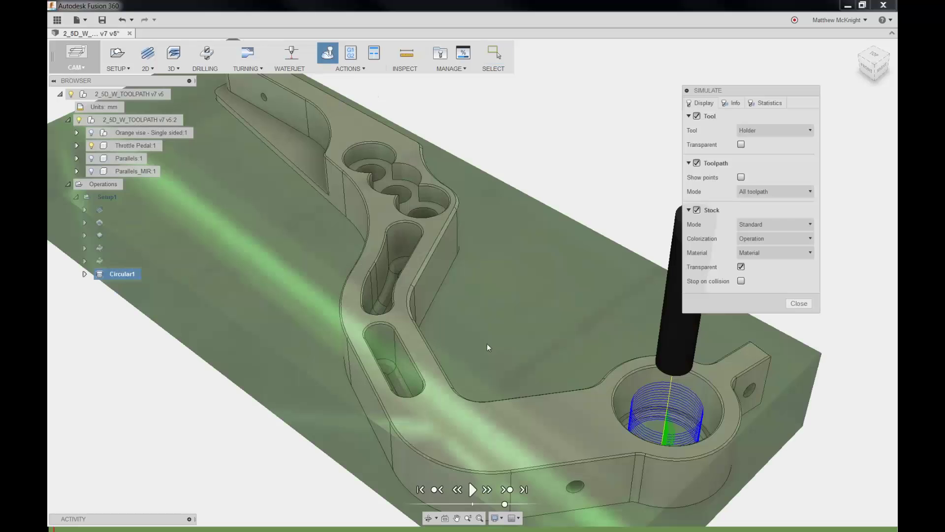
{"action": "left_click", "coordinate": [472, 489]}
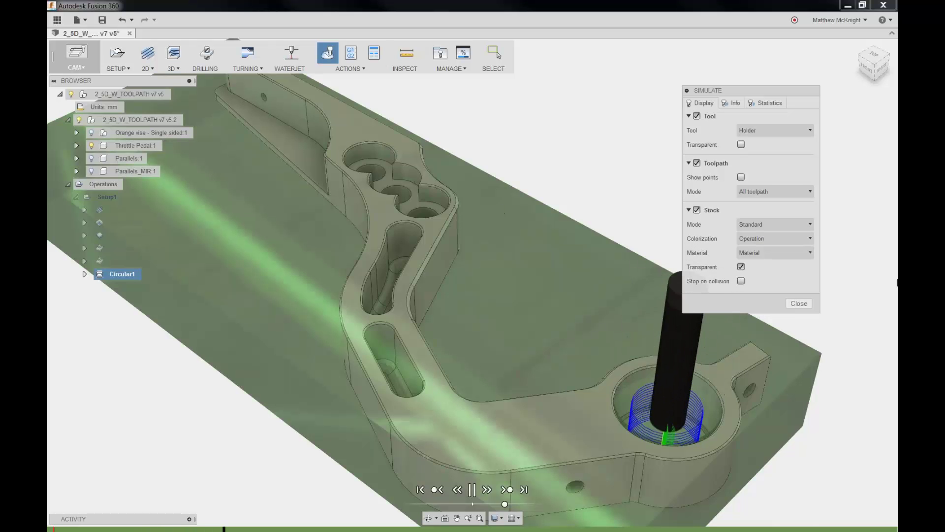
{"action": "left_click", "coordinate": [799, 304]}
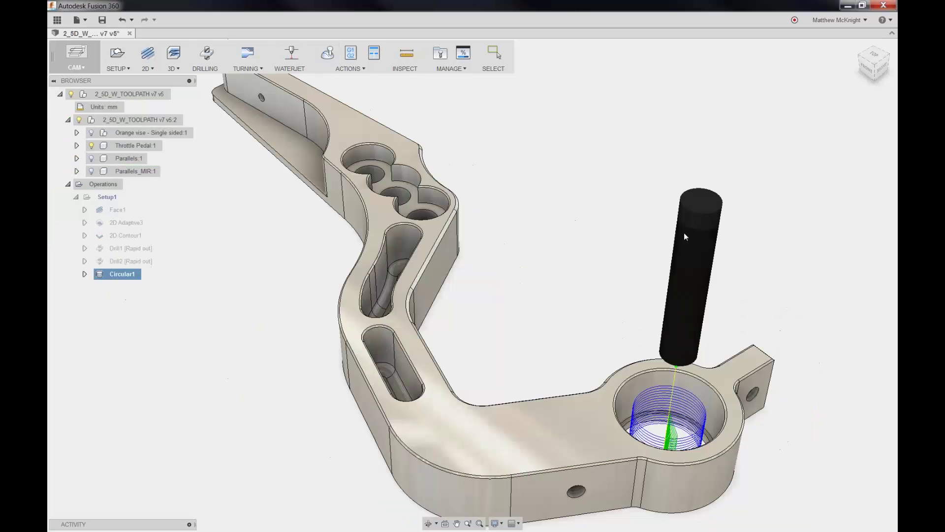
Copy the Circular1 operation and paste it into Setup1.
{"action": "right_click", "coordinate": [121, 274]}
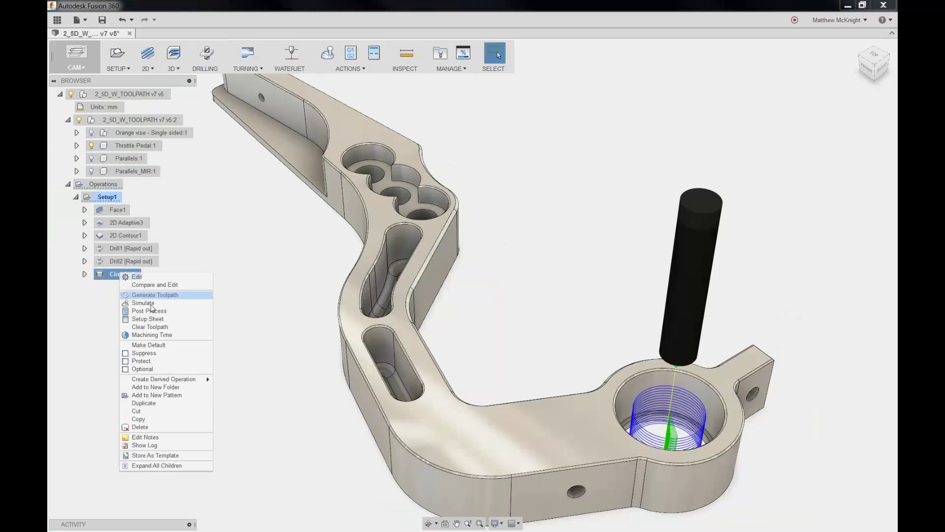
{"action": "left_click", "coordinate": [148, 419]}
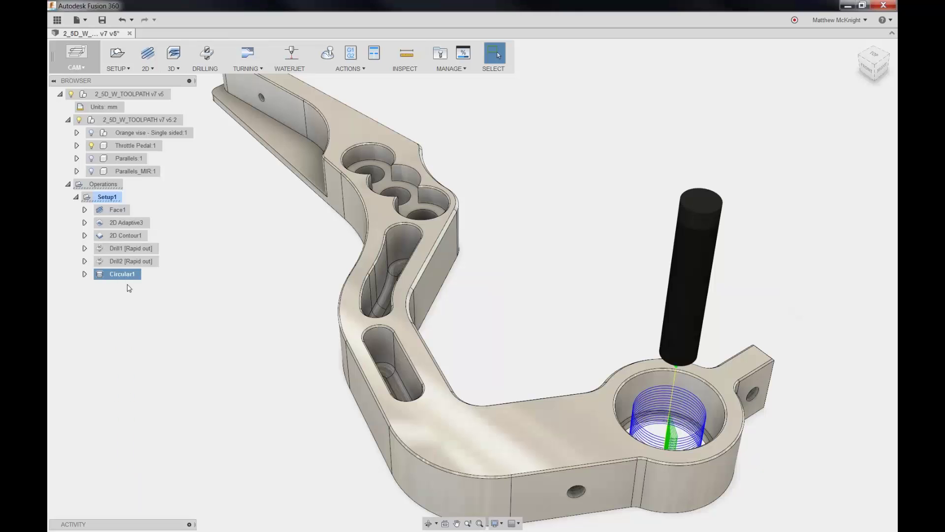
{"action": "right_click", "coordinate": [103, 196]}
{"action": "left_click", "coordinate": [139, 328]}
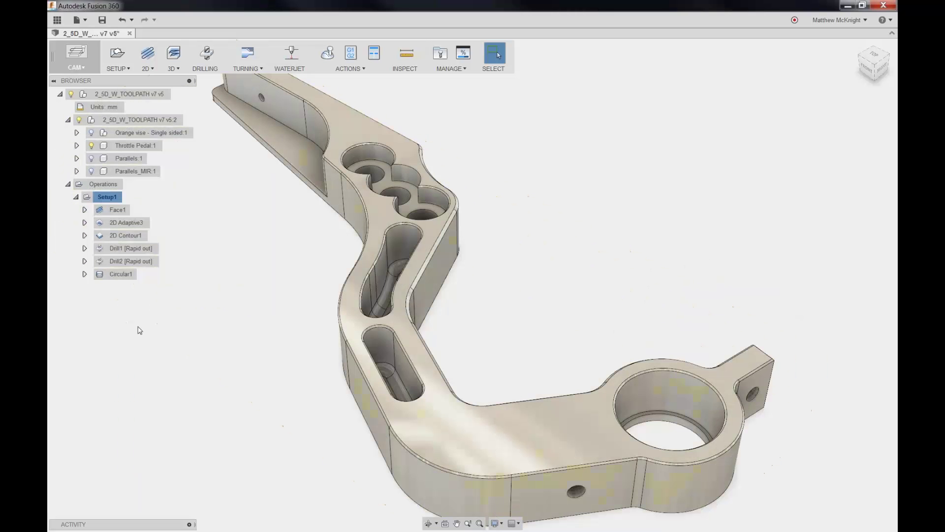
Edit the pasted circular operation, replace its face selection with the narrow lower wall of the large bore, and accept.
{"action": "right_click", "coordinate": [123, 287]}
{"action": "left_click", "coordinate": [142, 296]}
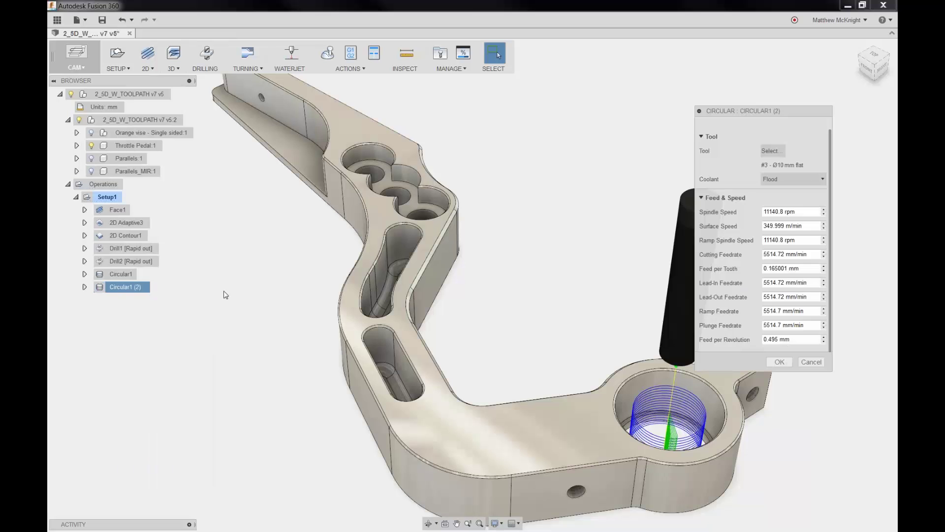
{"action": "left_click", "coordinate": [714, 126]}
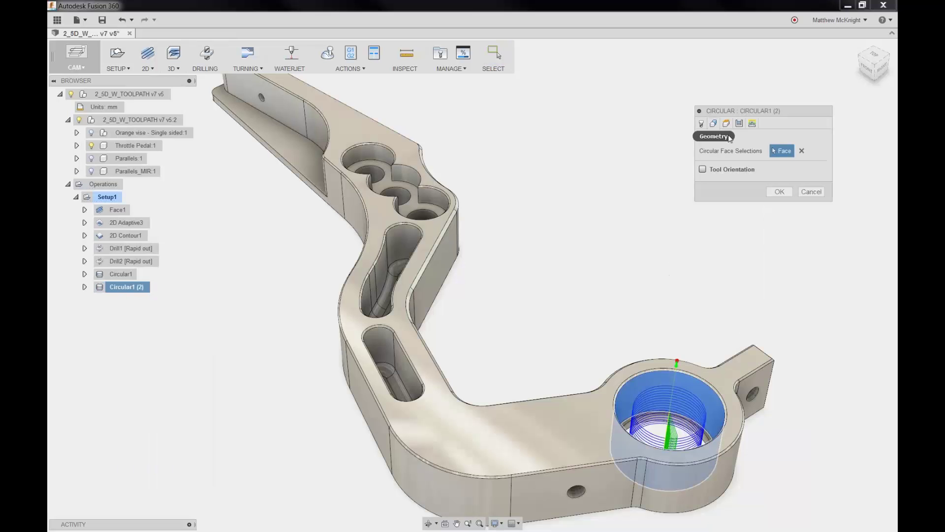
{"action": "left_click", "coordinate": [802, 150]}
{"action": "scroll", "coordinate": [689, 420], "scroll_direction": "up", "scroll_amount": 3}
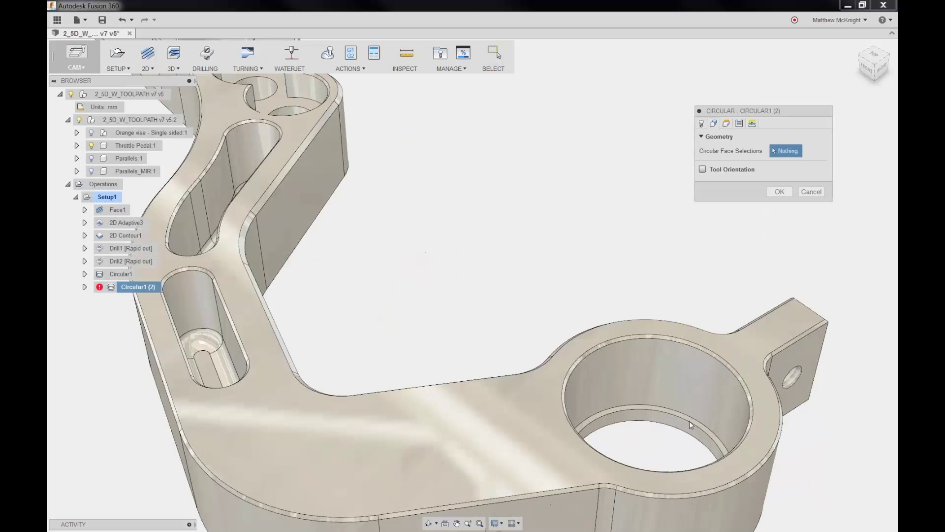
{"action": "scroll", "coordinate": [689, 421], "scroll_direction": "up", "scroll_amount": 2}
{"action": "left_click", "coordinate": [680, 425]}
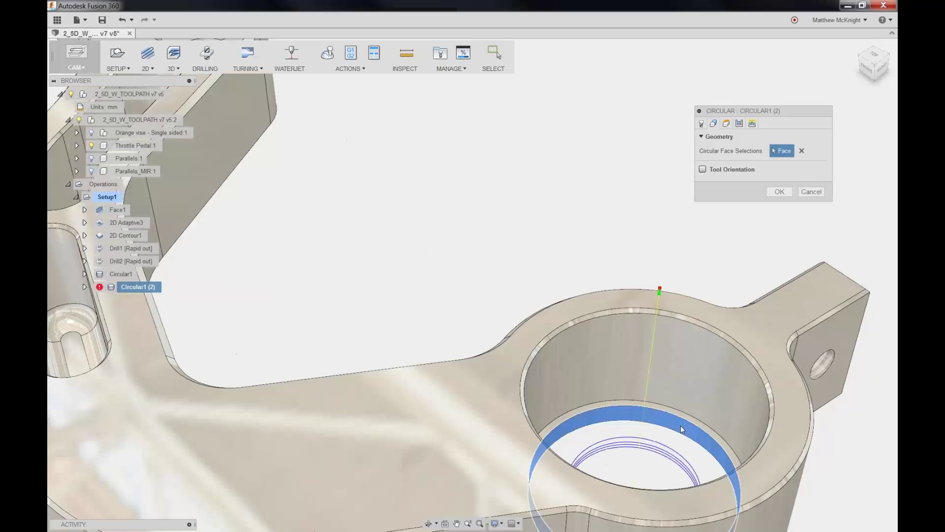
{"action": "left_click", "coordinate": [780, 192]}
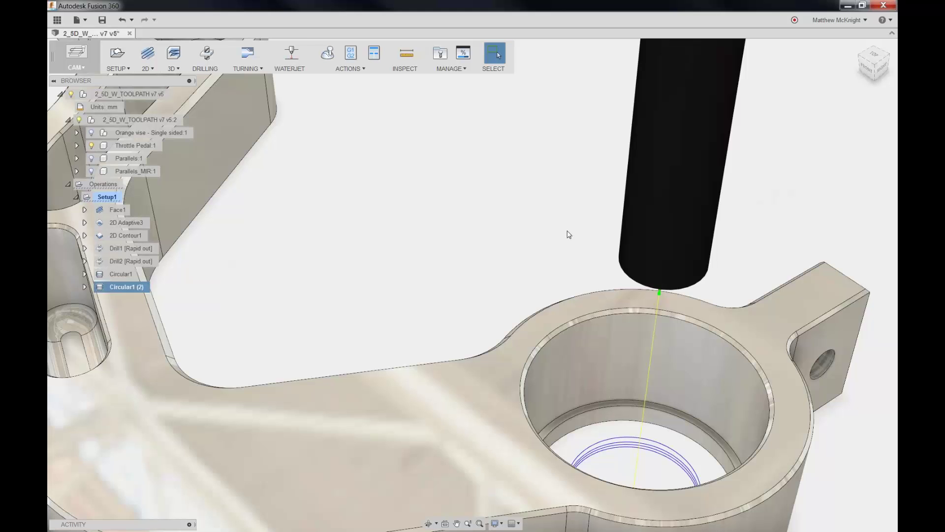
Create a 2D Pocket operation and assign it the #4 Ø5 mm flat end mill from the Tutorial library.
{"action": "scroll", "coordinate": [566, 226], "scroll_direction": "down", "scroll_amount": 4}
{"action": "scroll", "coordinate": [546, 194], "scroll_direction": "up", "scroll_amount": 2}
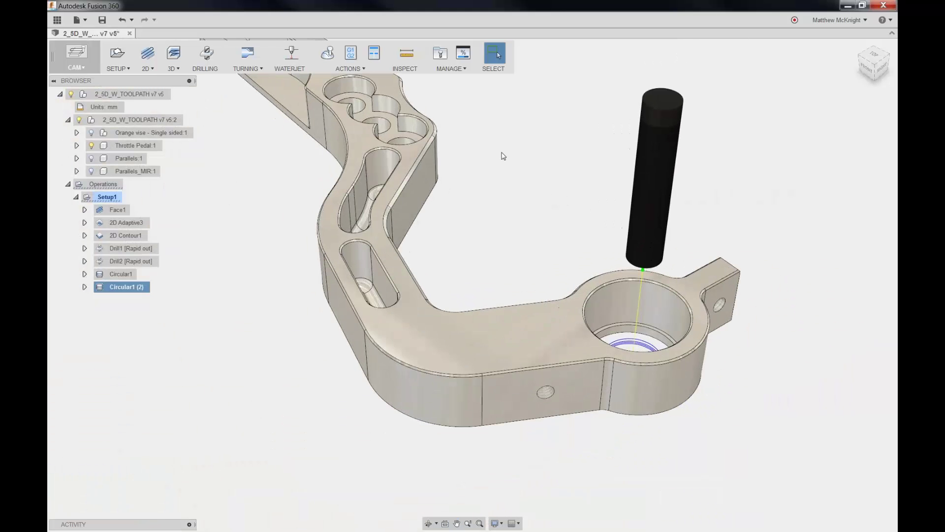
{"action": "middle_click_drag", "start_coordinate": [476, 159], "coordinate": [583, 268]}
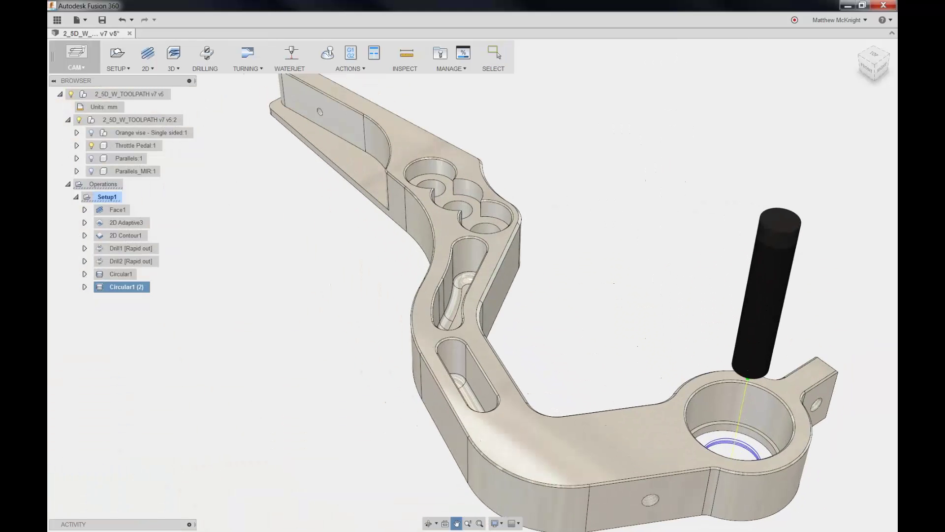
{"action": "middle_click_drag", "start_coordinate": [514, 136], "coordinate": [517, 190]}
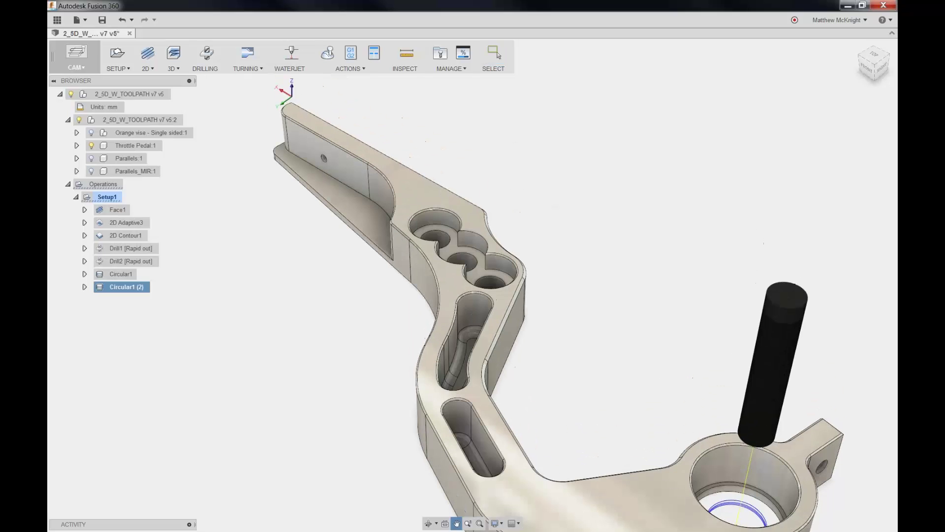
{"action": "scroll", "coordinate": [519, 193], "scroll_direction": "up", "scroll_amount": 3}
{"action": "scroll", "coordinate": [517, 190], "scroll_direction": "up", "scroll_amount": 1}
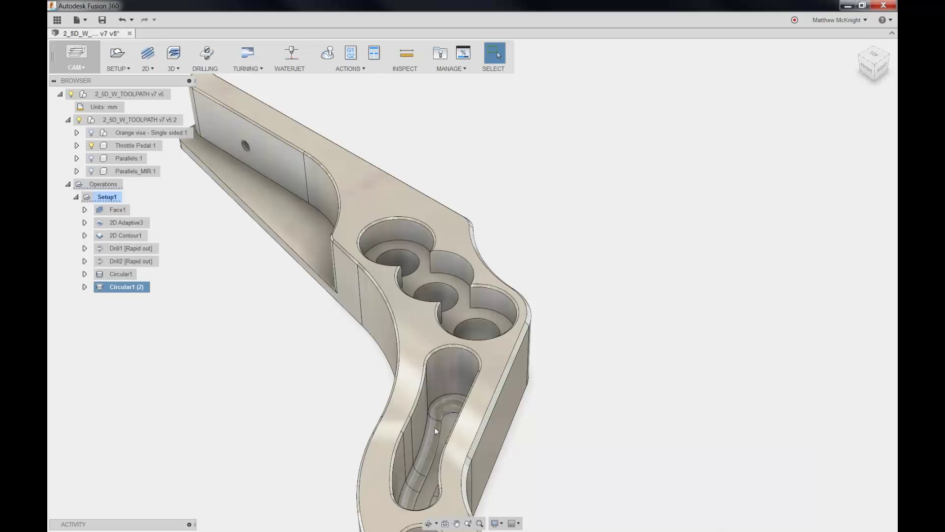
{"action": "left_click", "coordinate": [149, 70]}
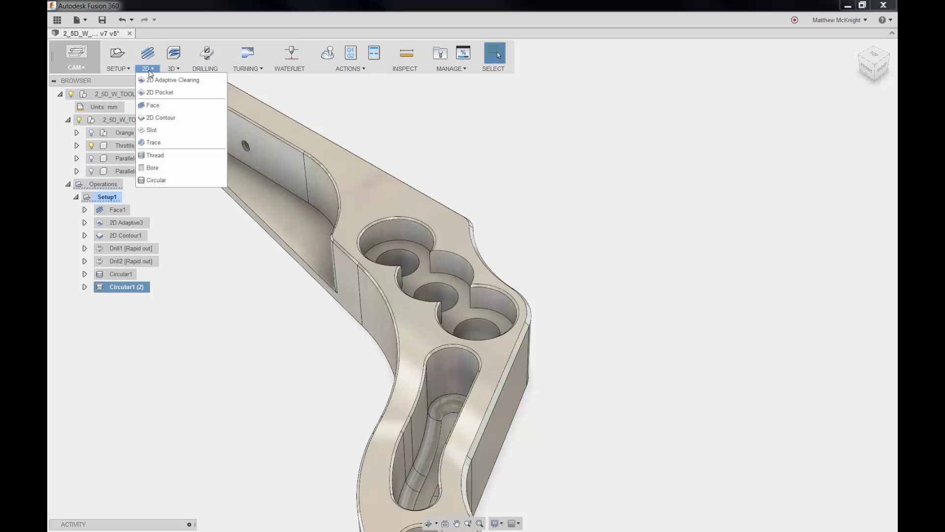
{"action": "left_click", "coordinate": [161, 94]}
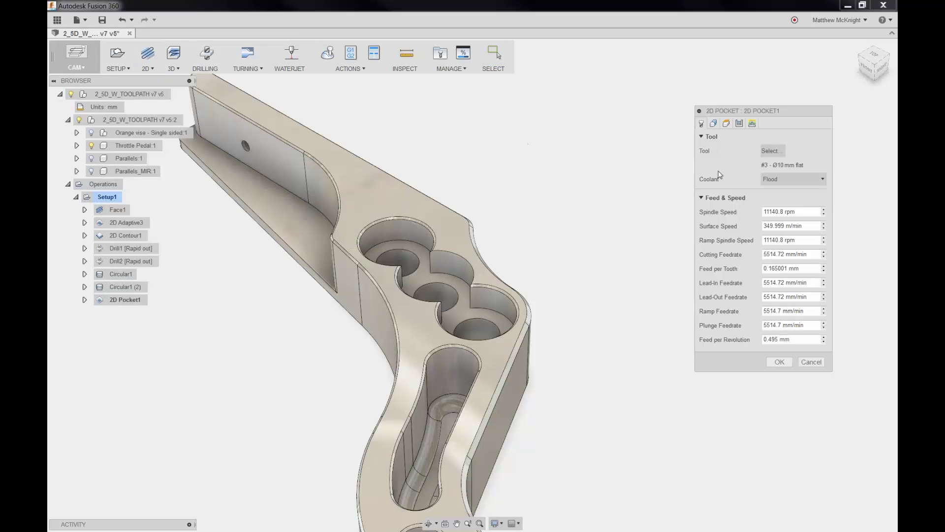
{"action": "left_click", "coordinate": [773, 151]}
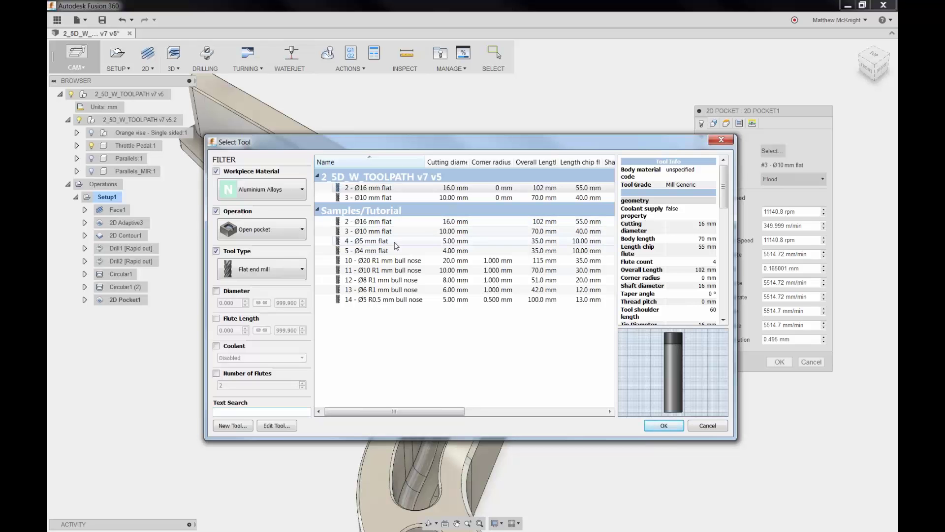
{"action": "left_click", "coordinate": [394, 241]}
{"action": "left_click", "coordinate": [664, 426]}
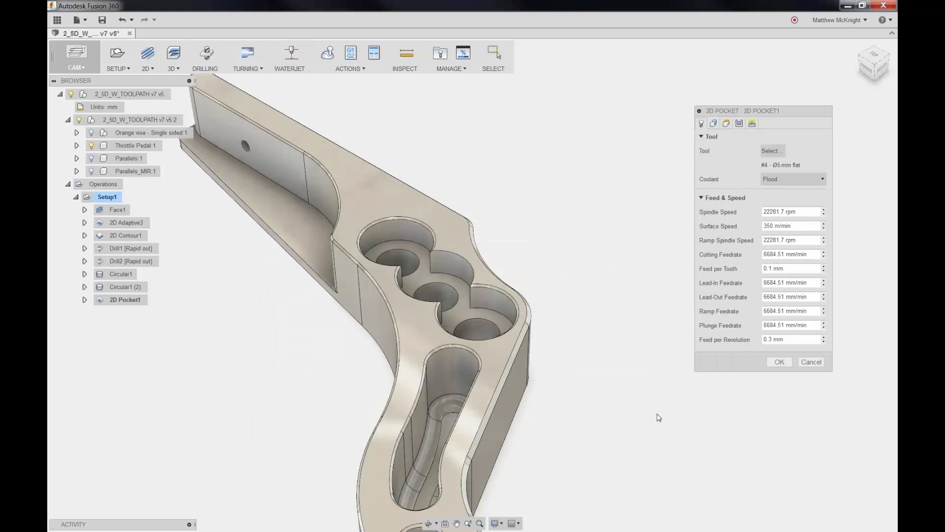
Select the floor contour of the three overlapping counterbores as the pocket geometry, check the heights, and open the pass settings.
{"action": "left_click", "coordinate": [714, 124]}
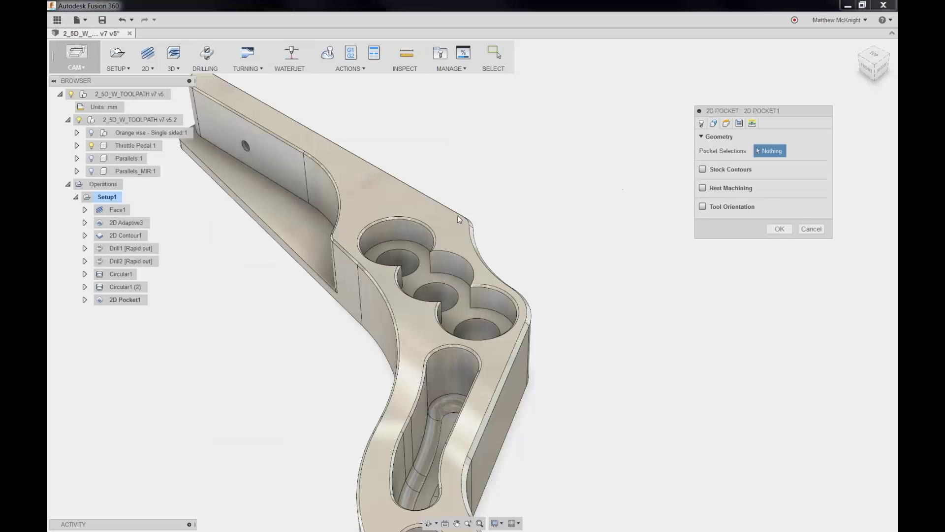
{"action": "left_click", "coordinate": [423, 249]}
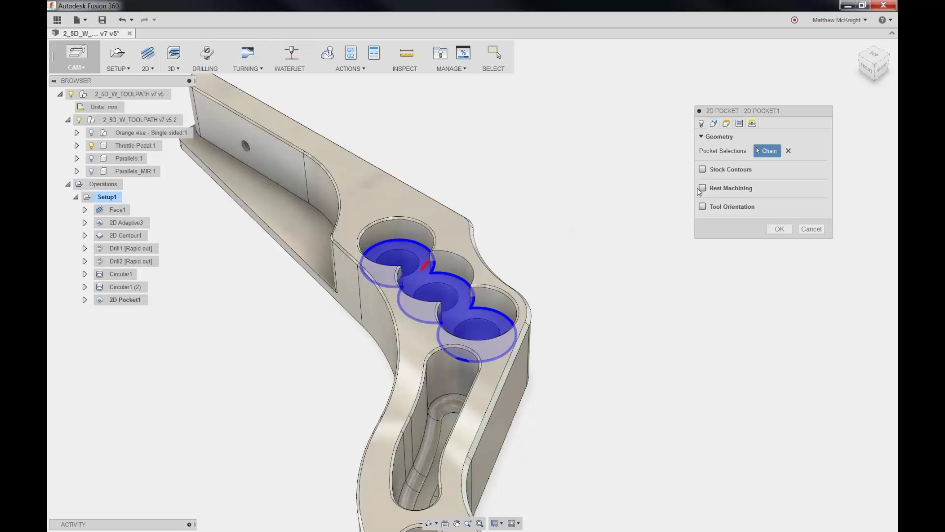
{"action": "left_click", "coordinate": [727, 124]}
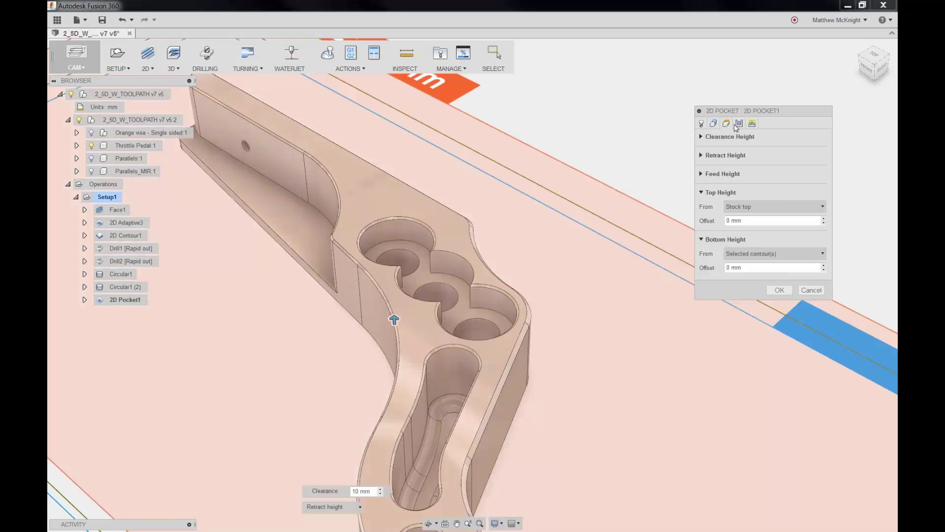
{"action": "left_click", "coordinate": [739, 123]}
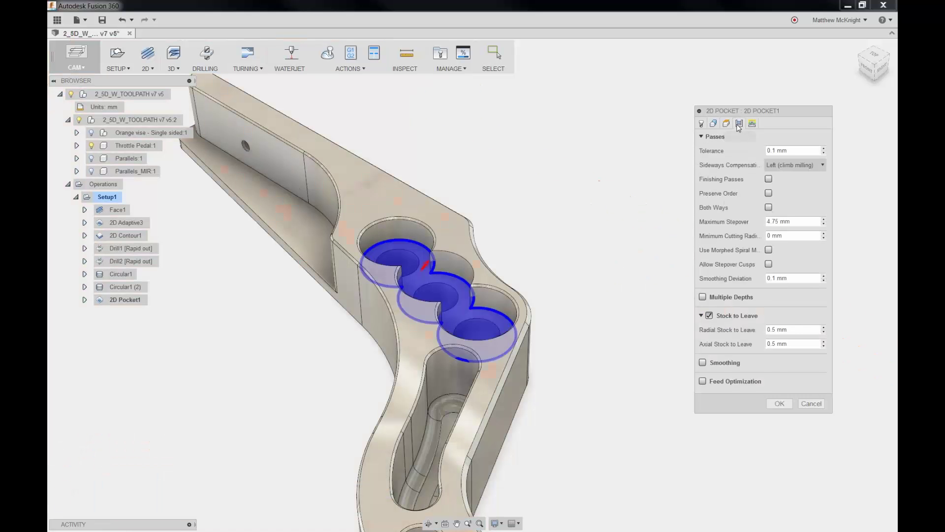
Finish the 2D pocket operation with Stock to Leave turned off and simulate its toolpath.
{"action": "left_click", "coordinate": [709, 316]}
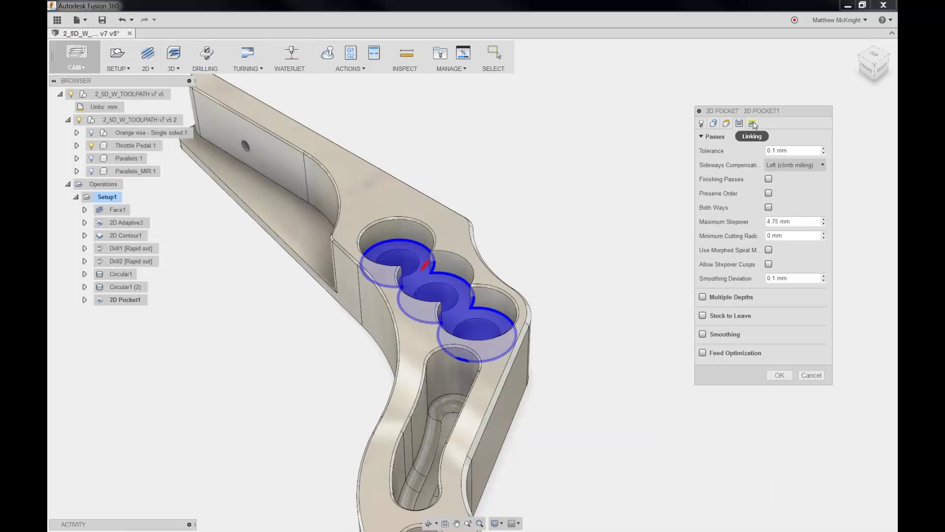
{"action": "left_click", "coordinate": [753, 125]}
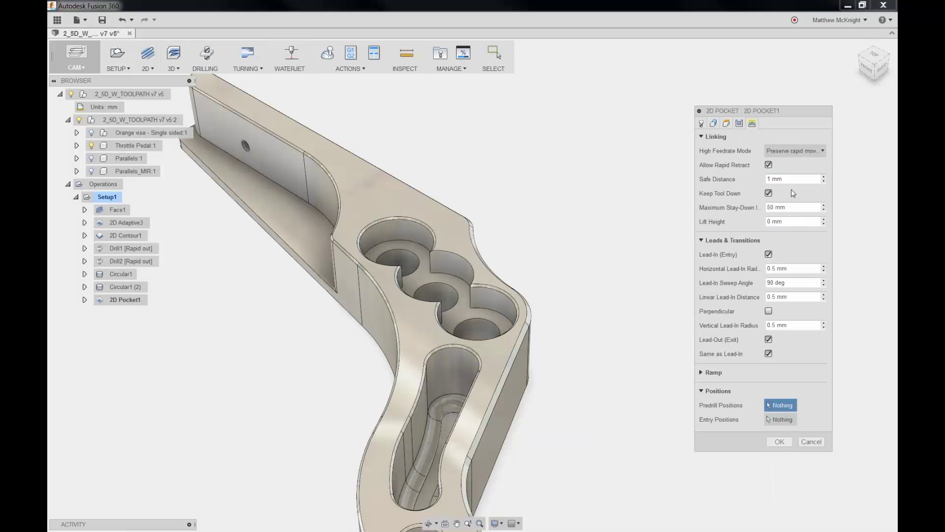
{"action": "left_click", "coordinate": [783, 442]}
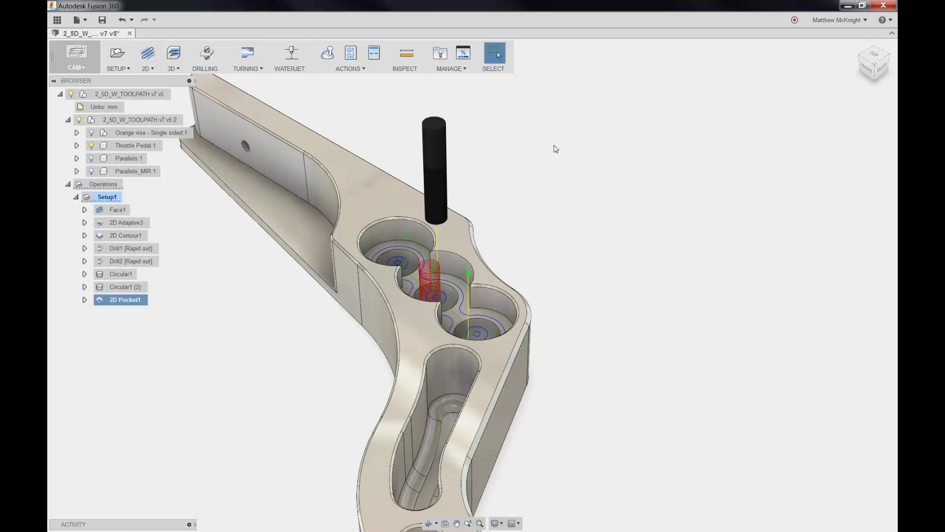
{"action": "left_click", "coordinate": [328, 54]}
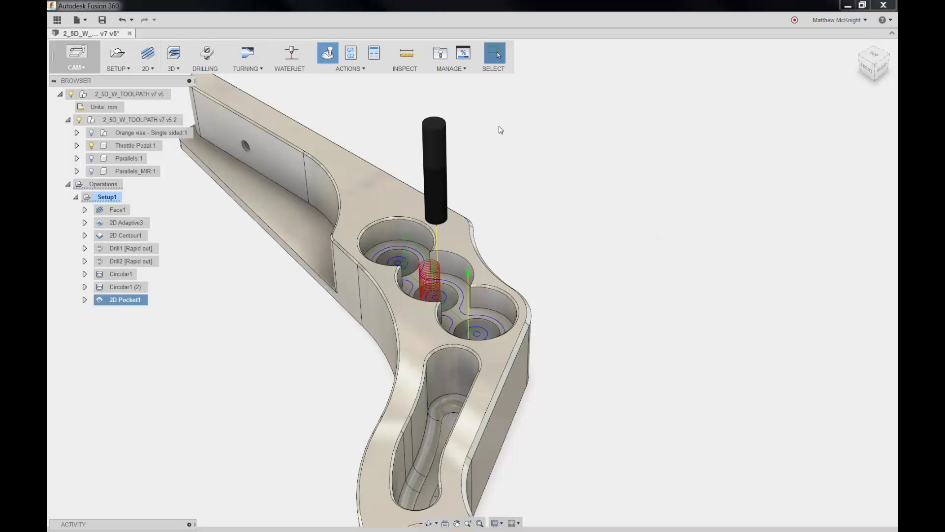
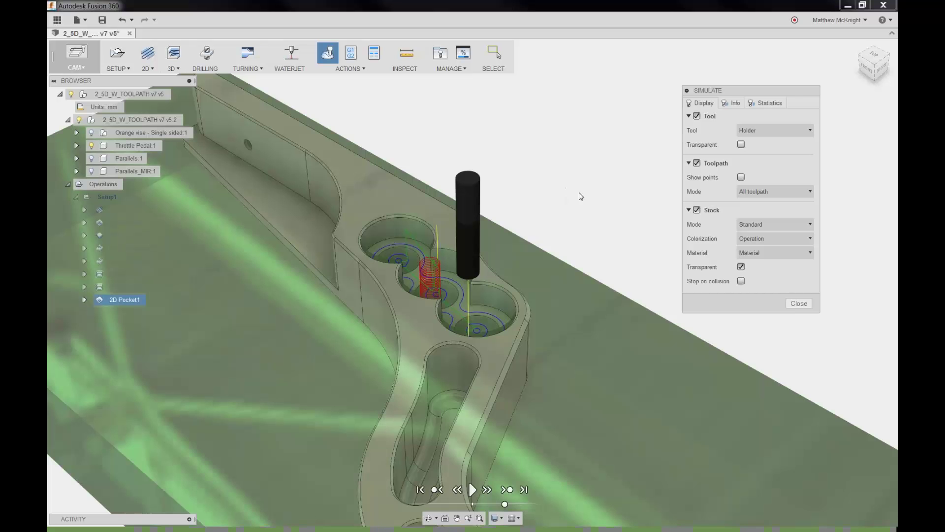
{"action": "left_click", "coordinate": [791, 304]}
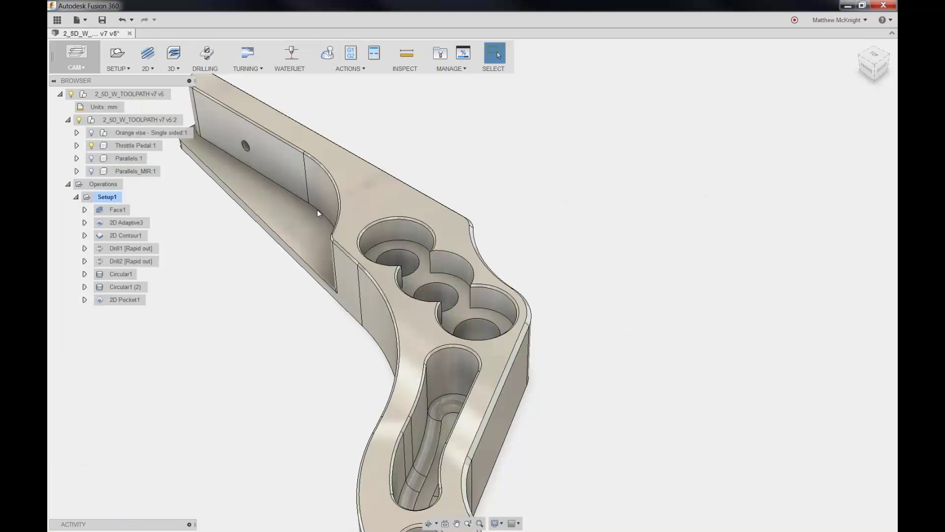
Regenerate the toolpaths of all operations in Setup1.
{"action": "right_click", "coordinate": [105, 197]}
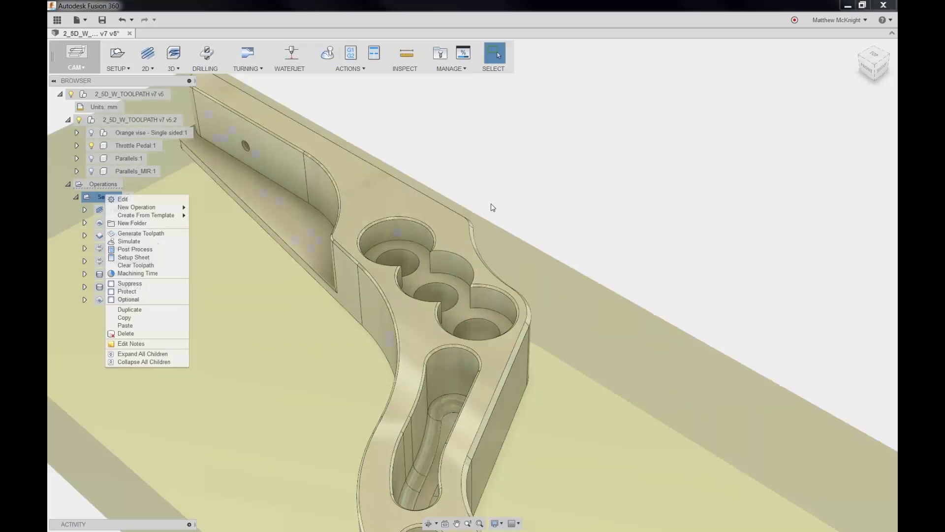
{"action": "left_click", "coordinate": [515, 160]}
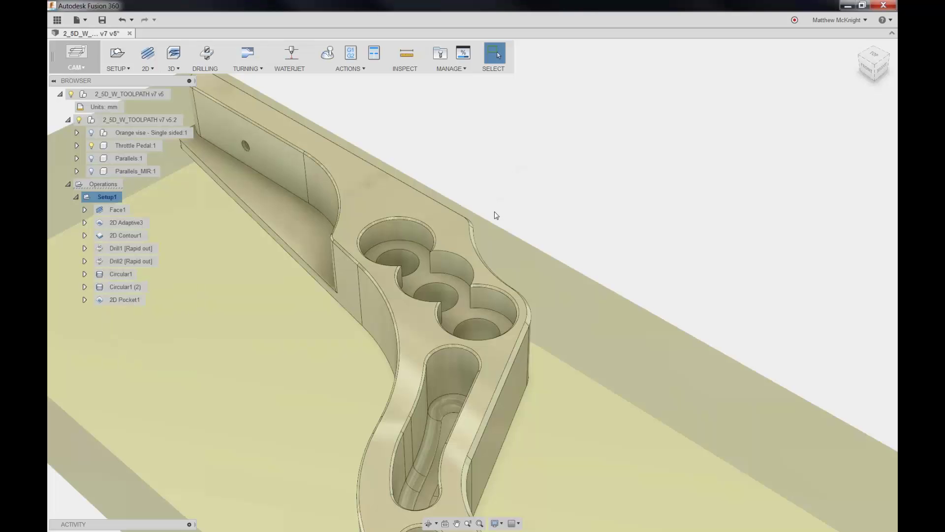
{"action": "middle_click_drag", "start_coordinate": [495, 213], "coordinate": [536, 146]}
{"action": "scroll", "coordinate": [483, 264], "scroll_direction": "down", "scroll_amount": 5}
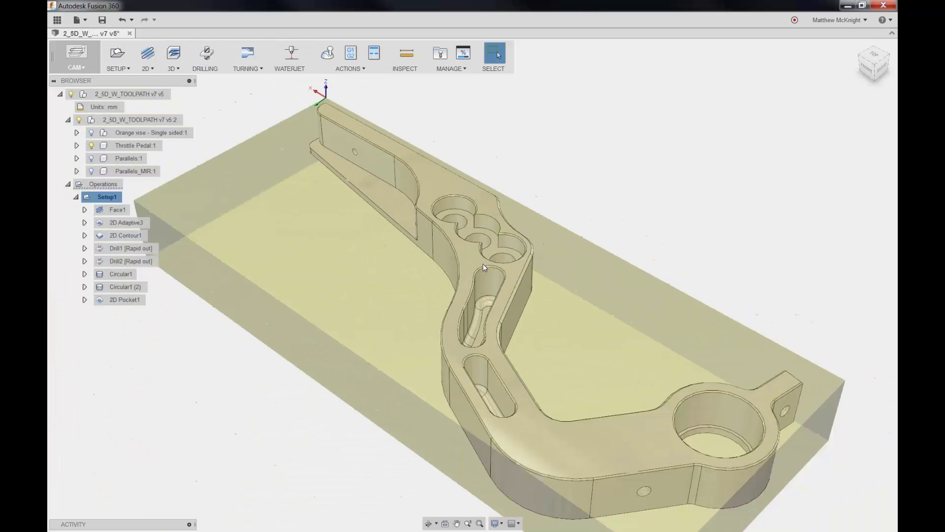
{"action": "right_click", "coordinate": [97, 198]}
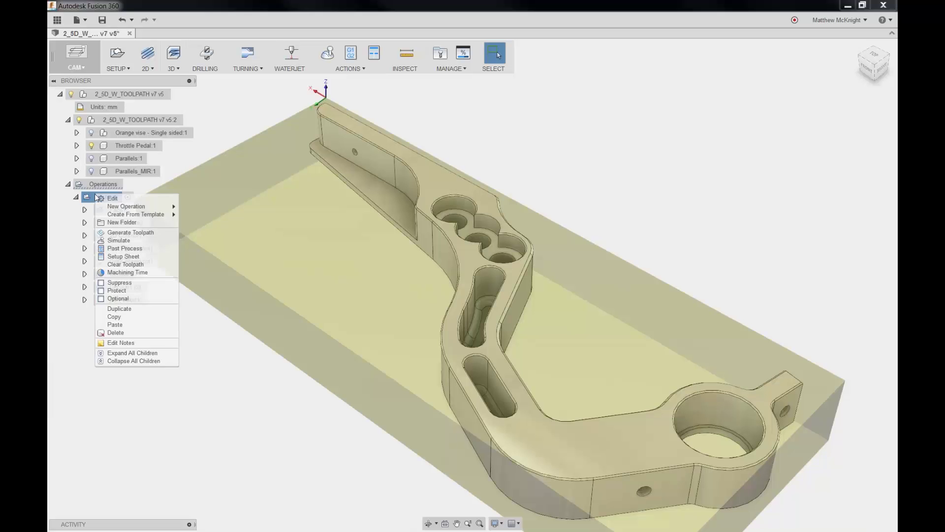
{"action": "left_click", "coordinate": [139, 232]}
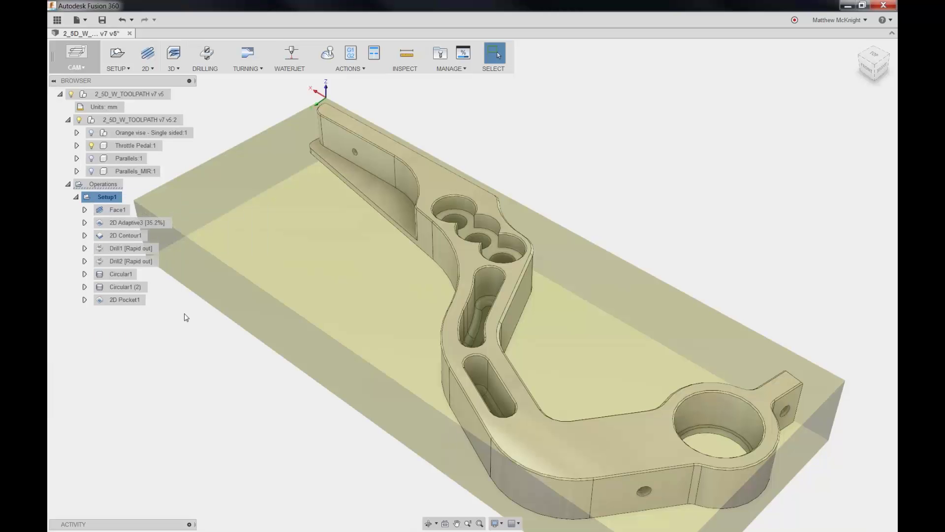
Simulate all of Setup1 with opaque stock and the holder shown, adjusting the playback speed, and close the simulation.
{"action": "right_click", "coordinate": [112, 202]}
{"action": "left_click", "coordinate": [148, 245]}
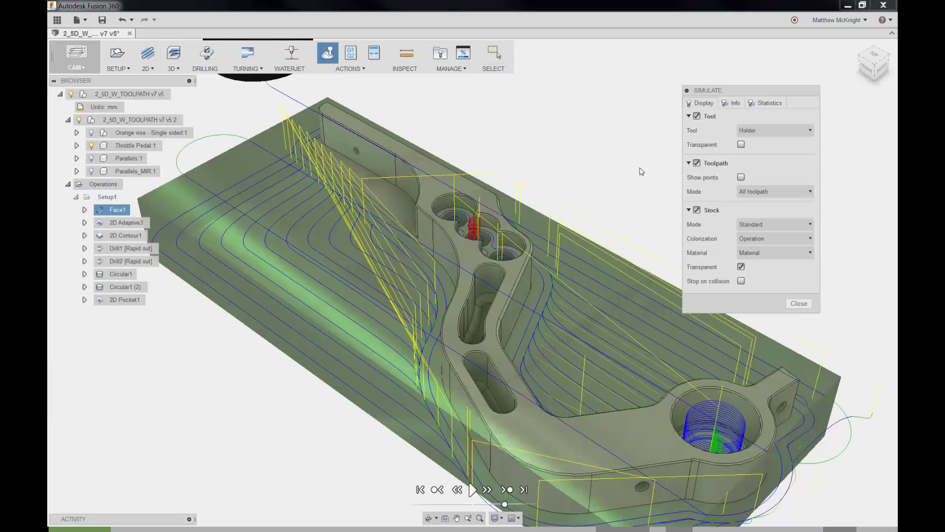
{"action": "left_click", "coordinate": [473, 489]}
{"action": "left_click", "coordinate": [741, 266]}
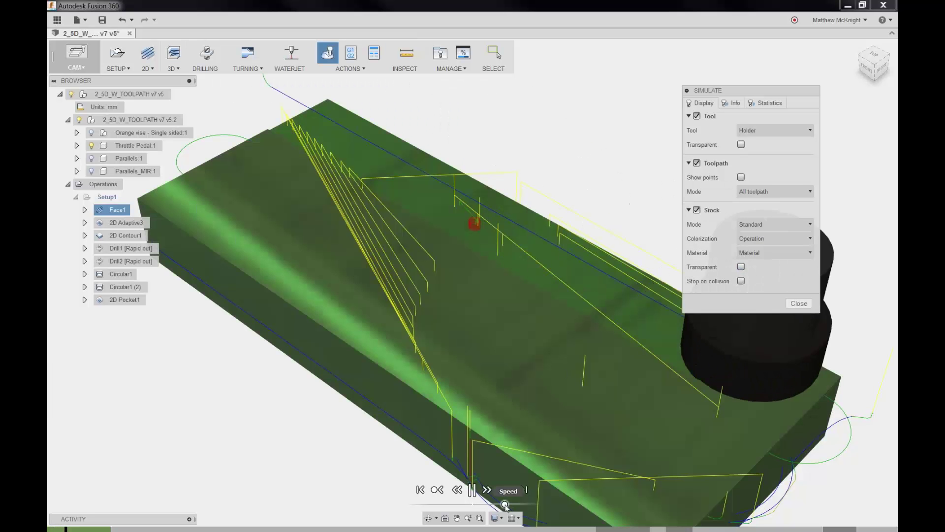
{"action": "left_click_drag", "start_coordinate": [506, 504], "coordinate": [531, 505]}
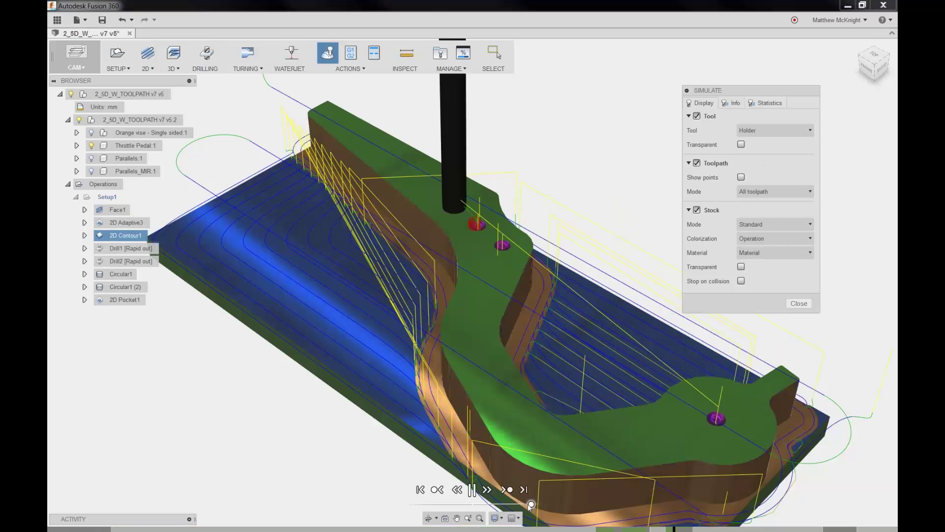
{"action": "left_click_drag", "start_coordinate": [531, 504], "coordinate": [525, 505]}
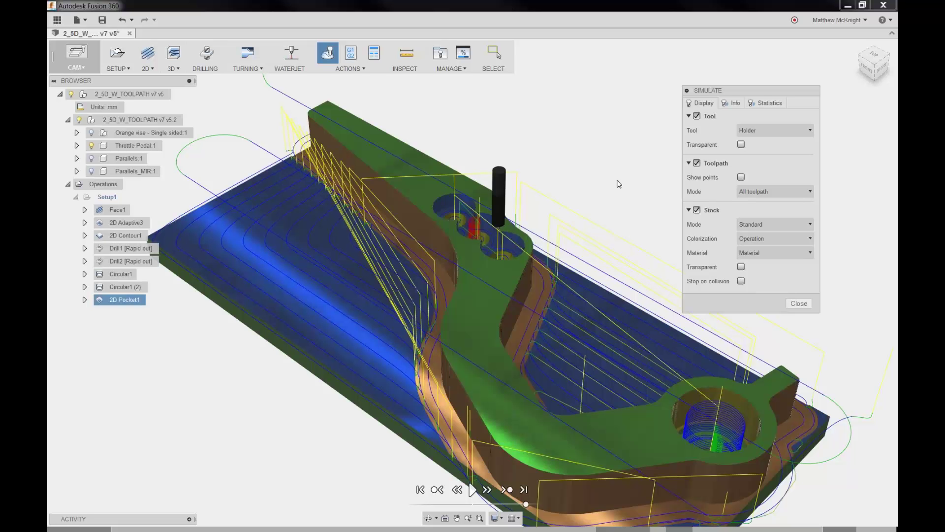
{"action": "left_click", "coordinate": [793, 302]}
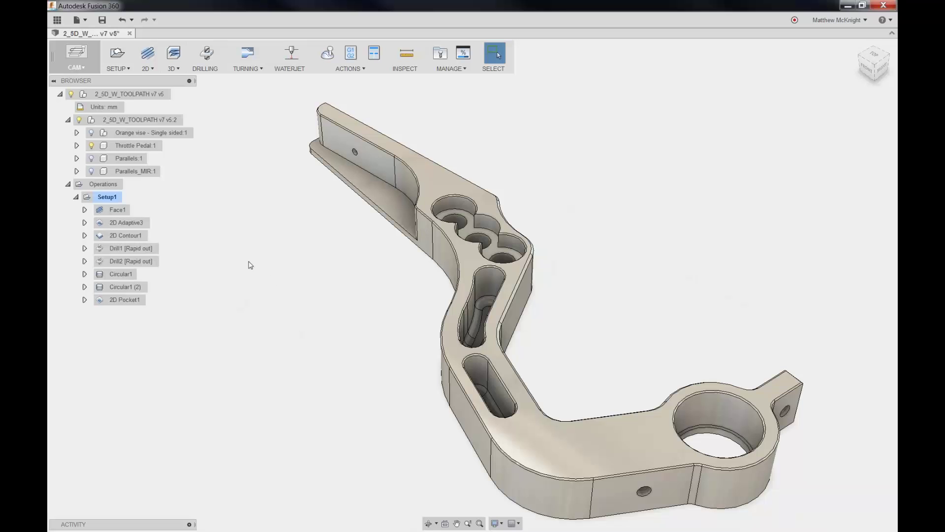
{"action": "left_click", "coordinate": [76, 196]}
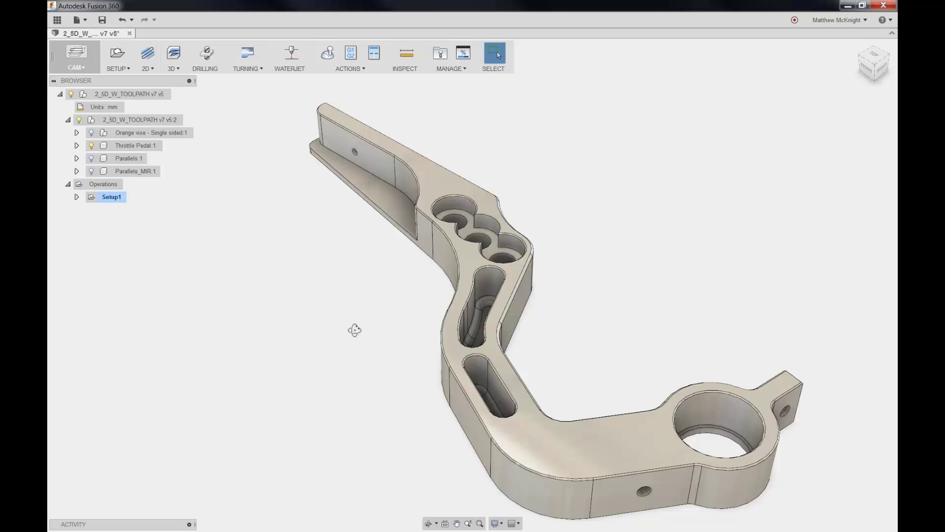
{"action": "middle_click_drag", "start_coordinate": [355, 327], "coordinate": [357, 198], "text": "shift"}
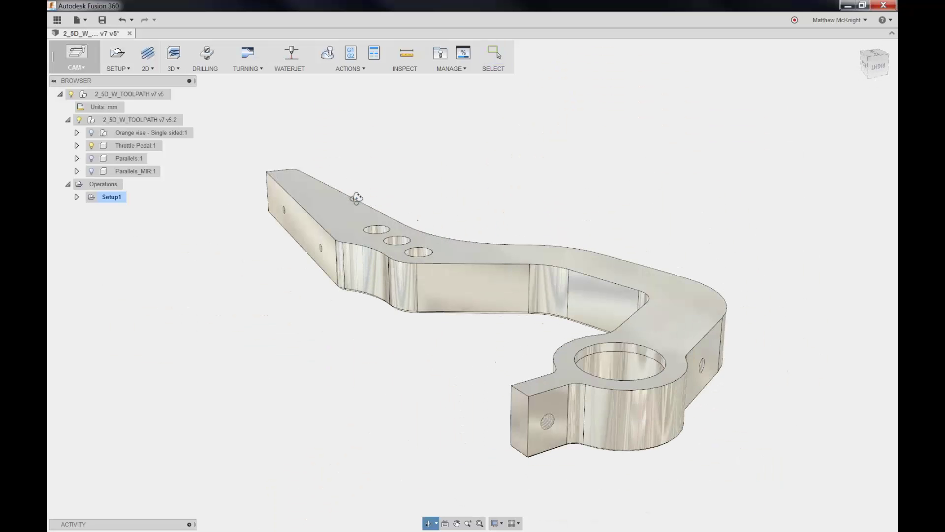
{"action": "left_click", "coordinate": [118, 53]}
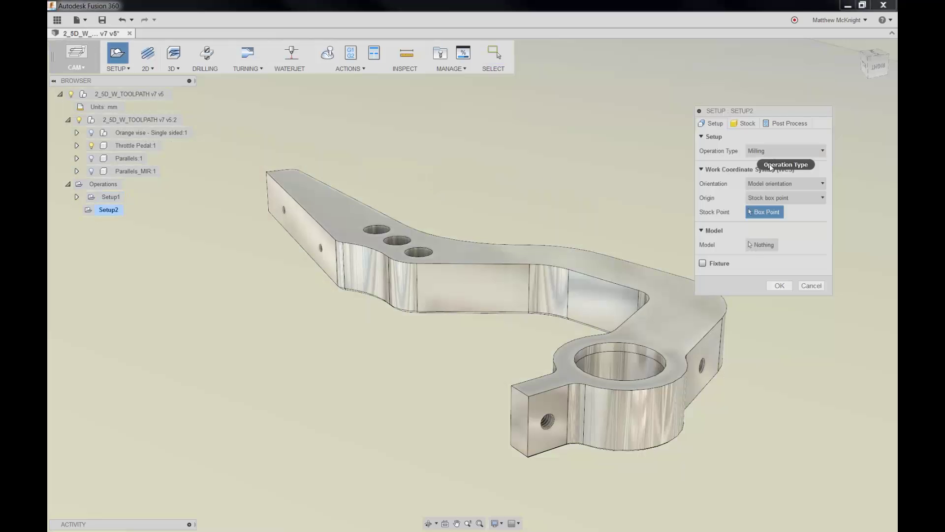
{"action": "left_click", "coordinate": [763, 244]}
{"action": "left_click", "coordinate": [636, 306]}
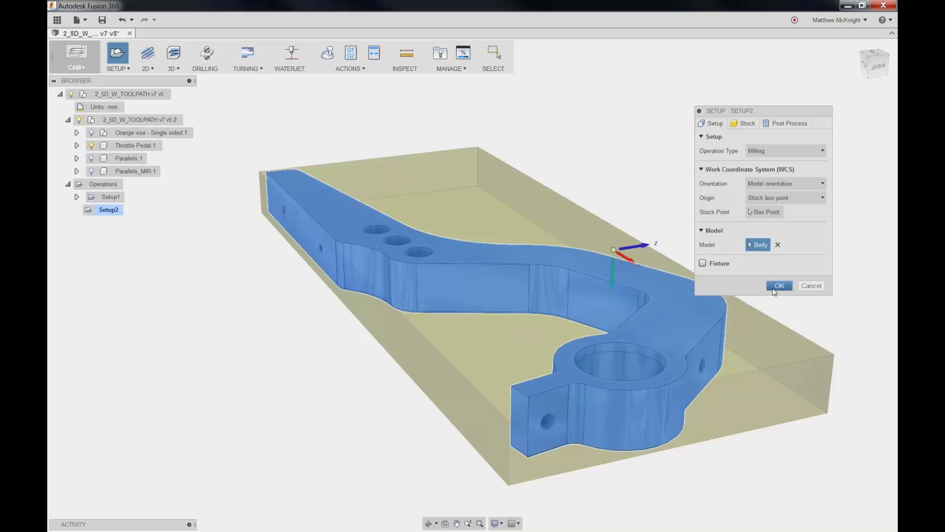
{"action": "left_click", "coordinate": [748, 123]}
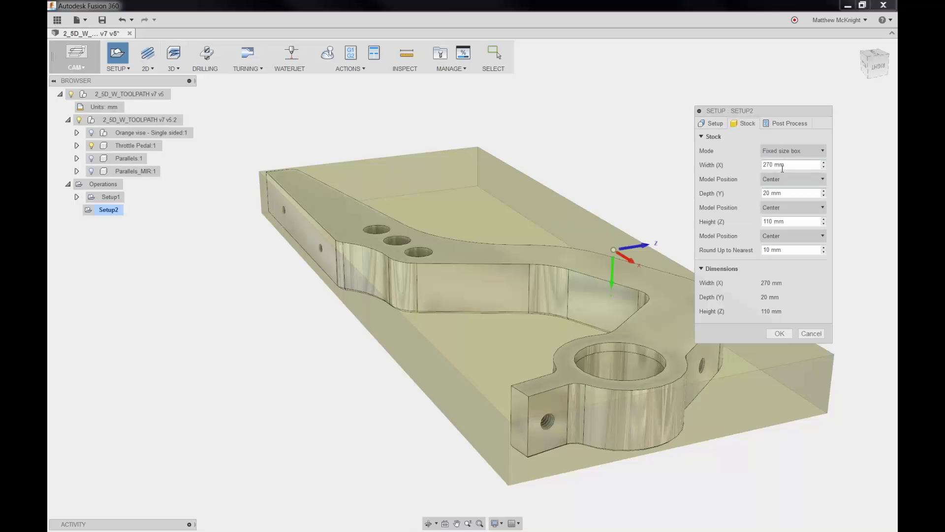
{"action": "left_click", "coordinate": [783, 152]}
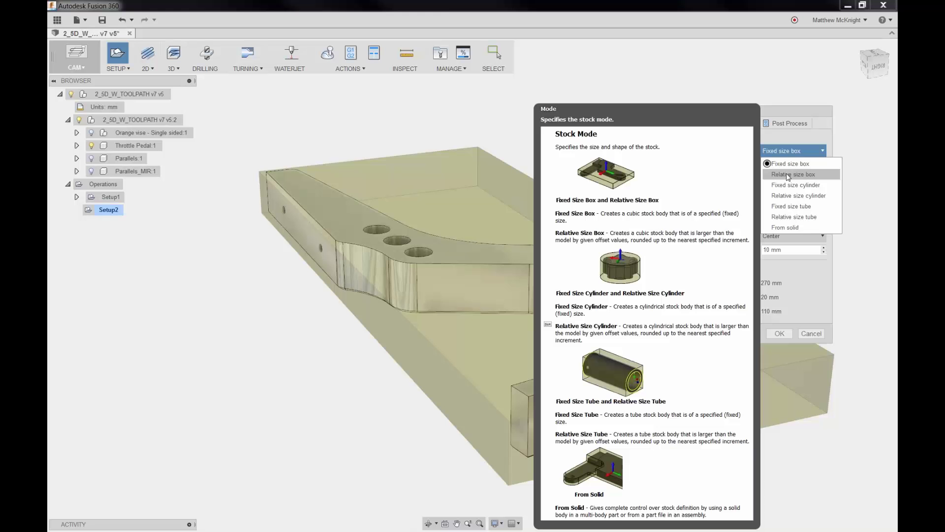
{"action": "left_click", "coordinate": [789, 139]}
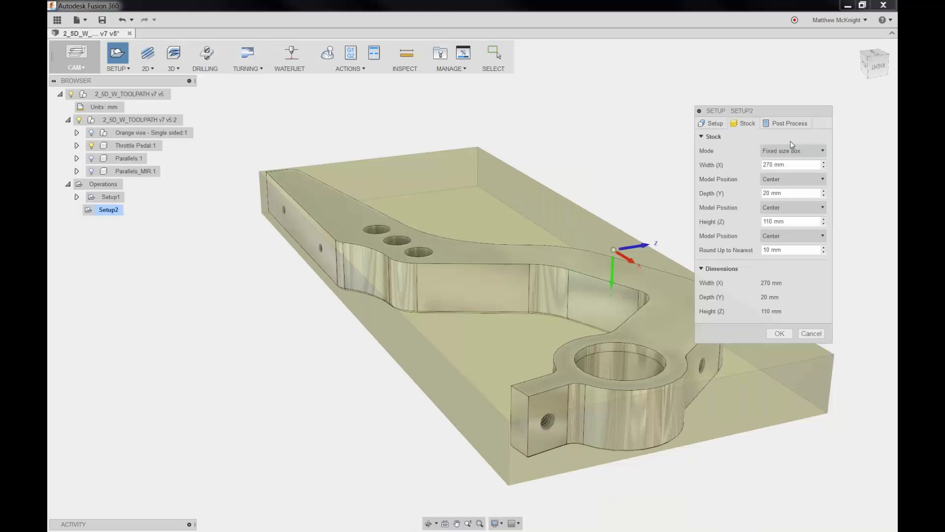
{"action": "left_click", "coordinate": [821, 337]}
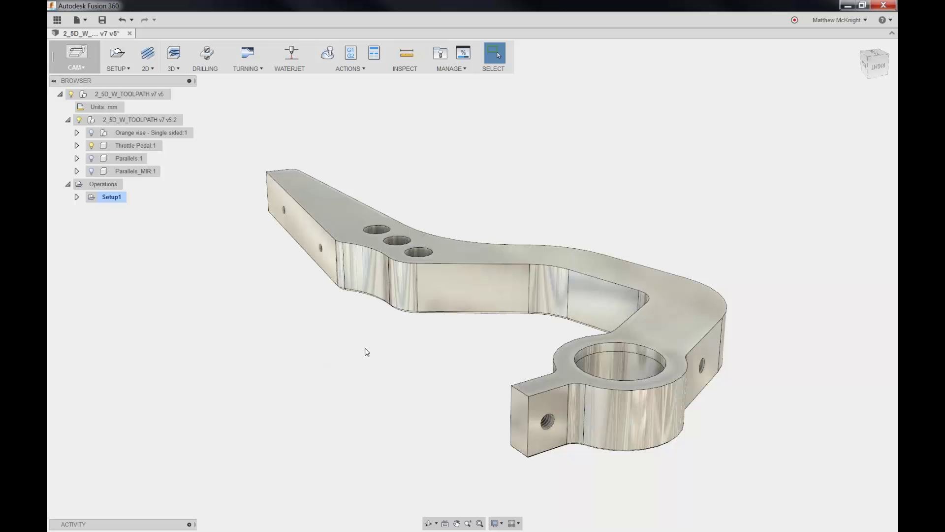
Generate the setup sheet for Setup1 in the nc output folder.
{"action": "middle_click_drag", "start_coordinate": [363, 349], "coordinate": [331, 345], "text": "shift"}
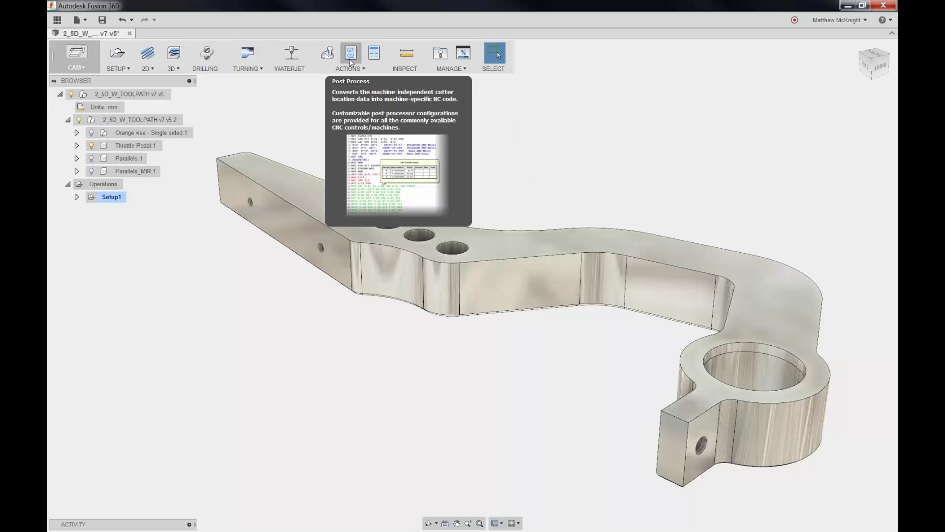
{"action": "left_click", "coordinate": [376, 57]}
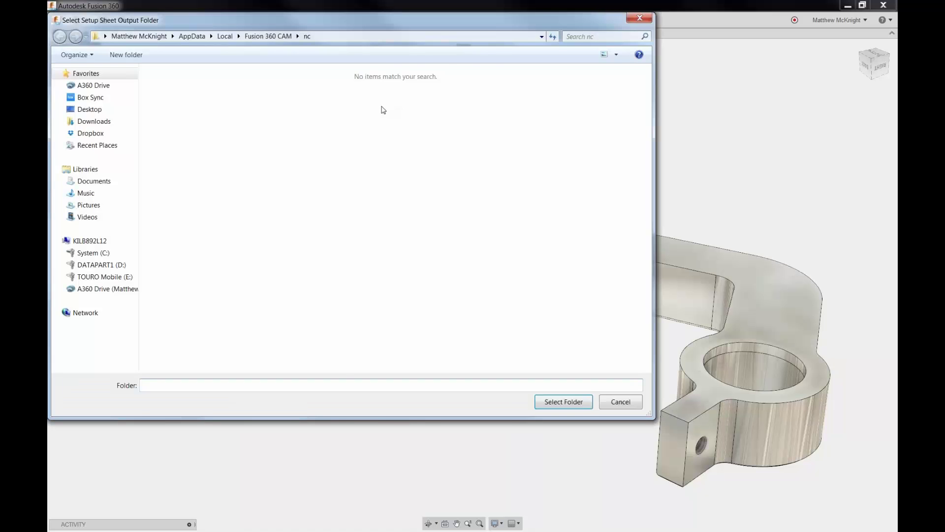
{"action": "left_click", "coordinate": [581, 403]}
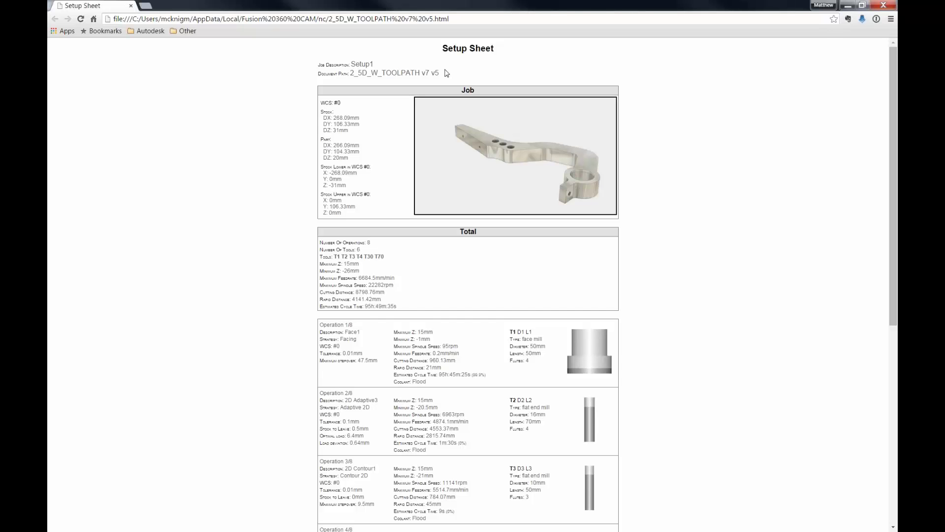
Review the setup sheet's job description, document path, stock dimensions, WCS stock limits and totals section.
{"action": "double_click", "coordinate": [353, 64]}
{"action": "left_click_drag", "start_coordinate": [351, 72], "coordinate": [440, 72]}
{"action": "left_click", "coordinate": [441, 71]}
{"action": "left_click_drag", "start_coordinate": [350, 72], "coordinate": [443, 73]}
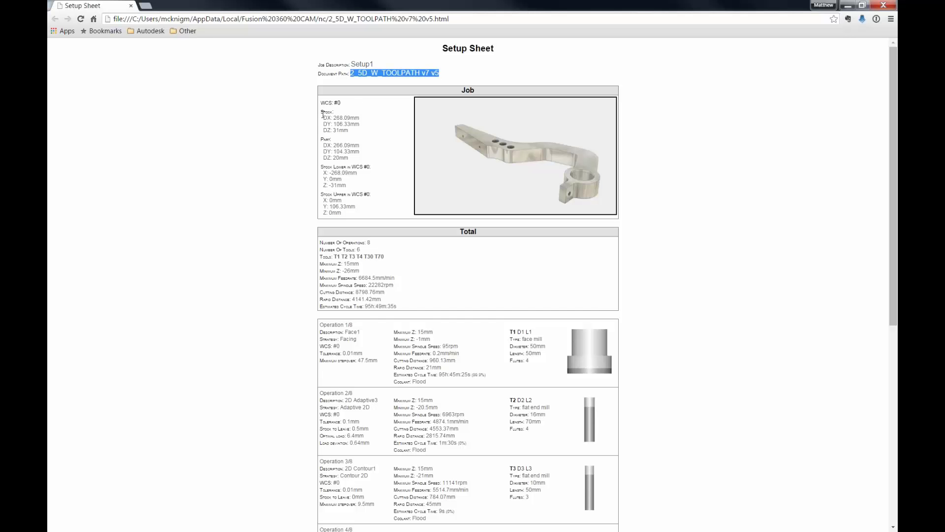
{"action": "left_click_drag", "start_coordinate": [323, 114], "coordinate": [354, 133]}
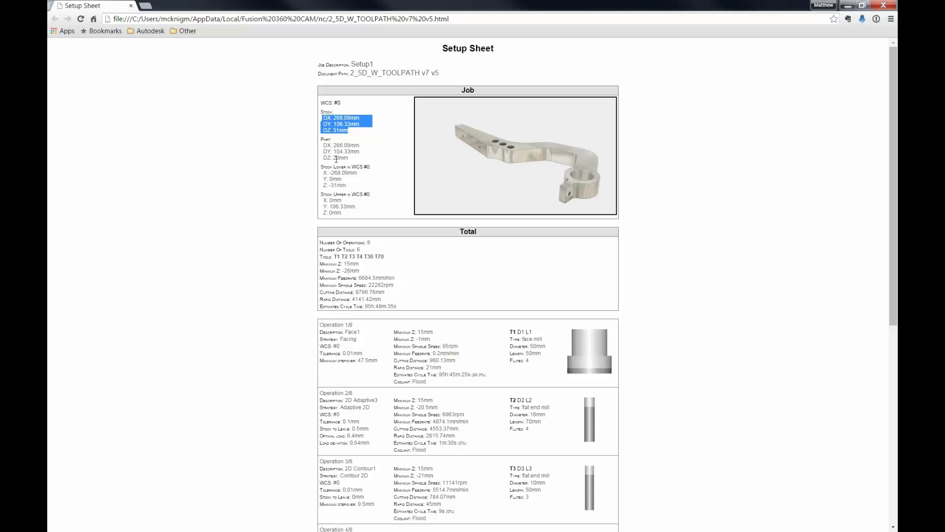
{"action": "left_click_drag", "start_coordinate": [344, 215], "coordinate": [325, 168]}
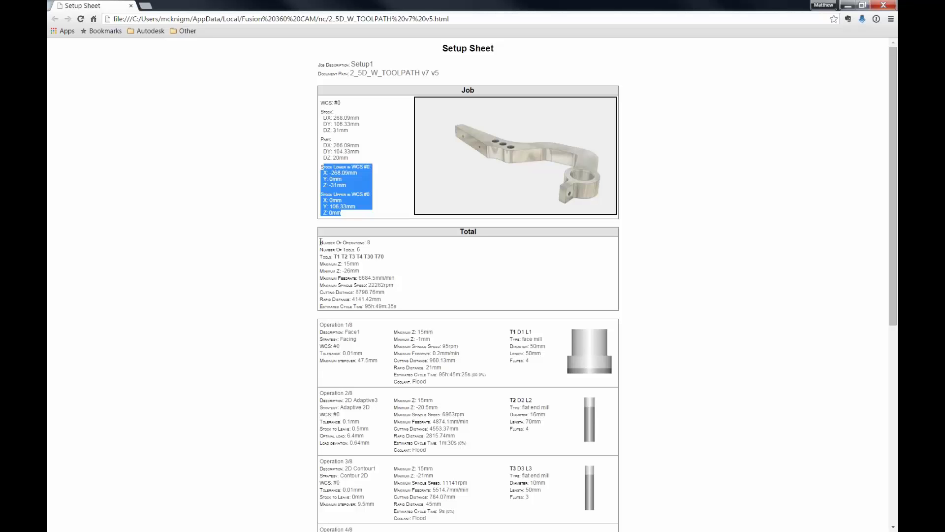
{"action": "left_click_drag", "start_coordinate": [320, 241], "coordinate": [437, 305]}
{"action": "left_click", "coordinate": [410, 260]}
Review the per-operation tool and cutting data through the end of the setup sheet and close it.
{"action": "scroll", "coordinate": [455, 294], "scroll_direction": "down", "scroll_amount": 5}
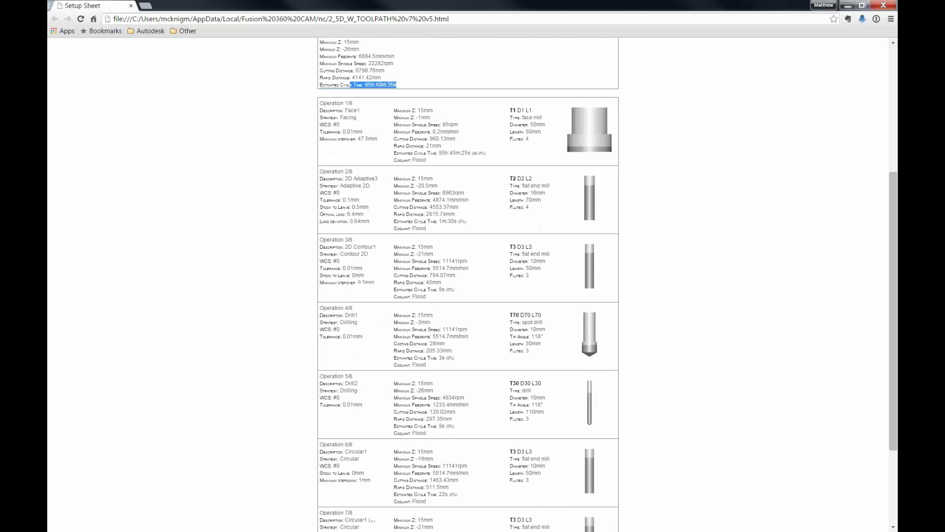
{"action": "scroll", "coordinate": [455, 295], "scroll_direction": "down", "scroll_amount": 1}
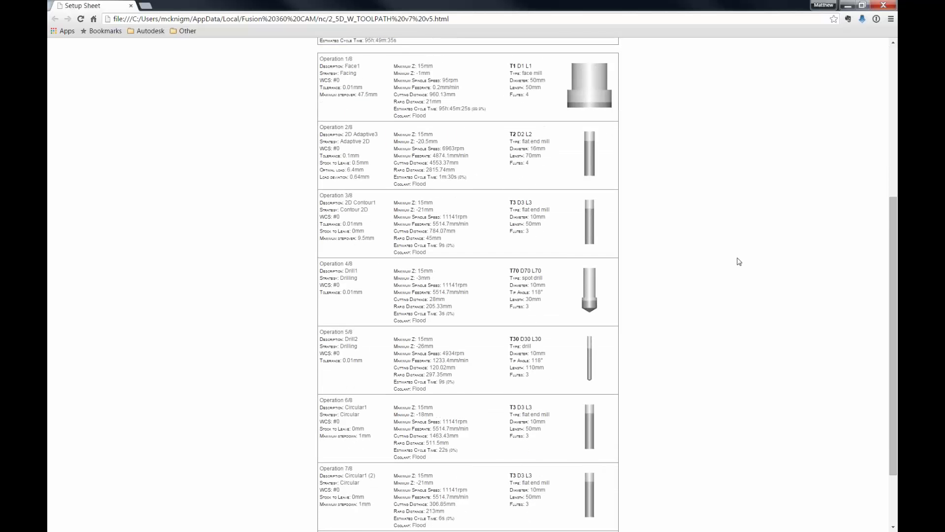
{"action": "left_click_drag", "start_coordinate": [894, 213], "coordinate": [895, 302]}
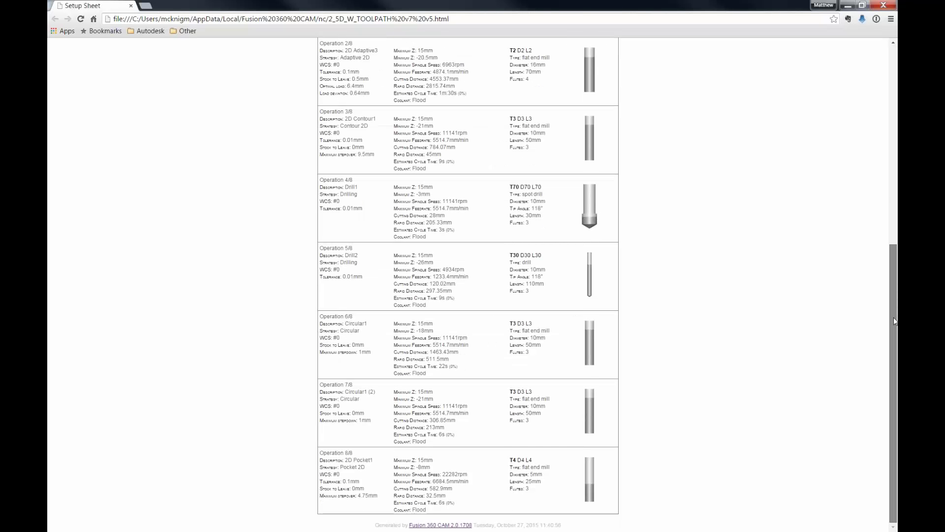
{"action": "left_click_drag", "start_coordinate": [896, 242], "coordinate": [895, 51]}
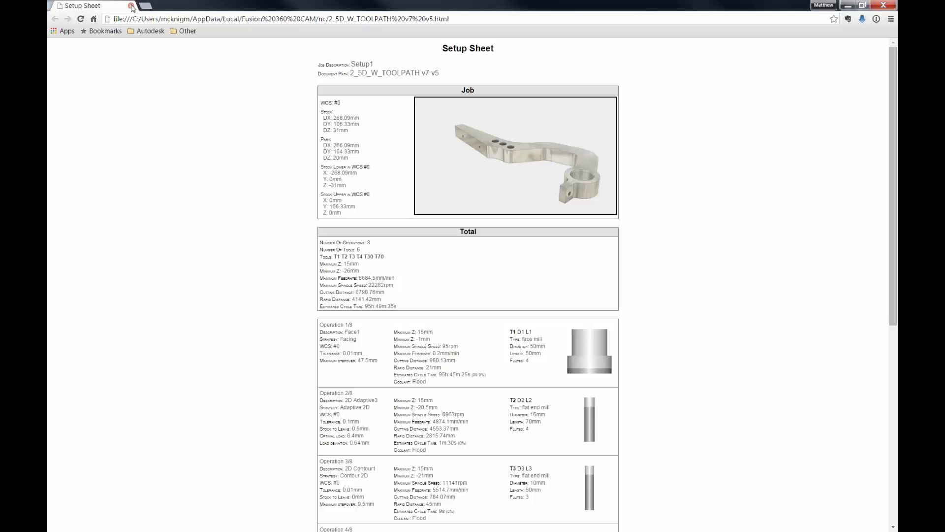
{"action": "left_click", "coordinate": [131, 6]}
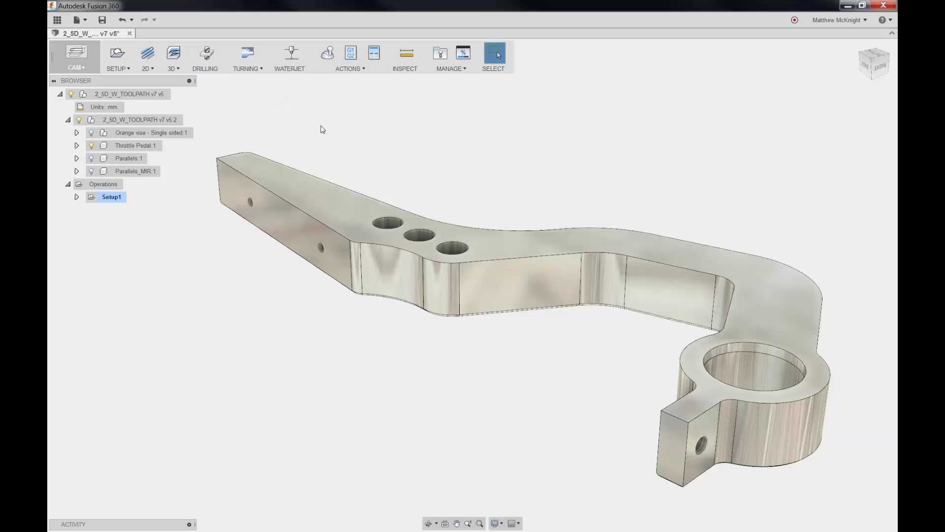
Start post processing Setup1 and filter the available post configurations to Milling.
{"action": "left_click", "coordinate": [350, 53]}
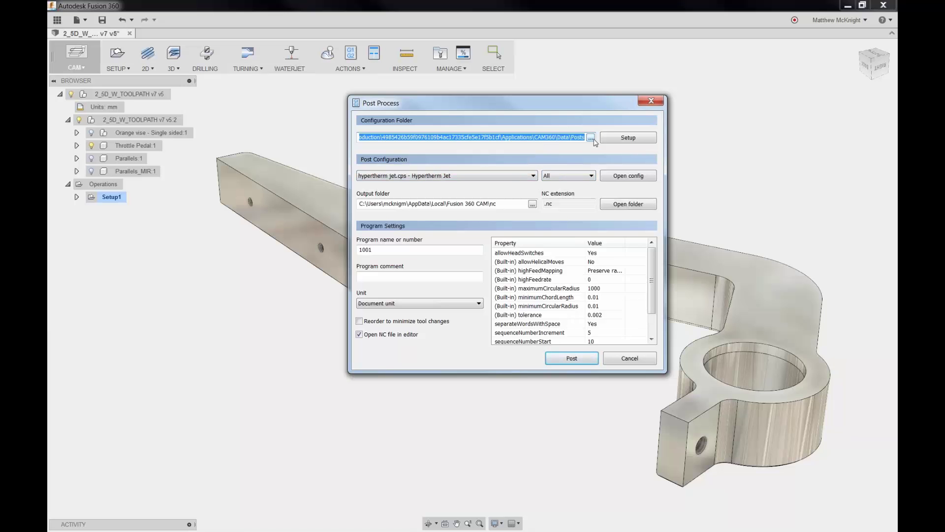
{"action": "left_click", "coordinate": [567, 177]}
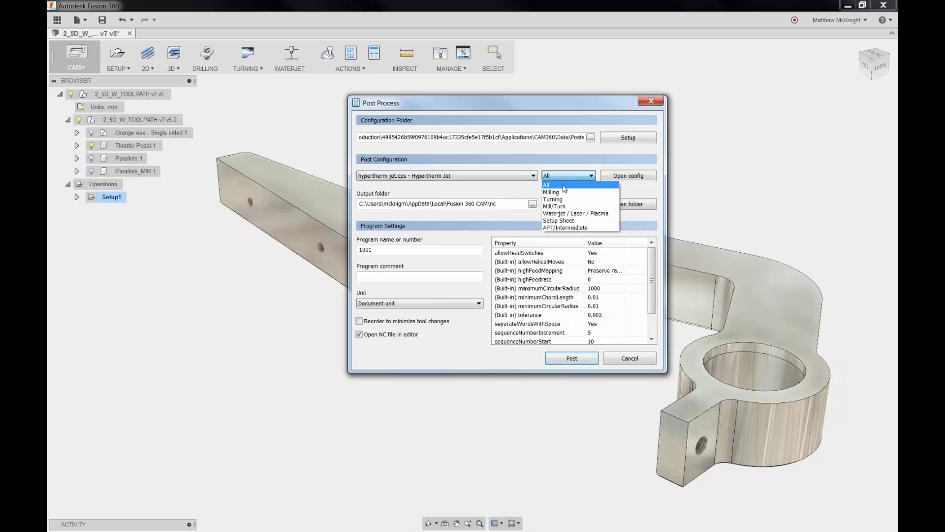
{"action": "left_click", "coordinate": [554, 192]}
Choose haas.cps - Generic HAAS as the post configuration for Setup1.
{"action": "left_click", "coordinate": [490, 177]}
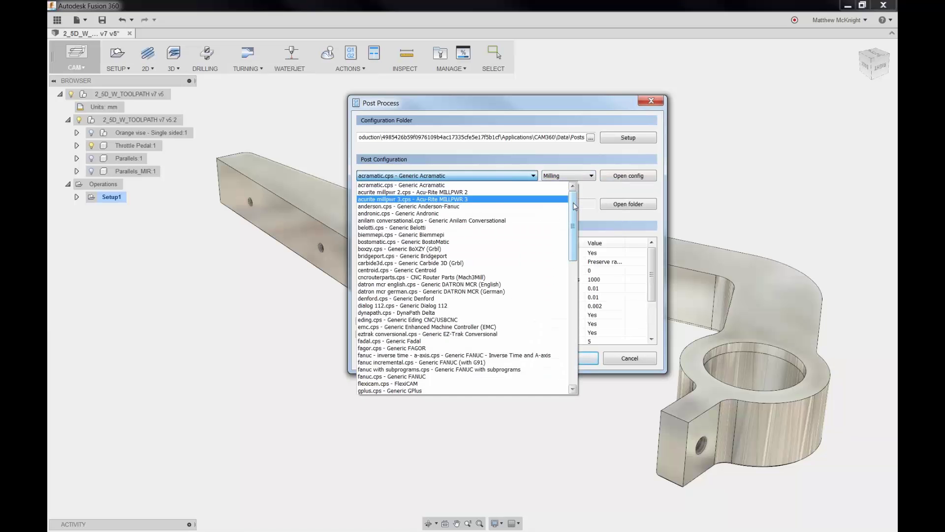
{"action": "left_click_drag", "start_coordinate": [574, 206], "coordinate": [575, 233]}
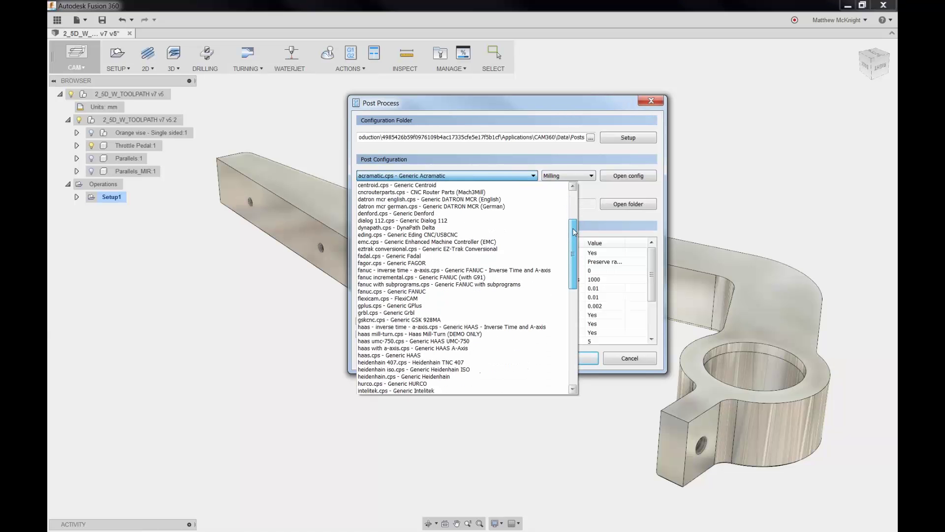
{"action": "left_click", "coordinate": [402, 355]}
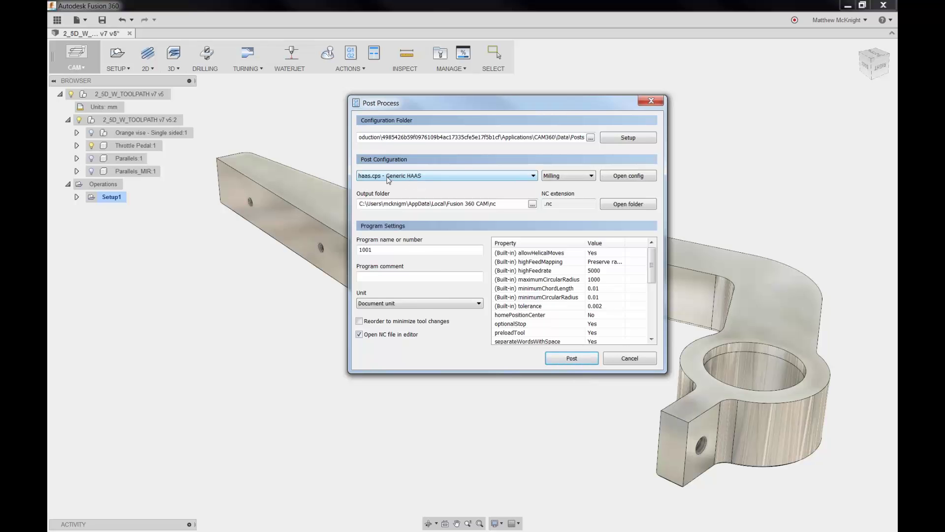
Switch the post configuration to othermill.cps - Generic Othermill (Otherplan) and place the cursor in the output folder path.
{"action": "left_click", "coordinate": [391, 178]}
{"action": "scroll", "coordinate": [574, 216], "scroll_direction": "up", "scroll_amount": 8}
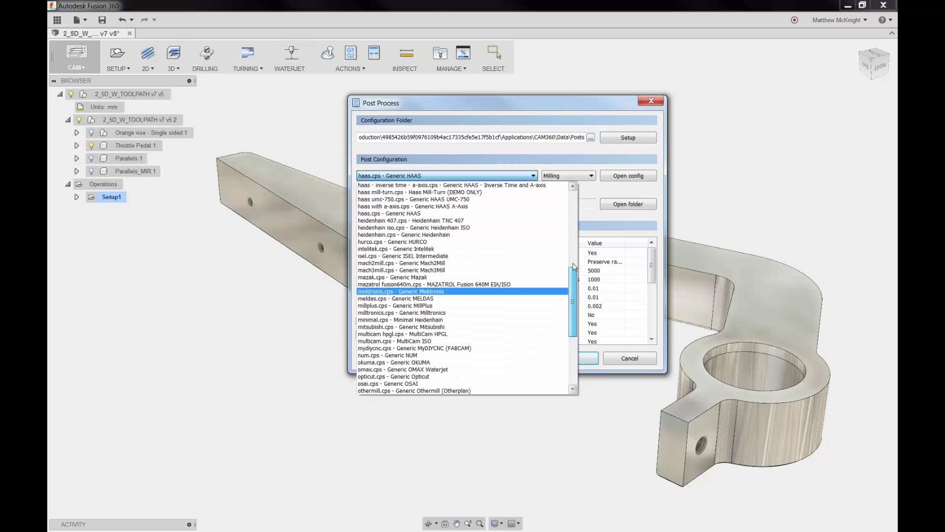
{"action": "scroll", "coordinate": [529, 279], "scroll_direction": "down", "scroll_amount": 7}
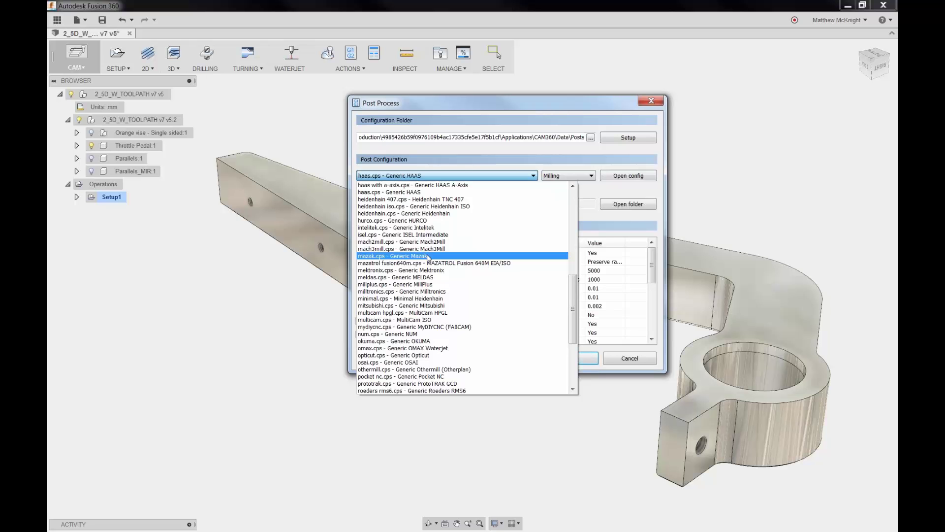
{"action": "left_click", "coordinate": [428, 369]}
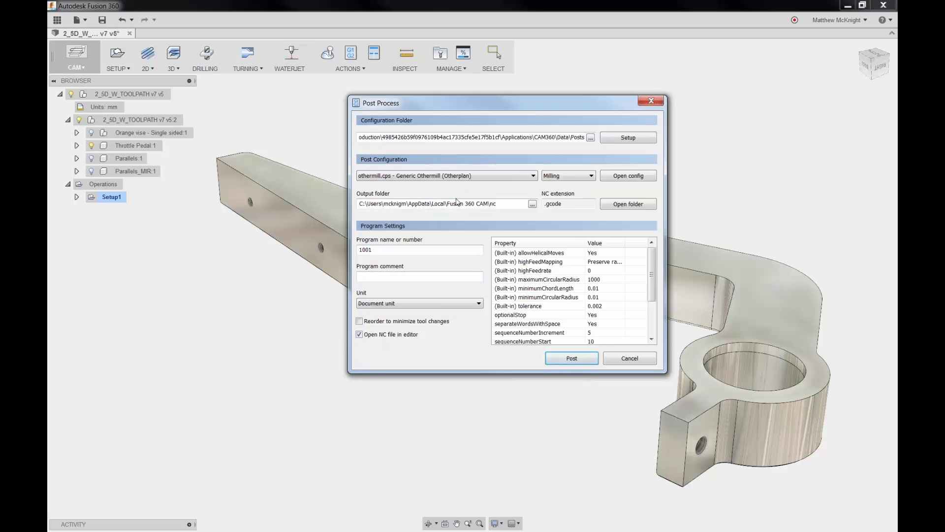
{"action": "left_click", "coordinate": [430, 203]}
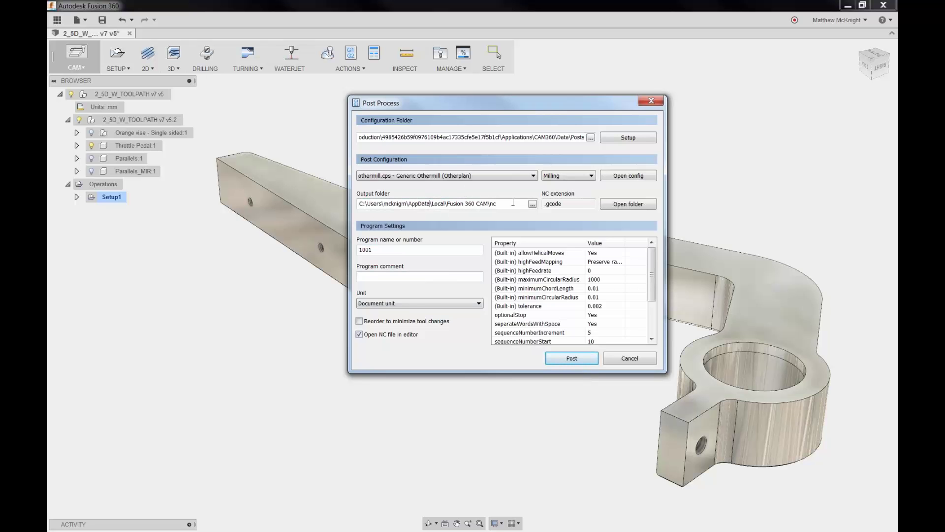
Set the program number to 1002 for post-processing Setup1 and keep the document unit as the output unit.
{"action": "left_click", "coordinate": [567, 203]}
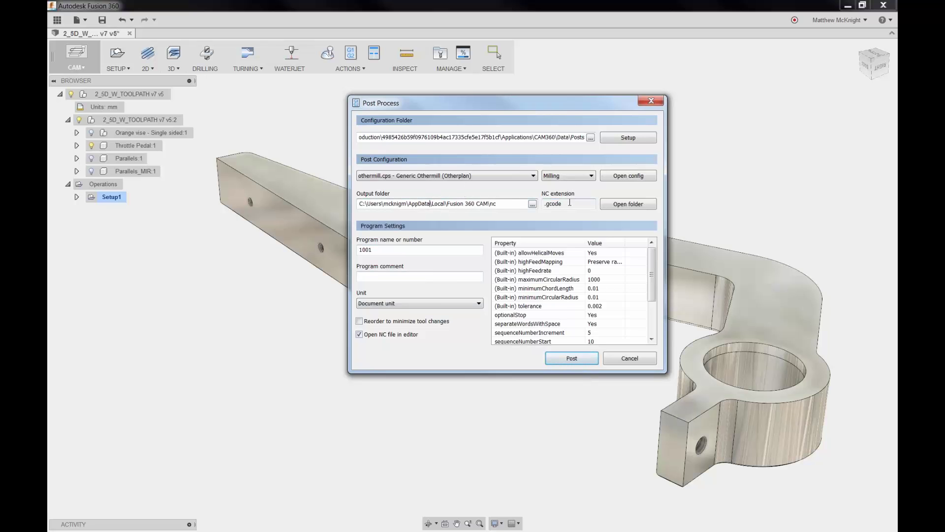
{"action": "double_click", "coordinate": [386, 250]}
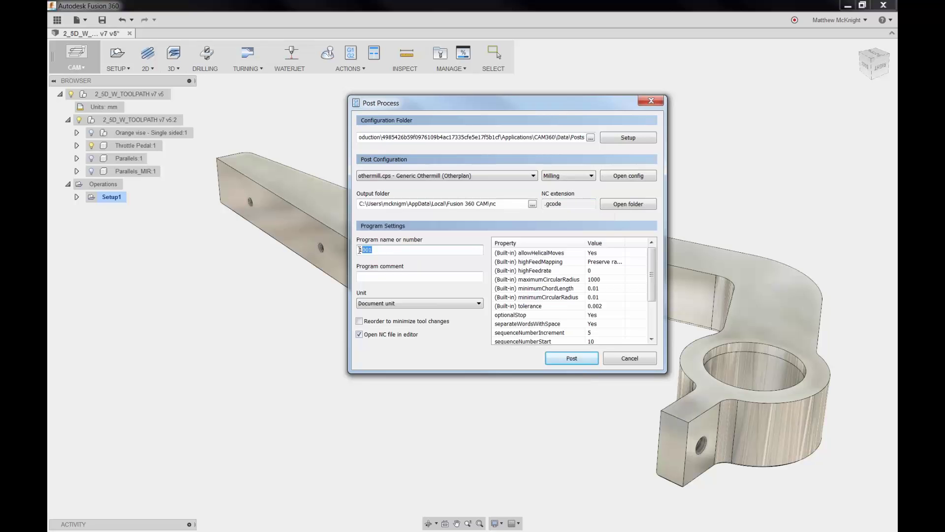
{"action": "left_click", "coordinate": [386, 250]}
{"action": "left_click", "coordinate": [417, 304]}
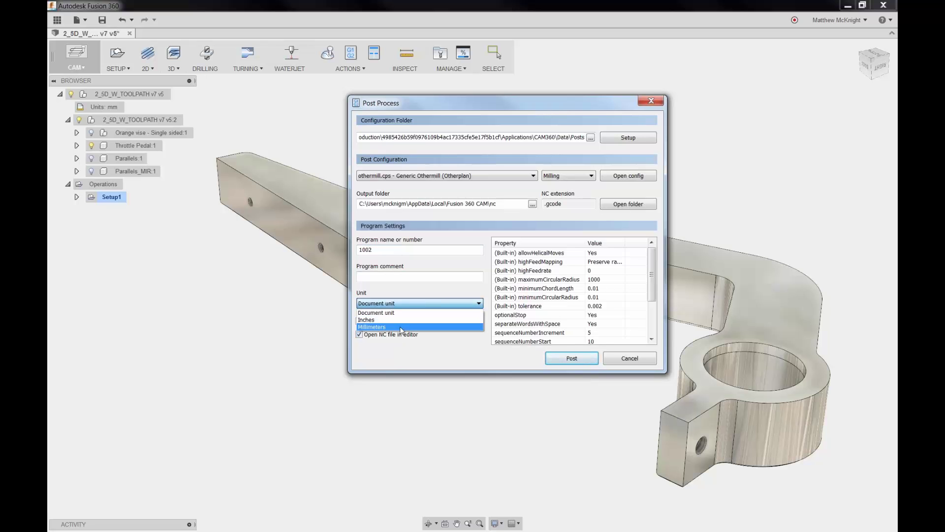
{"action": "left_click", "coordinate": [412, 303]}
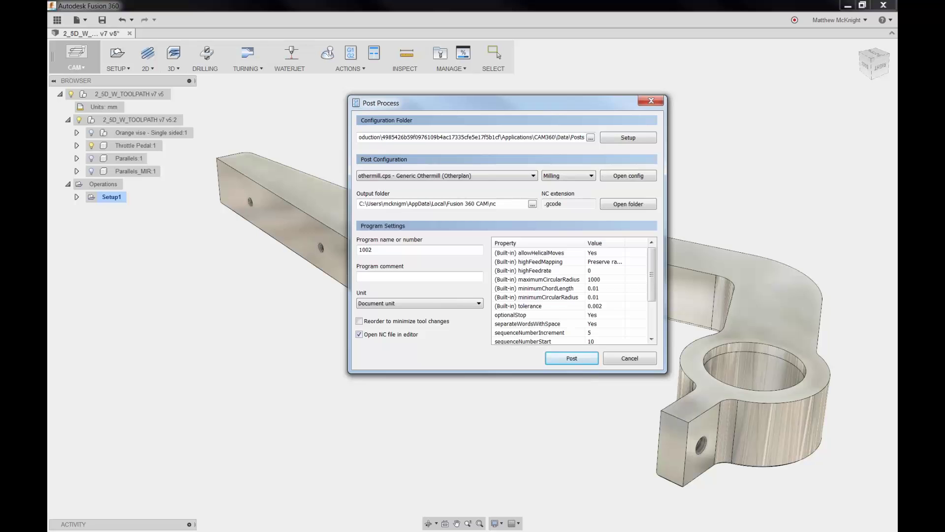
Try to post Setup1 with the Generic Othermill configuration as 1002.gcode, and close the resulting log.
{"action": "left_click", "coordinate": [571, 358]}
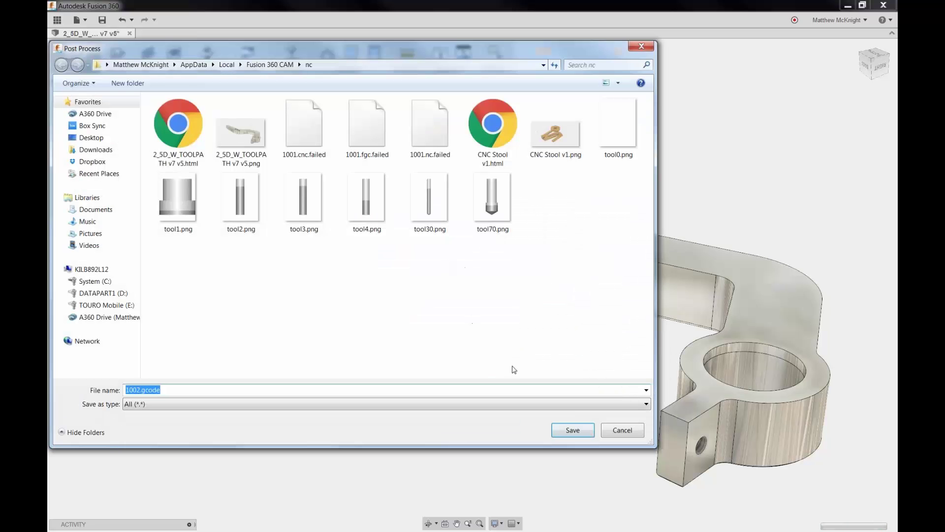
{"action": "left_click", "coordinate": [573, 430]}
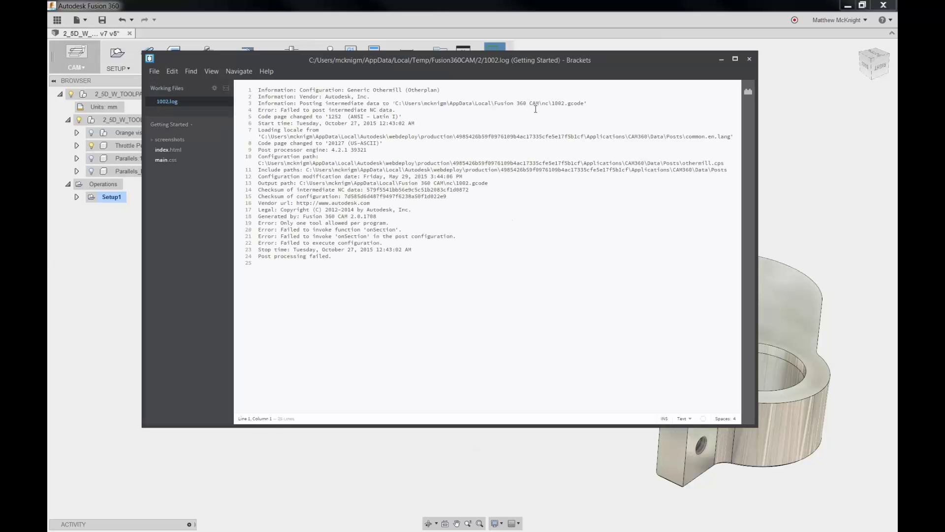
{"action": "left_click", "coordinate": [750, 59]}
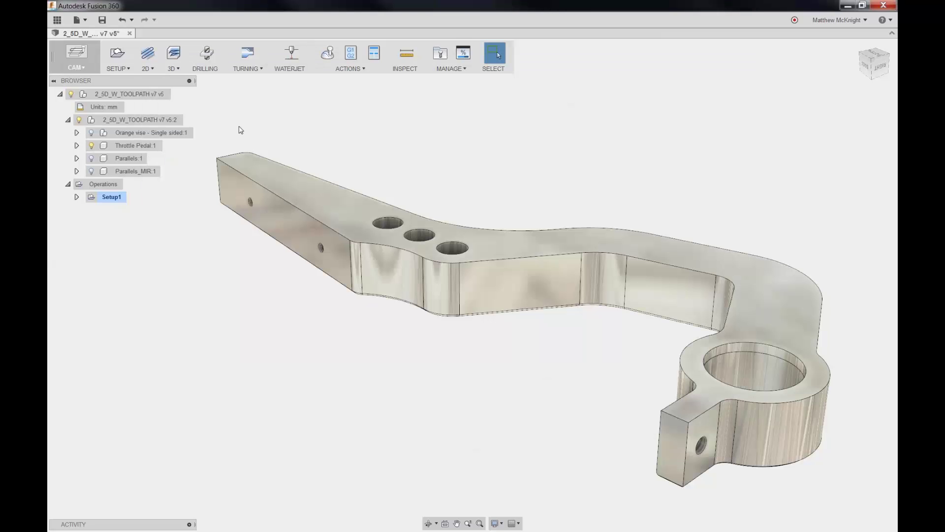
Post-process Setup1 with the haas.cps Generic HAAS configuration and save the program as 1002.nc.
{"action": "left_click", "coordinate": [350, 52]}
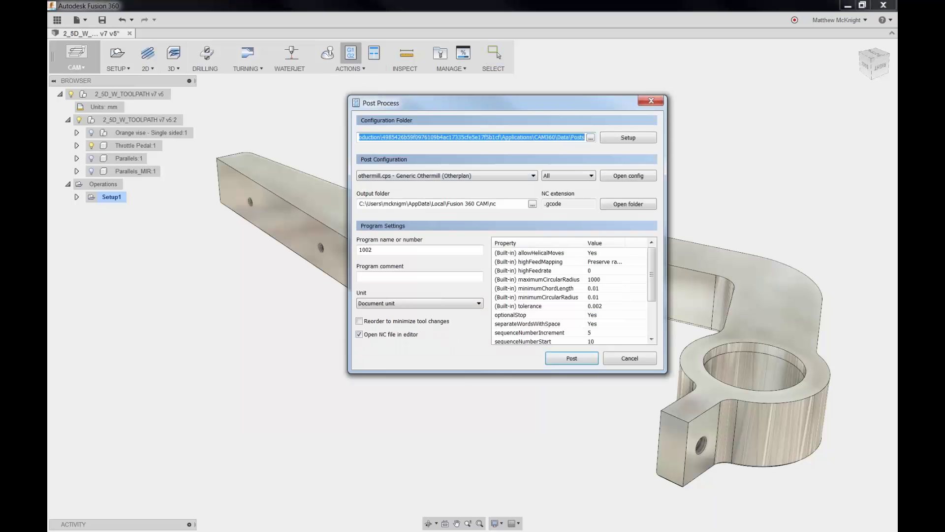
{"action": "left_click", "coordinate": [534, 176]}
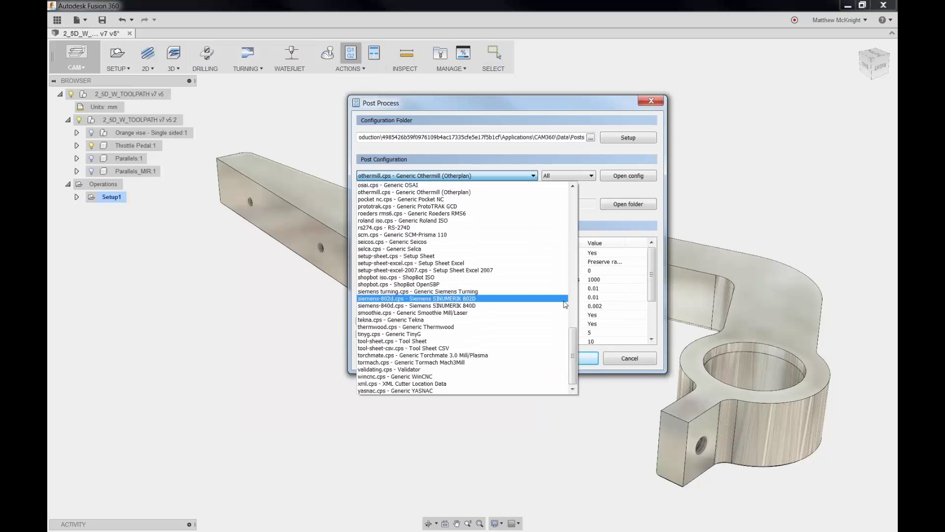
{"action": "left_click_drag", "start_coordinate": [574, 334], "coordinate": [574, 274]}
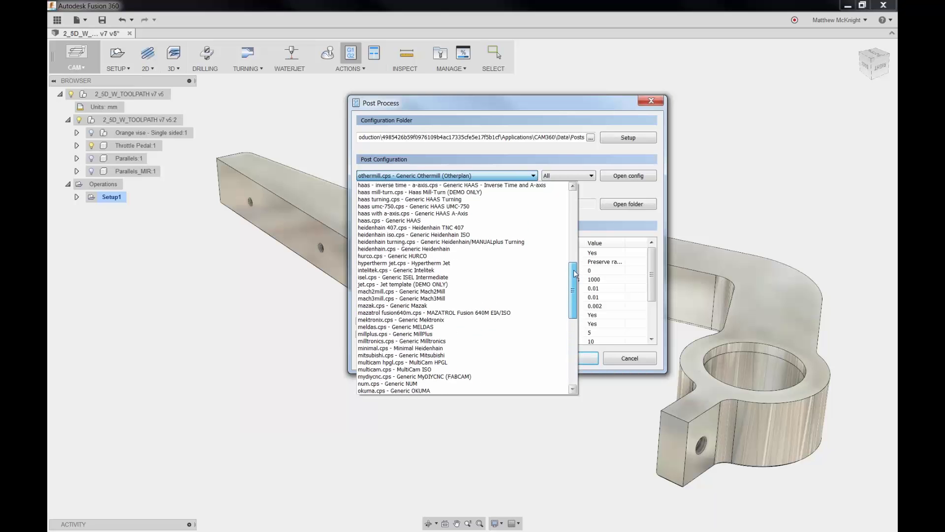
{"action": "left_click", "coordinate": [419, 221]}
{"action": "left_click", "coordinate": [571, 358]}
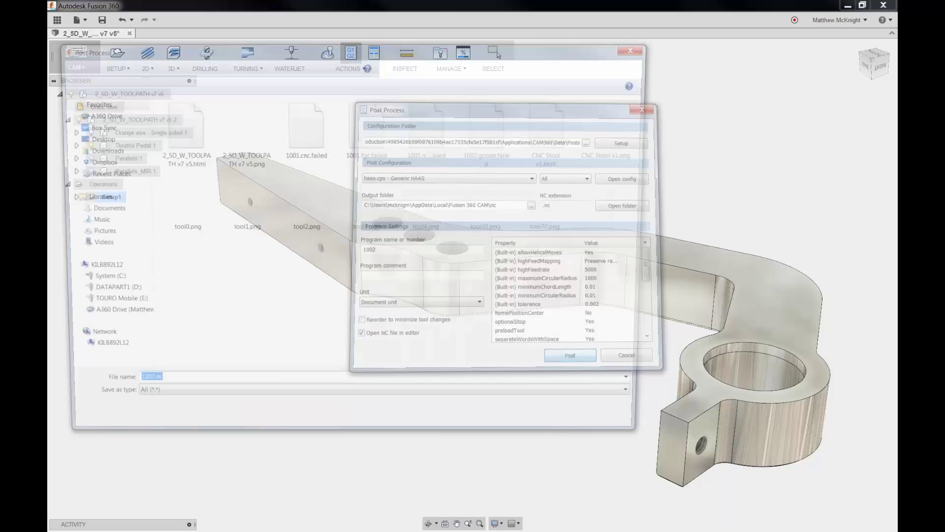
{"action": "left_click", "coordinate": [570, 430]}
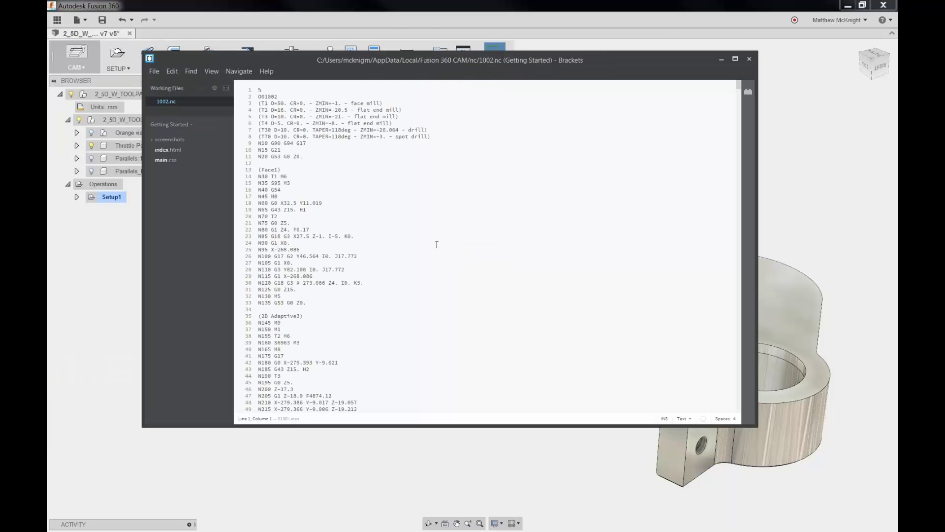
Examine the header, the Face1 block and the start of the 2D Adaptive3 block in 1002.nc.
{"action": "left_click", "coordinate": [359, 196]}
{"action": "left_click_drag", "start_coordinate": [257, 89], "coordinate": [302, 156]}
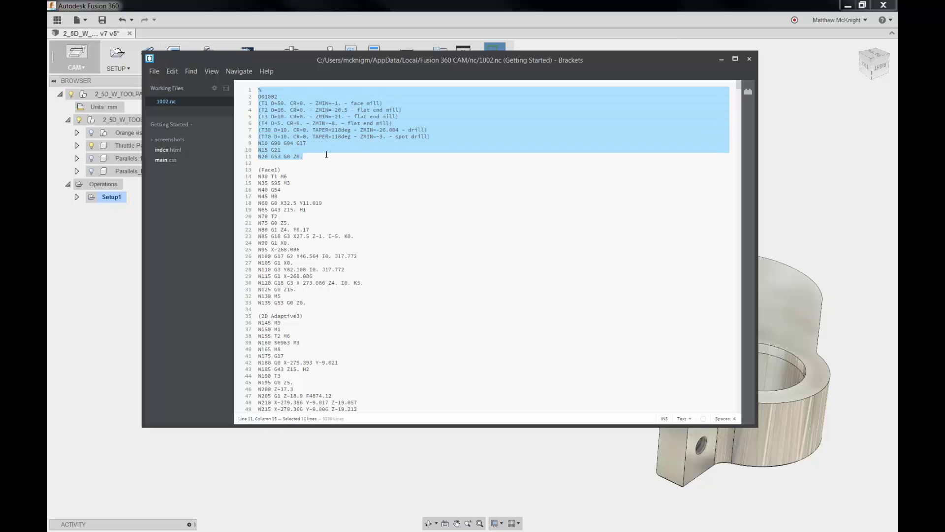
{"action": "left_click", "coordinate": [326, 154]}
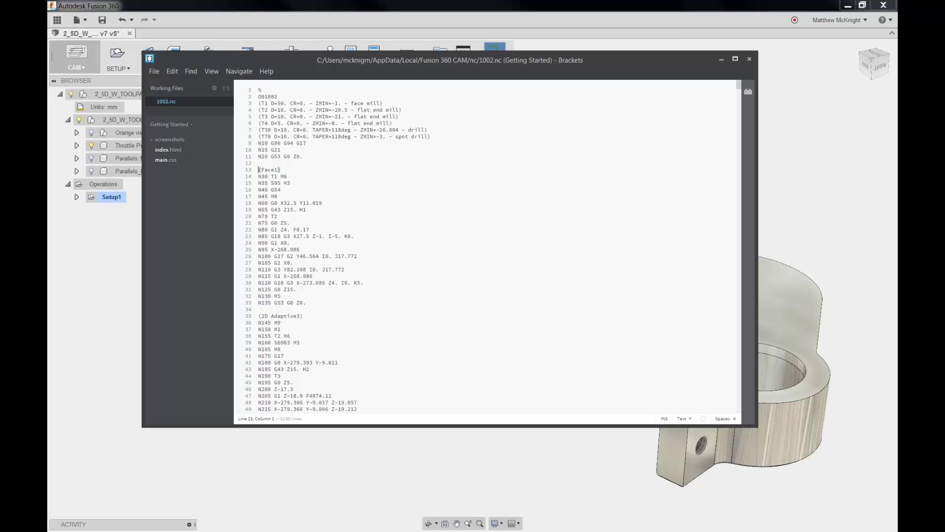
{"action": "left_click_drag", "start_coordinate": [258, 170], "coordinate": [311, 303]}
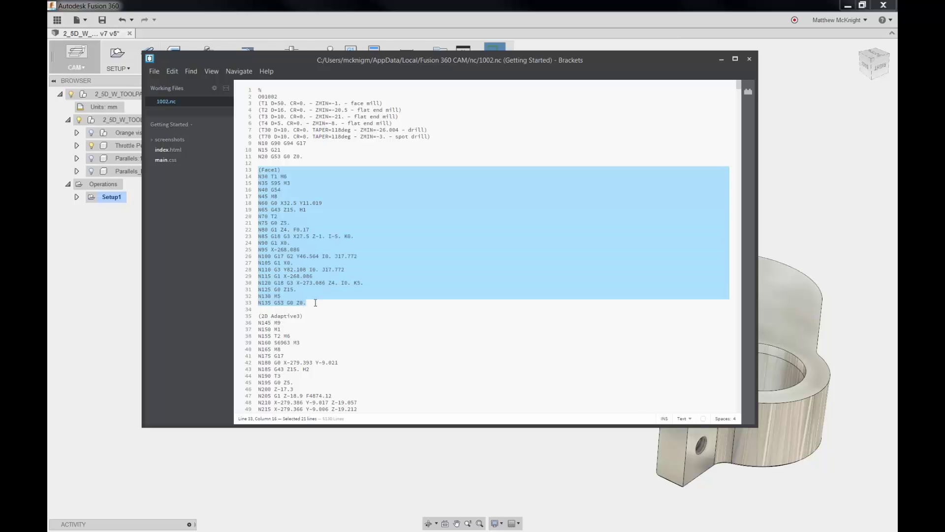
{"action": "scroll", "coordinate": [316, 302], "scroll_direction": "down", "scroll_amount": 5}
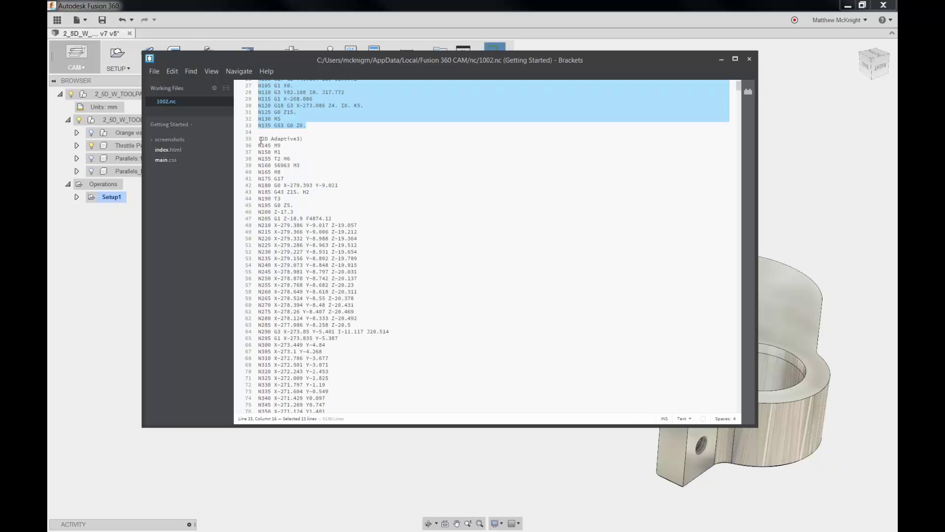
{"action": "left_click_drag", "start_coordinate": [260, 139], "coordinate": [367, 418]}
{"action": "left_click", "coordinate": [370, 308]}
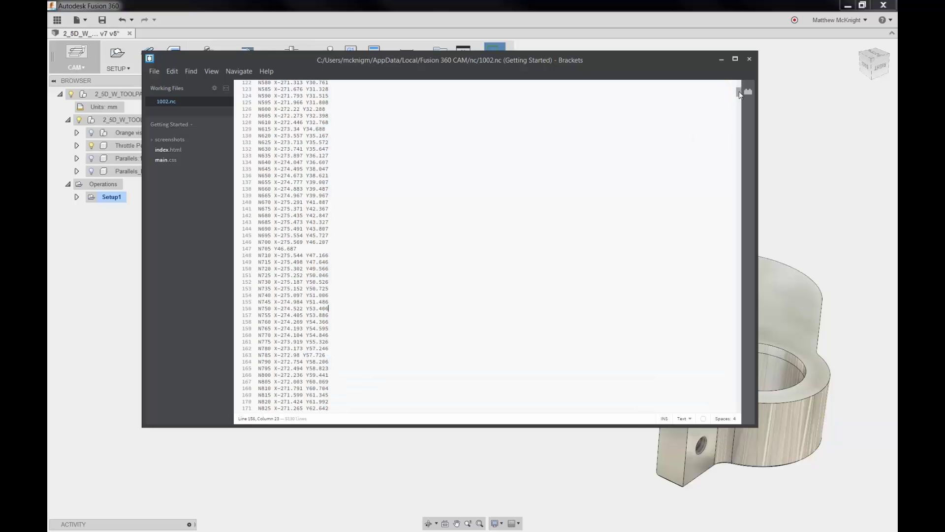
Examine the Drill2 and Circular1 blocks and the end of the program in 1002.nc, and close the editor.
{"action": "left_click_drag", "start_coordinate": [740, 90], "coordinate": [733, 387]}
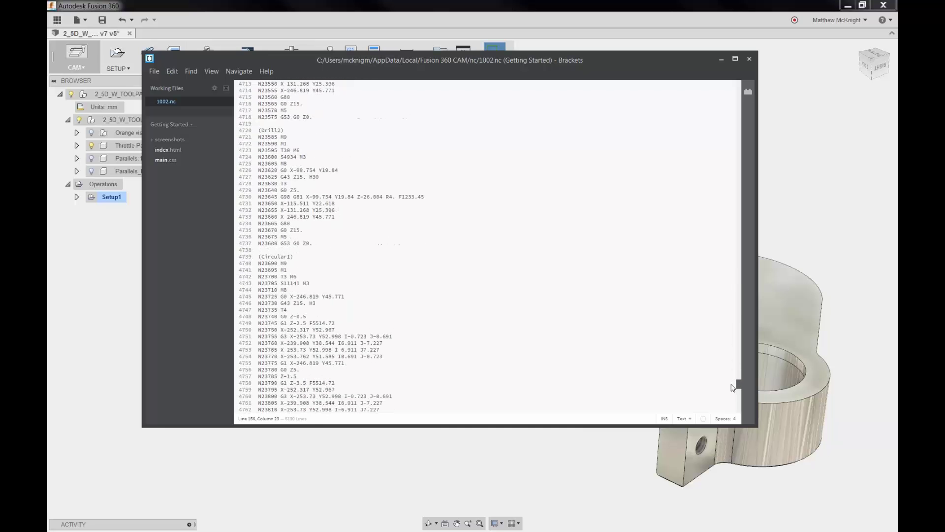
{"action": "left_click", "coordinate": [283, 130]}
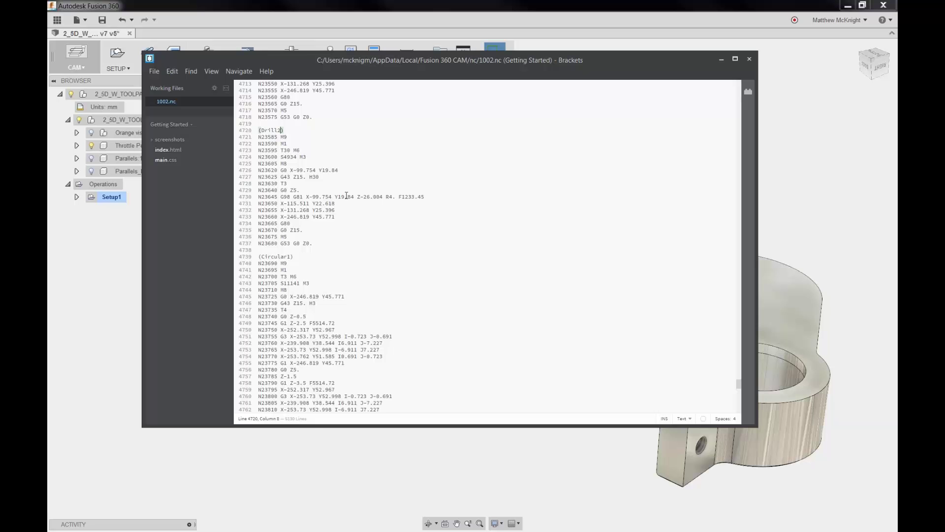
{"action": "left_click", "coordinate": [288, 257]}
{"action": "scroll", "coordinate": [318, 271], "scroll_direction": "down", "scroll_amount": 15}
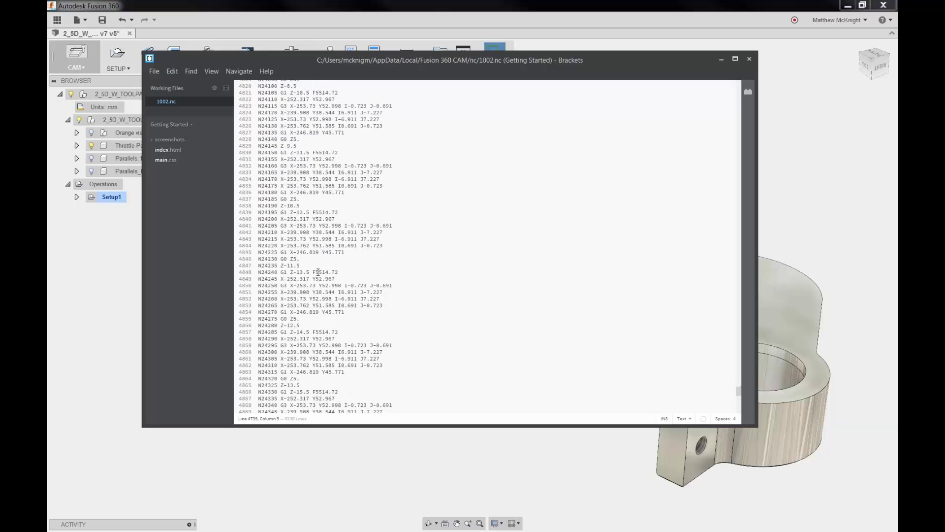
{"action": "scroll", "coordinate": [318, 272], "scroll_direction": "down", "scroll_amount": 8}
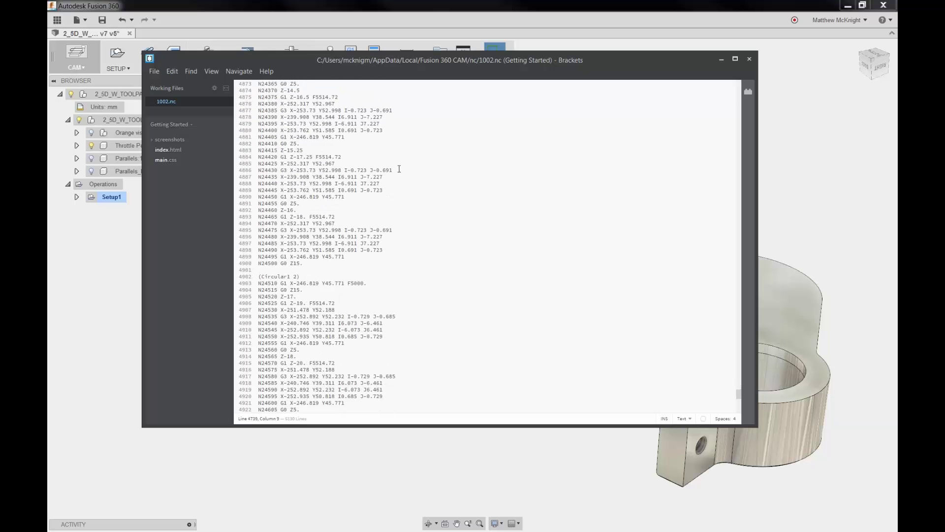
{"action": "left_click", "coordinate": [324, 156]}
{"action": "scroll", "coordinate": [398, 220], "scroll_direction": "down", "scroll_amount": 20}
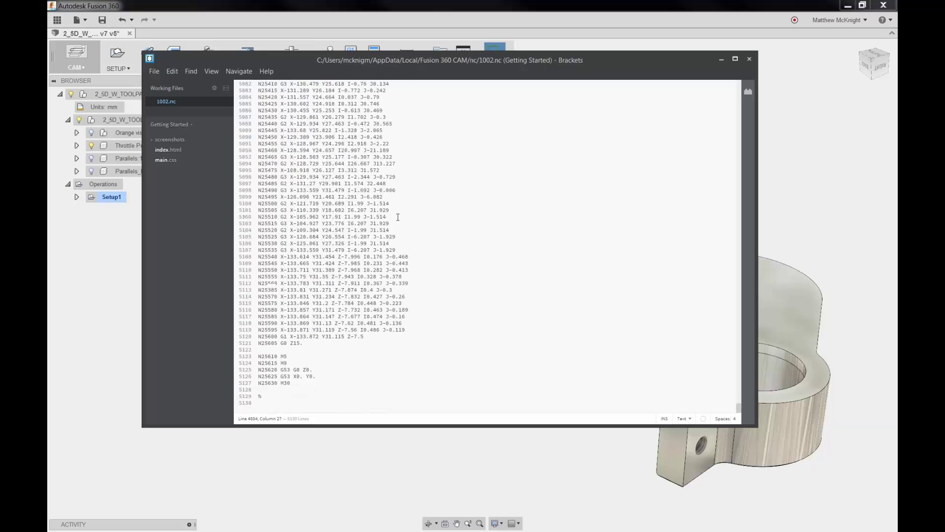
{"action": "left_click", "coordinate": [749, 59]}
{"action": "left_click", "coordinate": [748, 59]}
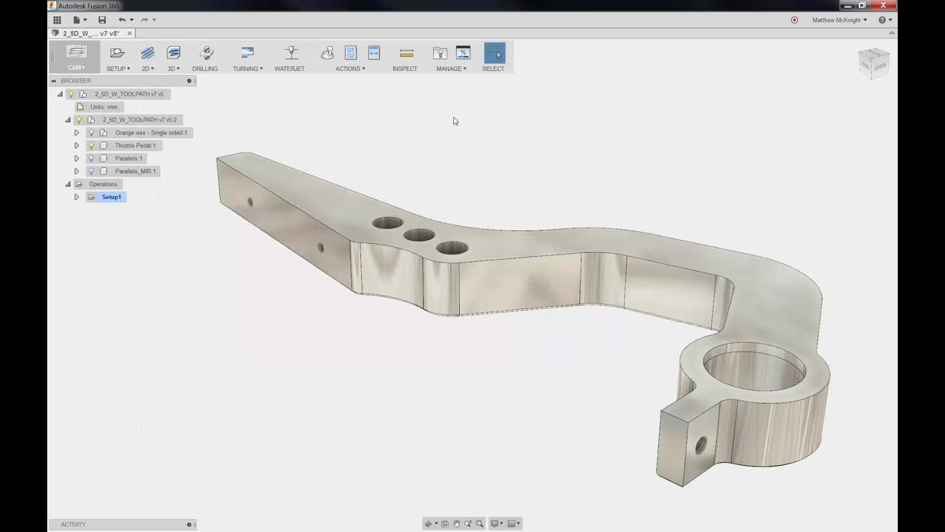
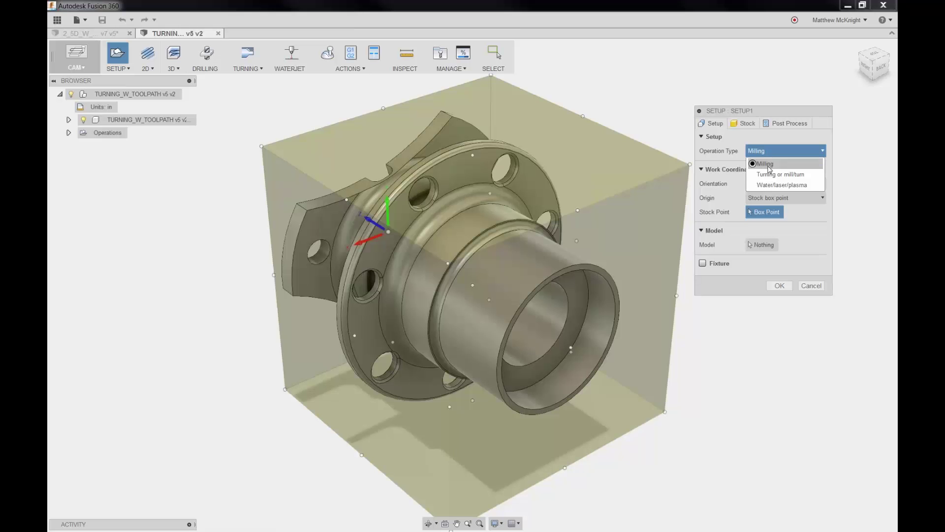
Set the operation type of the new setup for the turned hub part to Turning or mill/turn.
{"action": "left_click", "coordinate": [769, 175]}
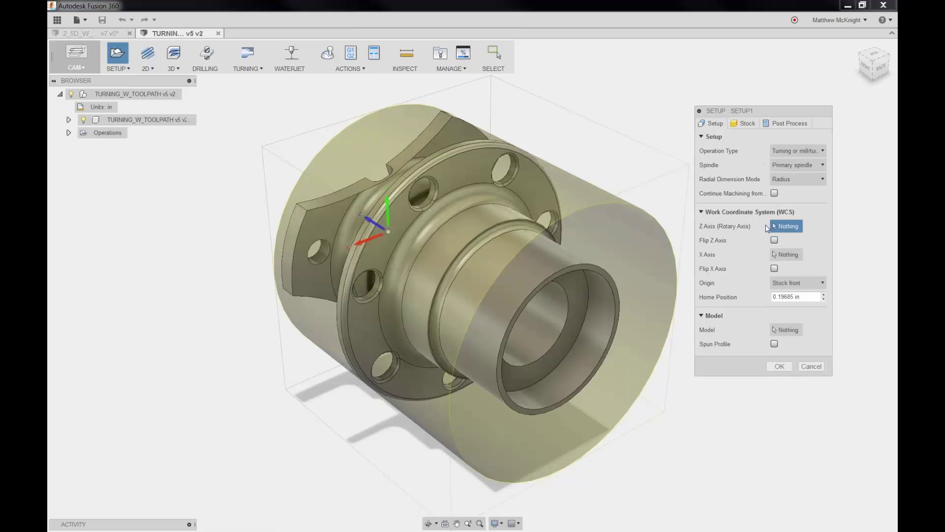
{"action": "middle_click_drag", "start_coordinate": [541, 167], "coordinate": [497, 187]}
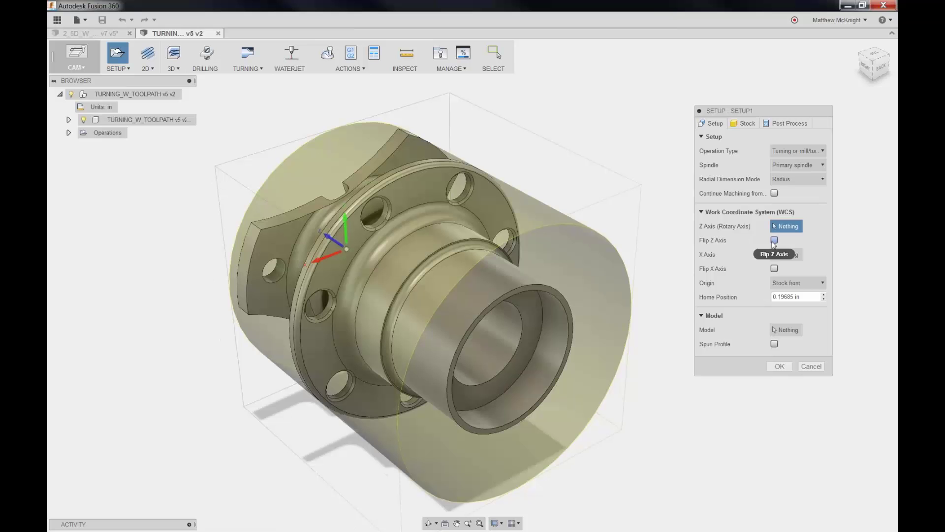
Try a face of the hub as the rotary Z axis with its direction flipped, and clear that selection.
{"action": "left_click", "coordinate": [509, 287]}
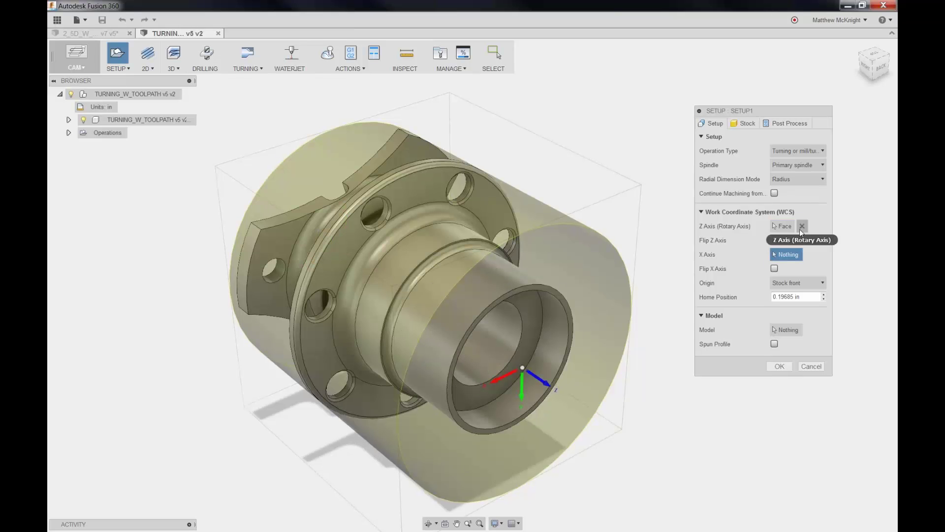
{"action": "left_click", "coordinate": [774, 241]}
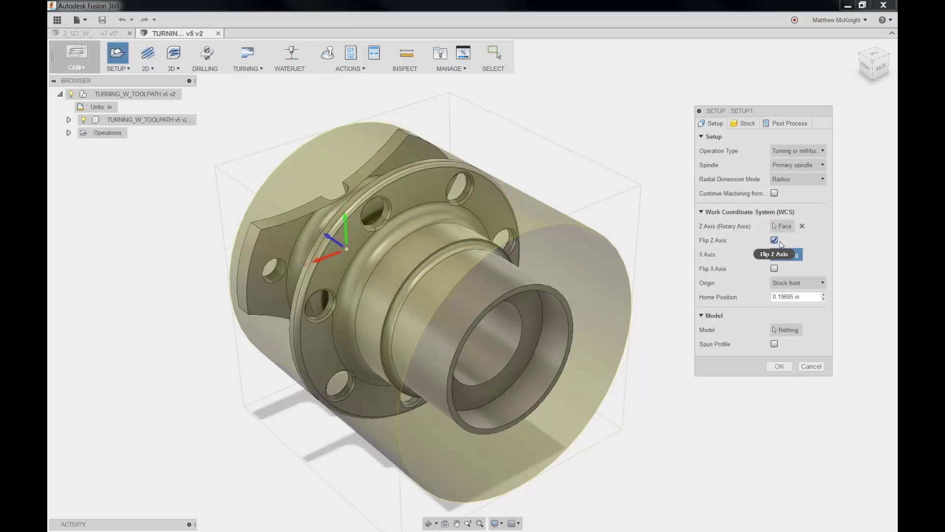
{"action": "left_click", "coordinate": [802, 226]}
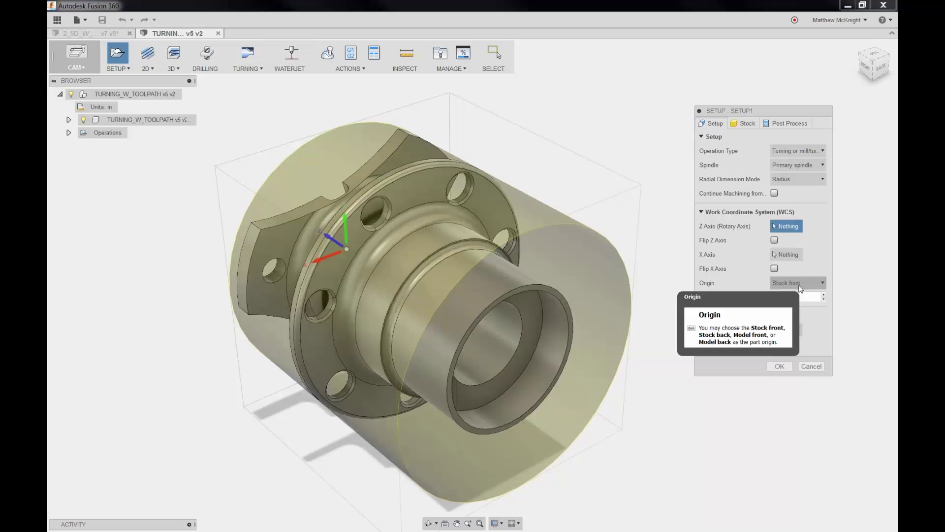
Define the stock as a relative size cylinder with a 0.25 in frontside offset and a 0.5 in backside offset.
{"action": "left_click", "coordinate": [747, 123]}
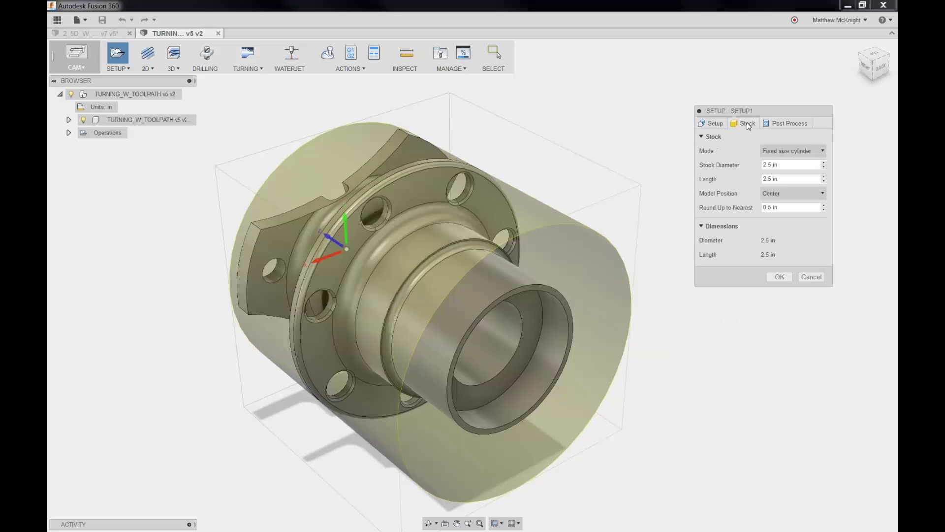
{"action": "left_click", "coordinate": [785, 152]}
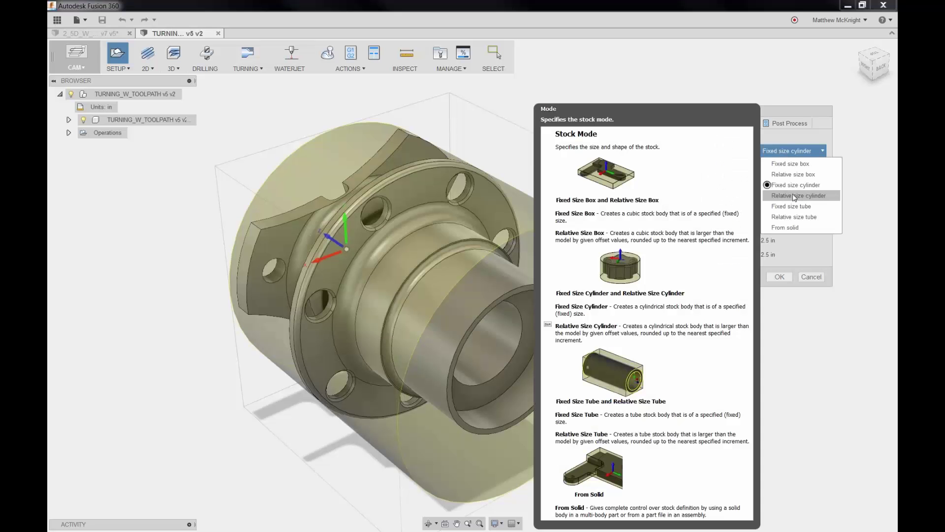
{"action": "left_click", "coordinate": [795, 196]}
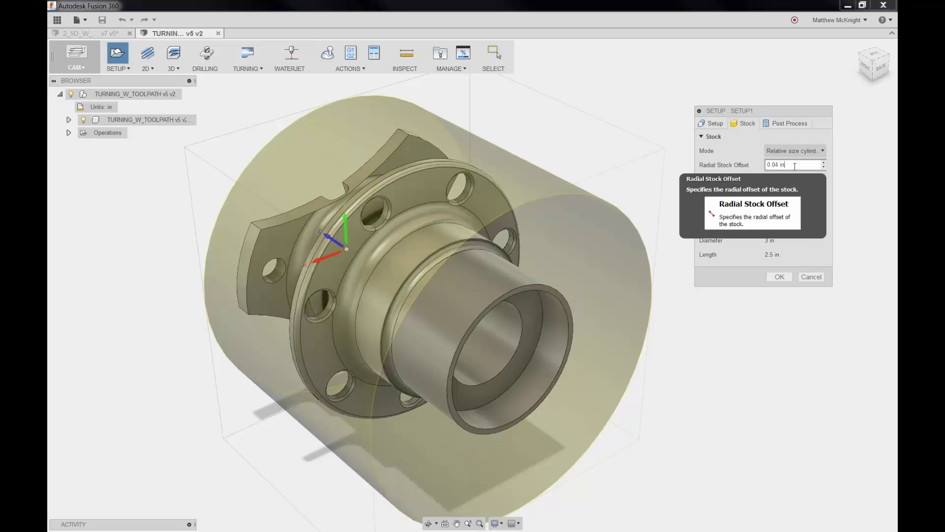
{"action": "left_click", "coordinate": [767, 179]}
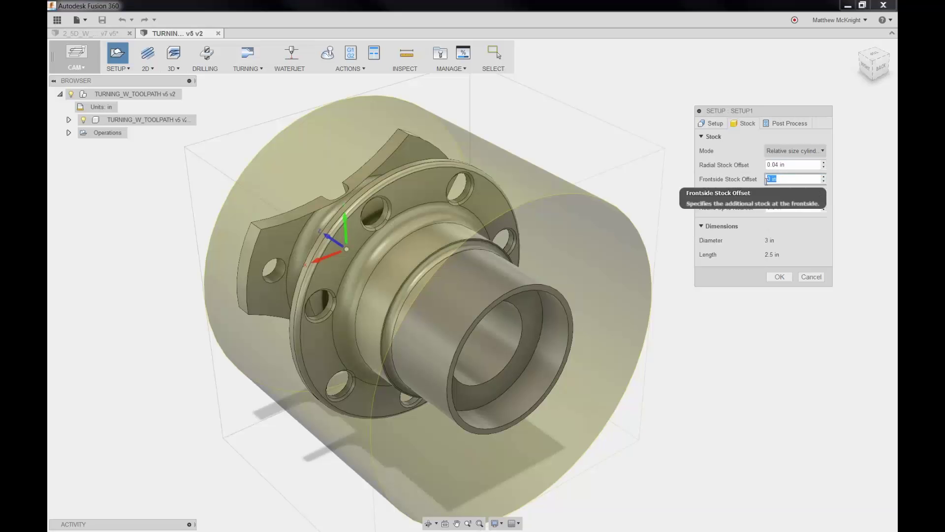
{"action": "type", "text": "25"}
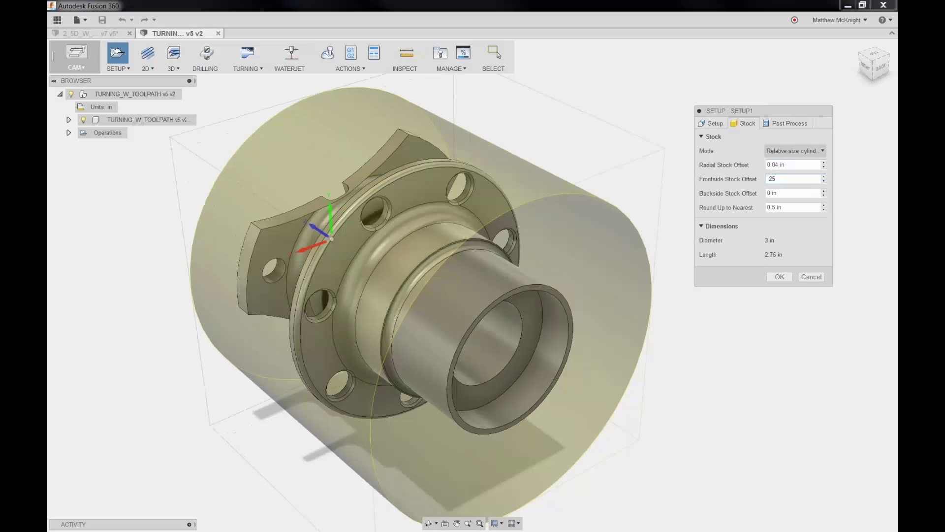
{"action": "left_click", "coordinate": [769, 193]}
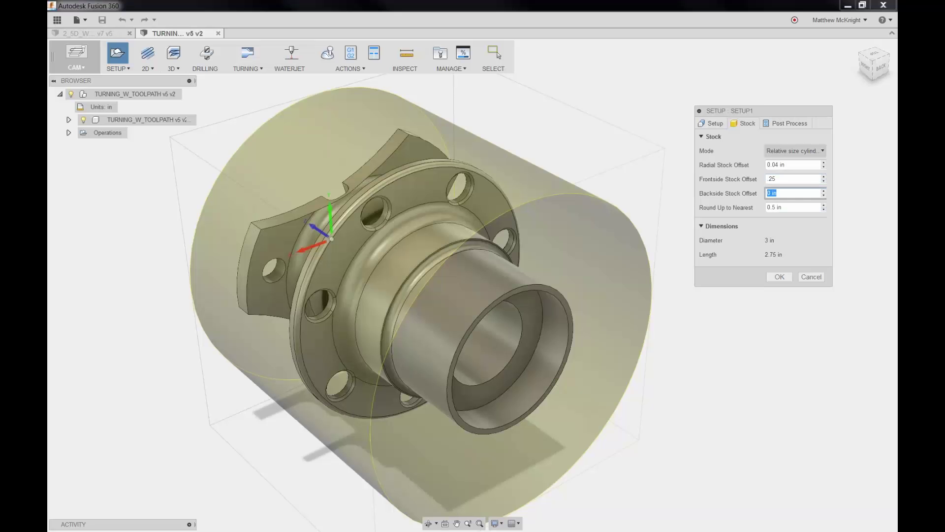
{"action": "key", "text": "BackSpace"}
{"action": "type", "text": ".5"}
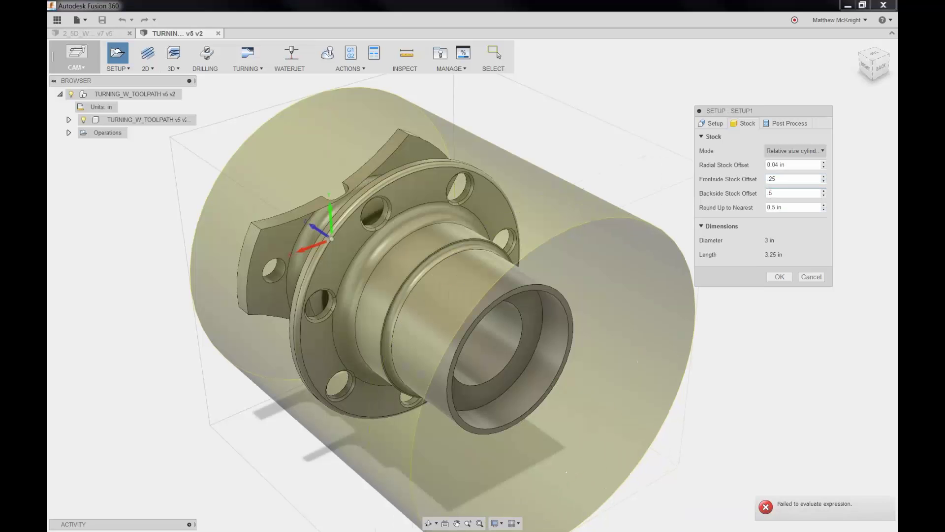
{"action": "left_click", "coordinate": [716, 125]}
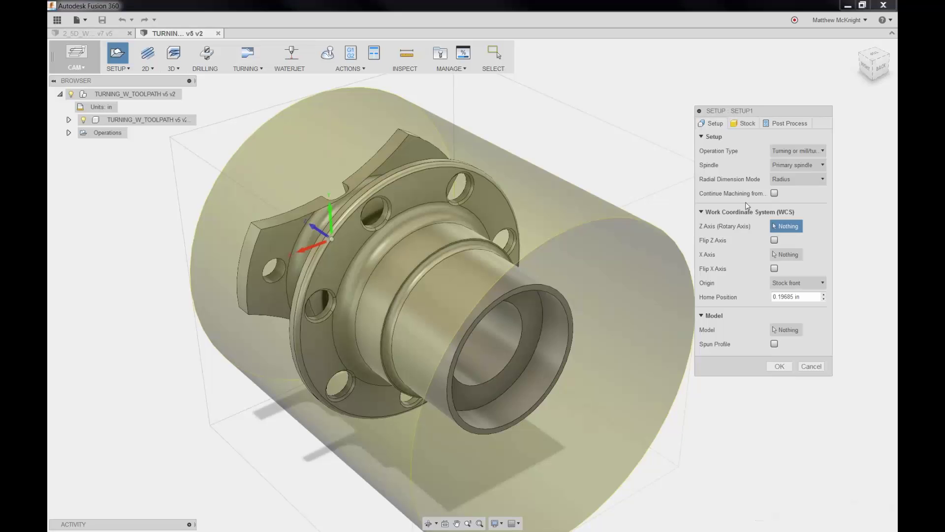
{"action": "left_click", "coordinate": [505, 284]}
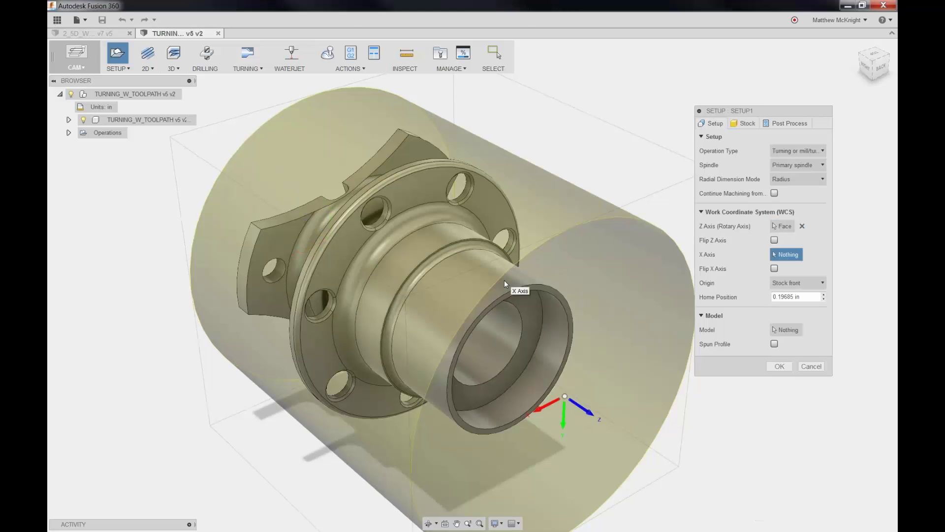
{"action": "left_click", "coordinate": [774, 240]}
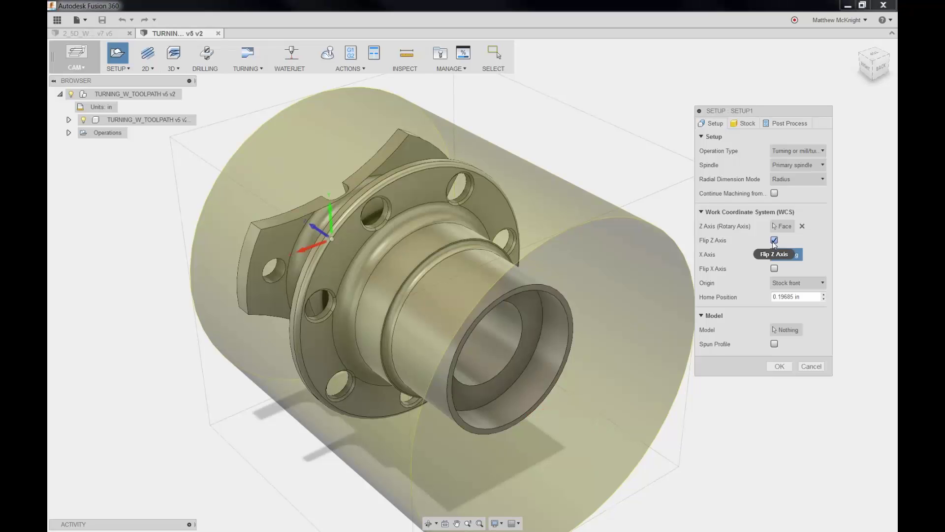
{"action": "left_click", "coordinate": [802, 226]}
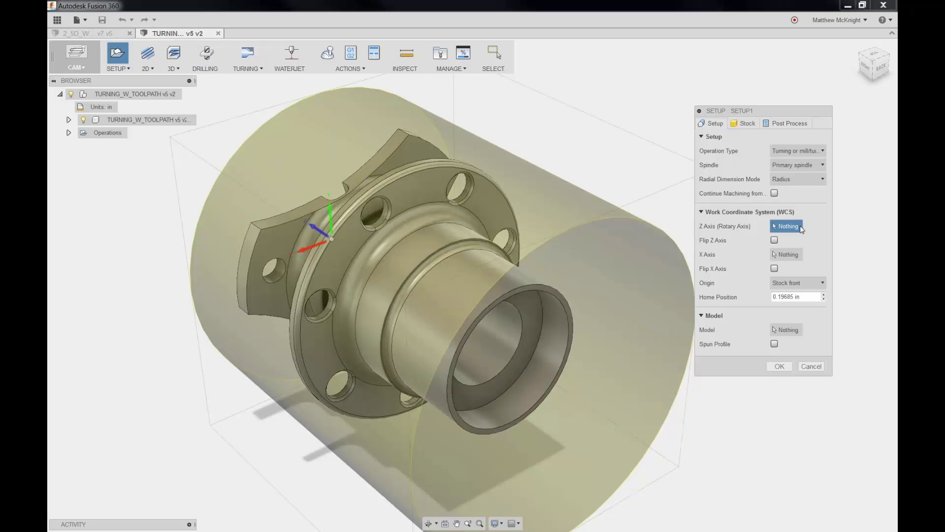
Flip the Z axis direction of the turning setup without picking an axis reference, and accept the setup.
{"action": "left_click", "coordinate": [773, 241]}
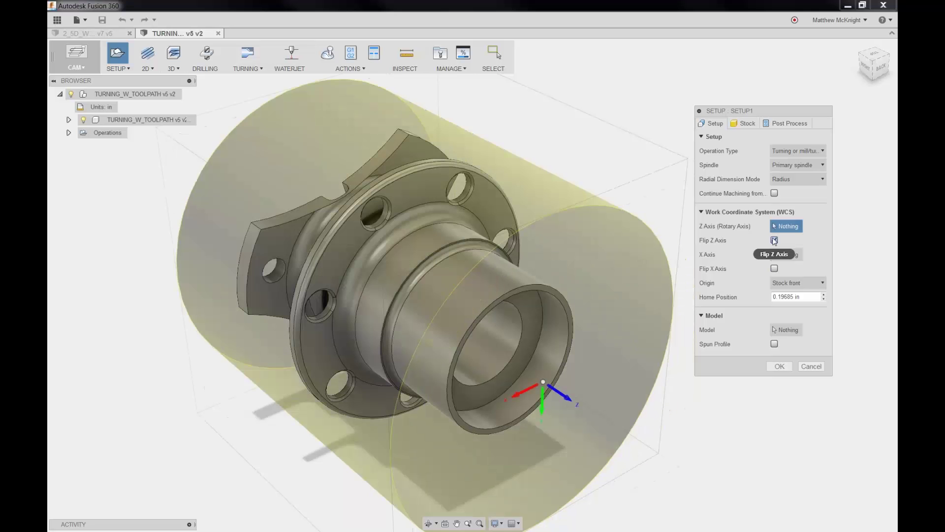
{"action": "left_click", "coordinate": [786, 367]}
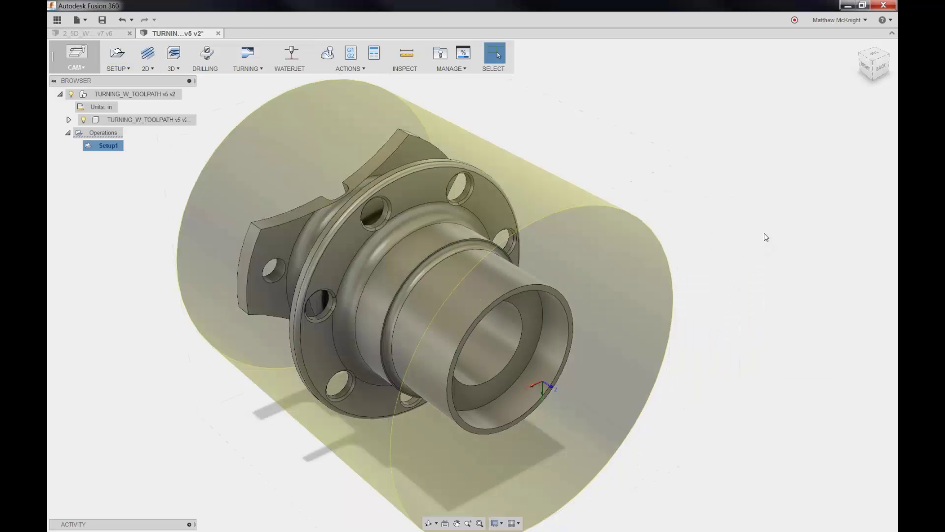
Look over the available turning operations and the turning document's tools in the CAM tool library, and close the library.
{"action": "mouse_move", "coordinate": [240, 169]}
{"action": "middle_mouse_down", "text": "shift"}
{"action": "mouse_move", "coordinate": [280, 165]}
{"action": "mouse_move", "coordinate": [252, 175]}
{"action": "middle_mouse_up", "text": "shift"}
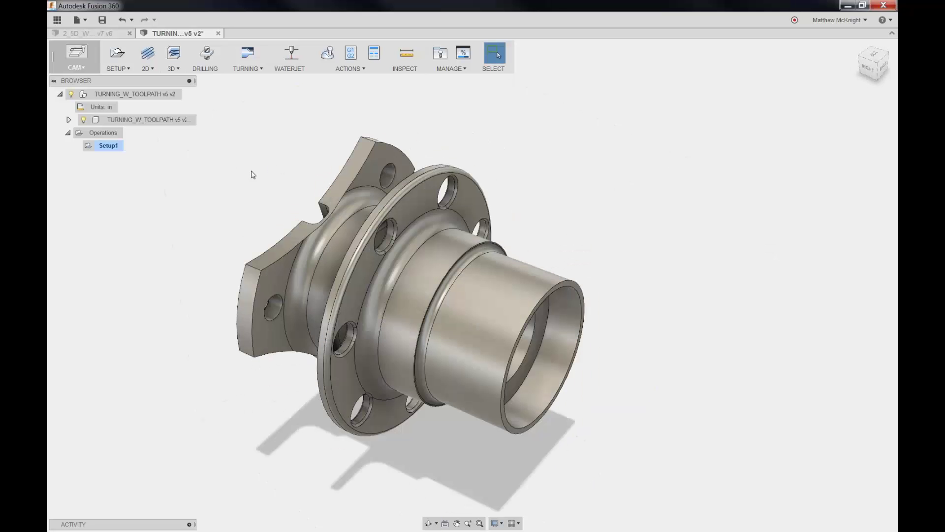
{"action": "left_click", "coordinate": [248, 69]}
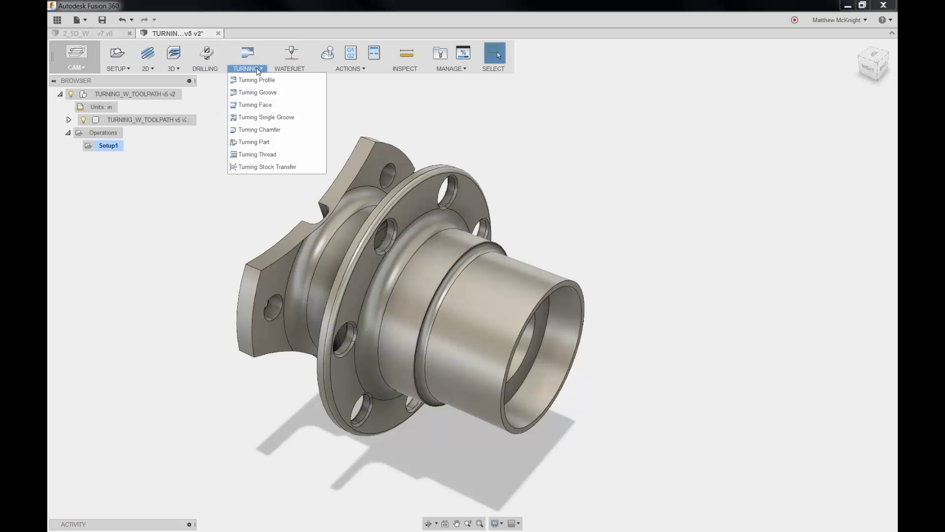
{"action": "left_click", "coordinate": [440, 55]}
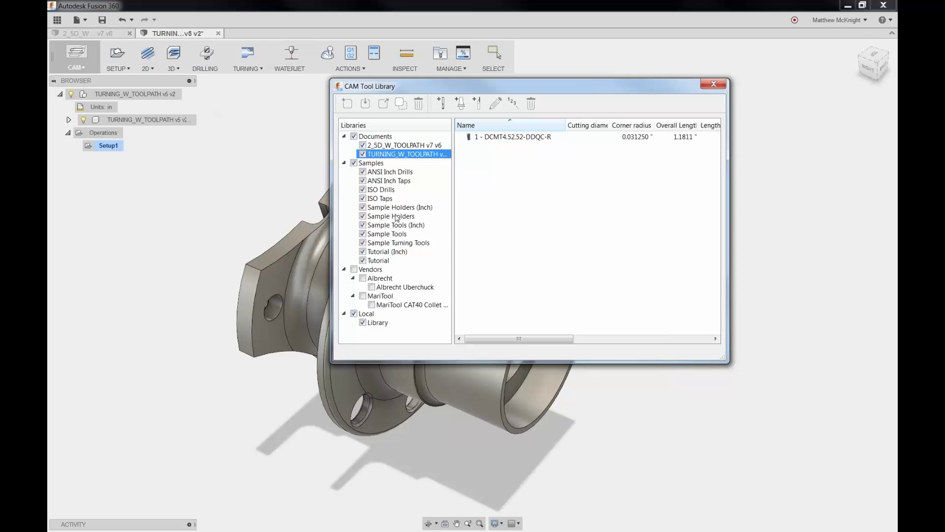
{"action": "left_click", "coordinate": [702, 87]}
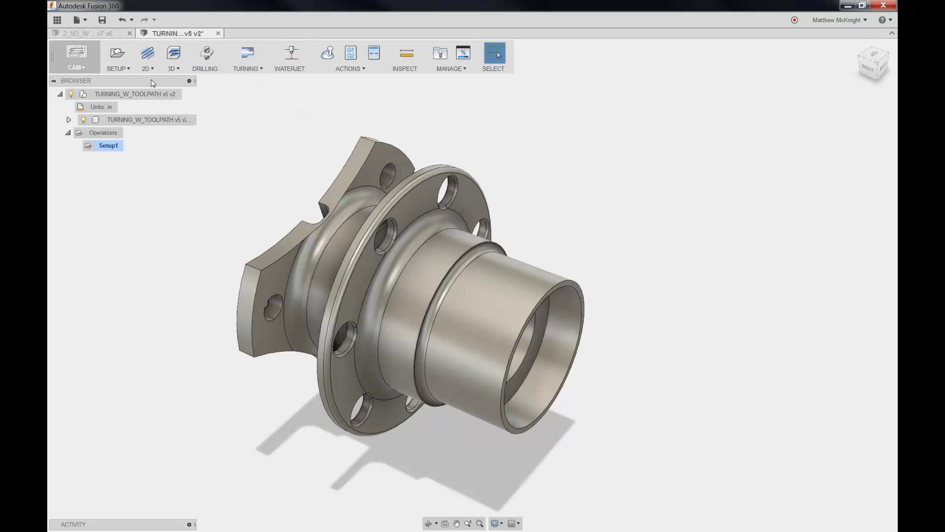
Create a Turning Face operation in Setup1 using tool 1 - DCMT4.52.52-DDQC-R with its preset feeds and speeds.
{"action": "left_click", "coordinate": [250, 69]}
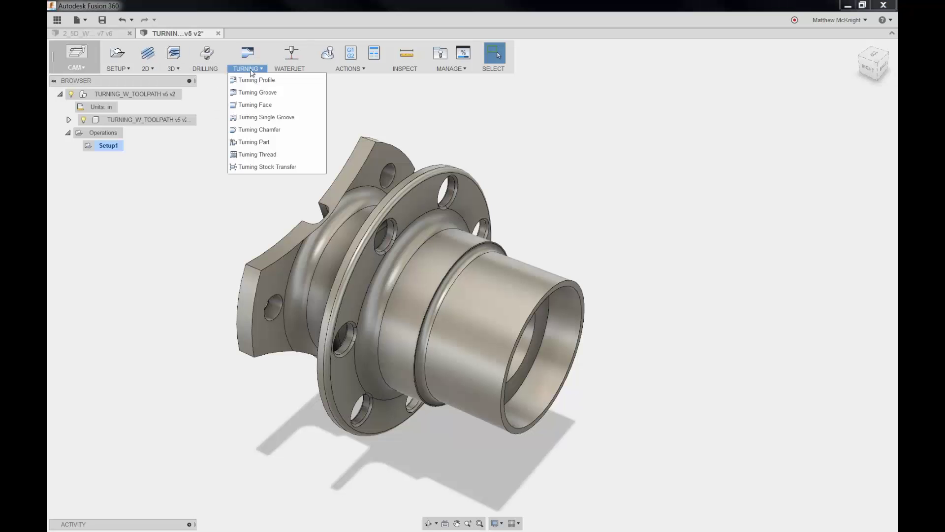
{"action": "left_click", "coordinate": [253, 105]}
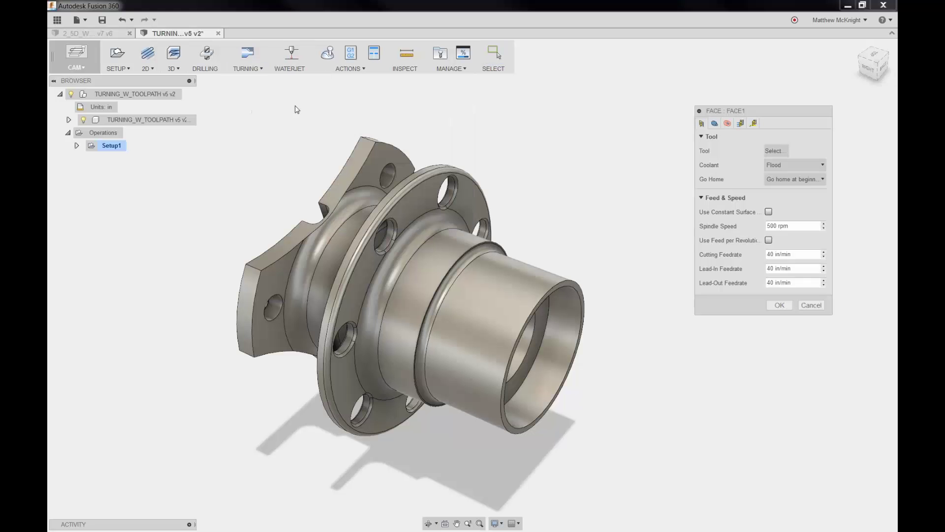
{"action": "left_click", "coordinate": [773, 151]}
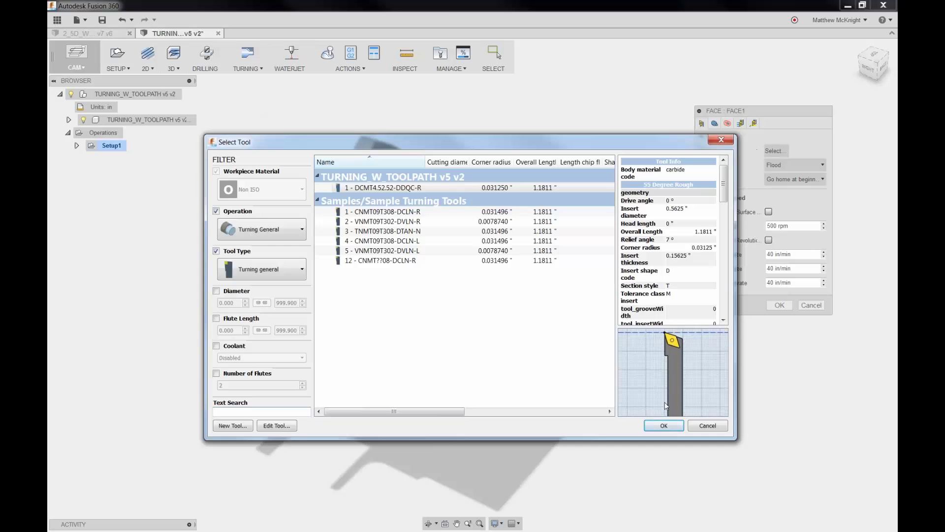
{"action": "left_click", "coordinate": [664, 426]}
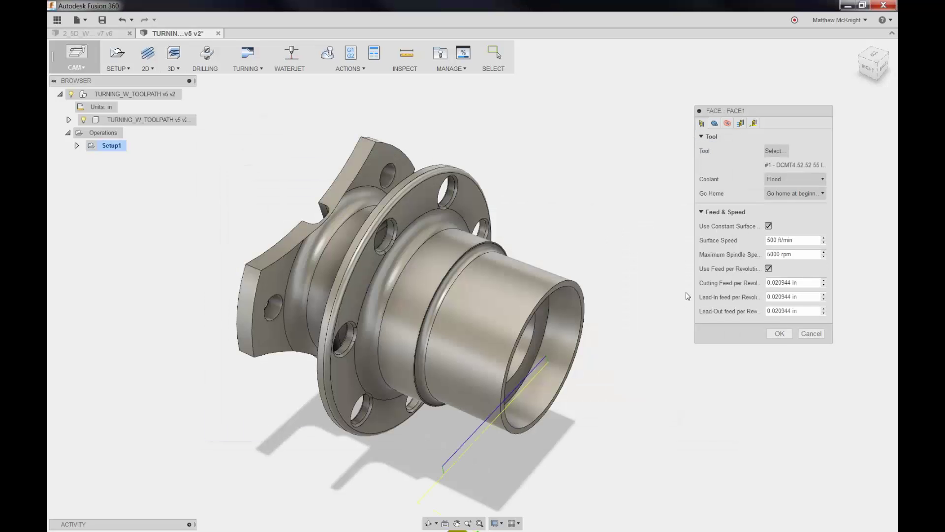
{"action": "left_click", "coordinate": [779, 333]}
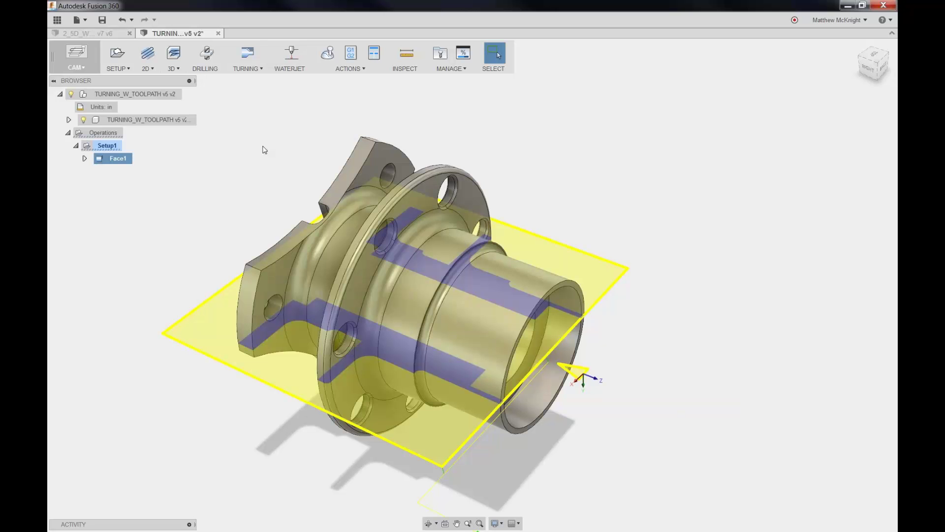
Simulate the Face1 toolpath, make the stock transparent to inspect the cut, and close the simulation.
{"action": "left_click", "coordinate": [326, 55]}
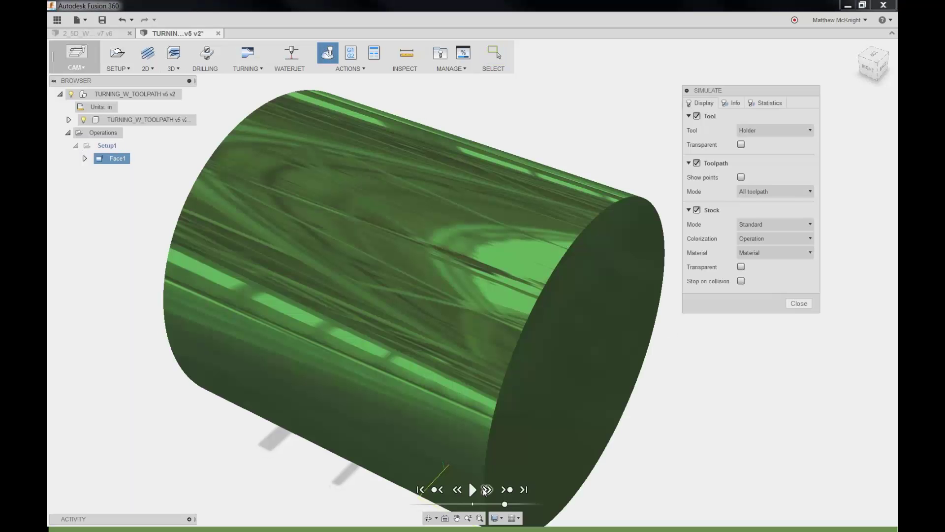
{"action": "left_click", "coordinate": [471, 490]}
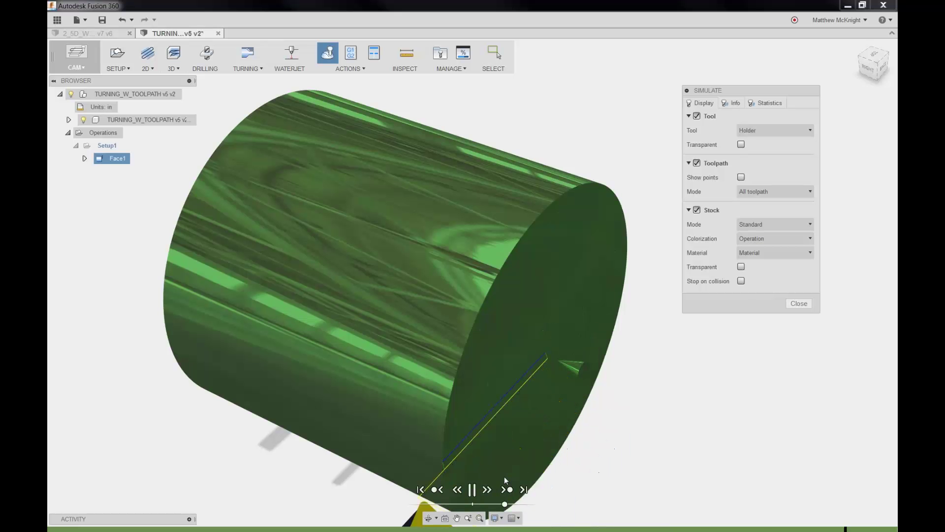
{"action": "left_click", "coordinate": [741, 267]}
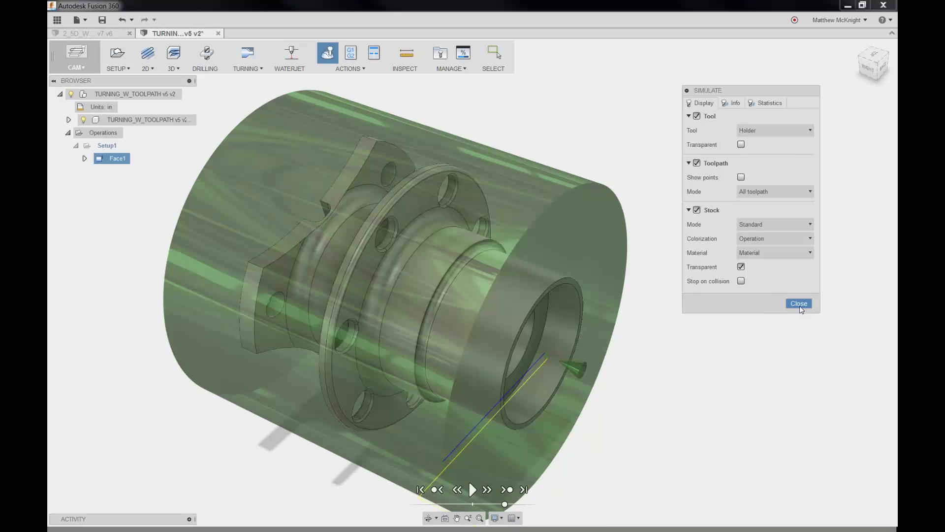
{"action": "left_click", "coordinate": [799, 304]}
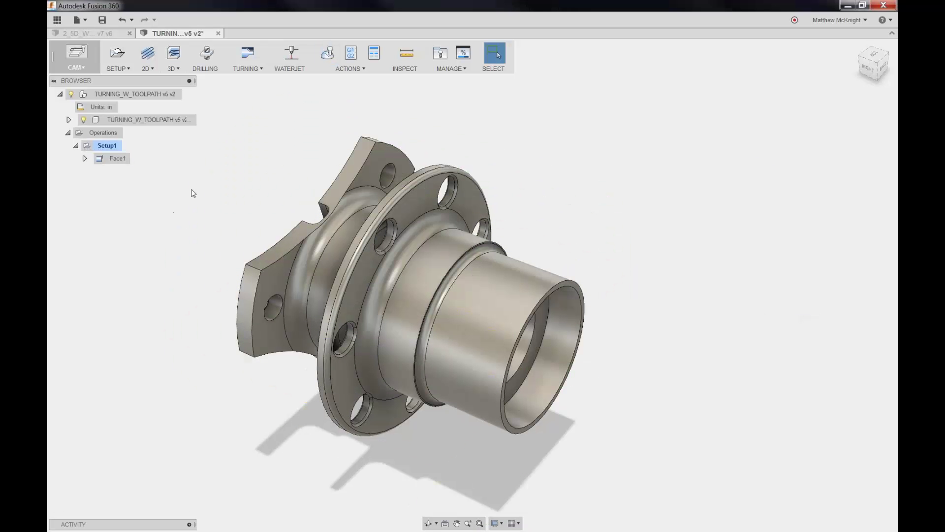
Create an outside, front-to-back Turning Profile operation using tool 1 - DCMT4.52.52-DDQC-R with Allow Grooving turned off.
{"action": "left_click", "coordinate": [246, 69]}
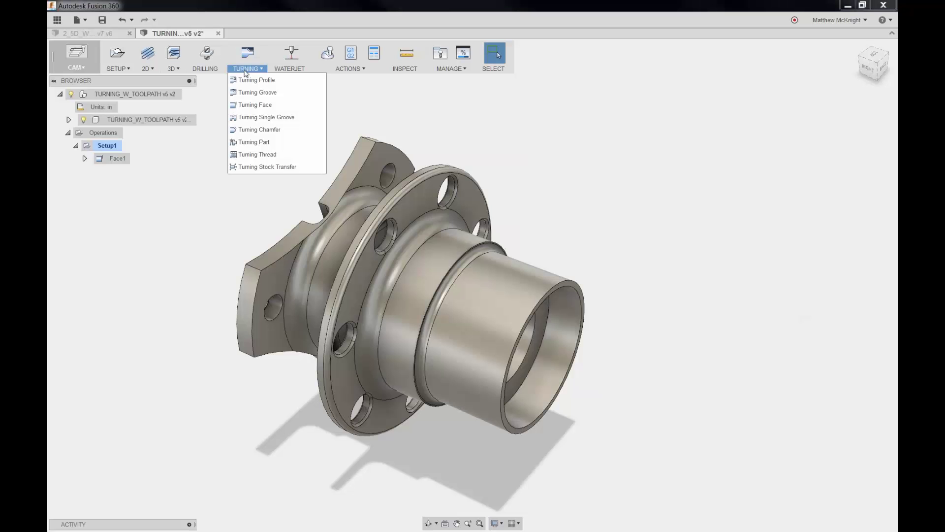
{"action": "left_click", "coordinate": [279, 84]}
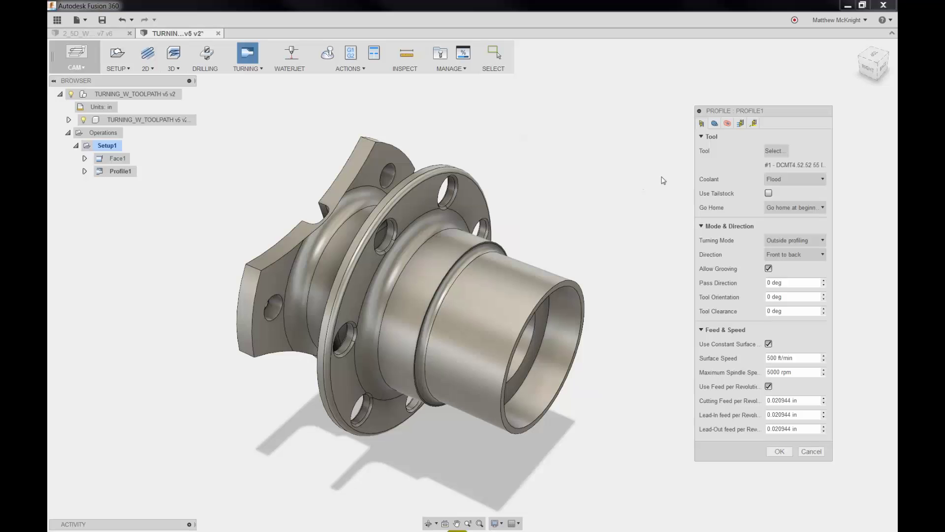
{"action": "left_click", "coordinate": [775, 150]}
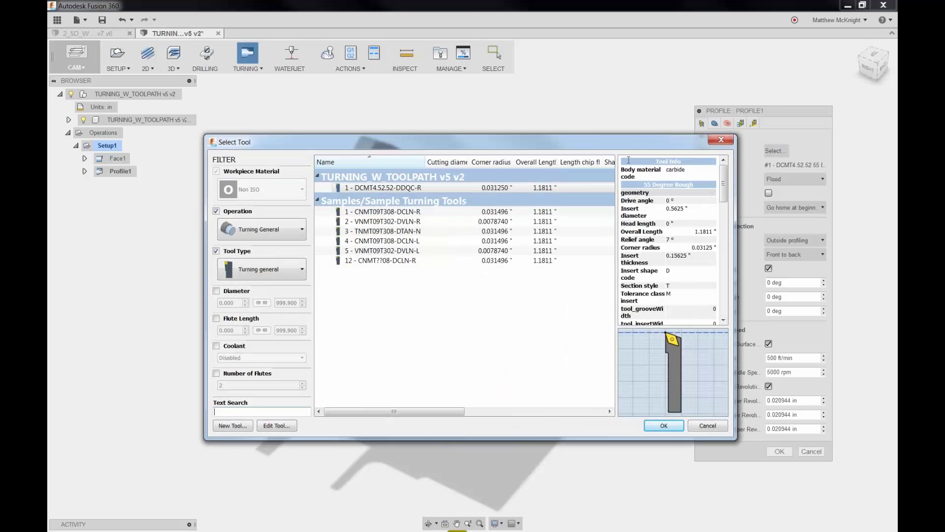
{"action": "left_click", "coordinate": [663, 426]}
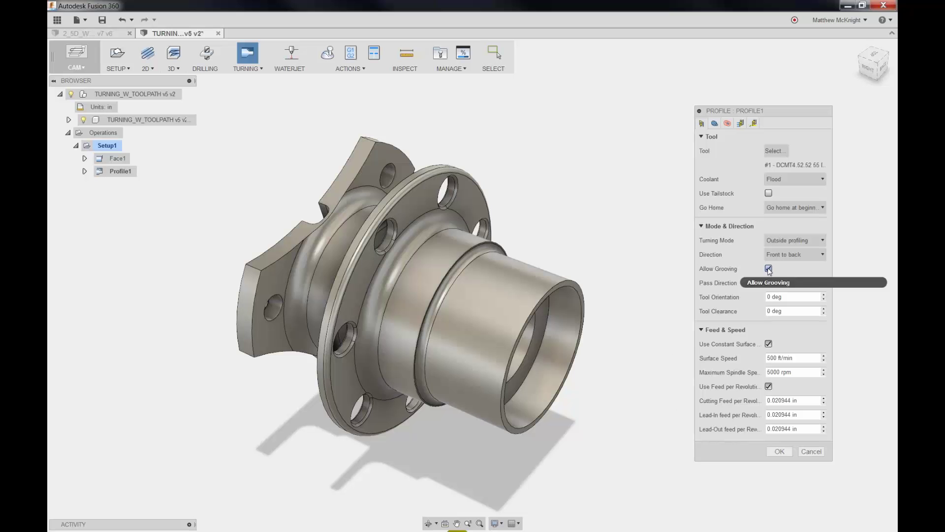
{"action": "mouse_move", "coordinate": [770, 271]}
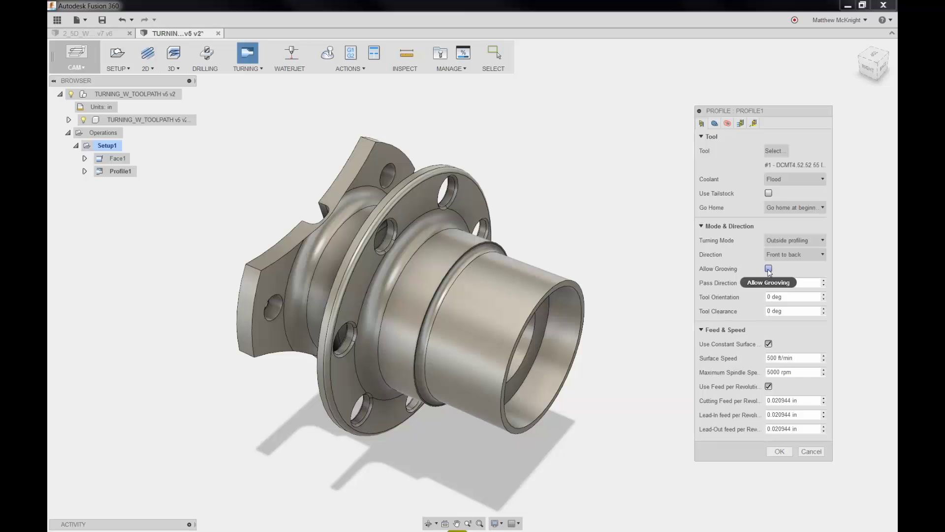
{"action": "left_click", "coordinate": [768, 268]}
{"action": "left_click", "coordinate": [779, 452]}
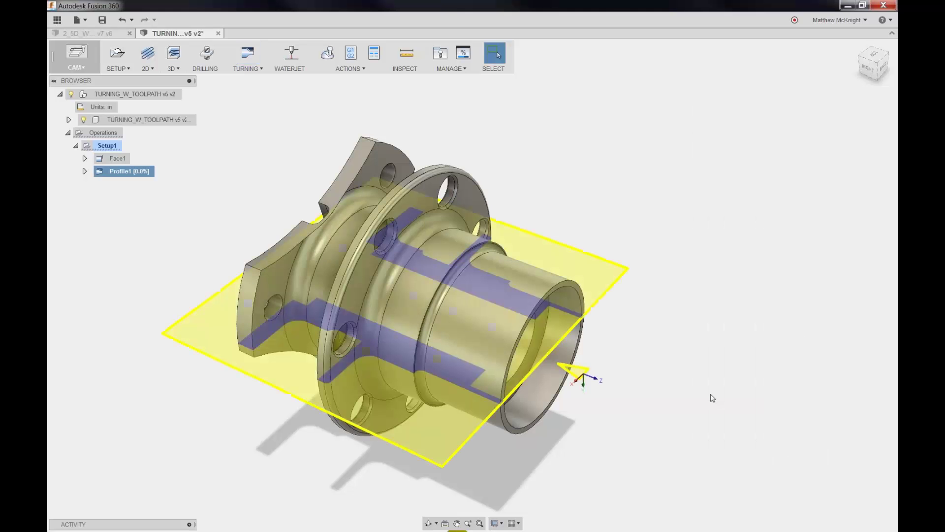
Edit the Profile1 operation to allow grooving, regenerate its toolpath, and clear the selection.
{"action": "right_click", "coordinate": [125, 174]}
{"action": "left_click", "coordinate": [158, 178]}
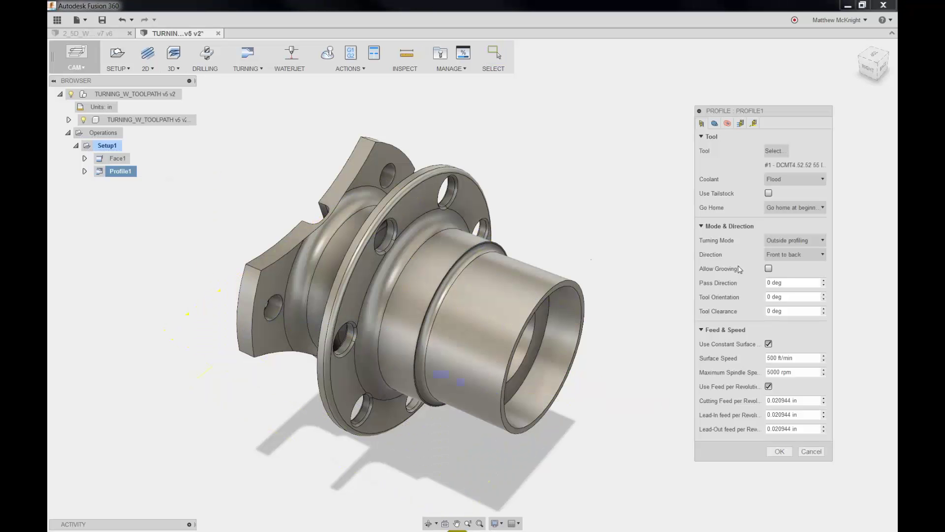
{"action": "left_click", "coordinate": [768, 269]}
{"action": "left_click", "coordinate": [780, 451]}
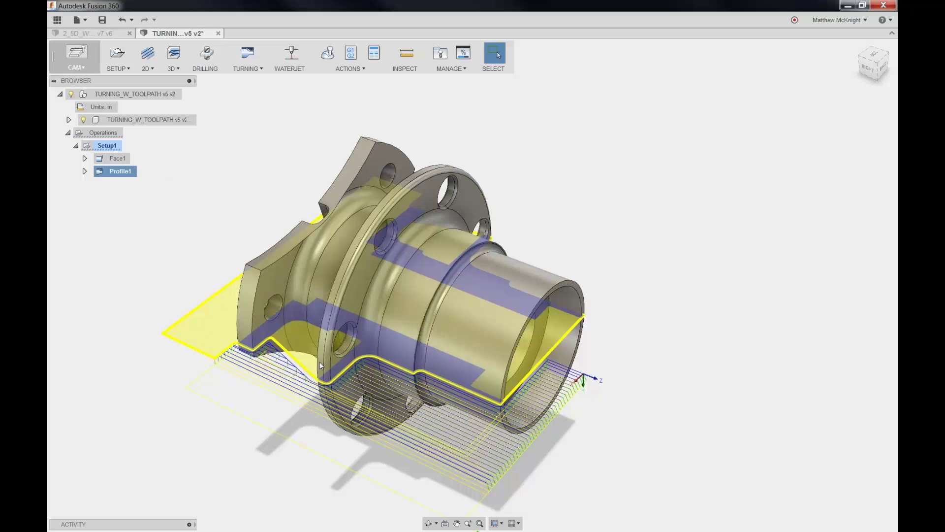
{"action": "left_click", "coordinate": [218, 224]}
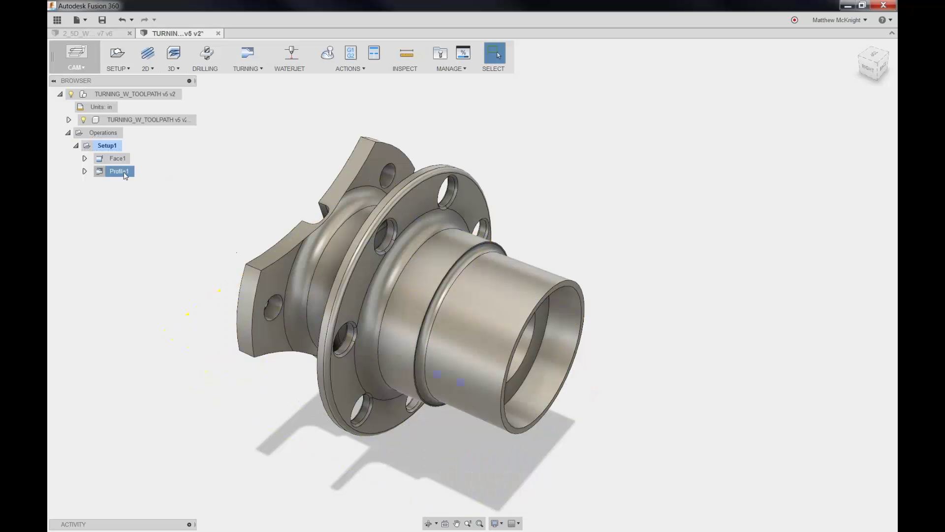
Edit the Profile1 operation to turn off Allow Grooving, review its geometry, radii, passes and linking settings, and regenerate its toolpath.
{"action": "right_click", "coordinate": [124, 172]}
{"action": "left_click", "coordinate": [142, 176]}
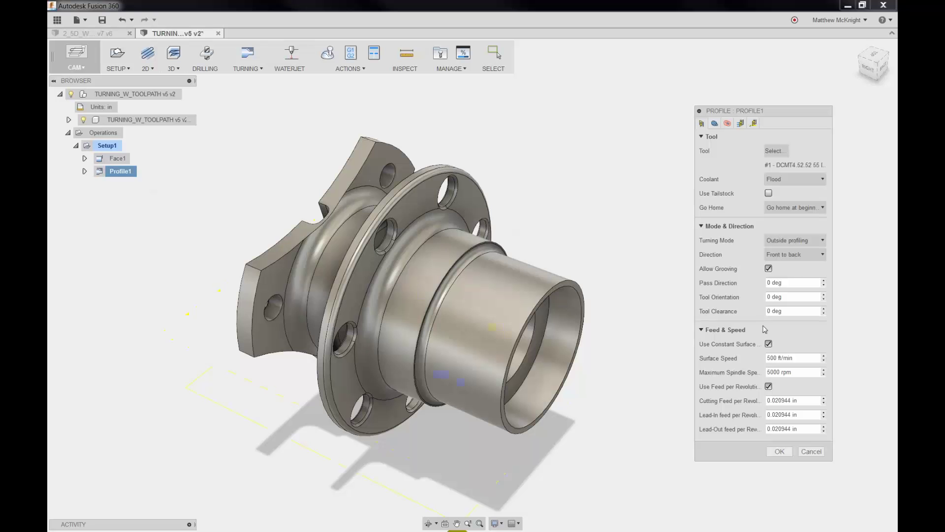
{"action": "left_click", "coordinate": [768, 269]}
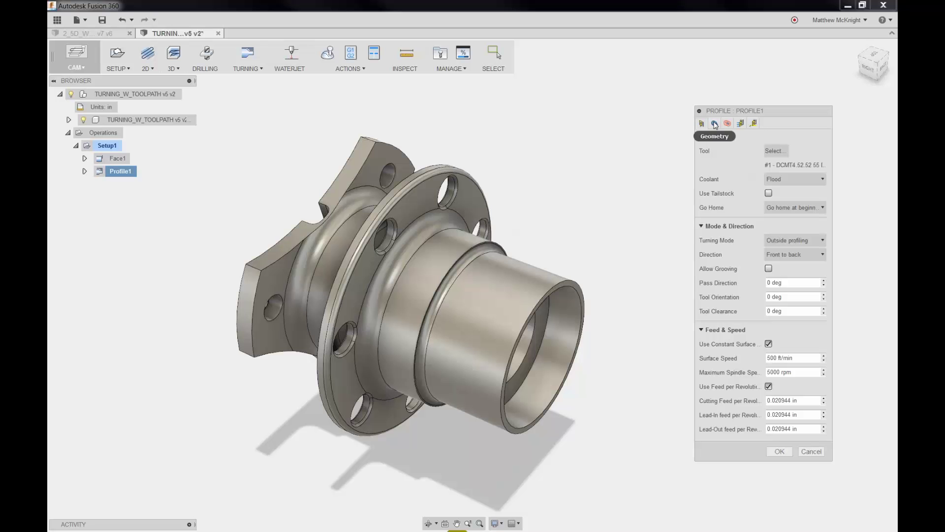
{"action": "left_click", "coordinate": [715, 123]}
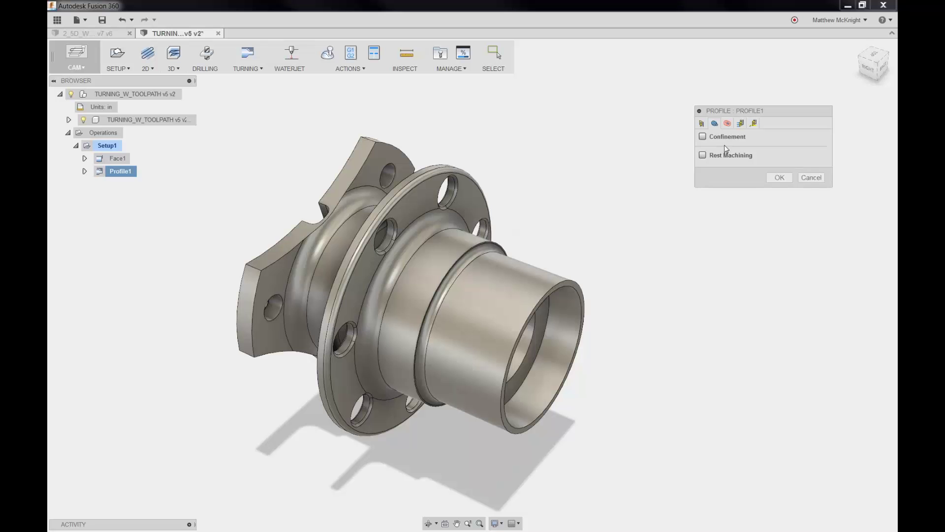
{"action": "mouse_move", "coordinate": [720, 142]}
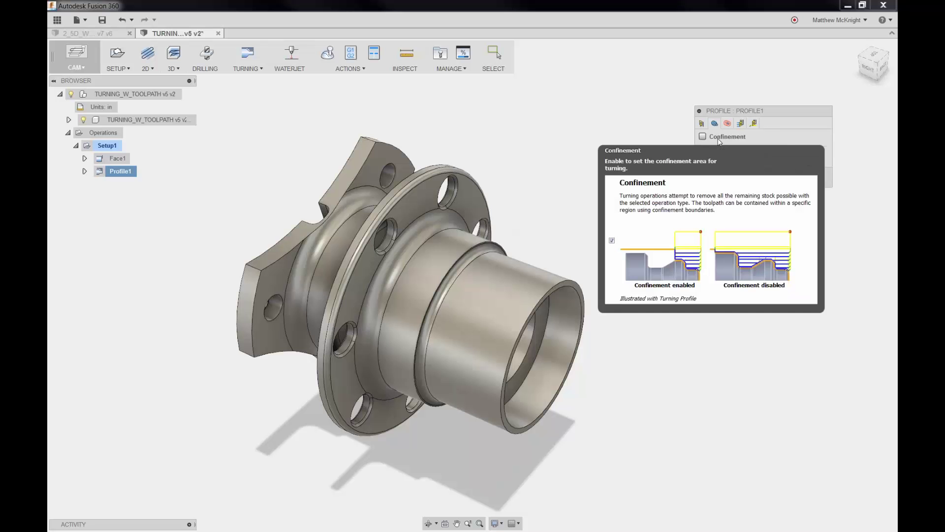
{"action": "left_click", "coordinate": [729, 123]}
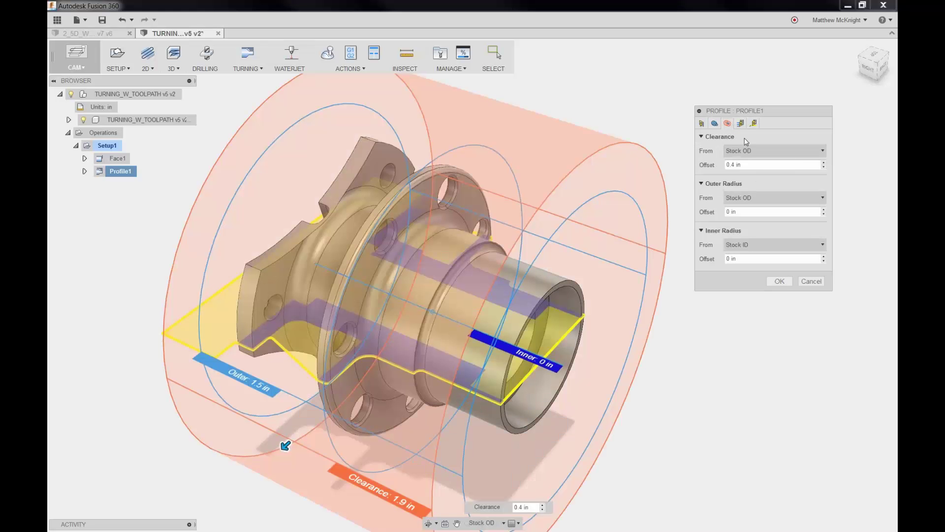
{"action": "left_click", "coordinate": [741, 124]}
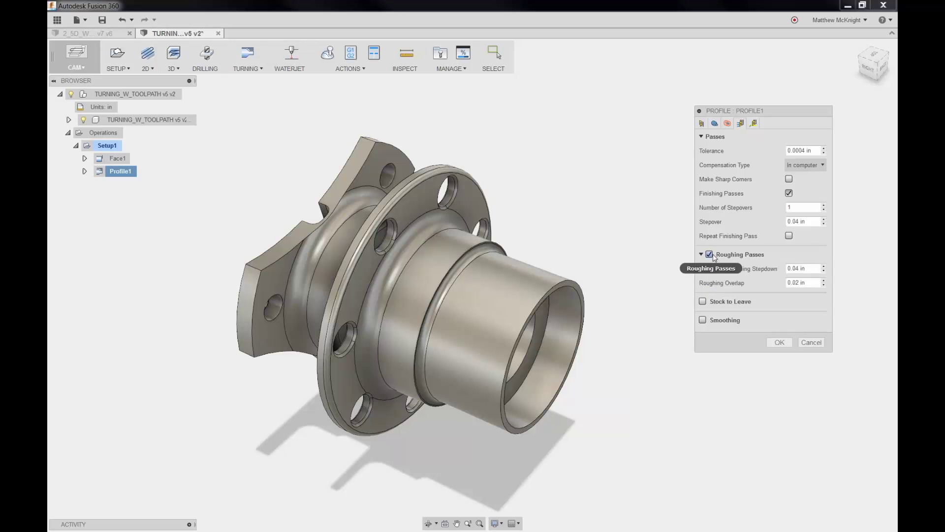
{"action": "left_click", "coordinate": [754, 123]}
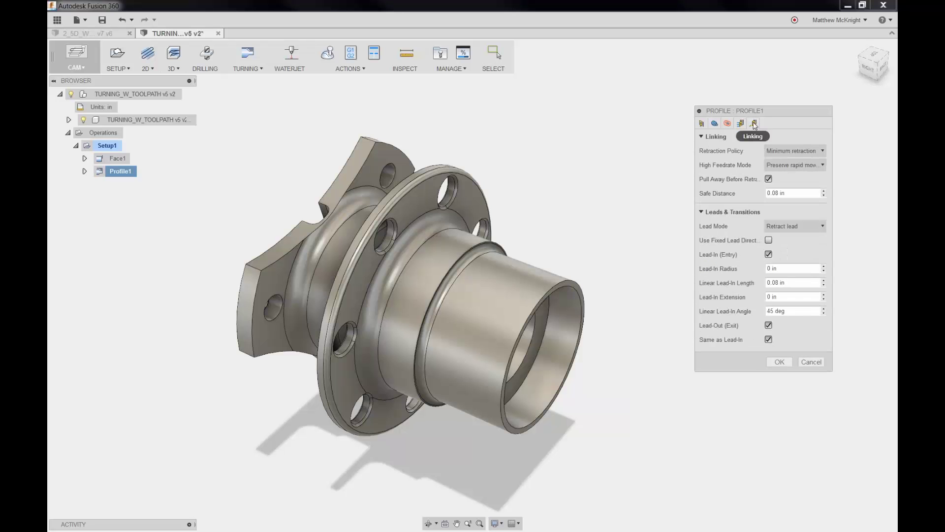
{"action": "left_click", "coordinate": [780, 361]}
{"action": "left_click", "coordinate": [156, 202]}
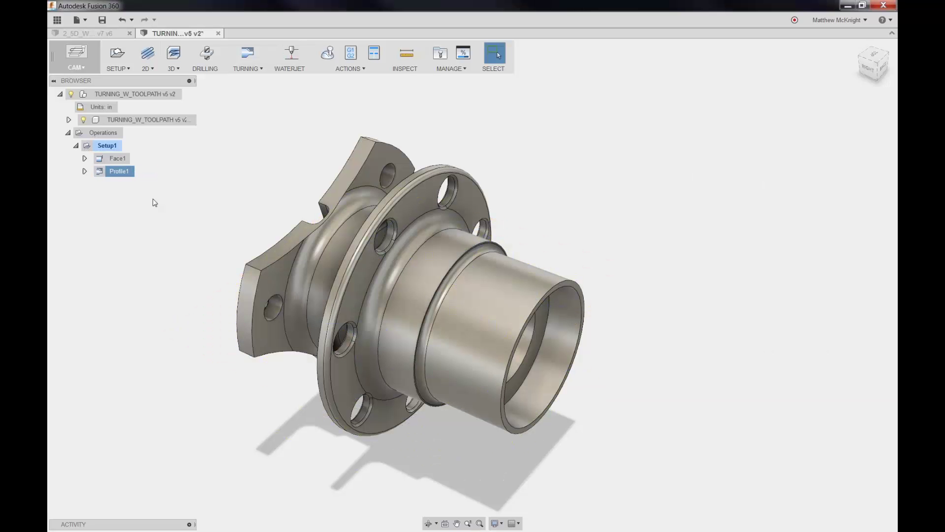
Create a derived Turning Profile operation from Profile1 with Roughing Passes turned off.
{"action": "right_click", "coordinate": [119, 173]}
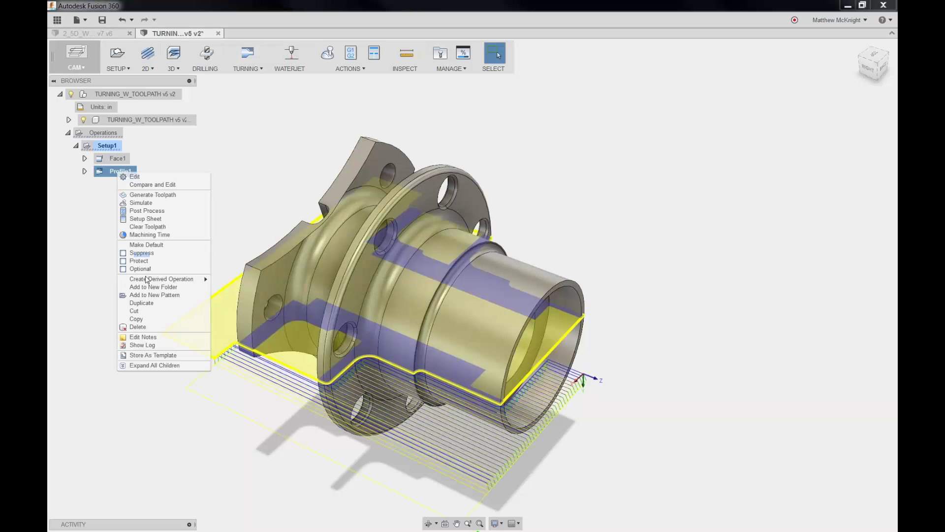
{"action": "mouse_move", "coordinate": [148, 280]}
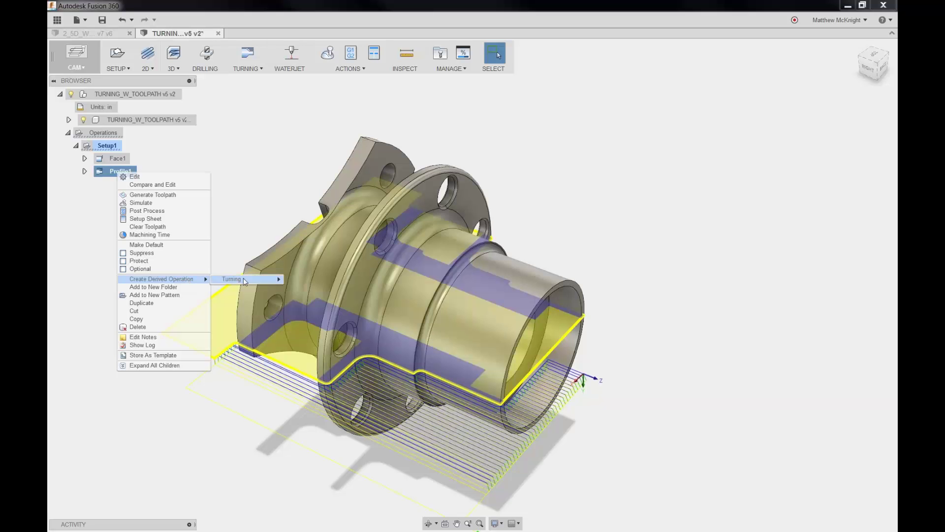
{"action": "mouse_move", "coordinate": [244, 281]}
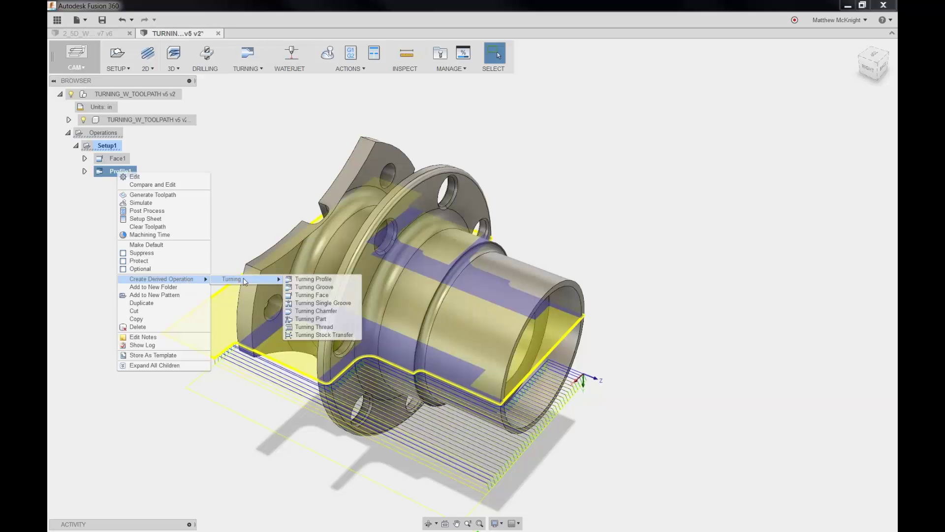
{"action": "left_click", "coordinate": [301, 280]}
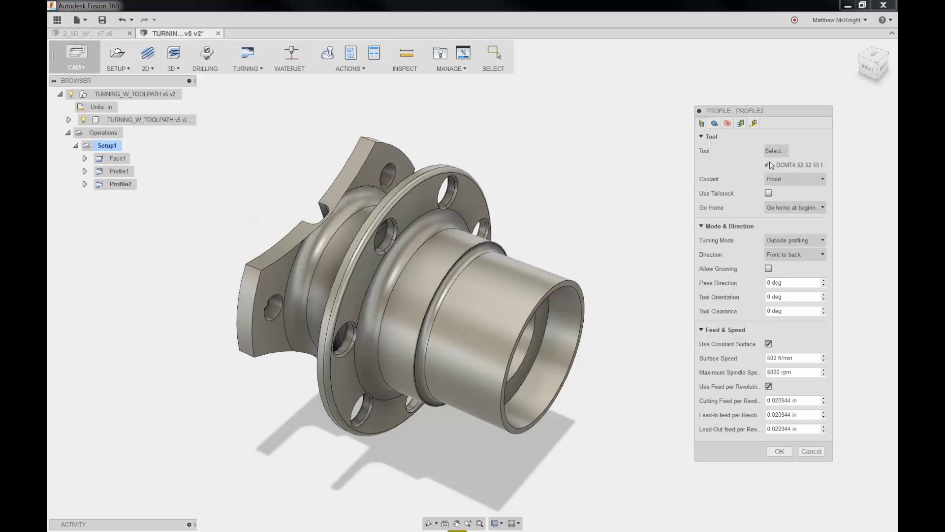
{"action": "left_click", "coordinate": [740, 124]}
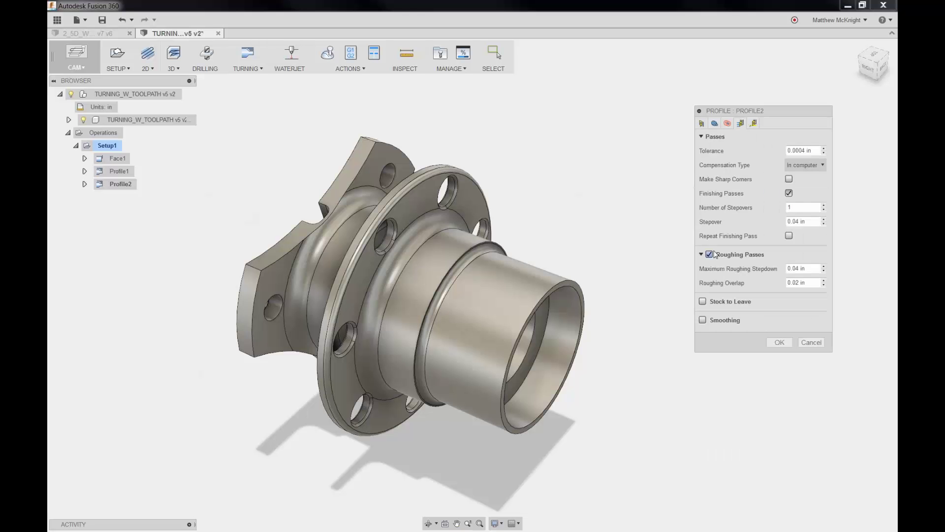
{"action": "left_click", "coordinate": [710, 254]}
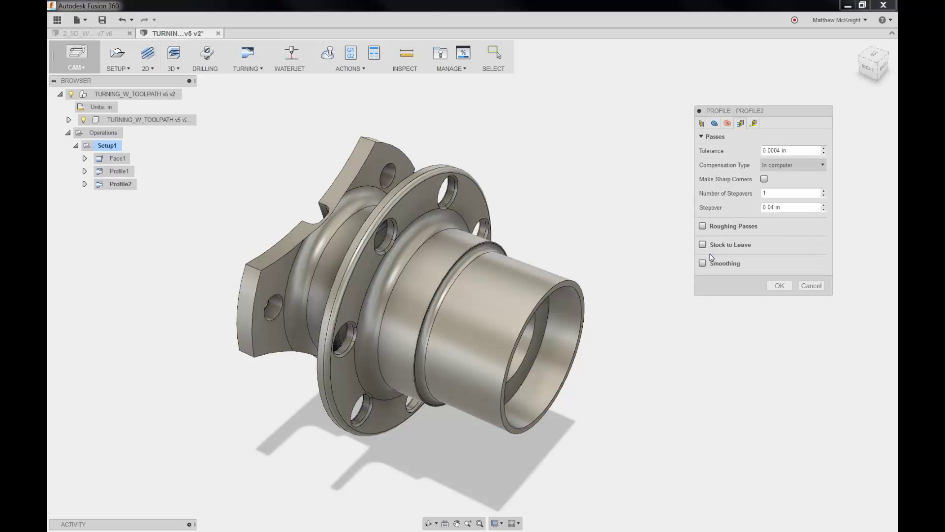
{"action": "left_click", "coordinate": [777, 285]}
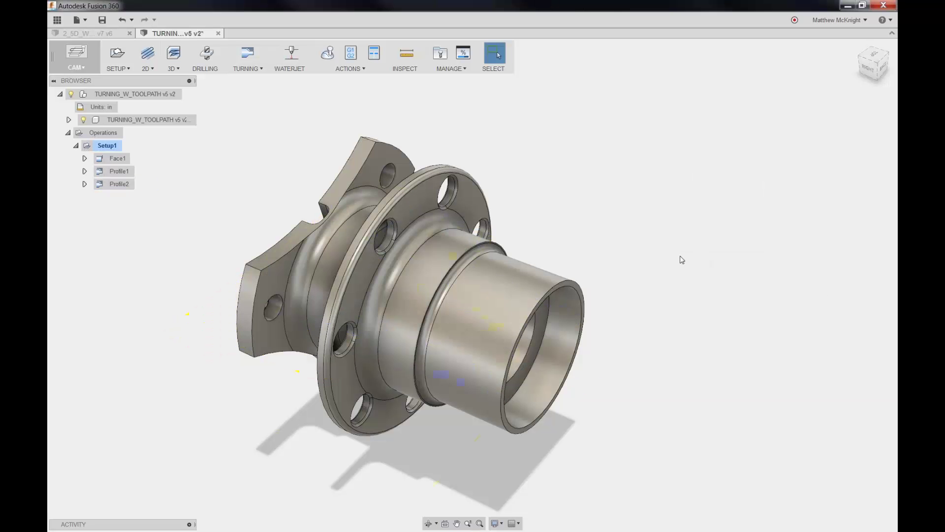
Simulate the Profile2 finishing toolpath on the transparent stock and close the simulation.
{"action": "left_click", "coordinate": [119, 184]}
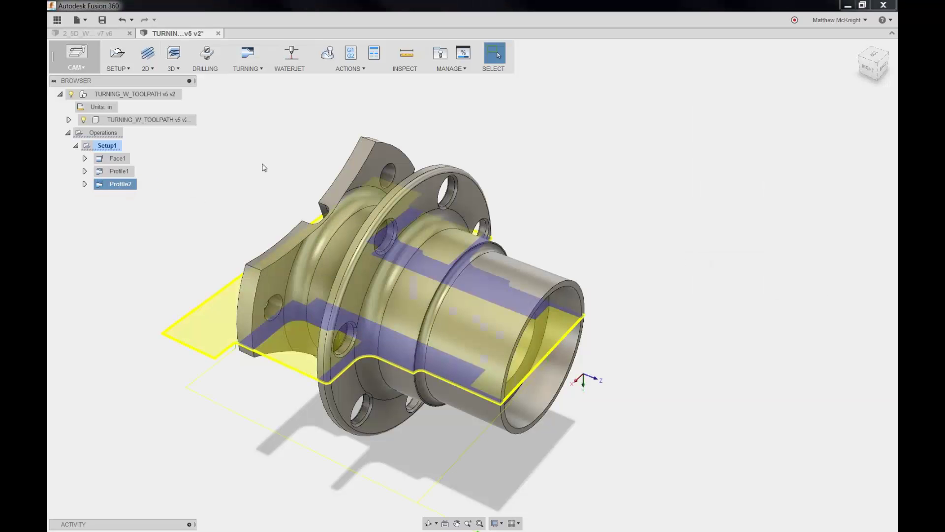
{"action": "left_click", "coordinate": [327, 54]}
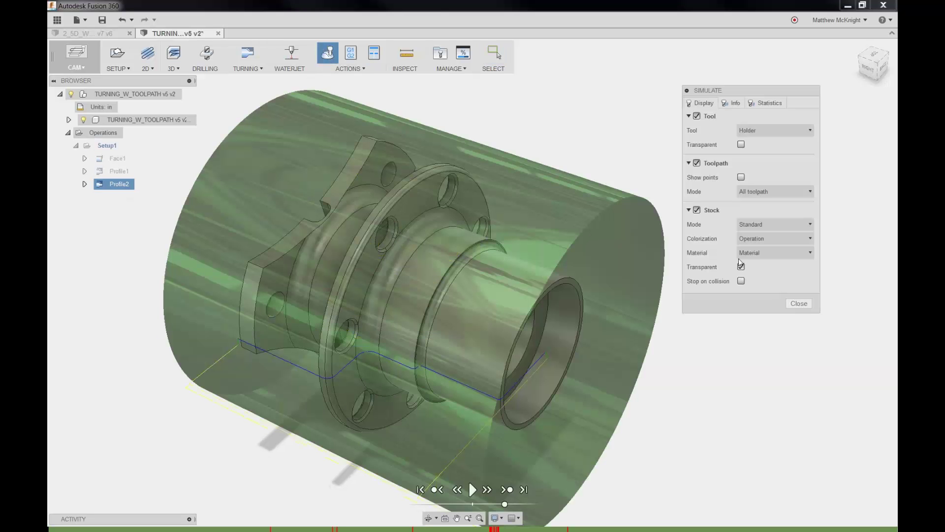
{"action": "left_click", "coordinate": [472, 489]}
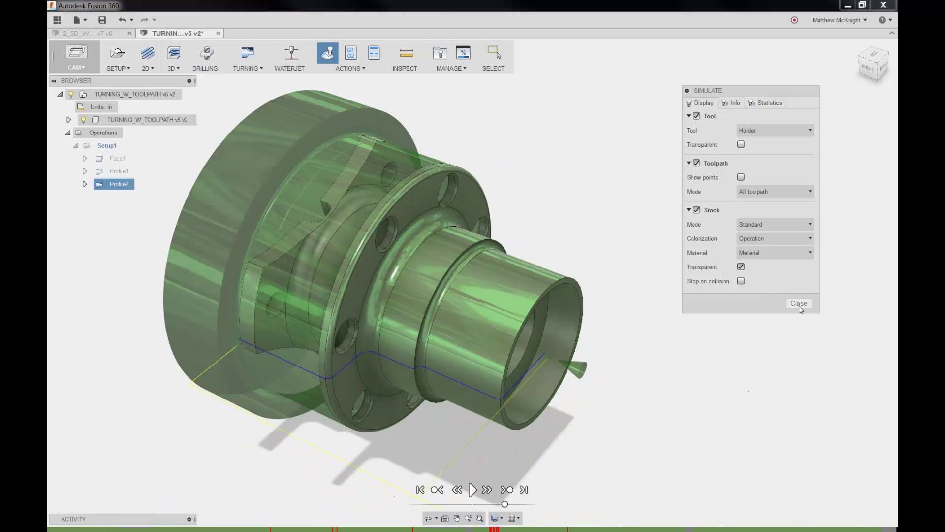
{"action": "left_click", "coordinate": [799, 303]}
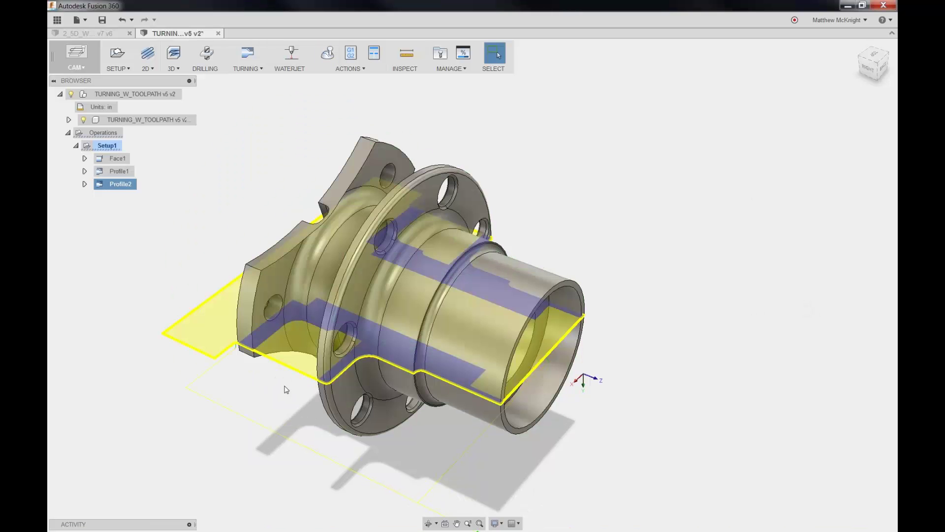
Start an outside, front-to-back Turning Groove operation in Setup1 using tool 6 - groove square from the sample turning tools.
{"action": "middle_click_drag", "start_coordinate": [283, 385], "coordinate": [344, 416], "text": "shift"}
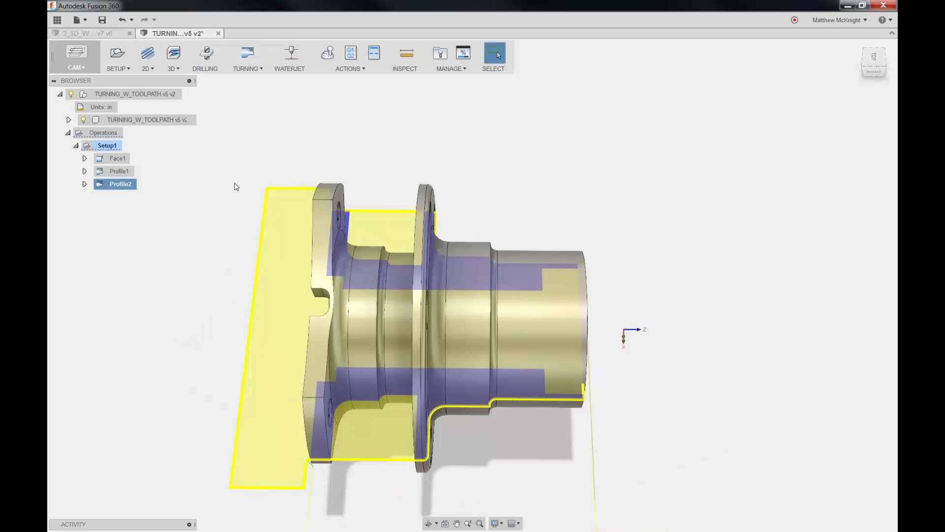
{"action": "left_click", "coordinate": [230, 168]}
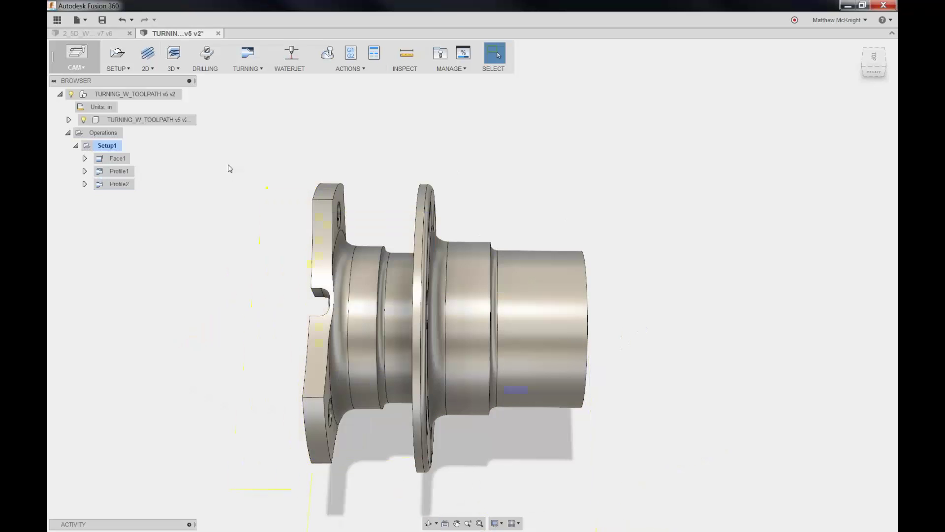
{"action": "left_click", "coordinate": [244, 69]}
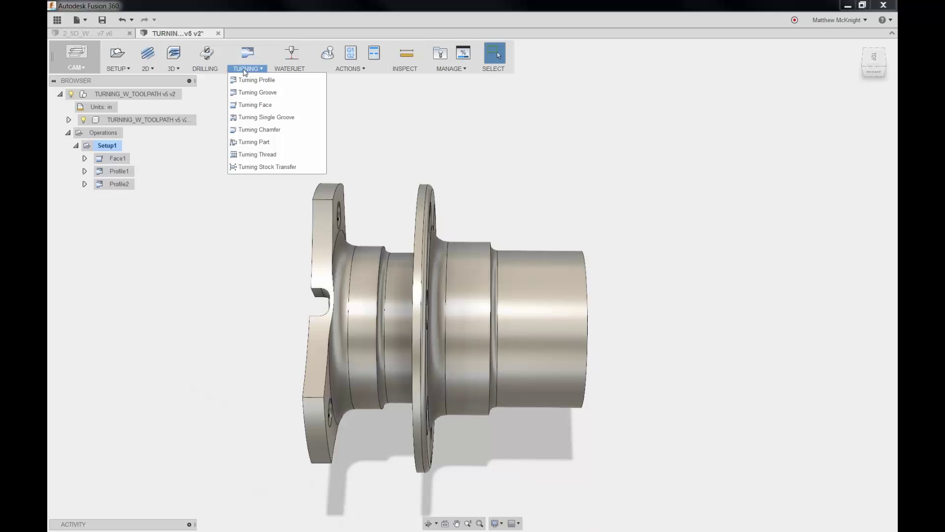
{"action": "left_click", "coordinate": [250, 93]}
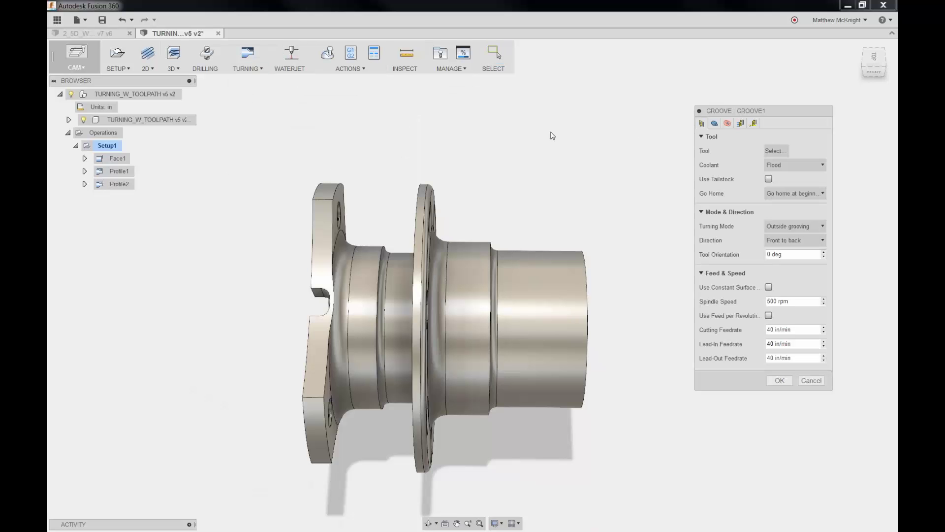
{"action": "left_click", "coordinate": [775, 150]}
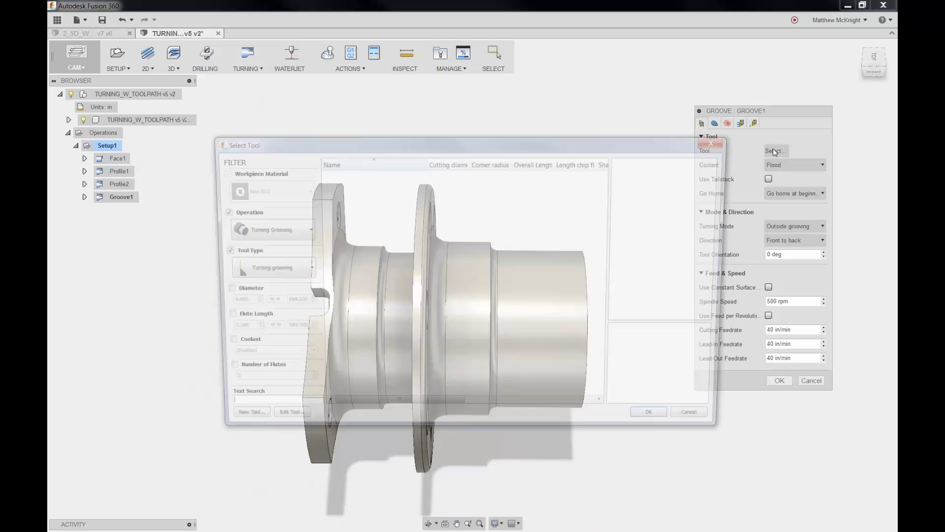
{"action": "left_click", "coordinate": [391, 187]}
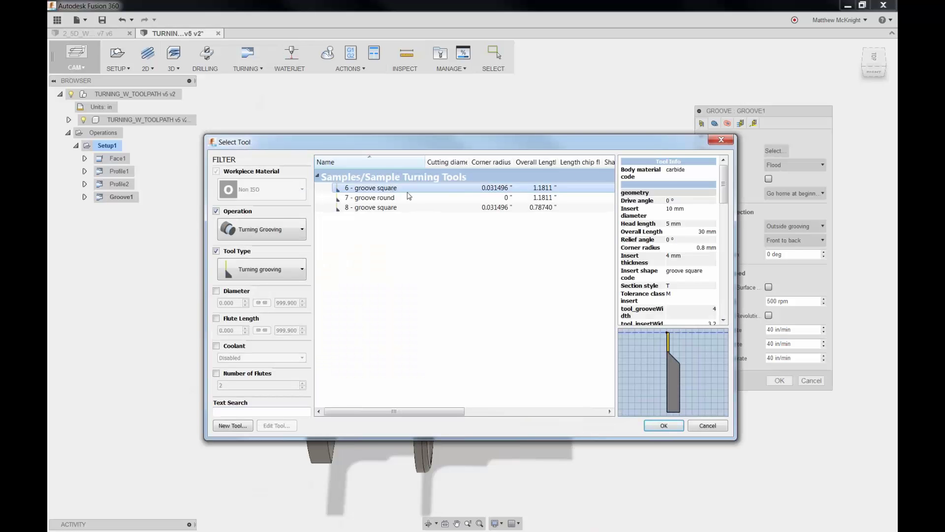
{"action": "left_click", "coordinate": [665, 425]}
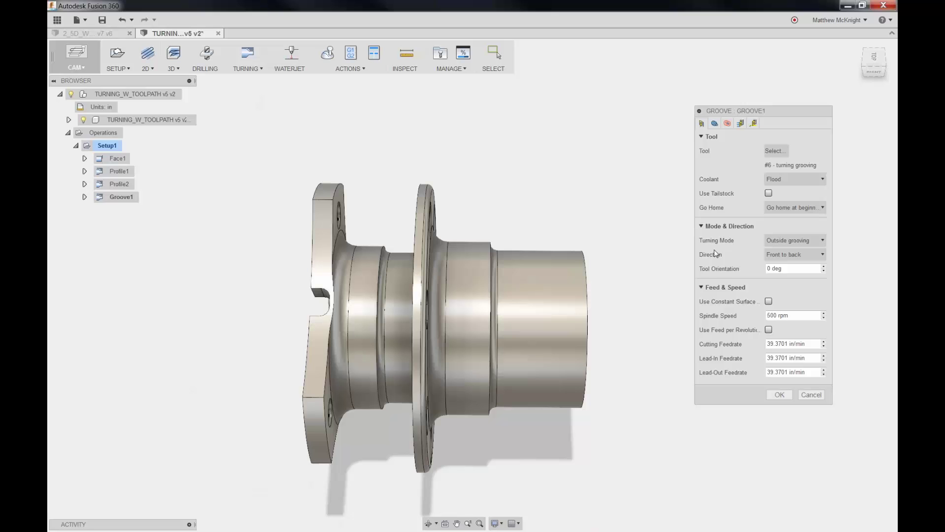
Enable Confinement for the groove operation and select the four adjoining turned faces between the two flanges.
{"action": "left_click", "coordinate": [715, 124]}
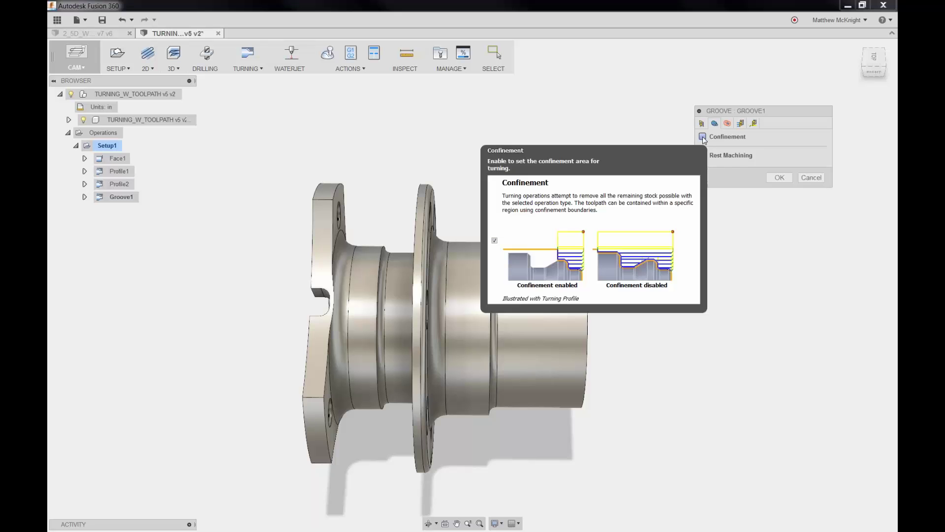
{"action": "left_click", "coordinate": [702, 137]}
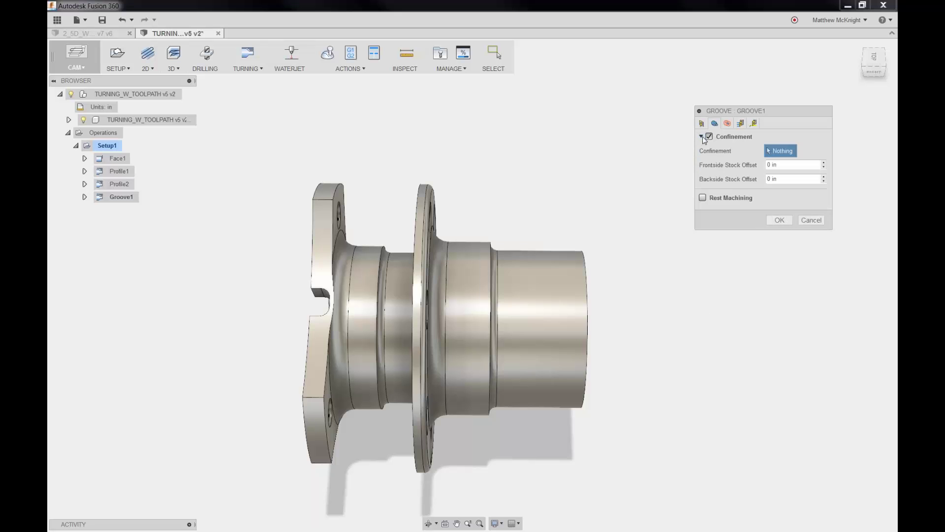
{"action": "left_click", "coordinate": [410, 301]}
{"action": "left_click", "coordinate": [382, 294]}
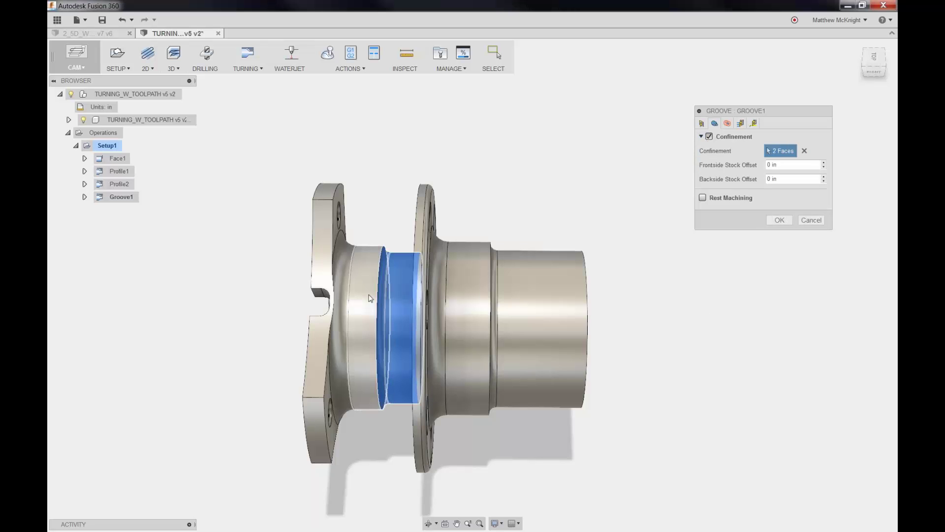
{"action": "left_click", "coordinate": [370, 298]}
{"action": "left_click", "coordinate": [339, 265]}
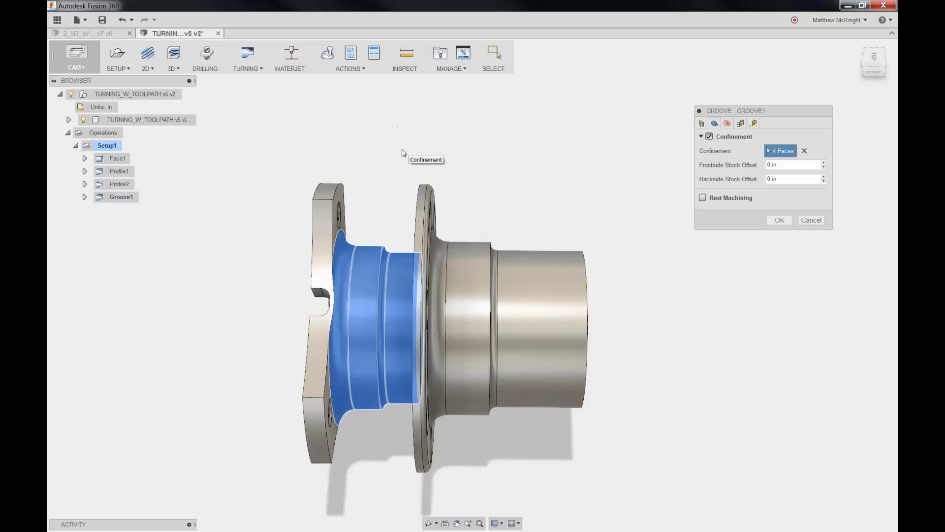
Turn off Roughing Passes for the groove operation, generate its toolpath, inspect it on the part, and clear the selection.
{"action": "left_click", "coordinate": [741, 124]}
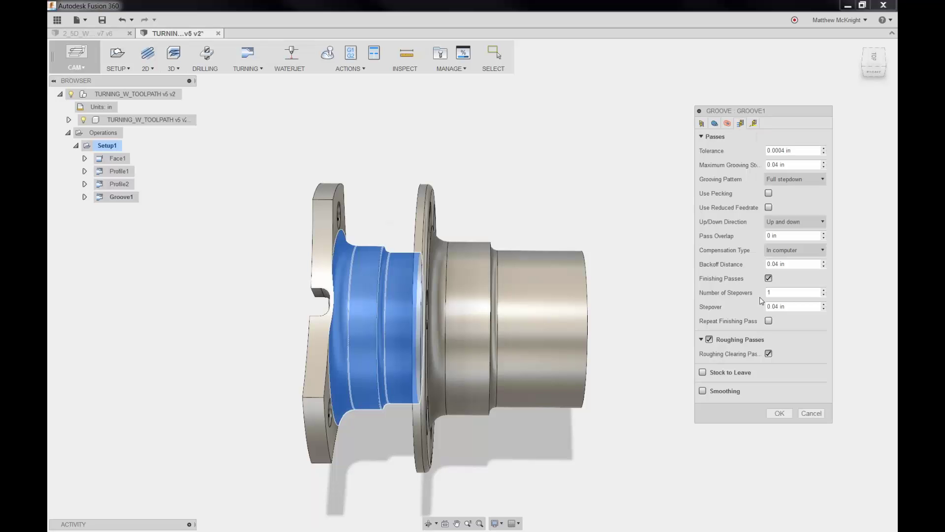
{"action": "left_click", "coordinate": [709, 339]}
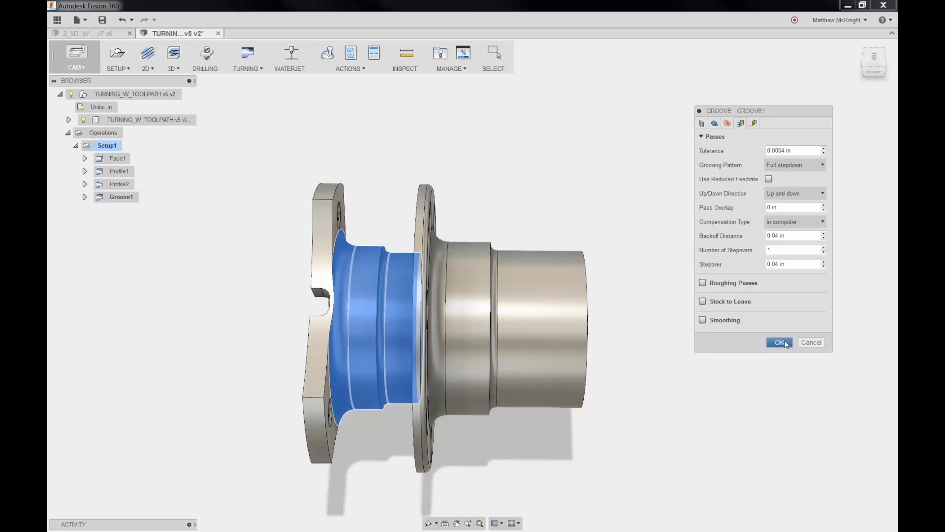
{"action": "left_click", "coordinate": [783, 342]}
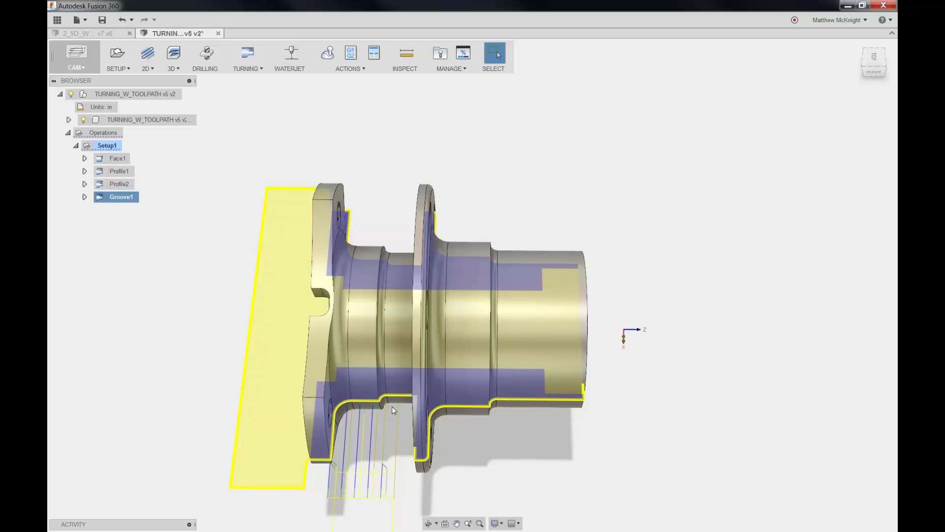
{"action": "middle_click_drag", "start_coordinate": [395, 431], "coordinate": [426, 279], "text": "shift"}
{"action": "middle_click_drag", "start_coordinate": [339, 275], "coordinate": [393, 290]}
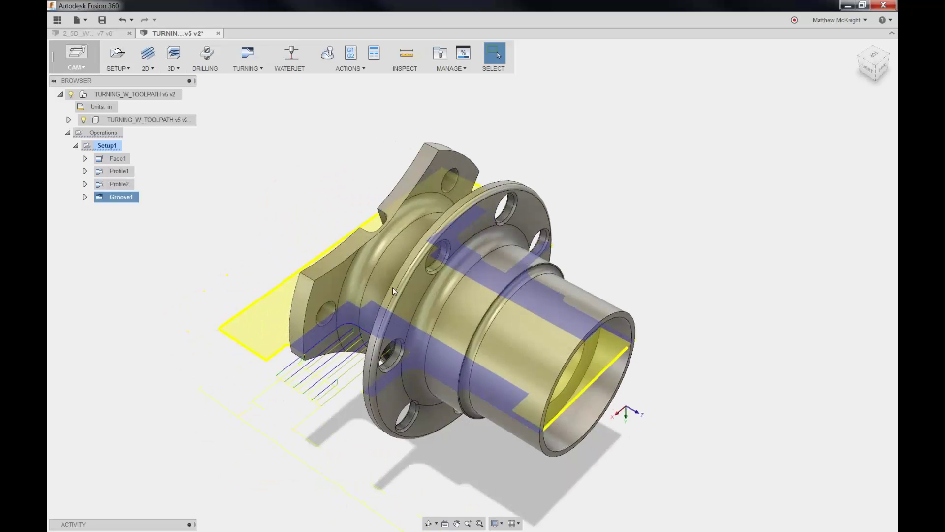
{"action": "left_click", "coordinate": [304, 213]}
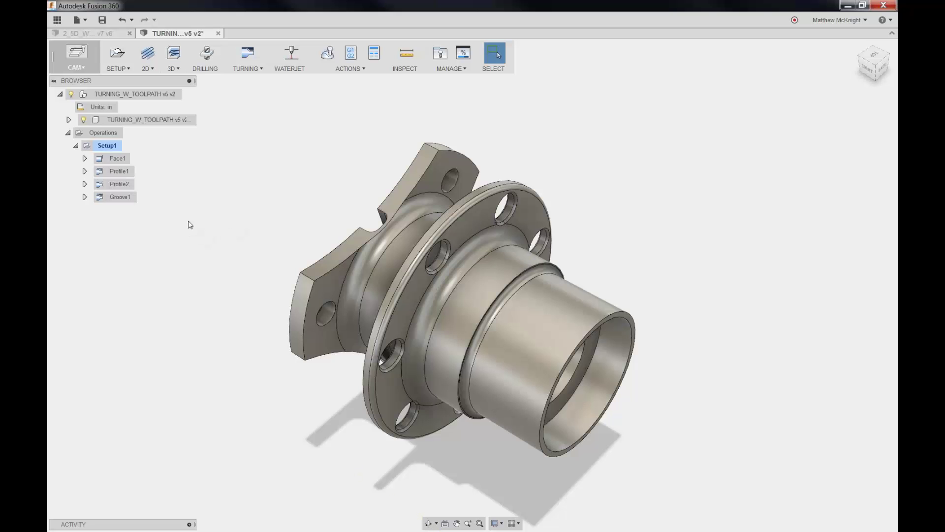
Regenerate the toolpaths of Setup1 and play the simulation of the whole setup at a higher playback speed.
{"action": "right_click", "coordinate": [106, 146]}
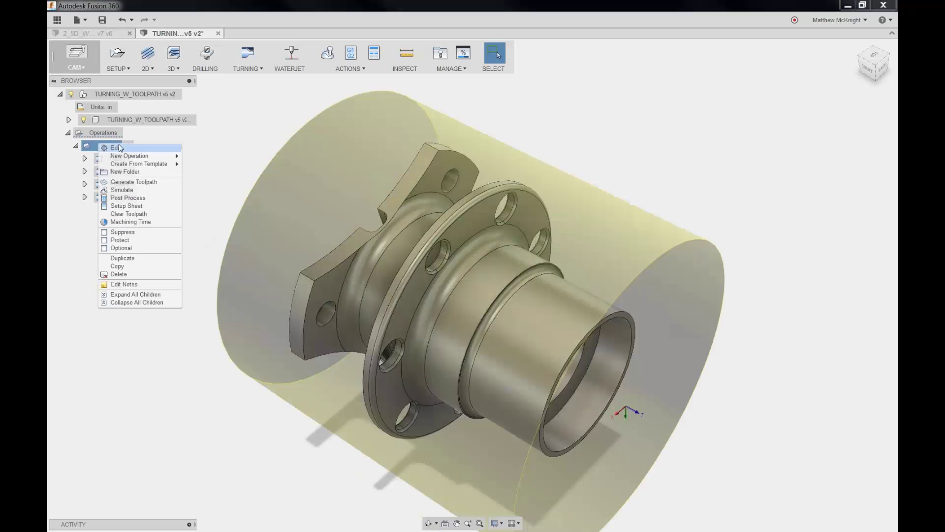
{"action": "left_click", "coordinate": [123, 182]}
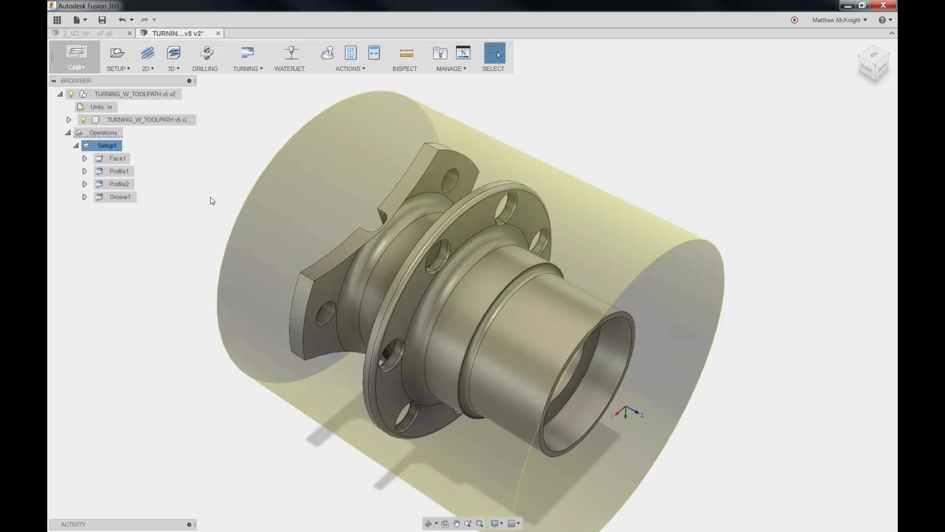
{"action": "right_click", "coordinate": [97, 141]}
{"action": "left_click", "coordinate": [121, 187]}
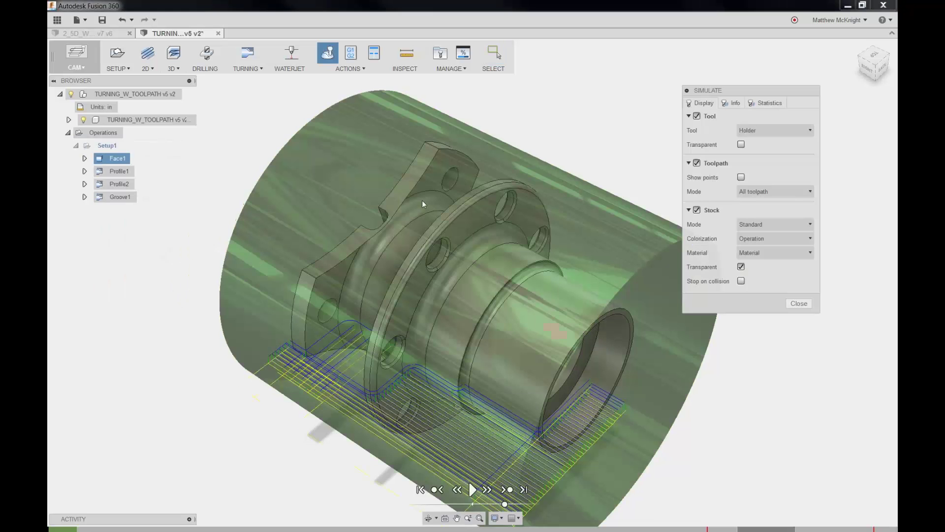
{"action": "left_click", "coordinate": [472, 489]}
{"action": "left_click_drag", "start_coordinate": [505, 507], "coordinate": [530, 506]}
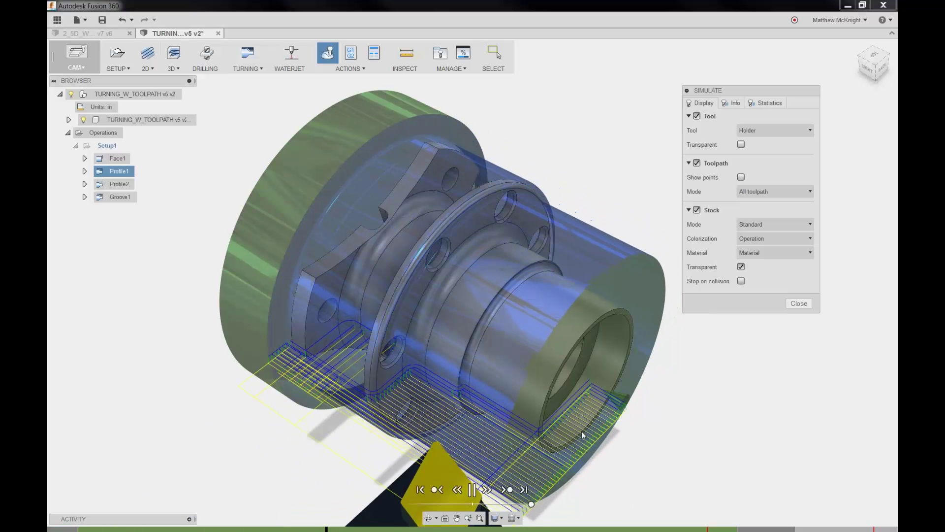
Turn off stock transparency, inspect the simulated machined stock, close the simulation and clear the Setup1 selection.
{"action": "left_click", "coordinate": [742, 267]}
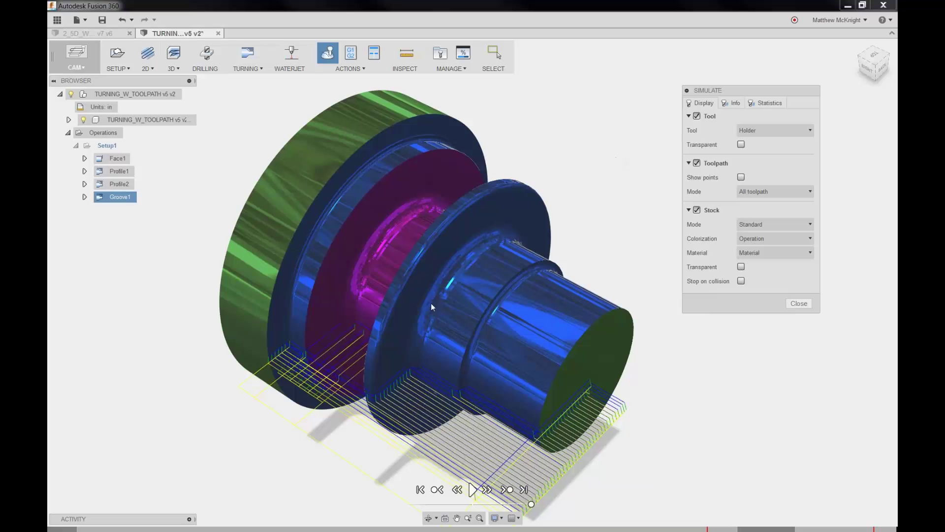
{"action": "mouse_move", "coordinate": [431, 307]}
{"action": "middle_mouse_down", "text": "shift"}
{"action": "mouse_move", "coordinate": [472, 260]}
{"action": "mouse_move", "coordinate": [454, 267]}
{"action": "mouse_move", "coordinate": [438, 301]}
{"action": "middle_mouse_up", "text": "shift"}
{"action": "left_click", "coordinate": [799, 303]}
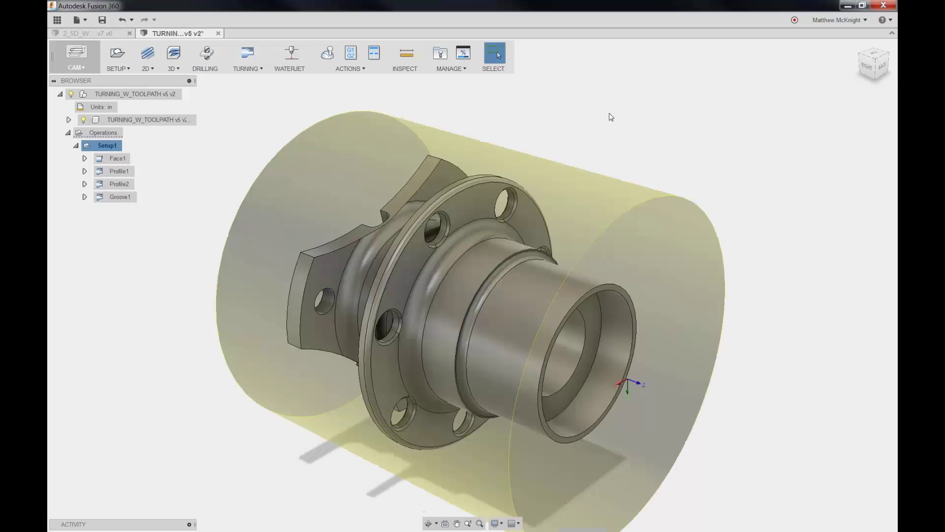
{"action": "left_click", "coordinate": [606, 114]}
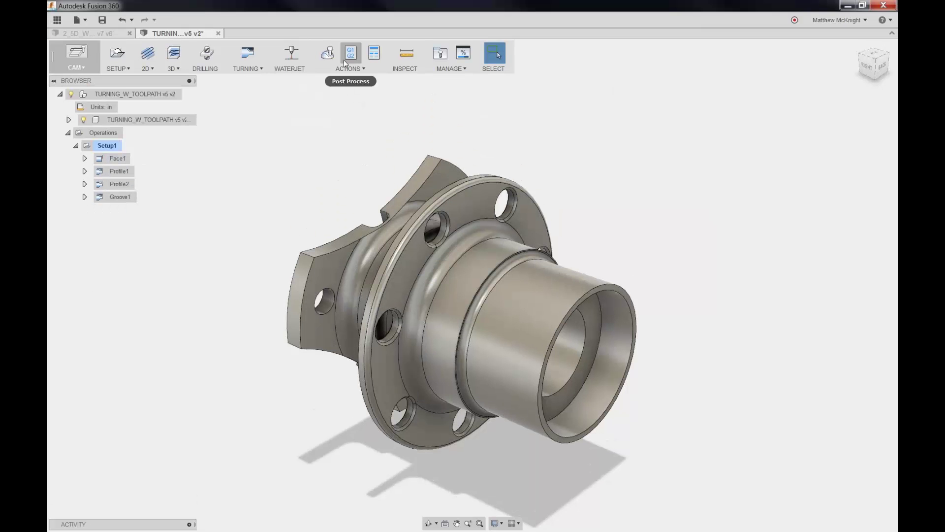
Output the setup sheet to the nc folder, review its stock dimensions, cycle time and operations in the browser, and close it.
{"action": "left_click", "coordinate": [374, 61]}
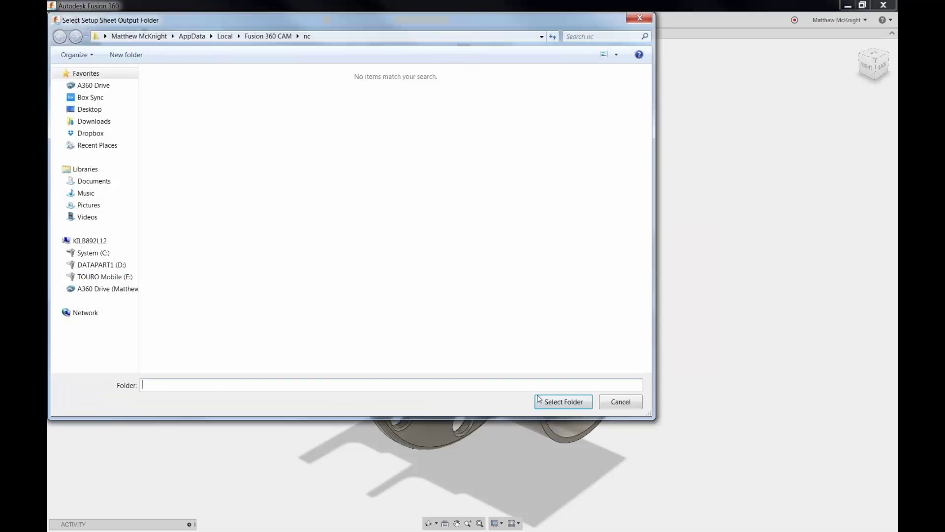
{"action": "left_click", "coordinate": [538, 400]}
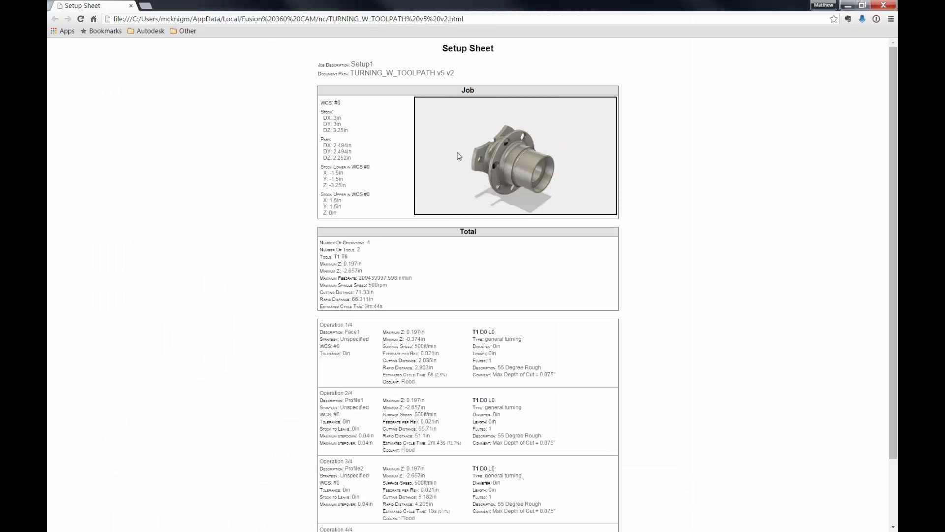
{"action": "mouse_move", "coordinate": [345, 64]}
{"action": "left_mouse_down"}
{"action": "mouse_move", "coordinate": [394, 73]}
{"action": "mouse_move", "coordinate": [351, 73]}
{"action": "left_mouse_up"}
{"action": "left_click_drag", "start_coordinate": [323, 117], "coordinate": [349, 126]}
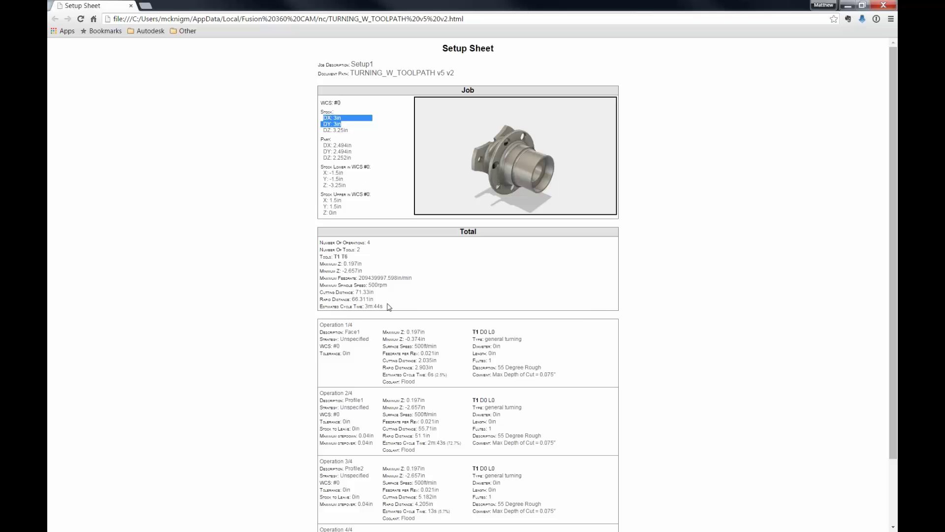
{"action": "left_click_drag", "start_coordinate": [389, 307], "coordinate": [326, 307]}
{"action": "left_click", "coordinate": [524, 278]}
{"action": "scroll", "coordinate": [591, 277], "scroll_direction": "down", "scroll_amount": 2}
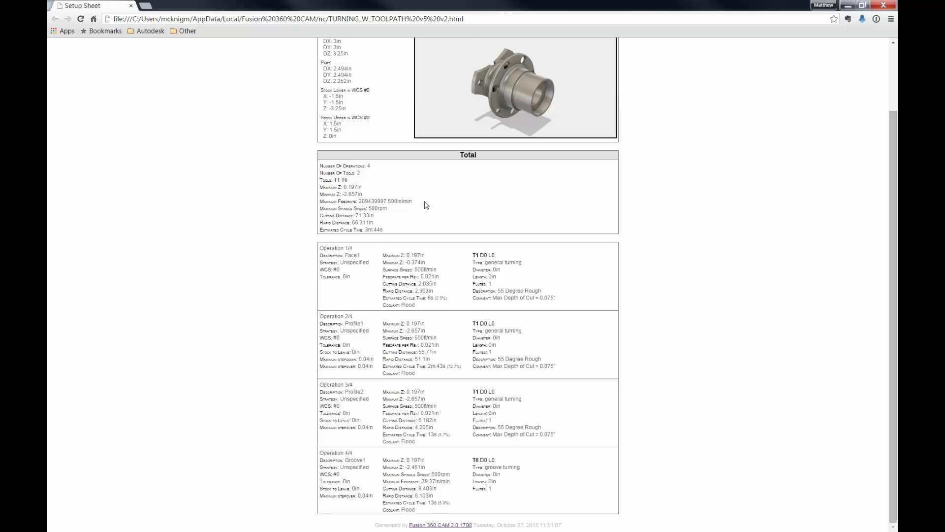
{"action": "left_click", "coordinate": [130, 6]}
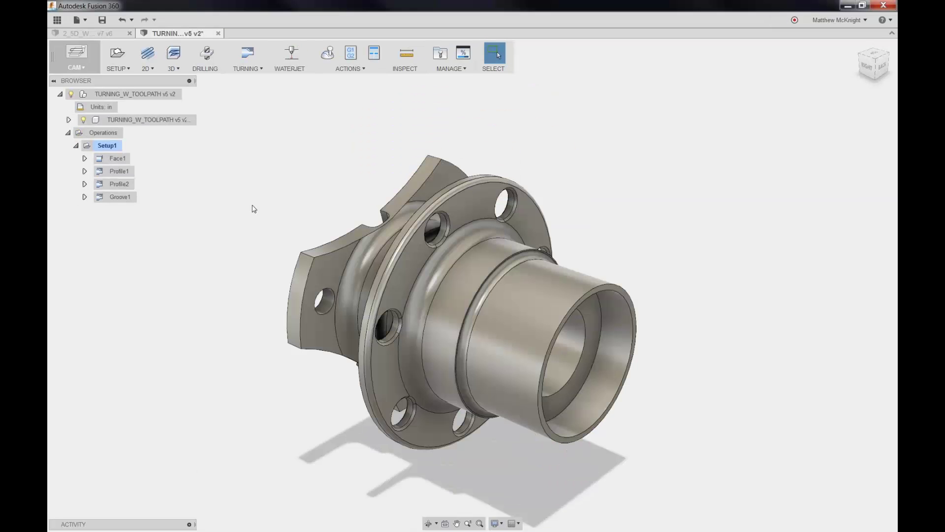
Open the CNC Stool design from the project data, declining its recovery file, and hide the project data.
{"action": "left_click", "coordinate": [57, 20]}
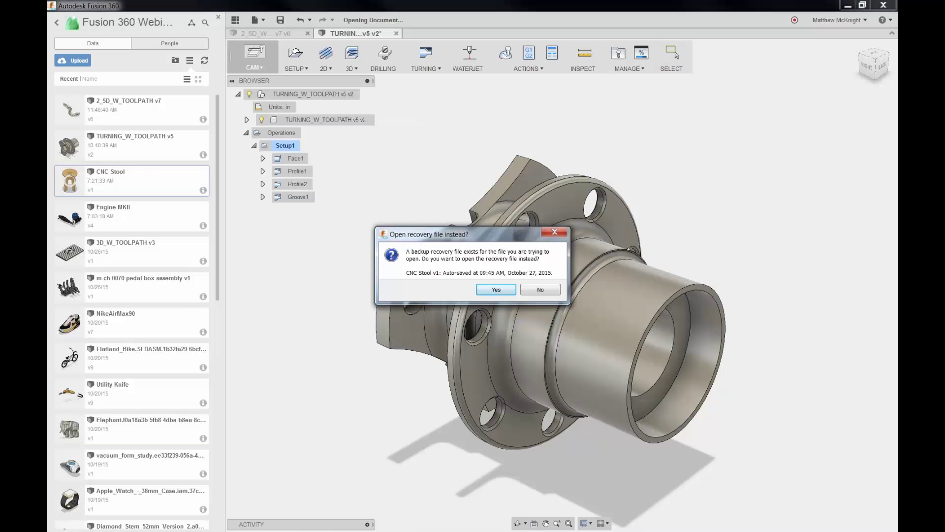
{"action": "left_click", "coordinate": [538, 291]}
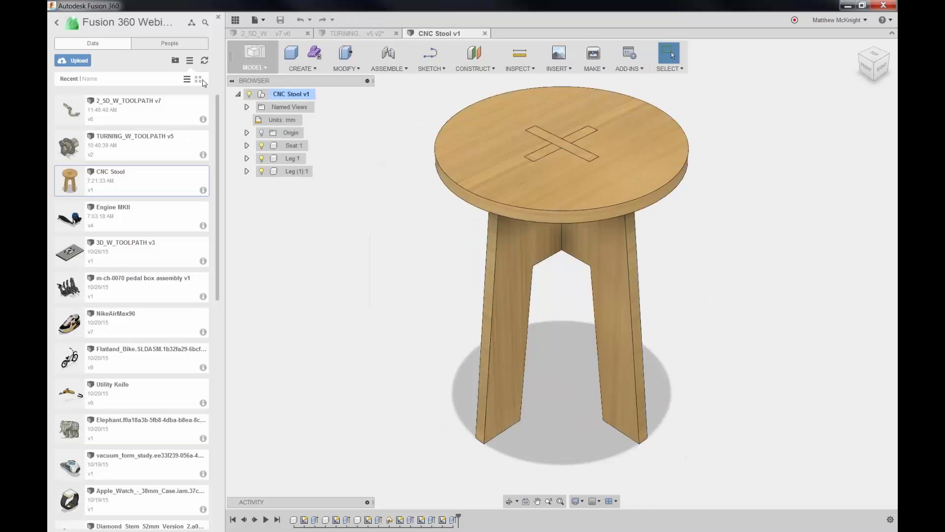
{"action": "left_click", "coordinate": [219, 19]}
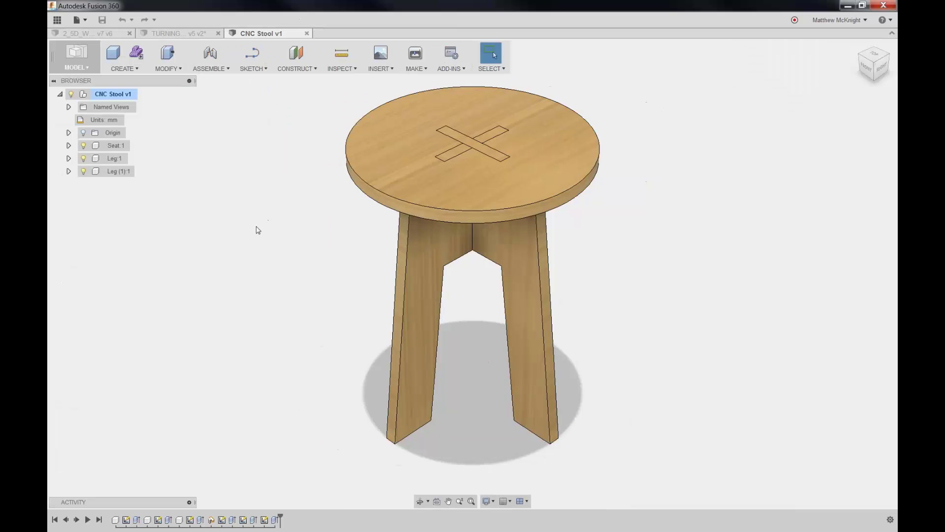
{"action": "middle_click_drag", "start_coordinate": [291, 233], "coordinate": [305, 254]}
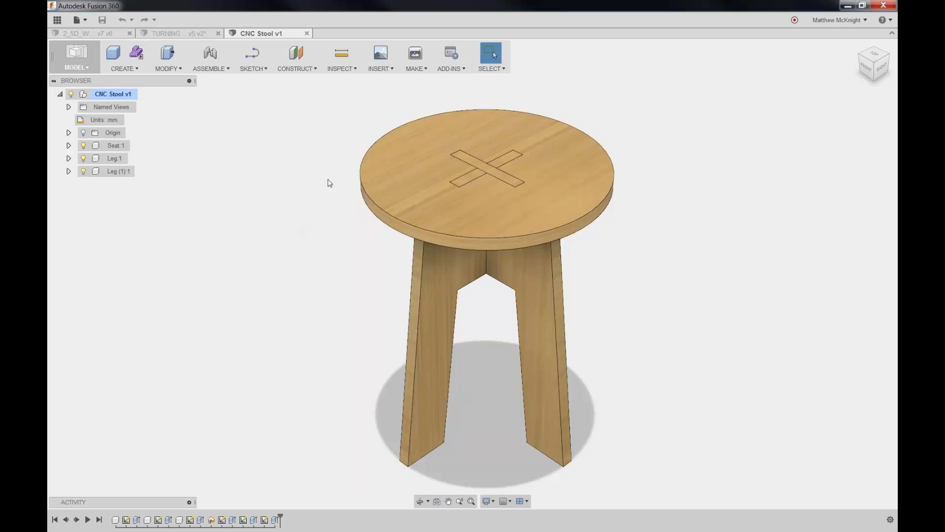
Review the Preview functionality preferences, including the CAM waterjet/laser/plasma cutter support option, and close the preferences.
{"action": "left_click", "coordinate": [843, 21]}
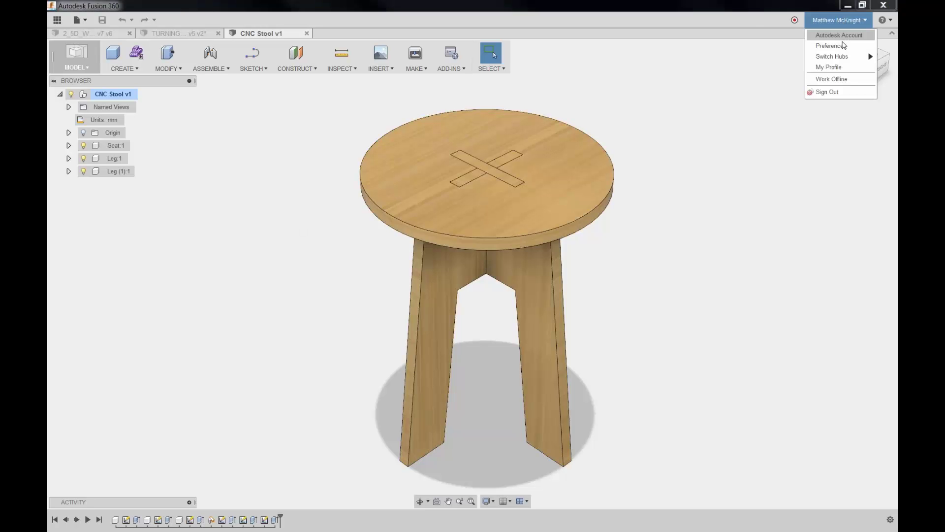
{"action": "left_click", "coordinate": [843, 47]}
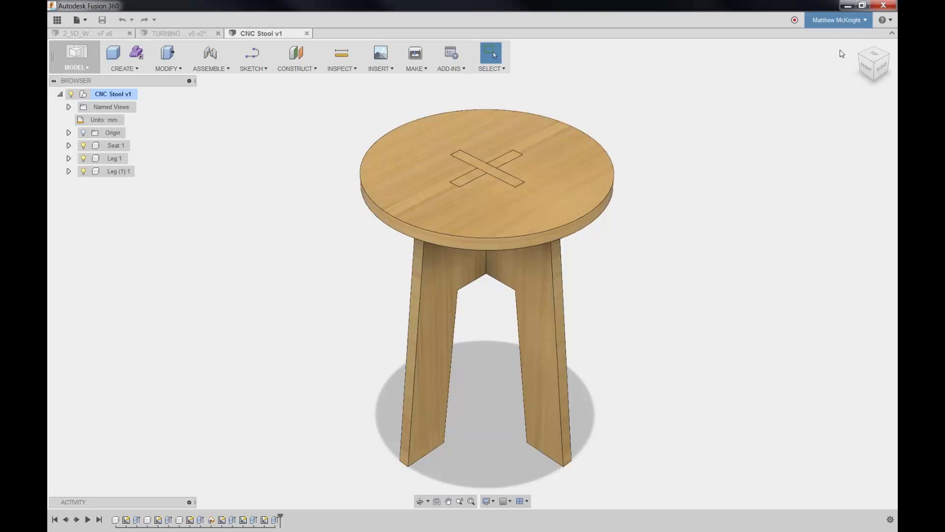
{"action": "left_click", "coordinate": [264, 255]}
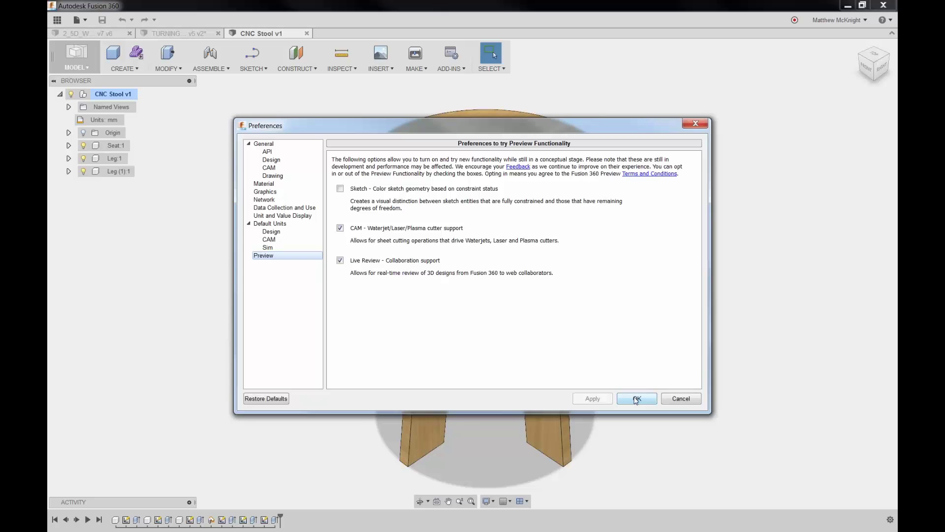
{"action": "left_click", "coordinate": [636, 399]}
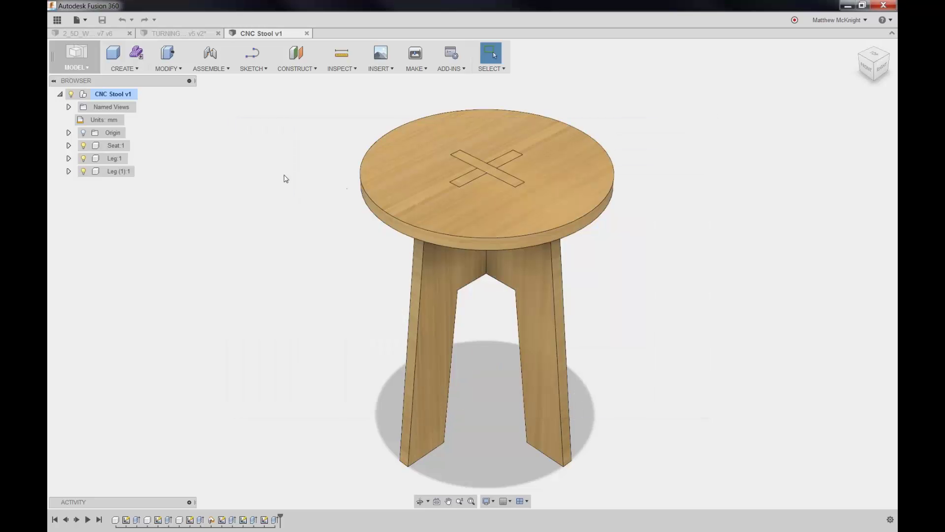
{"action": "left_click", "coordinate": [87, 67]}
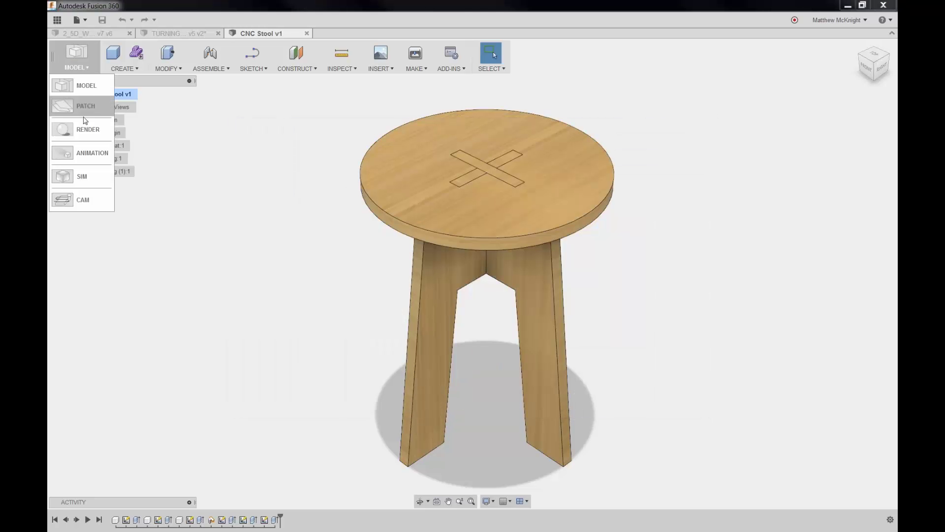
{"action": "left_click", "coordinate": [88, 202]}
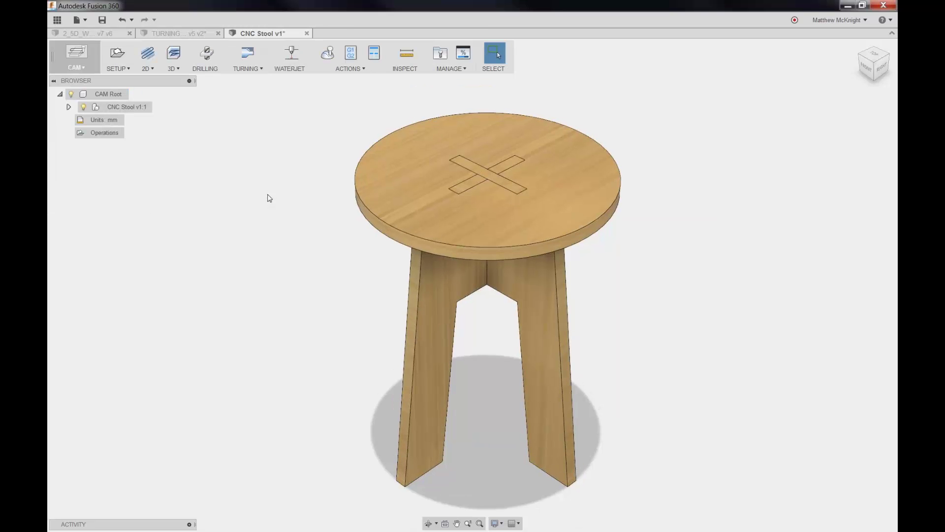
{"action": "left_click", "coordinate": [73, 58]}
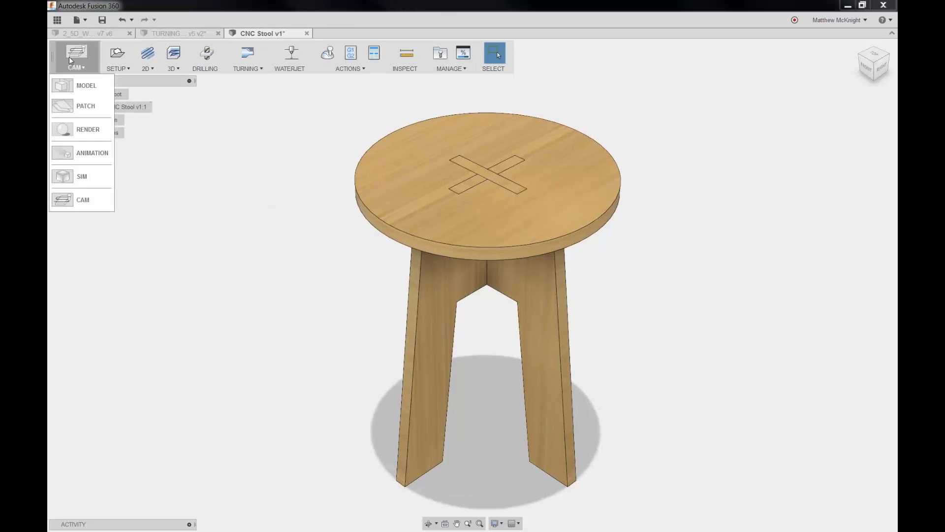
{"action": "left_click", "coordinate": [75, 81]}
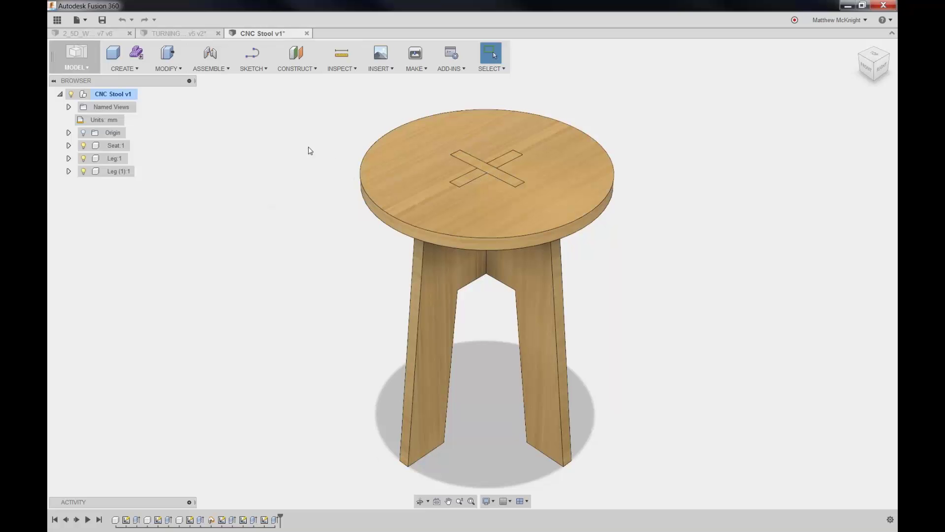
Align the broad face of the Leg (1) component to the seat's top face and flip the alignment.
{"action": "left_click", "coordinate": [183, 69]}
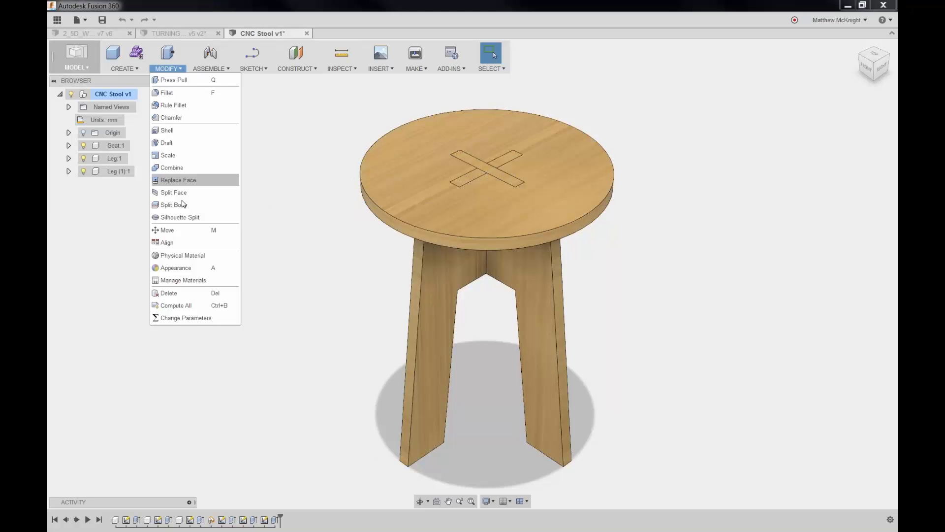
{"action": "left_click", "coordinate": [179, 240]}
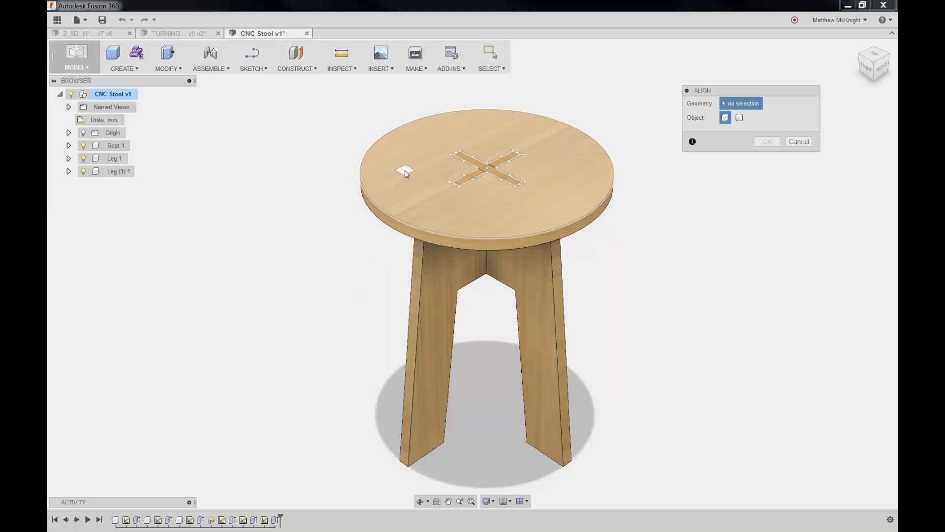
{"action": "left_click", "coordinate": [440, 276]}
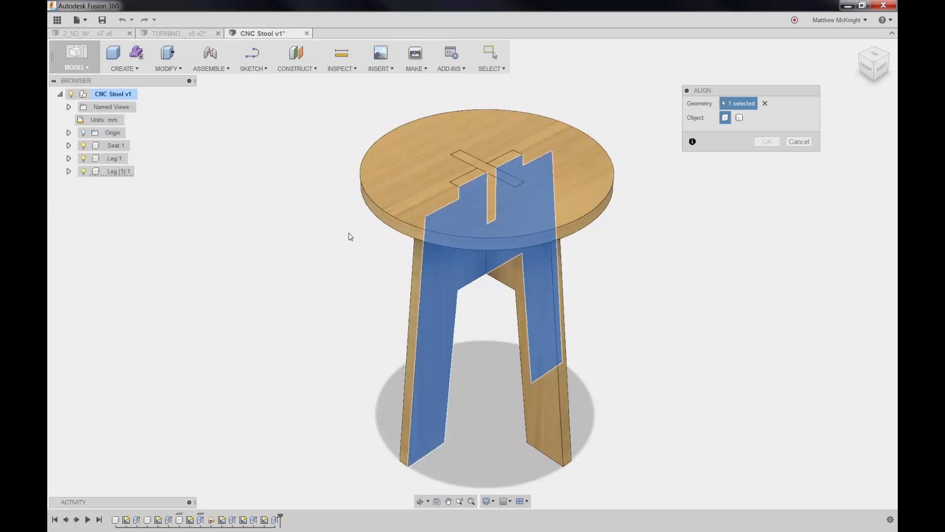
{"action": "left_click", "coordinate": [393, 169]}
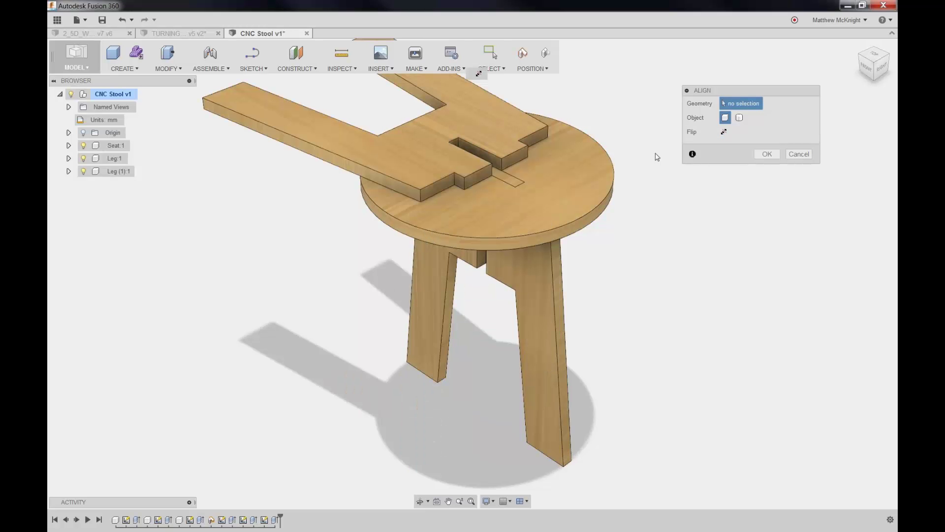
{"action": "middle_click_drag", "start_coordinate": [565, 137], "coordinate": [540, 237]}
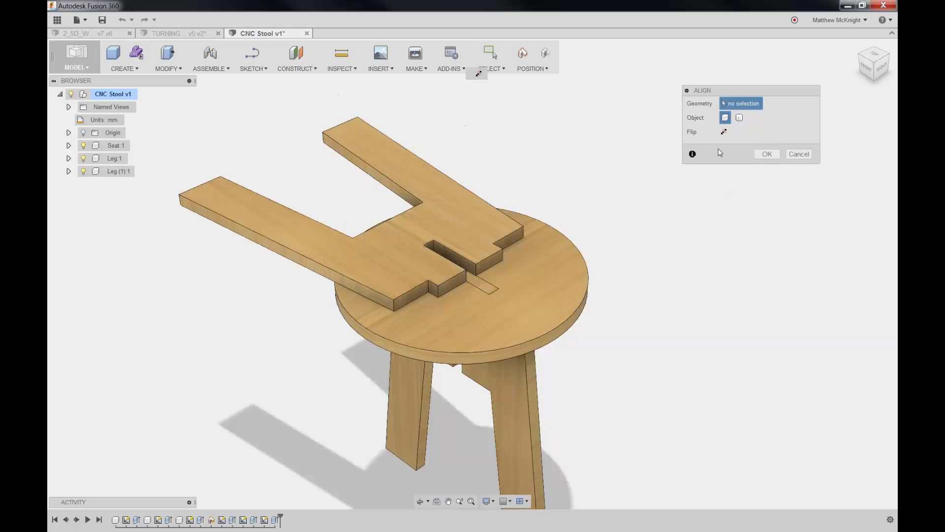
{"action": "left_click", "coordinate": [725, 131]}
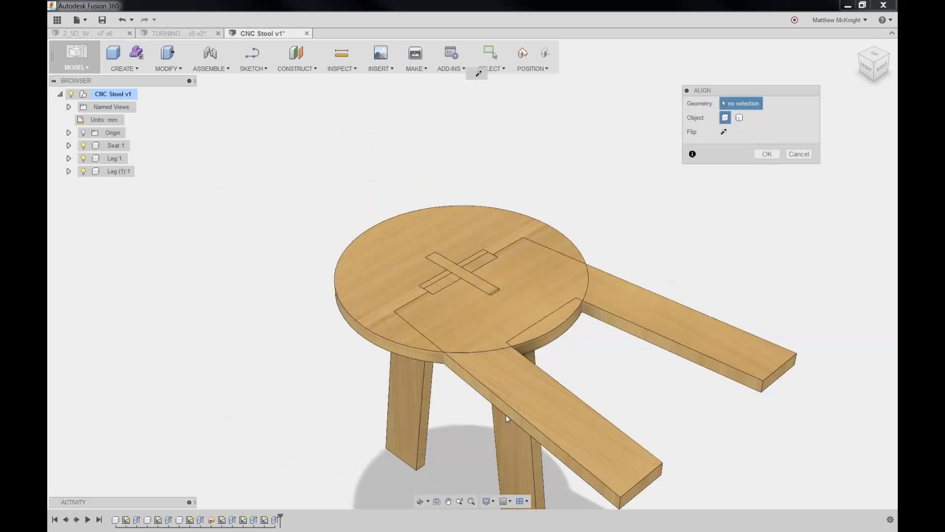
Align the broad face of the other stool leg to the seat's top face and finish the alignment.
{"action": "left_click", "coordinate": [443, 376]}
{"action": "left_click", "coordinate": [377, 301]}
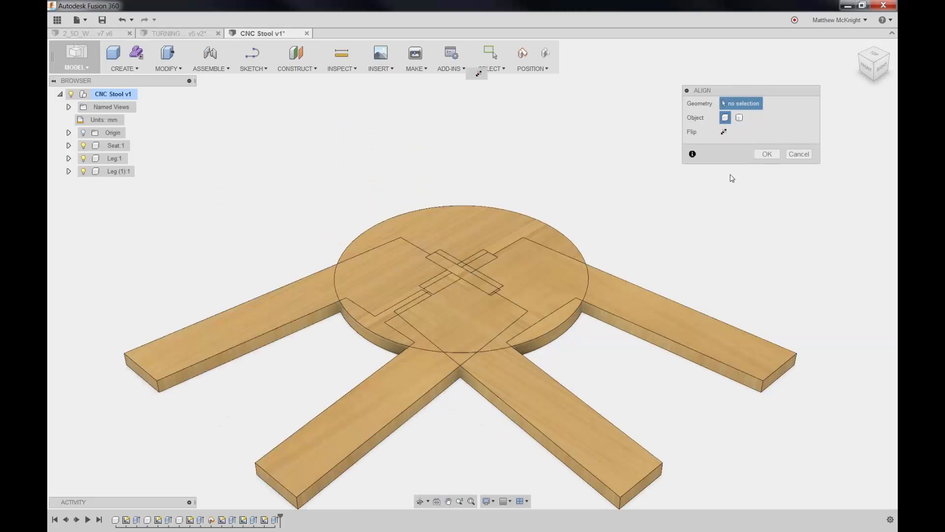
{"action": "left_click", "coordinate": [767, 154]}
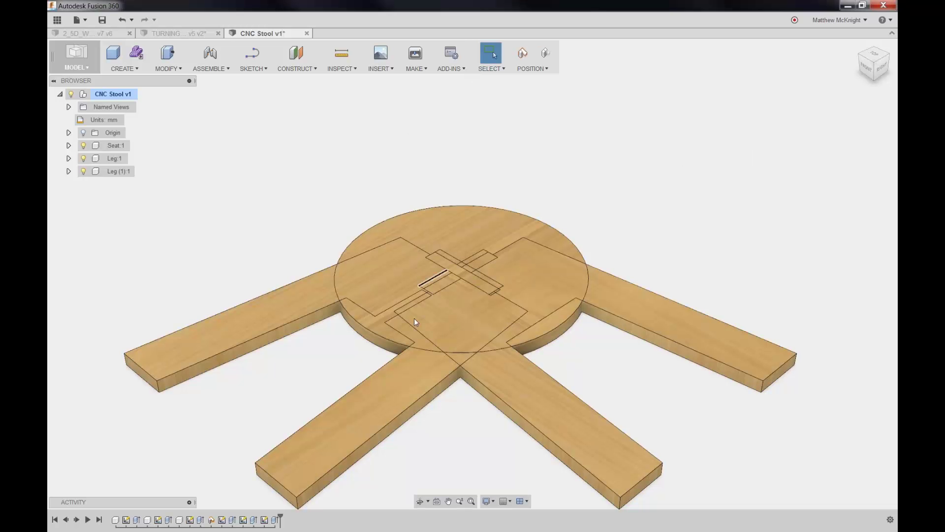
Rotate the Leg (1) body 90 degrees about Y and move it about 240 mm in X and -21 mm in Z, clear of the other parts.
{"action": "left_click", "coordinate": [173, 69]}
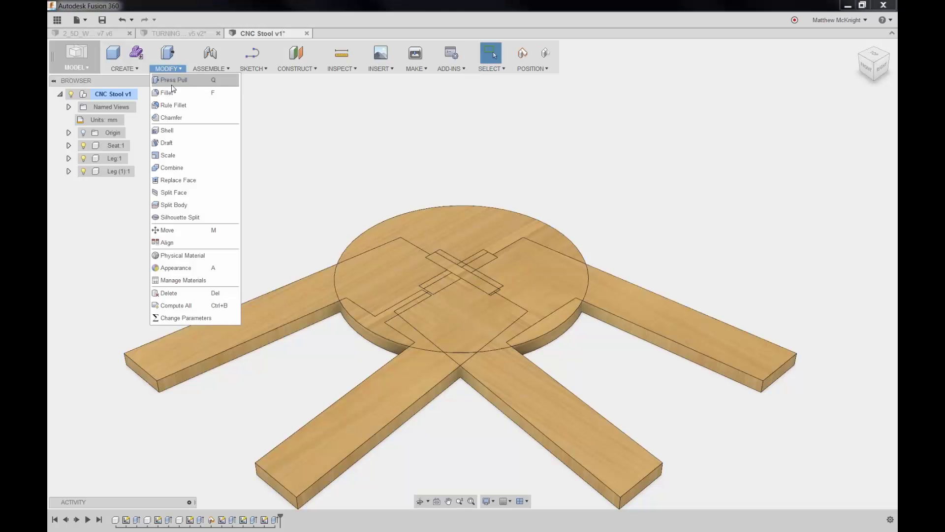
{"action": "left_click", "coordinate": [167, 230]}
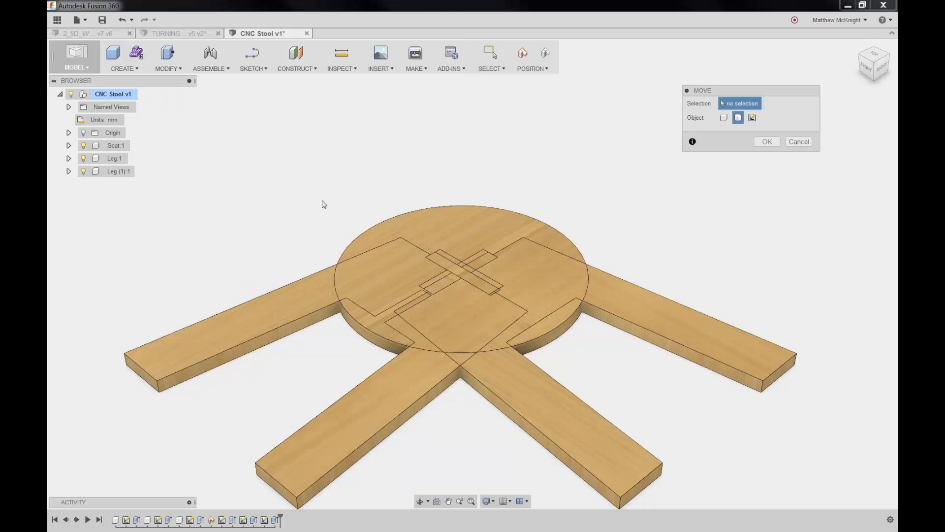
{"action": "left_click", "coordinate": [874, 54]}
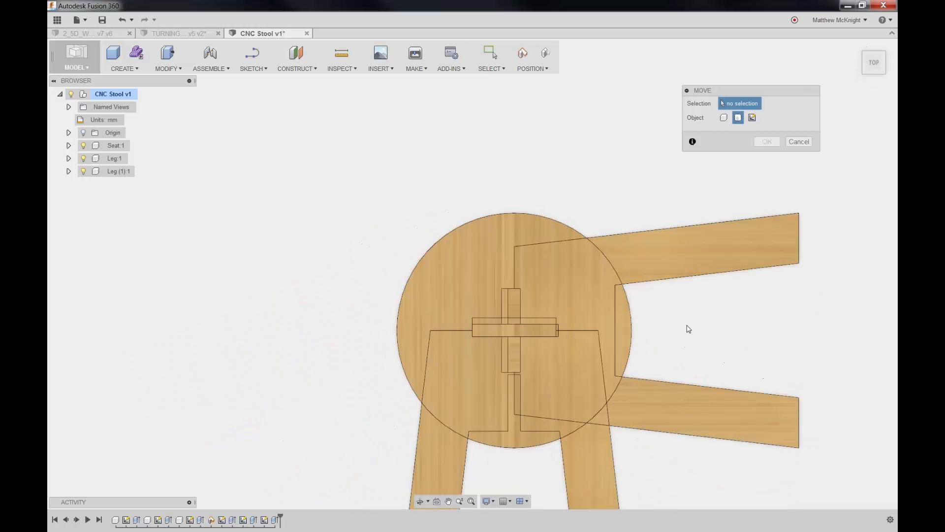
{"action": "middle_click_drag", "start_coordinate": [685, 327], "coordinate": [506, 212]}
{"action": "scroll", "coordinate": [483, 230], "scroll_direction": "down", "scroll_amount": 1}
{"action": "scroll", "coordinate": [485, 234], "scroll_direction": "down", "scroll_amount": 2}
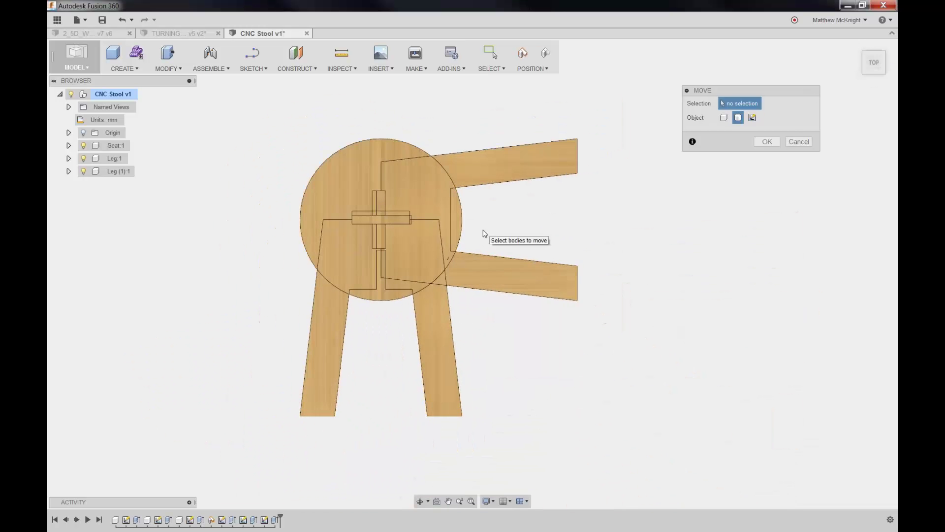
{"action": "left_click", "coordinate": [494, 281]}
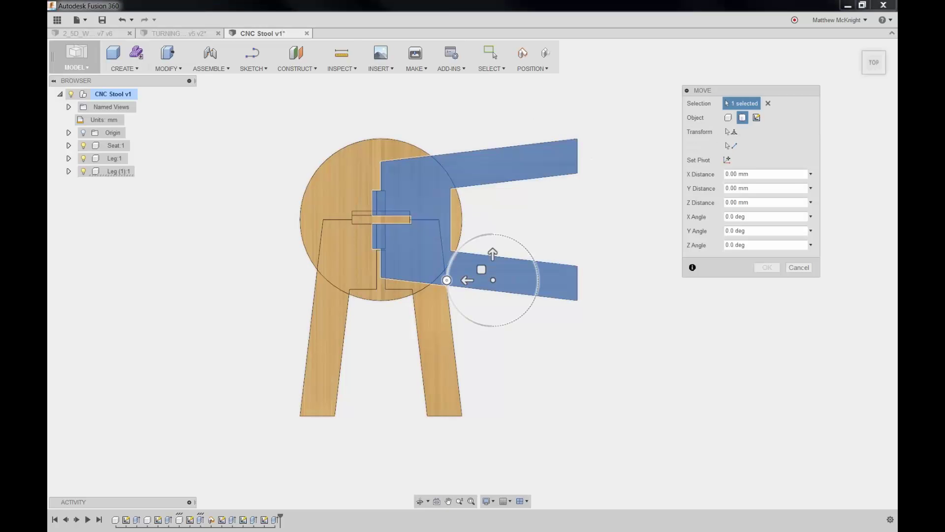
{"action": "left_click_drag", "start_coordinate": [447, 280], "coordinate": [492, 326]}
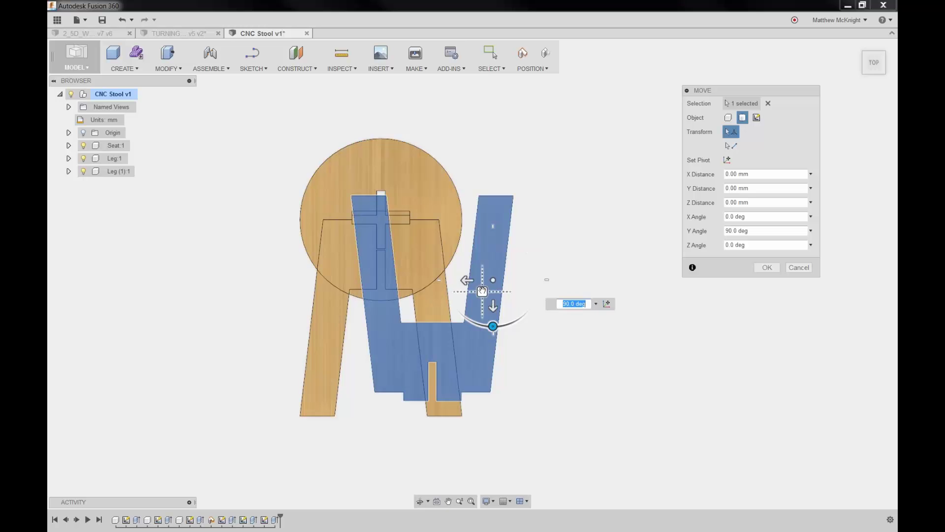
{"action": "left_click_drag", "start_coordinate": [482, 291], "coordinate": [492, 401]}
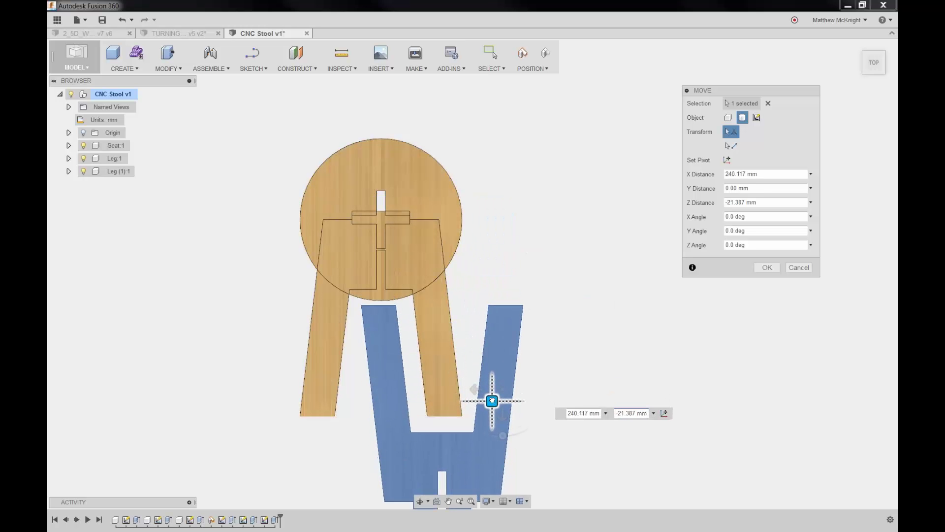
{"action": "left_click", "coordinate": [767, 267]}
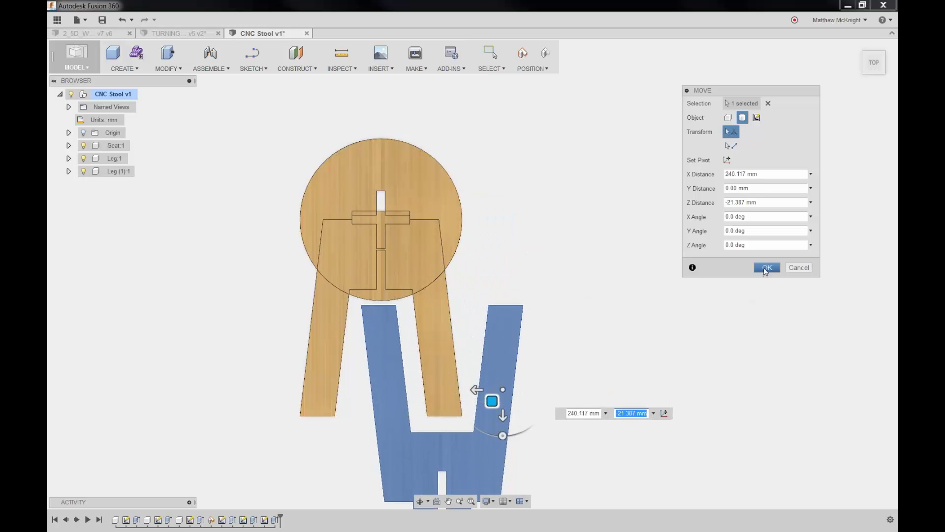
Move the round seat body about -317 mm in Z and -7 mm in X, off the remaining leg.
{"action": "right_click", "coordinate": [624, 272]}
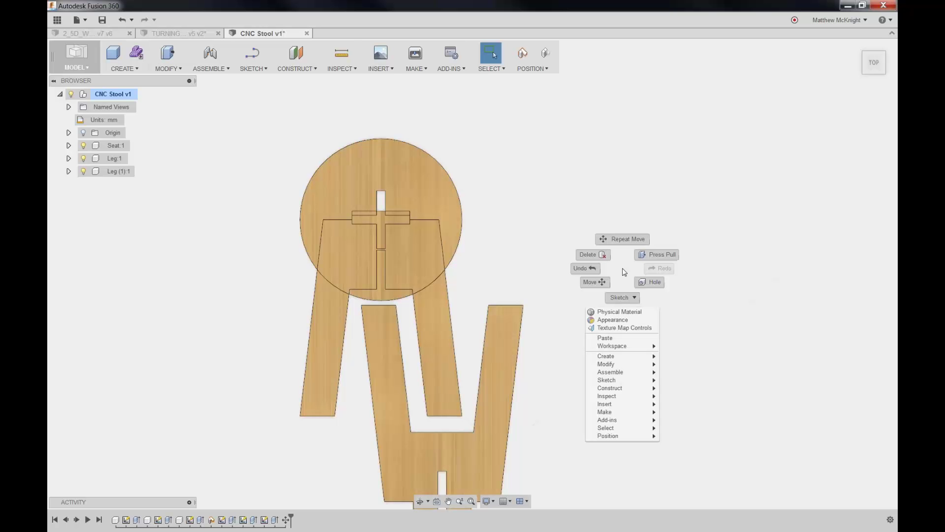
{"action": "left_click", "coordinate": [622, 234]}
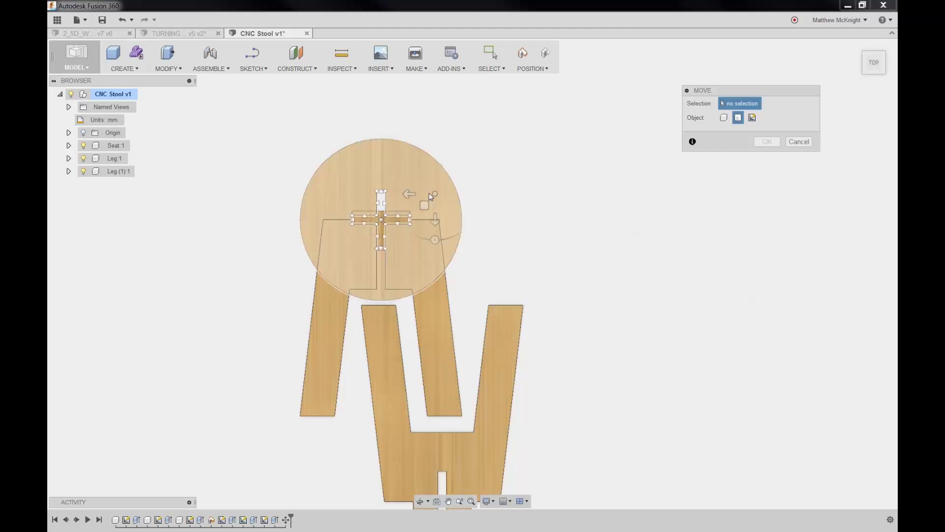
{"action": "left_click", "coordinate": [429, 193]}
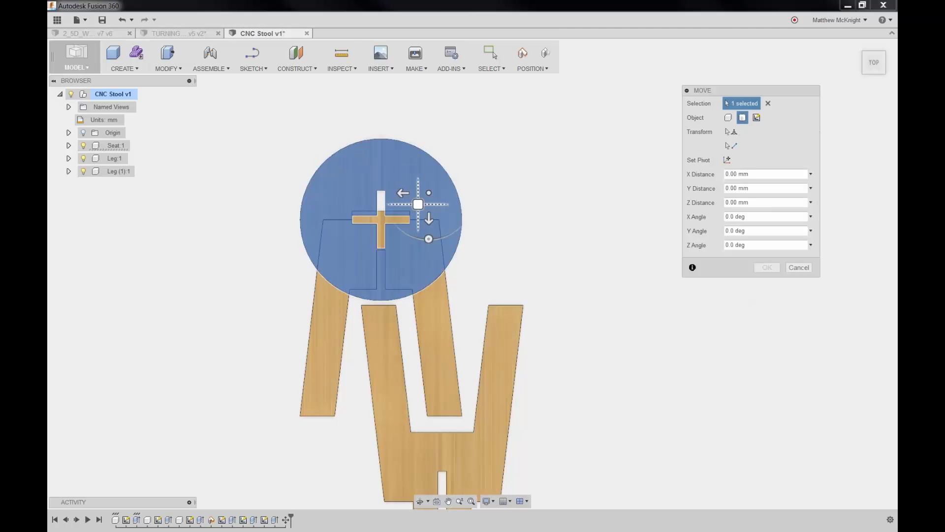
{"action": "left_click_drag", "start_coordinate": [418, 204], "coordinate": [563, 202]}
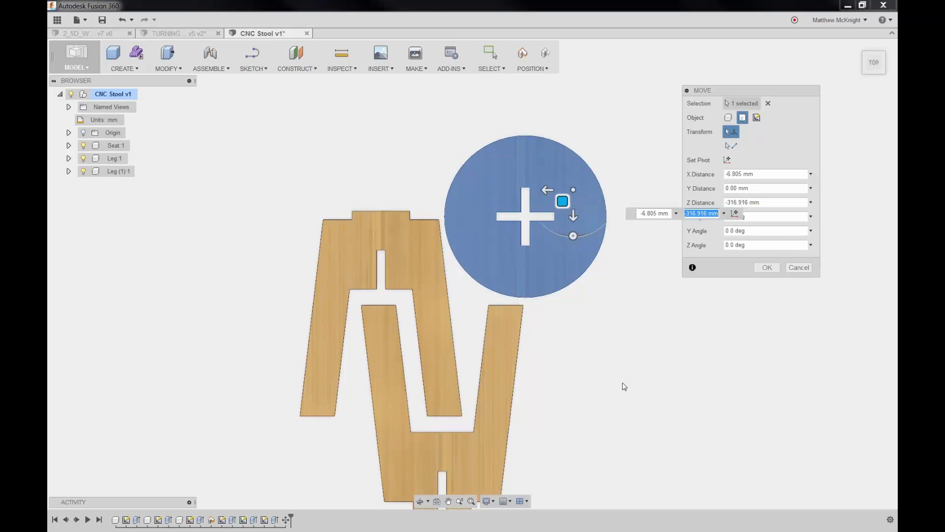
{"action": "left_click", "coordinate": [766, 268]}
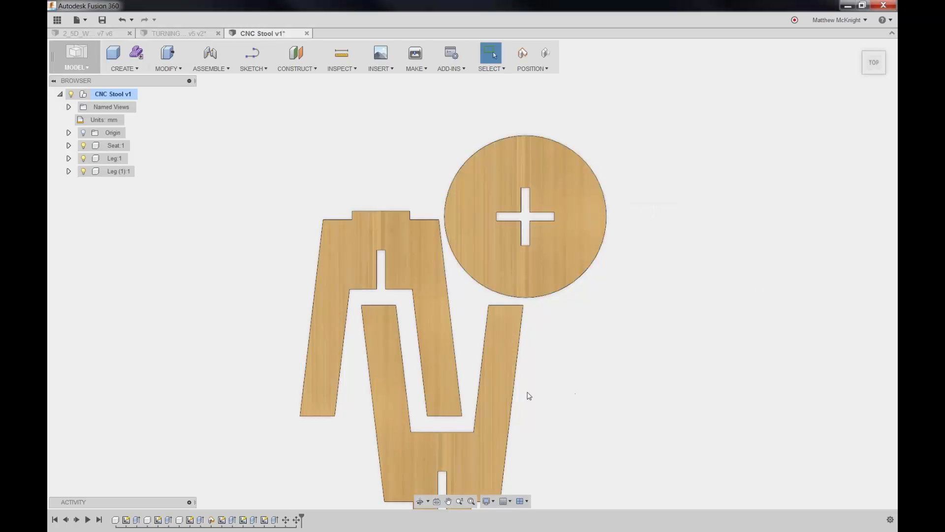
Switch to the CAM workspace and create a new setup with the Water/laser/plasma operation type.
{"action": "scroll", "coordinate": [484, 386], "scroll_direction": "down", "scroll_amount": 3}
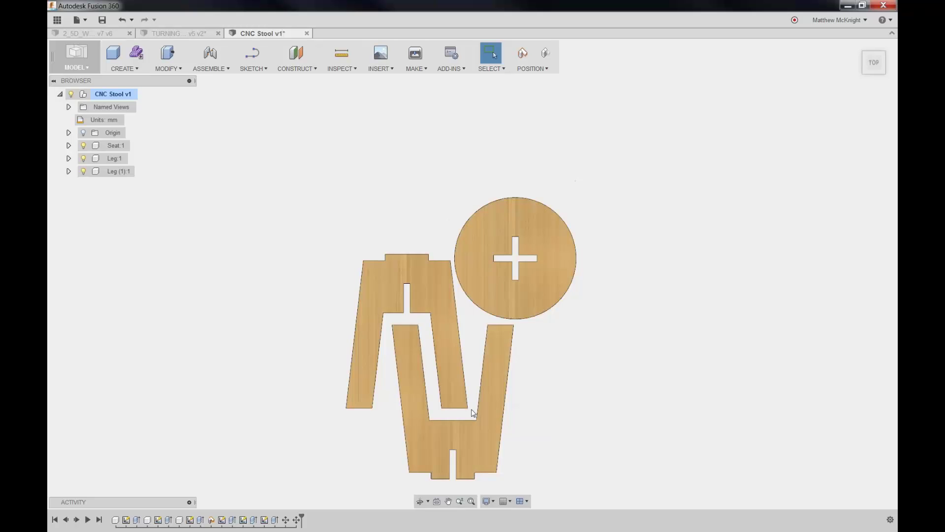
{"action": "middle_click_drag", "start_coordinate": [472, 413], "coordinate": [734, 481], "text": "shift"}
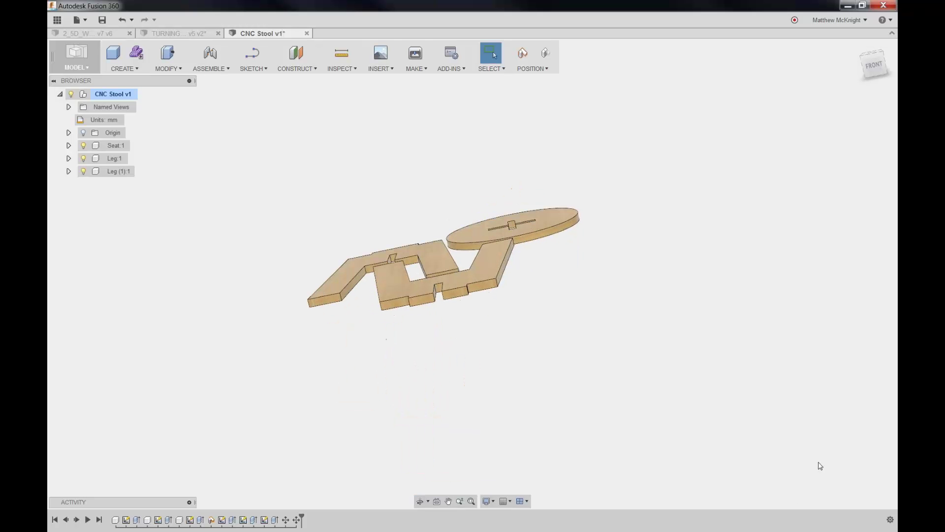
{"action": "middle_click_drag", "start_coordinate": [819, 465], "coordinate": [782, 473], "text": "shift"}
{"action": "scroll", "coordinate": [401, 212], "scroll_direction": "up", "scroll_amount": 2}
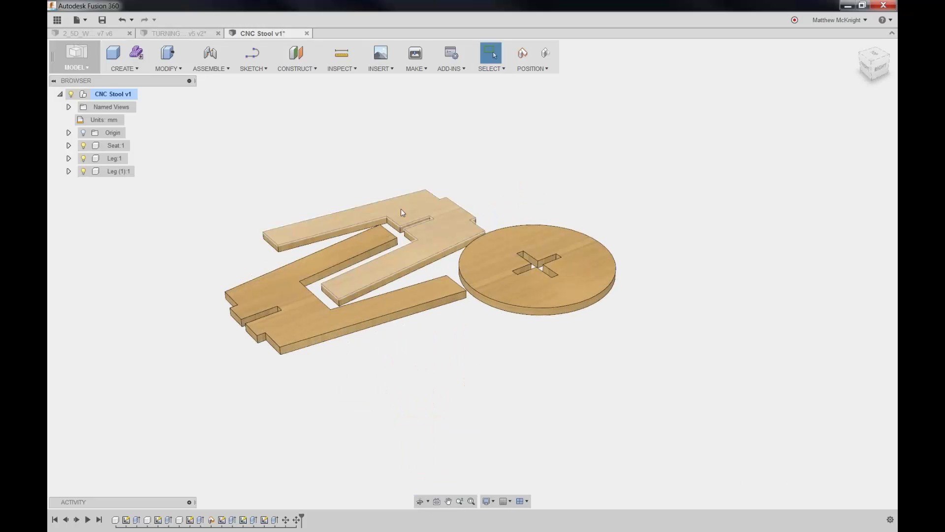
{"action": "scroll", "coordinate": [401, 209], "scroll_direction": "up", "scroll_amount": 2}
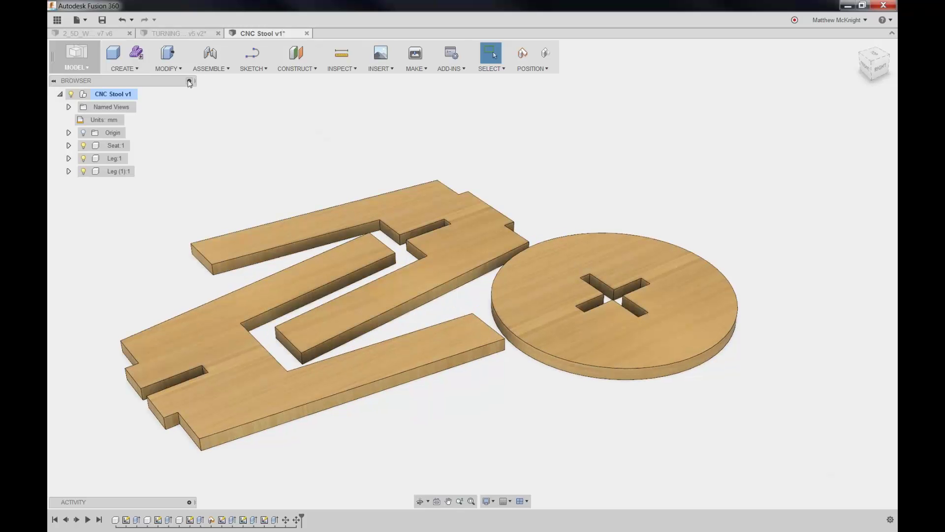
{"action": "left_click", "coordinate": [73, 62]}
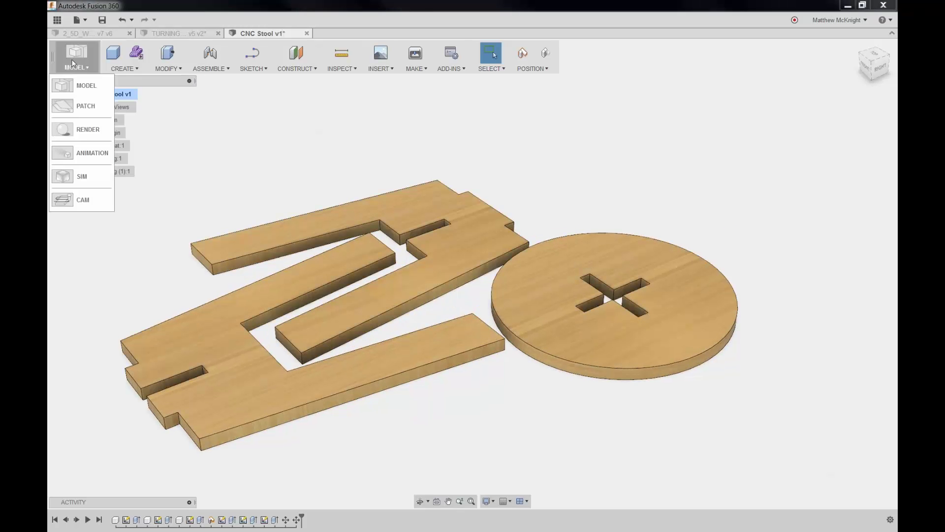
{"action": "left_click", "coordinate": [81, 199]}
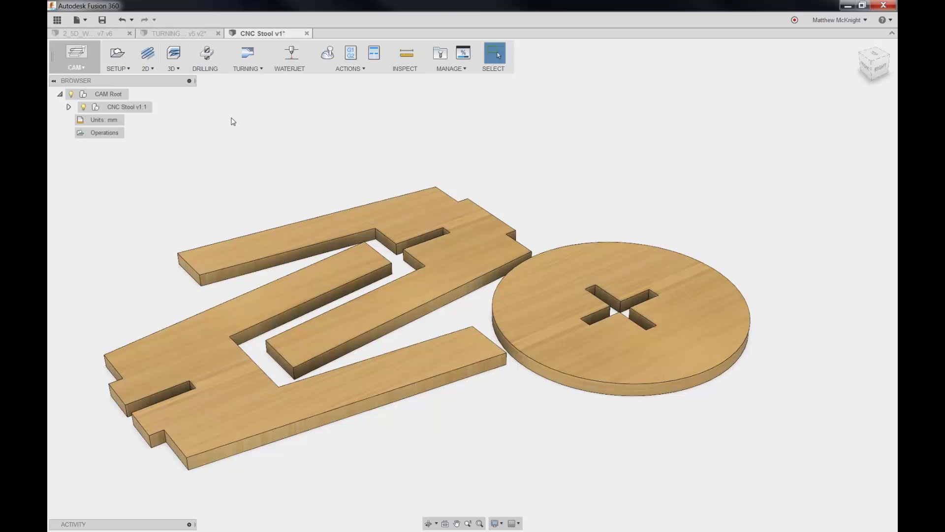
{"action": "left_click", "coordinate": [118, 54]}
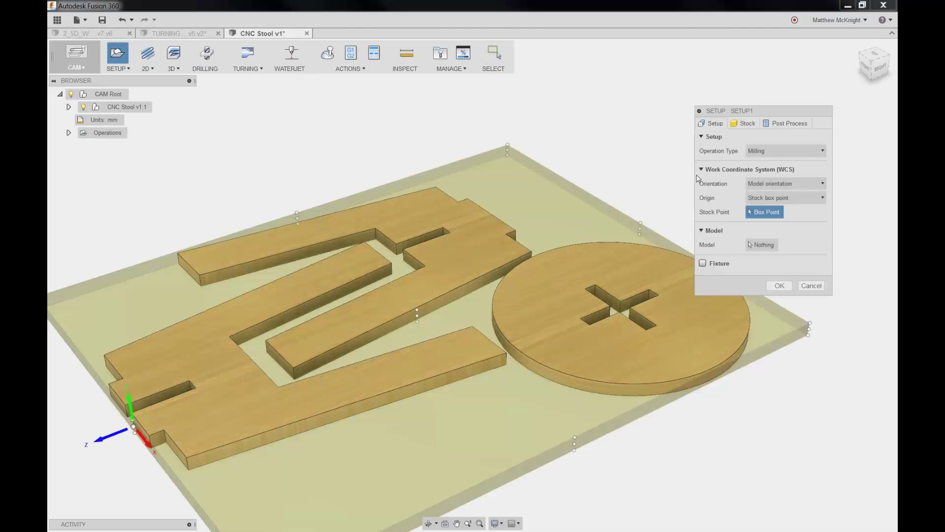
{"action": "left_click", "coordinate": [771, 156]}
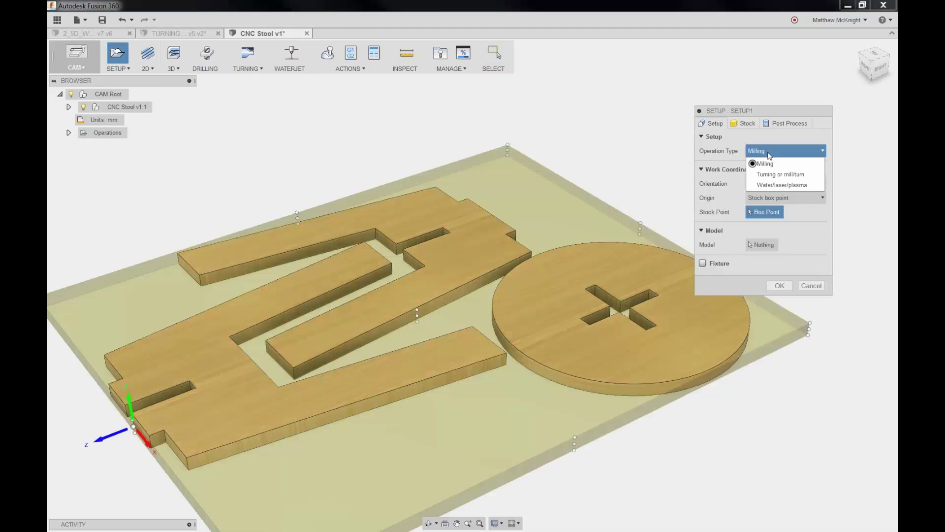
{"action": "left_click", "coordinate": [787, 186]}
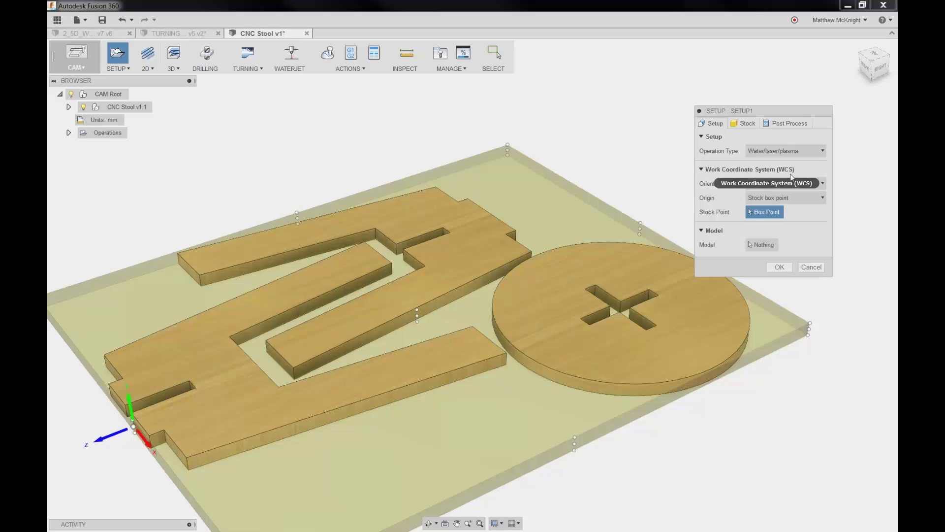
Orient the setup's work coordinate system by Z and X axes, using the seat's top face for Z and the upper leg's slot edge for X.
{"action": "left_click", "coordinate": [788, 185]}
{"action": "left_click", "coordinate": [793, 207]}
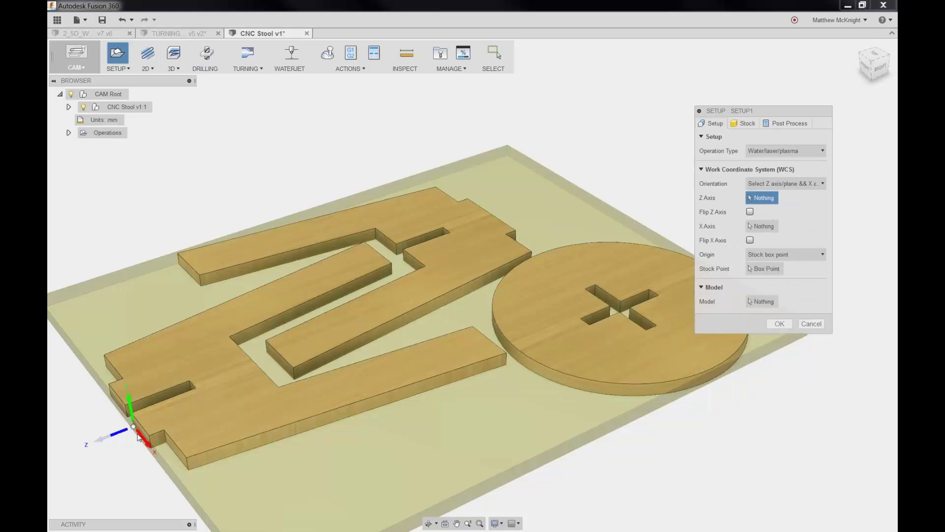
{"action": "left_click", "coordinate": [544, 314]}
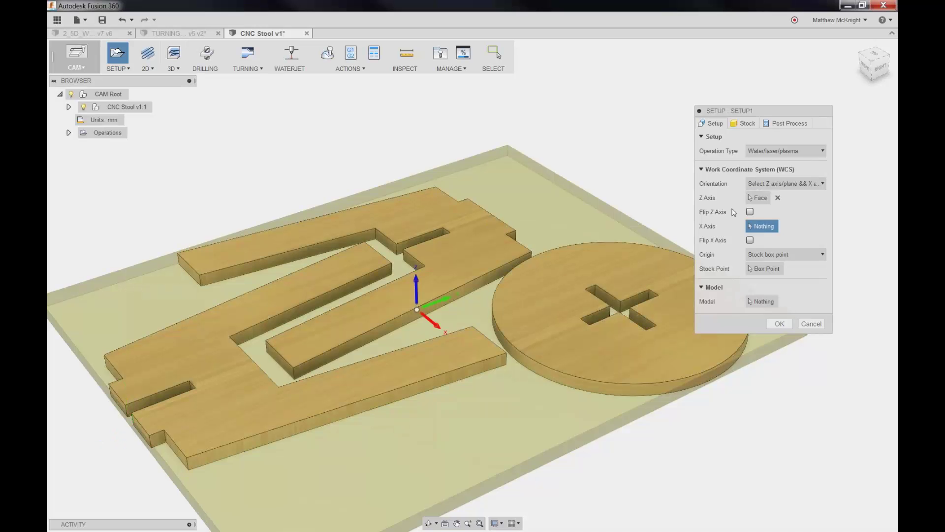
{"action": "left_click", "coordinate": [429, 232]}
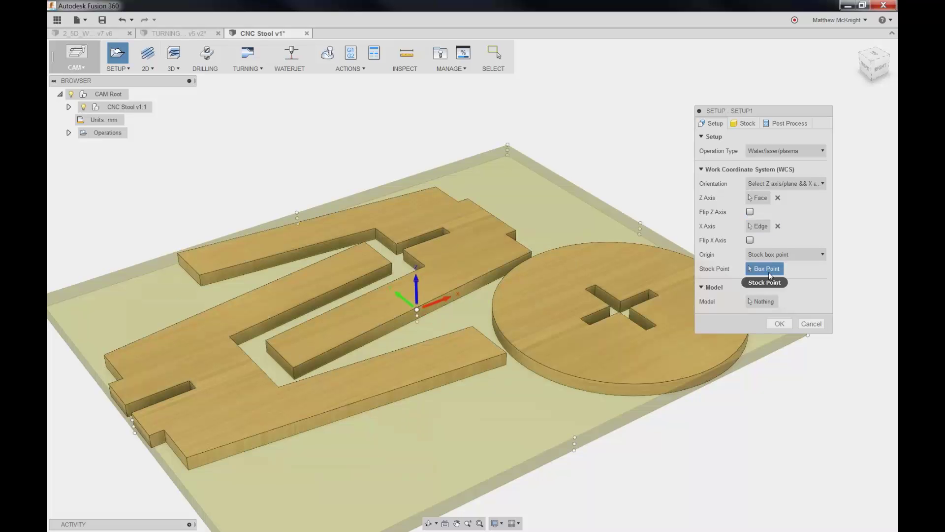
Choose the seat and both leg bodies as the setup's model.
{"action": "left_click", "coordinate": [768, 301]}
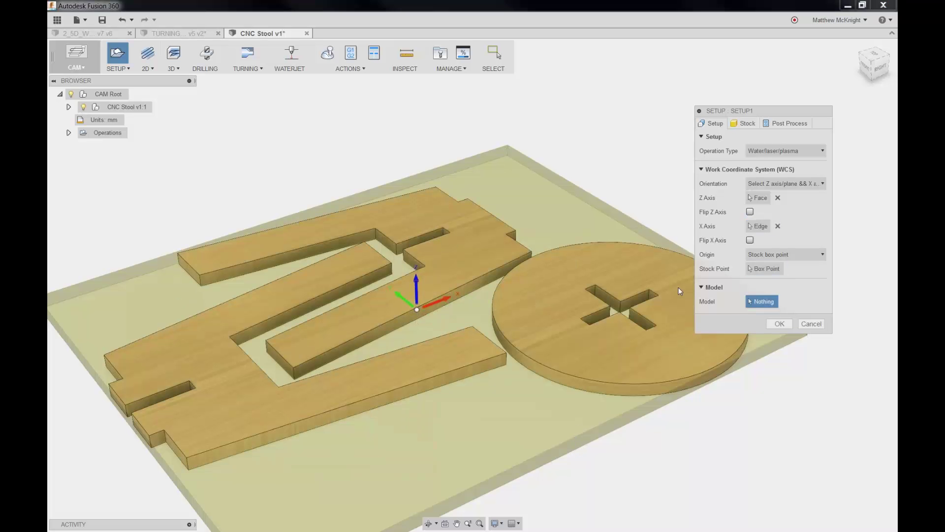
{"action": "left_click", "coordinate": [609, 267]}
{"action": "left_click", "coordinate": [473, 234]}
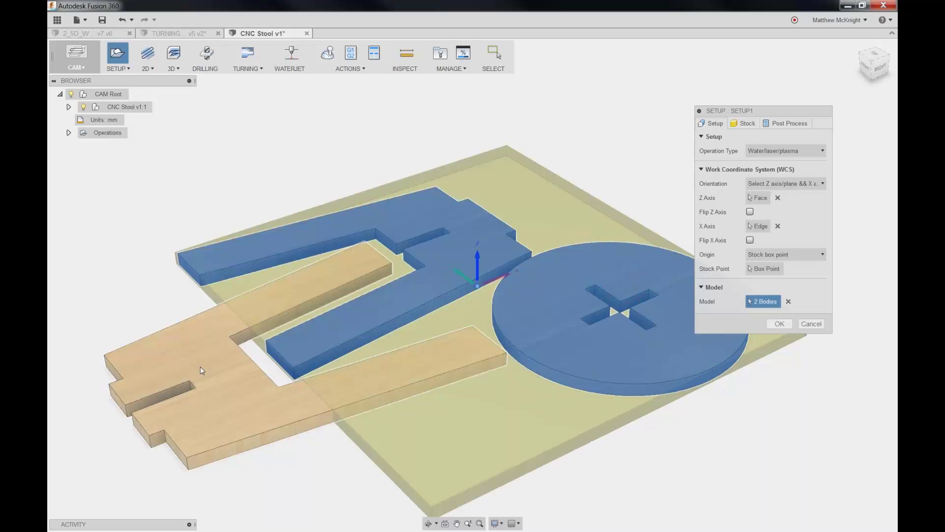
{"action": "left_click", "coordinate": [406, 309]}
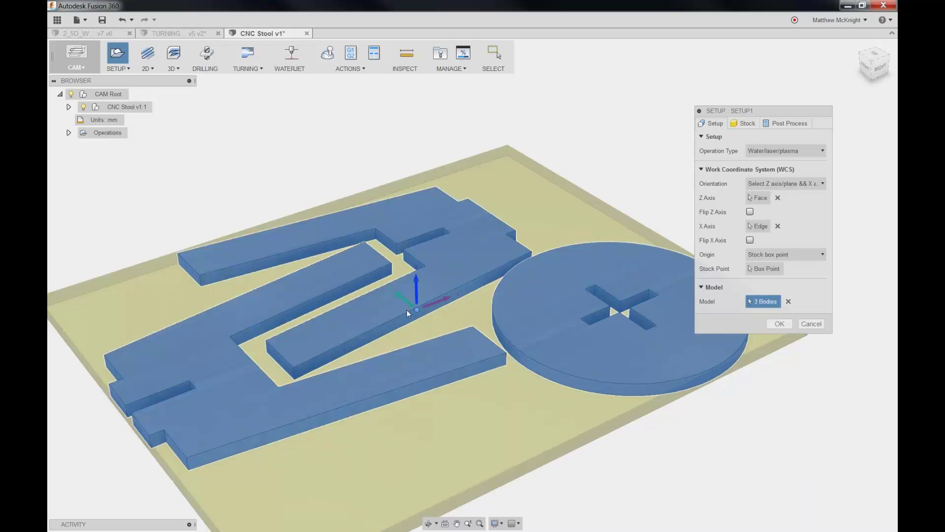
Define the stock as a relative size box with a 10 mm side offset and 0 mm top offset, and finish the setup.
{"action": "left_click", "coordinate": [746, 125]}
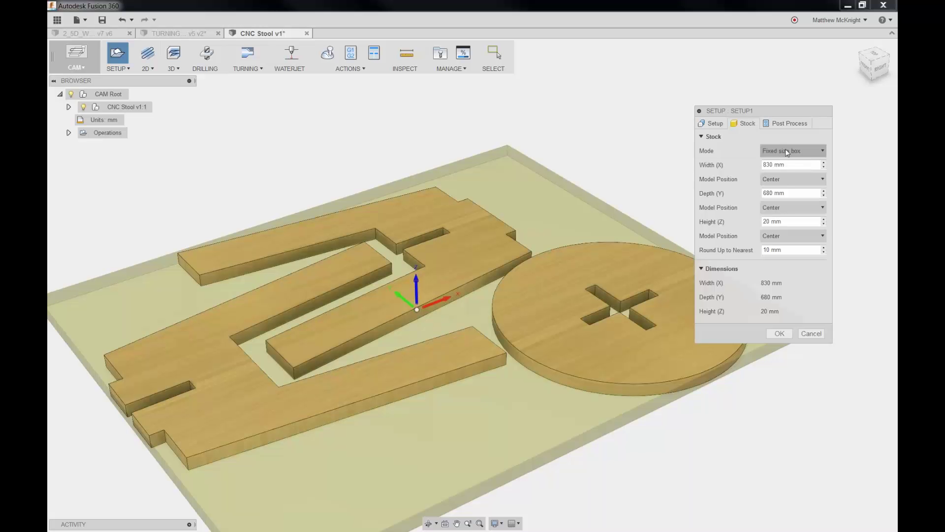
{"action": "left_click", "coordinate": [786, 151]}
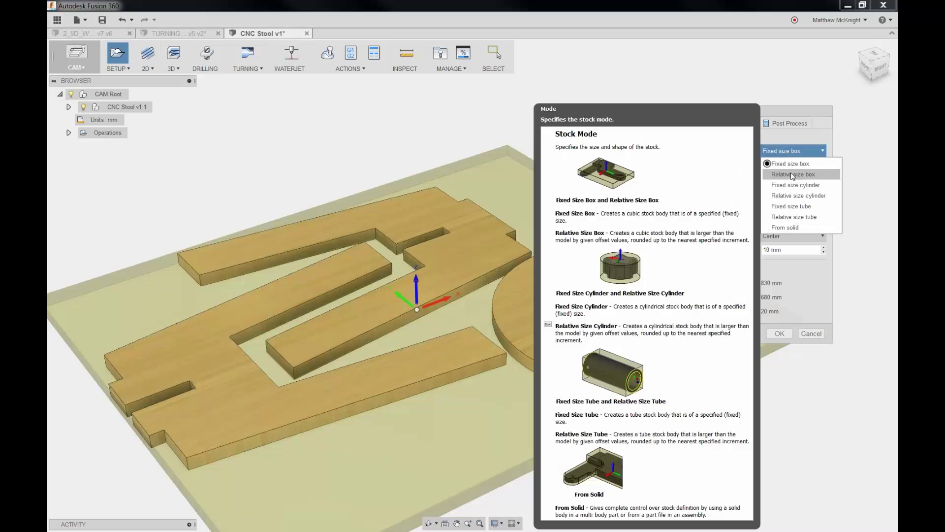
{"action": "left_click", "coordinate": [792, 174]}
{"action": "left_click", "coordinate": [790, 179]}
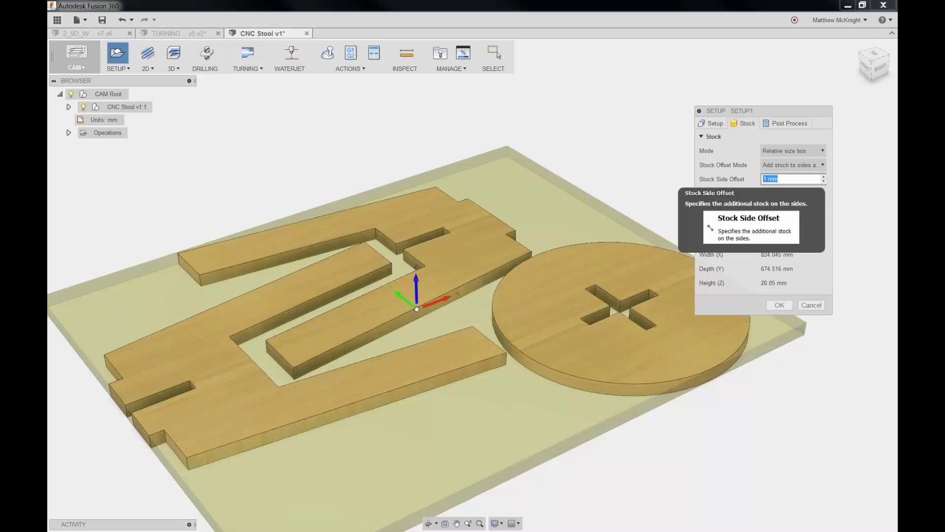
{"action": "type", "text": "10"}
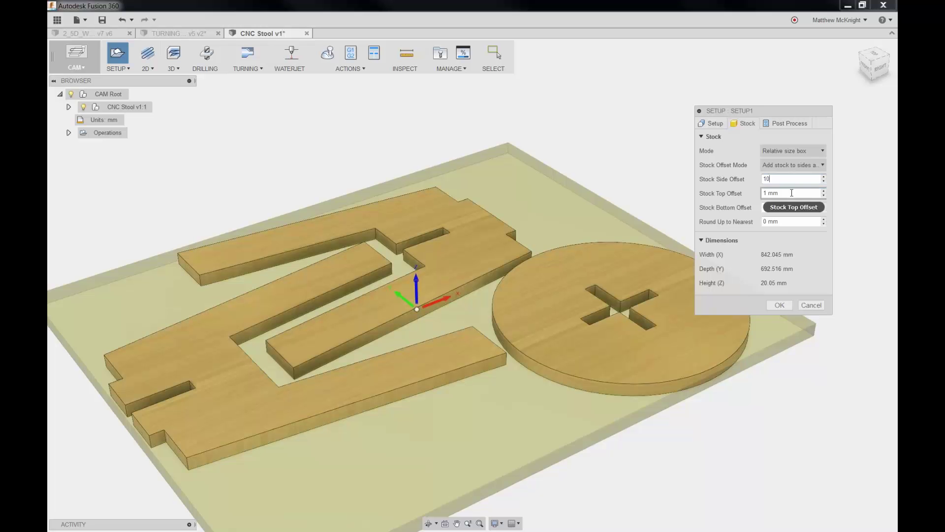
{"action": "left_click_drag", "start_coordinate": [791, 193], "coordinate": [761, 193]}
{"action": "type", "text": "0"}
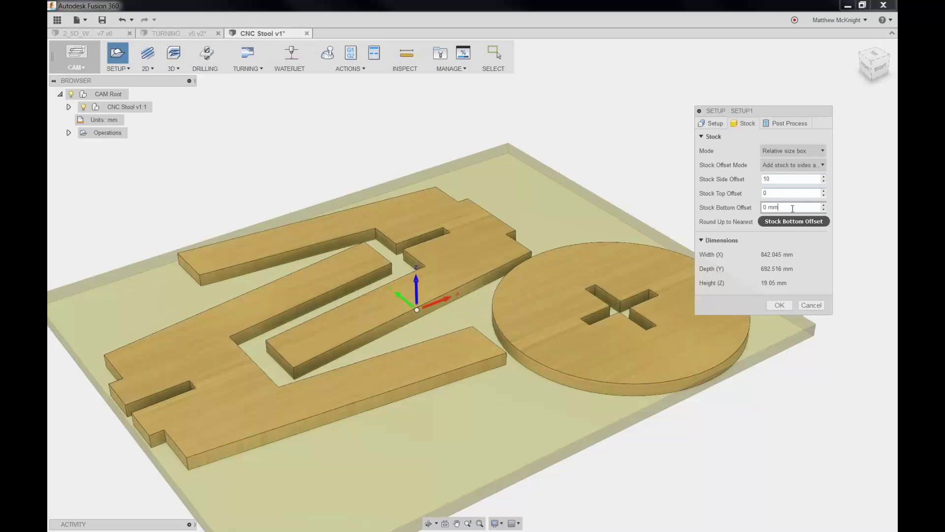
{"action": "left_click", "coordinate": [787, 305]}
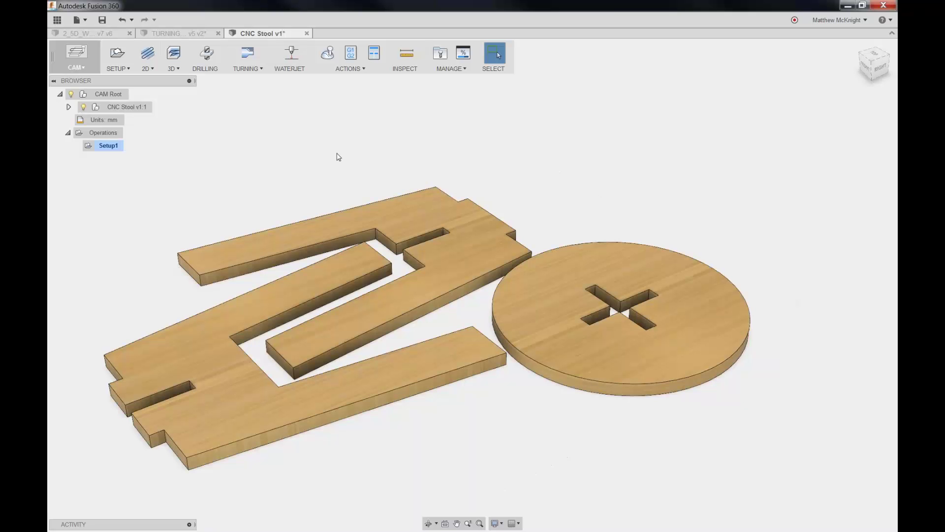
Start a waterjet contour operation for Setup1 and set its cutting type to Laser cutting.
{"action": "left_click", "coordinate": [293, 62]}
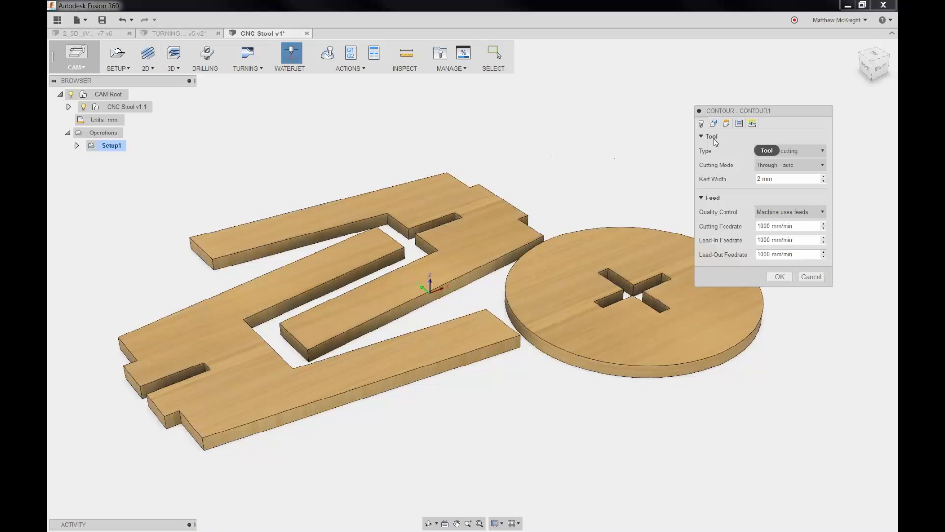
{"action": "left_click", "coordinate": [785, 152]}
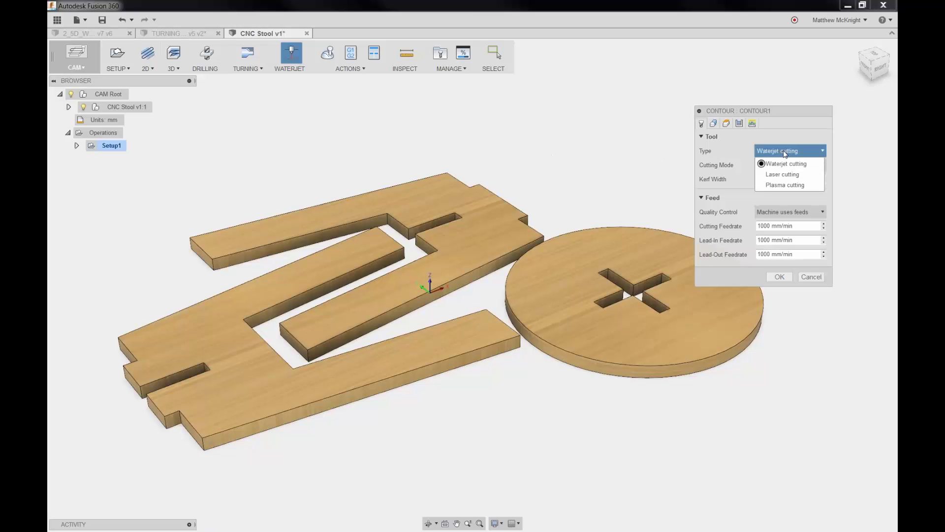
{"action": "left_click", "coordinate": [786, 175]}
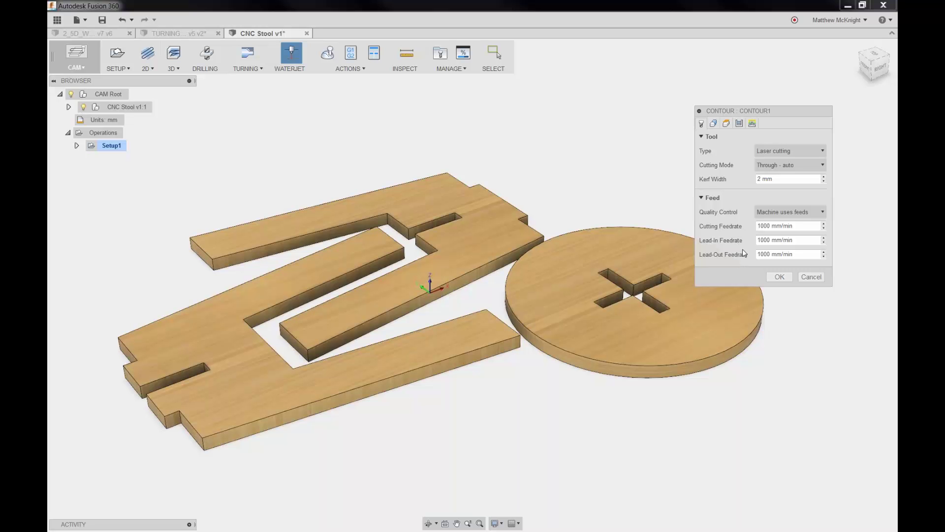
Choose the top outlines of both legs, the seat's outer circle and its cross-shaped slot as the contours to cut.
{"action": "left_click", "coordinate": [714, 124]}
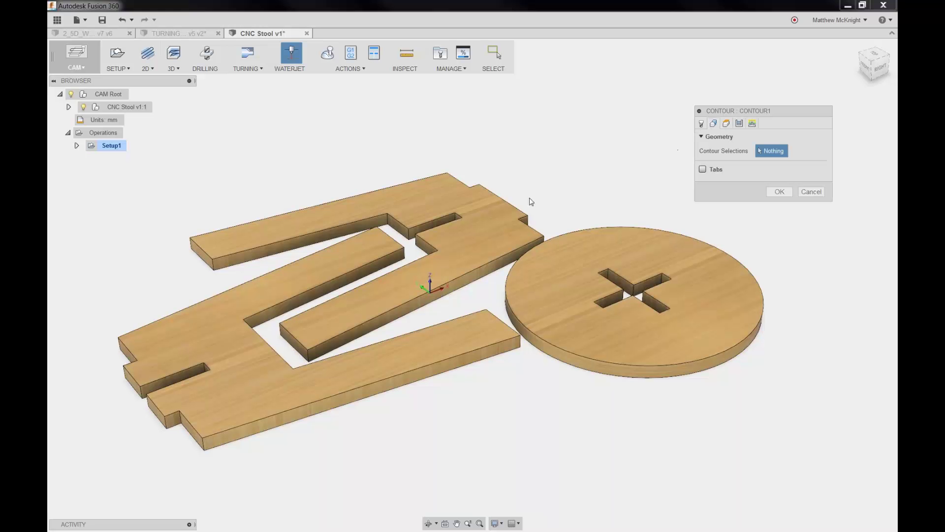
{"action": "left_click", "coordinate": [519, 212]}
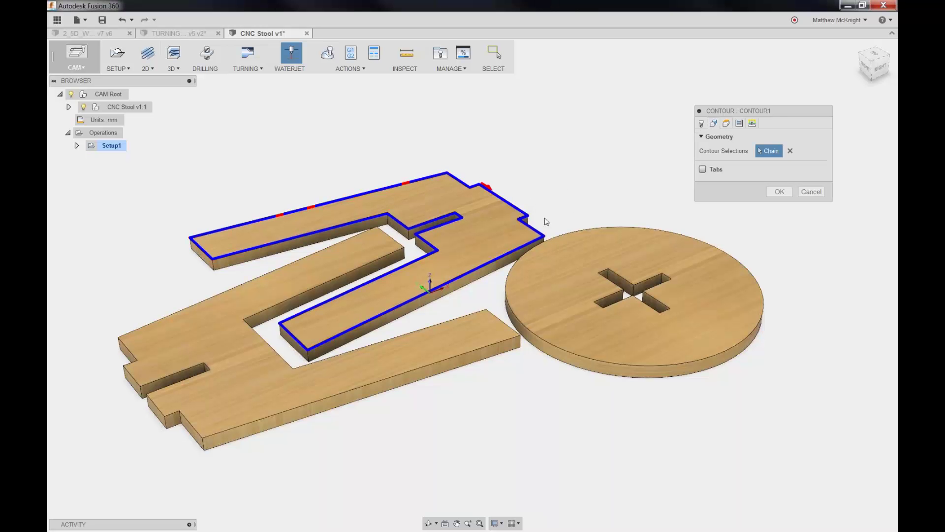
{"action": "left_click", "coordinate": [574, 231]}
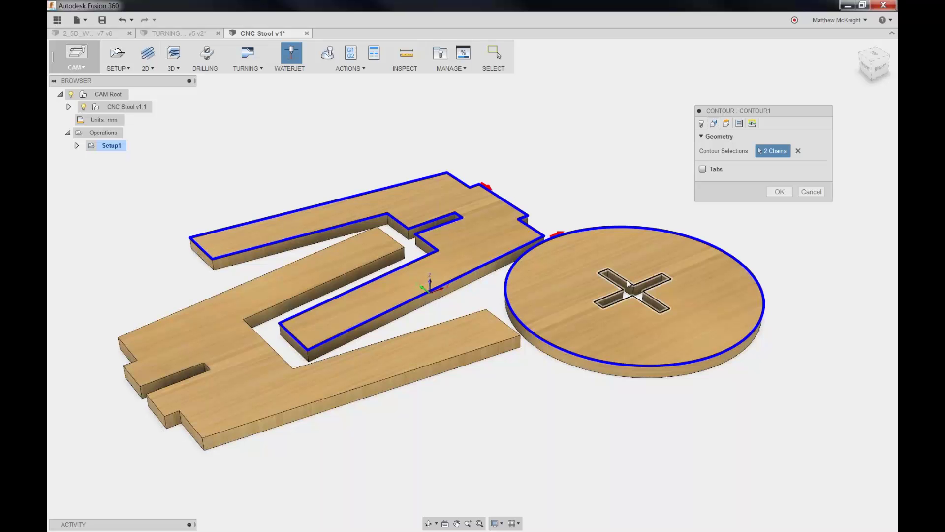
{"action": "left_click", "coordinate": [629, 283]}
{"action": "left_click", "coordinate": [503, 321]}
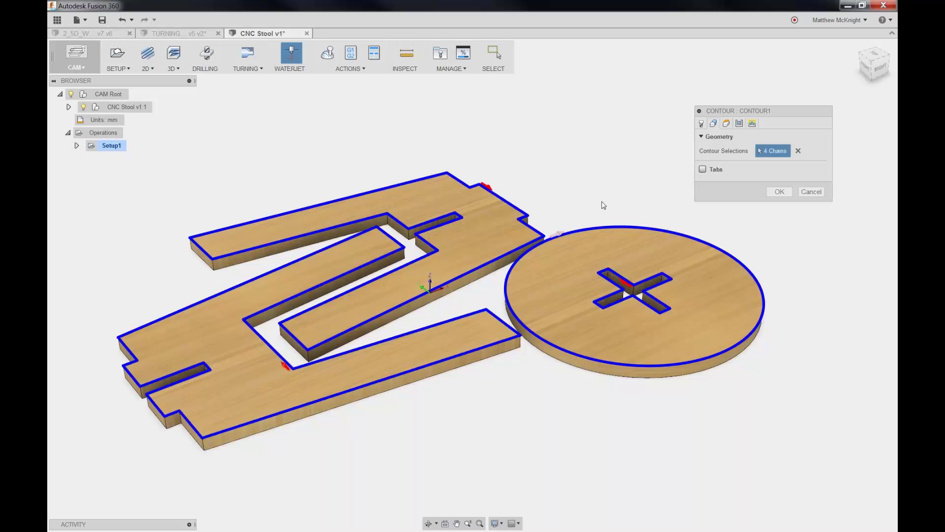
Enable tabs on the contours with a 5 mm tab width and tab positioning at points.
{"action": "left_click", "coordinate": [703, 170]}
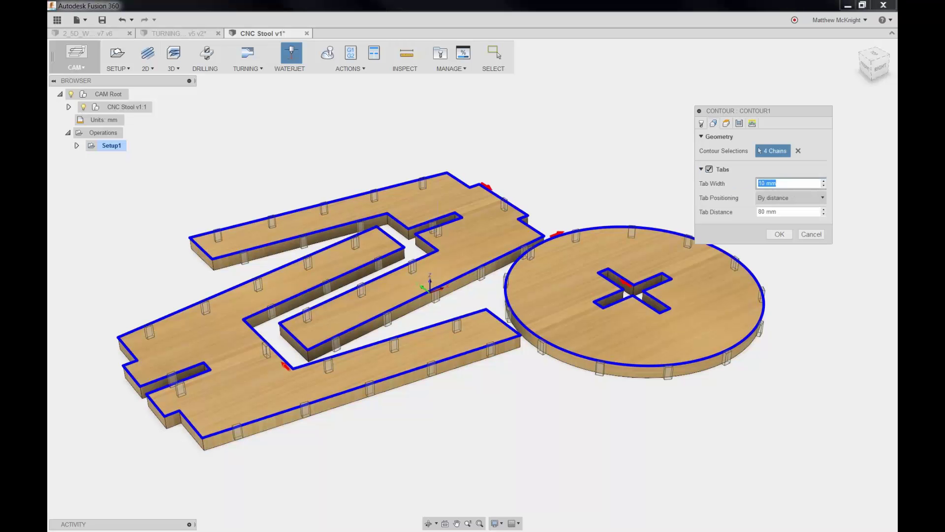
{"action": "type", "text": "5"}
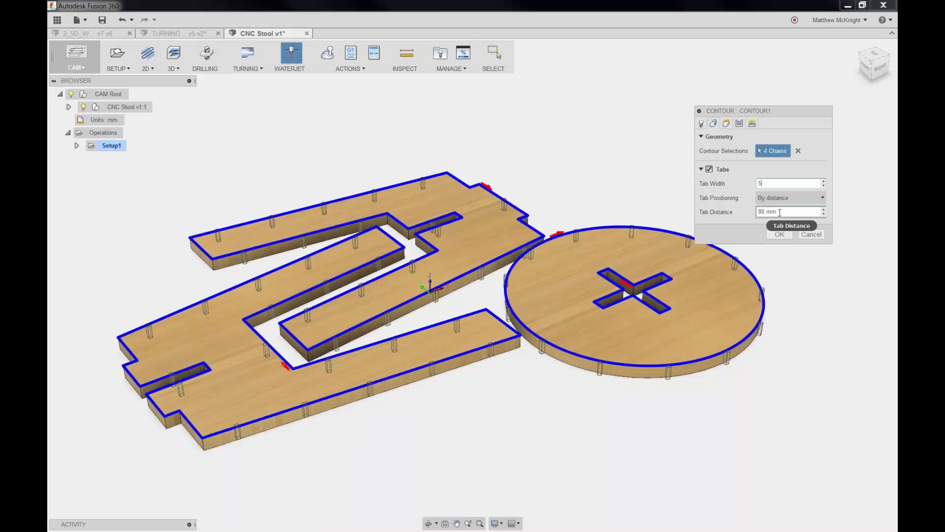
{"action": "left_click", "coordinate": [790, 197]}
{"action": "left_click", "coordinate": [771, 215]}
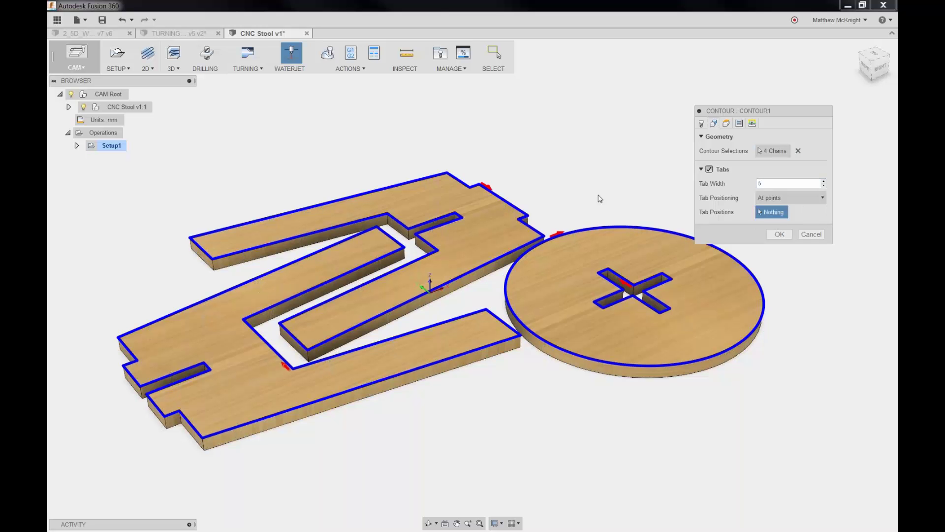
Place six tabs, two on opposite outer edges of the seat and of each leg.
{"action": "left_click", "coordinate": [599, 230]}
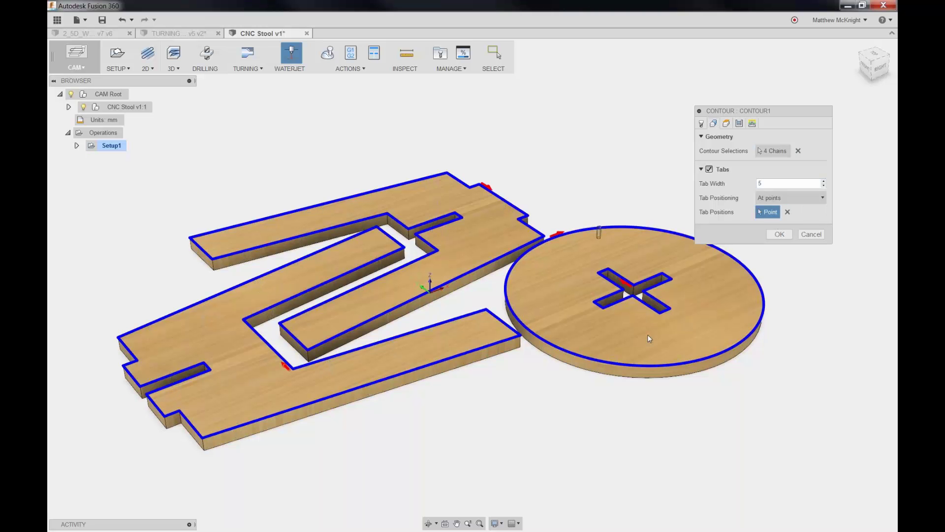
{"action": "left_click", "coordinate": [657, 365]}
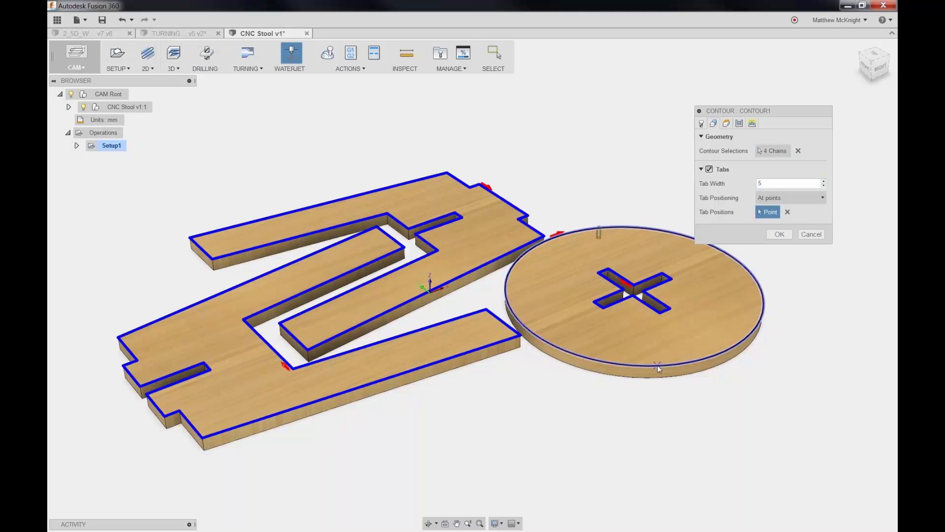
{"action": "left_click", "coordinate": [347, 389]}
{"action": "left_click", "coordinate": [242, 285]}
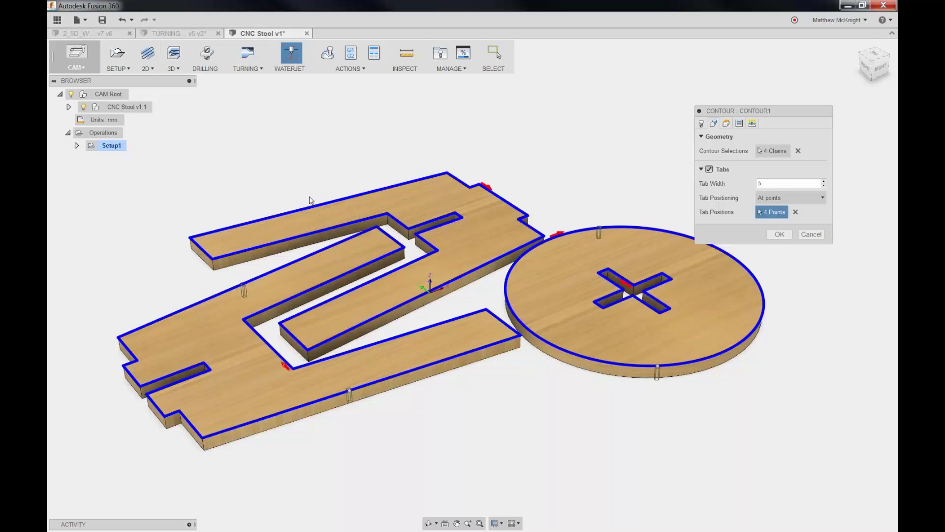
{"action": "left_click", "coordinate": [323, 203]}
{"action": "left_click", "coordinate": [462, 286]}
Keep the default height, pass and linking settings and generate the contour toolpath.
{"action": "left_click", "coordinate": [731, 126]}
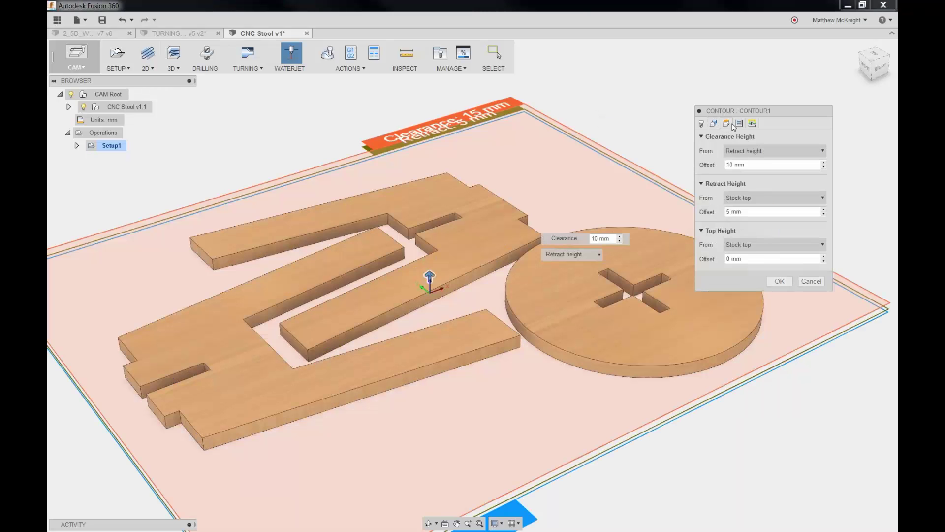
{"action": "left_click", "coordinate": [739, 126]}
{"action": "left_click", "coordinate": [752, 124]}
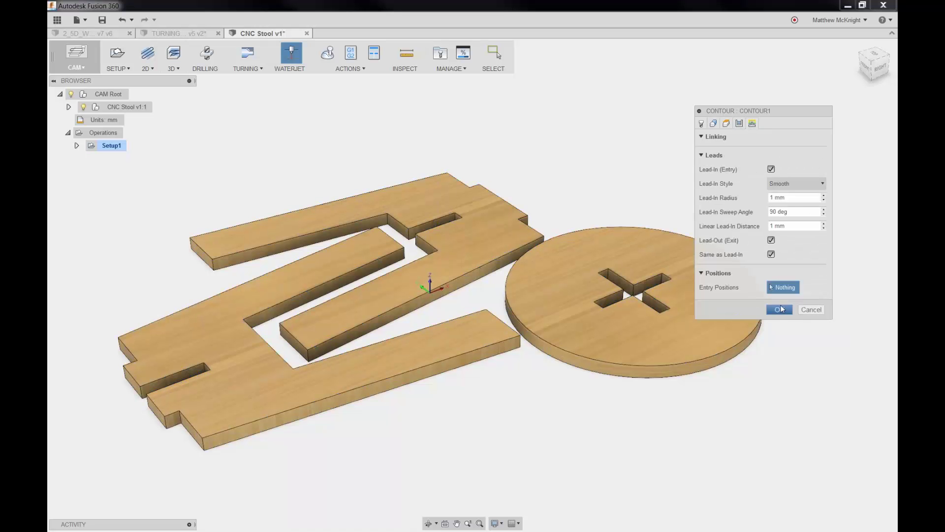
{"action": "left_click", "coordinate": [780, 310]}
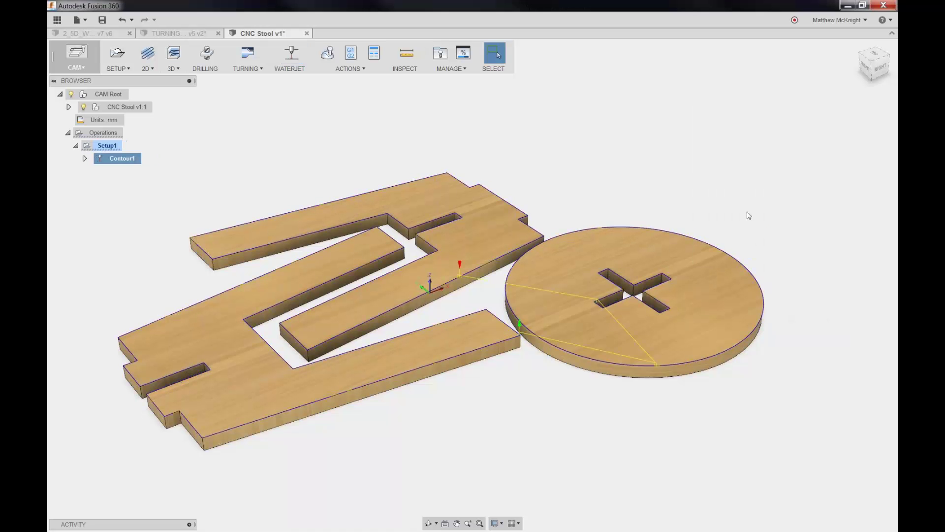
Simulate the Contour1 toolpath on the stock, then close the simulation and clear the selection.
{"action": "left_click", "coordinate": [122, 158]}
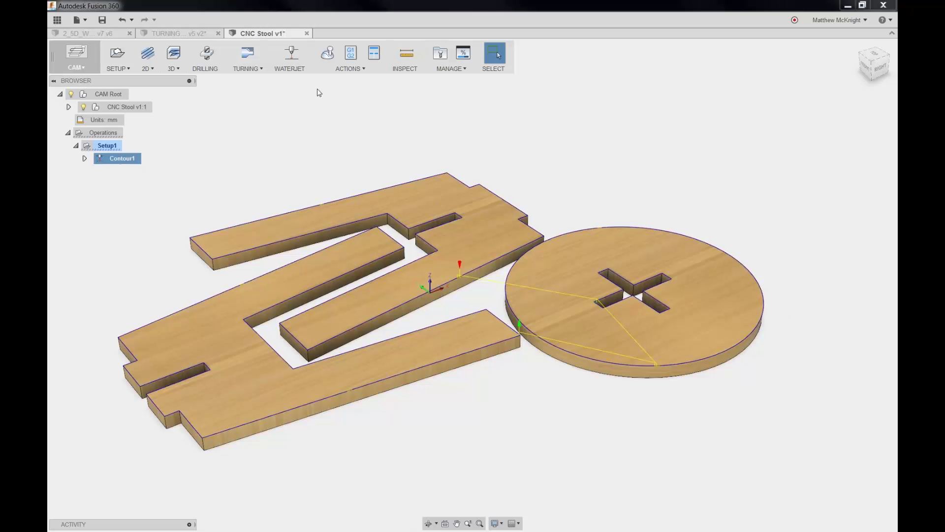
{"action": "left_click", "coordinate": [331, 58]}
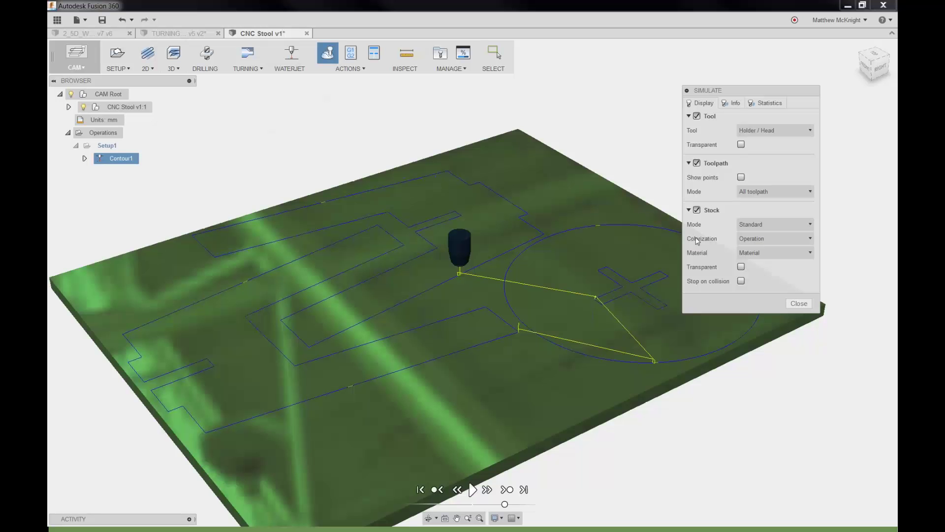
{"action": "left_click", "coordinate": [470, 491]}
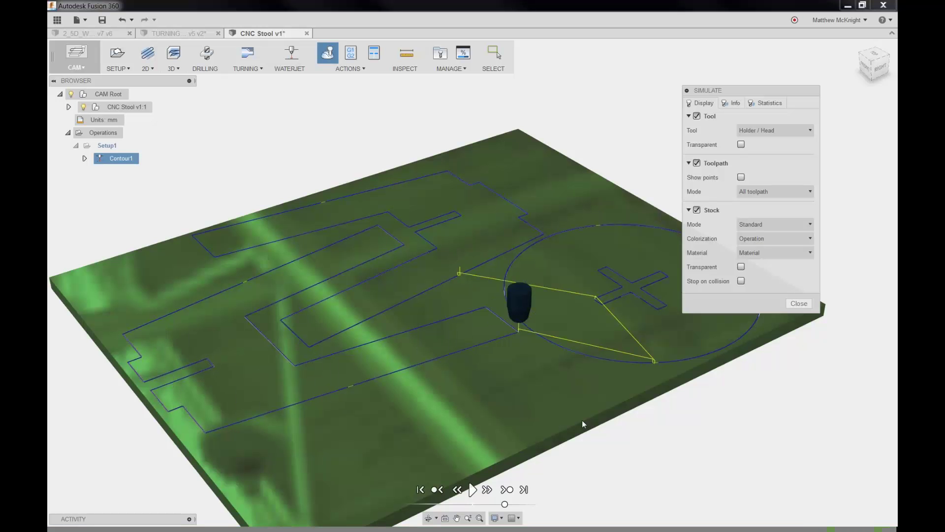
{"action": "left_click", "coordinate": [798, 304]}
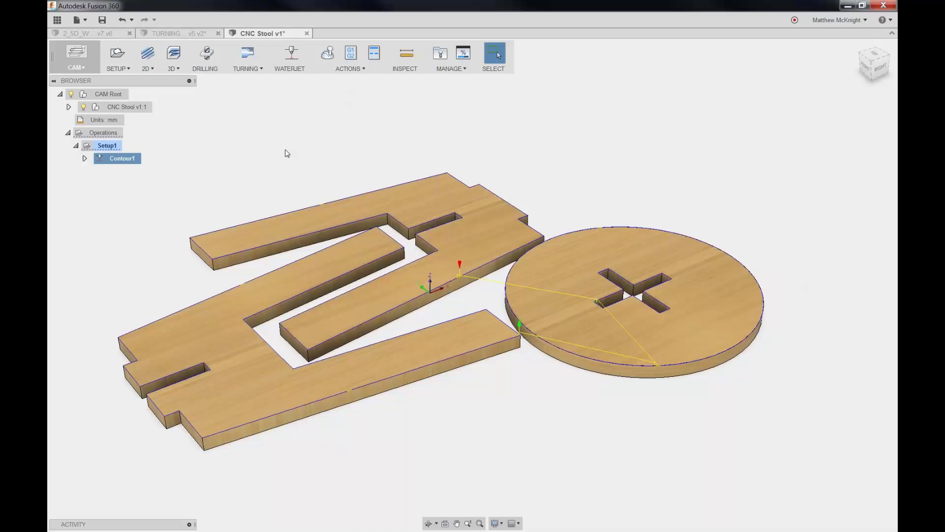
{"action": "left_click", "coordinate": [300, 155]}
{"action": "middle_click_drag", "start_coordinate": [300, 155], "coordinate": [311, 144]}
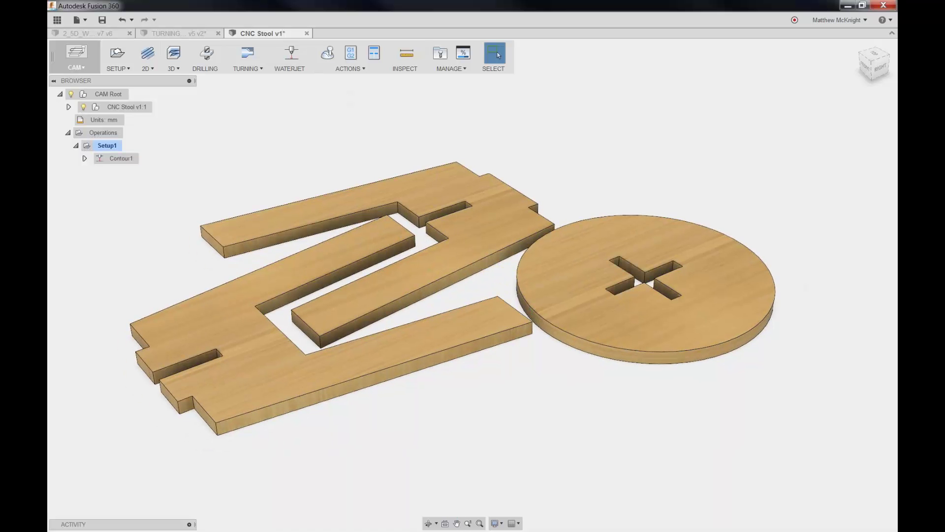
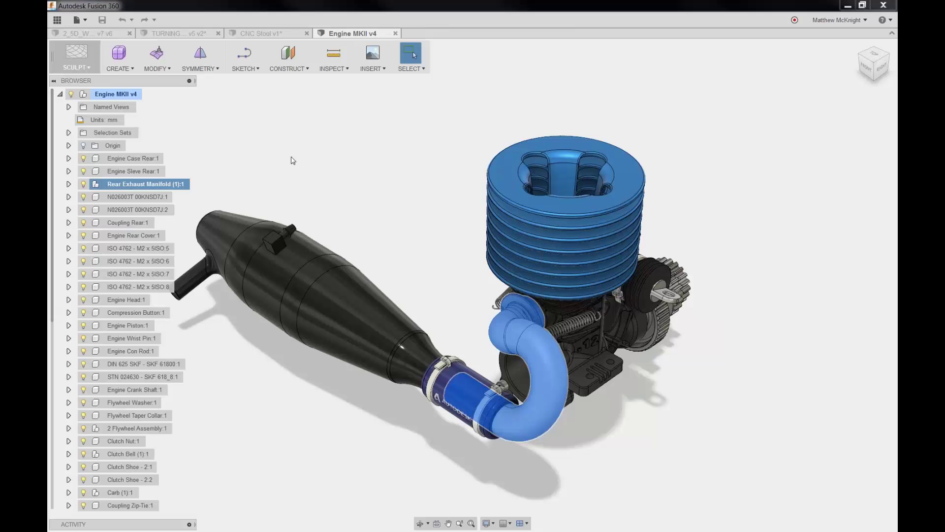
Switch the Engine MKII design to the Model workspace and activate the Rear Exhaust Manifold component.
{"action": "left_click", "coordinate": [278, 156]}
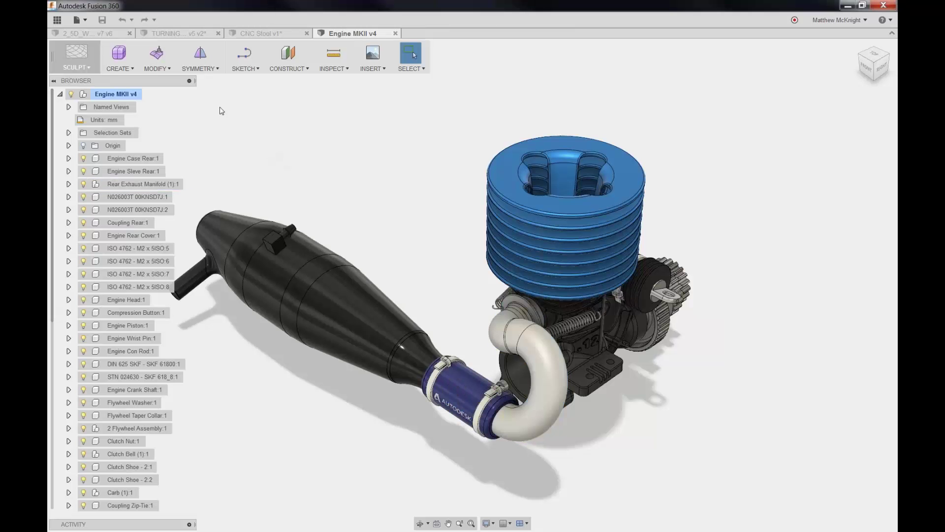
{"action": "left_click", "coordinate": [76, 59]}
{"action": "left_click", "coordinate": [84, 104]}
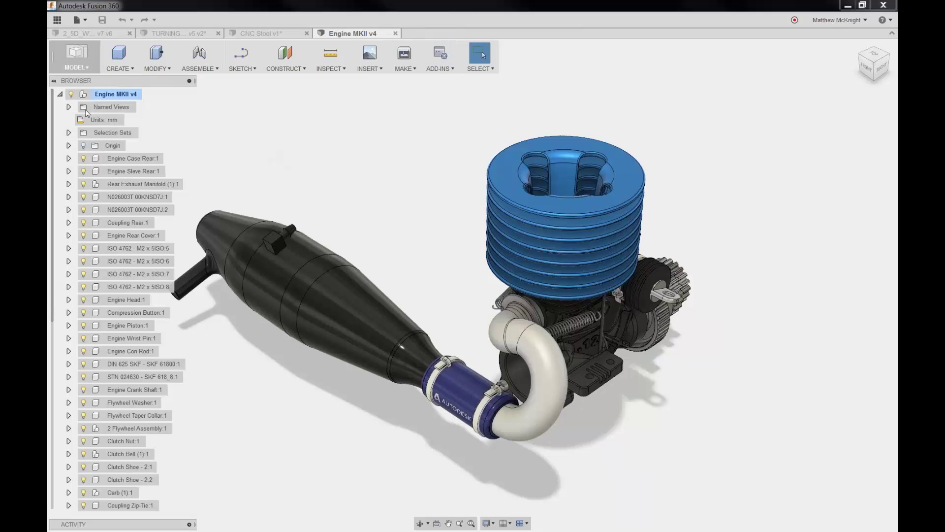
{"action": "left_click", "coordinate": [402, 73]}
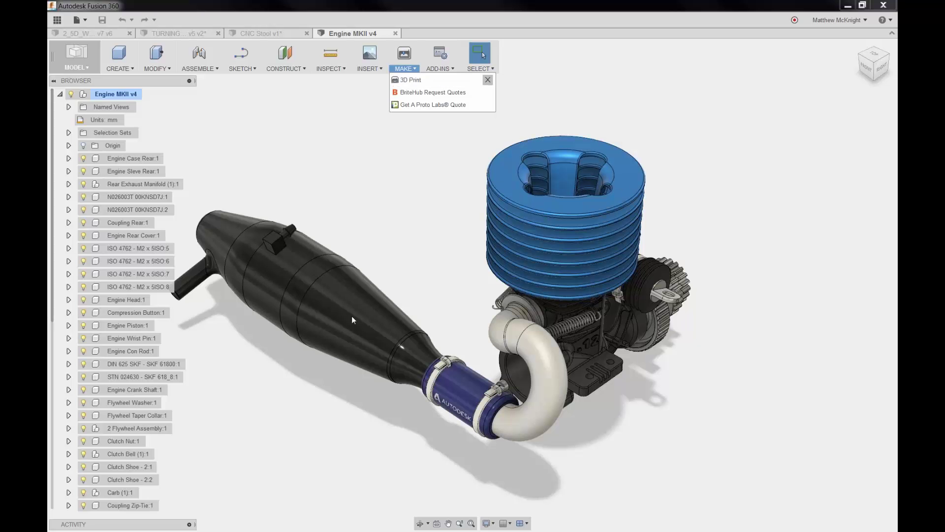
{"action": "left_click", "coordinate": [445, 229]}
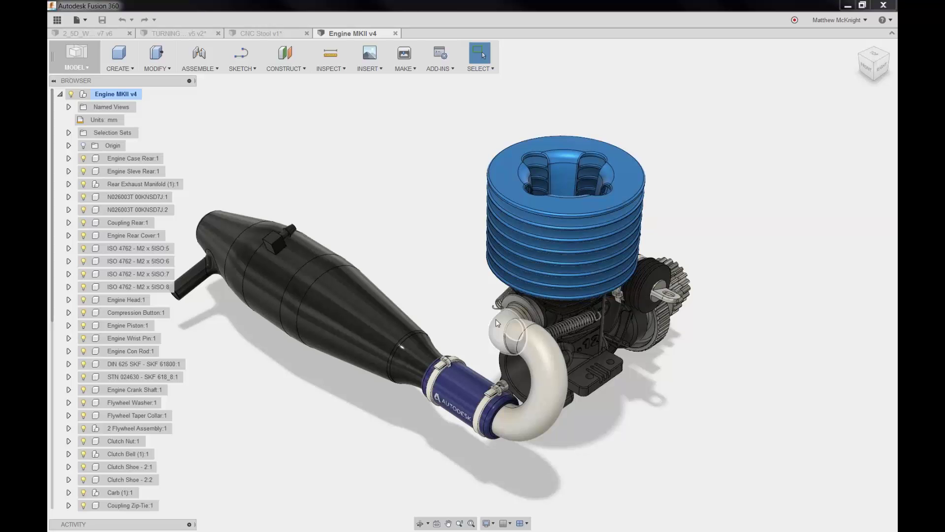
{"action": "left_click", "coordinate": [163, 185]}
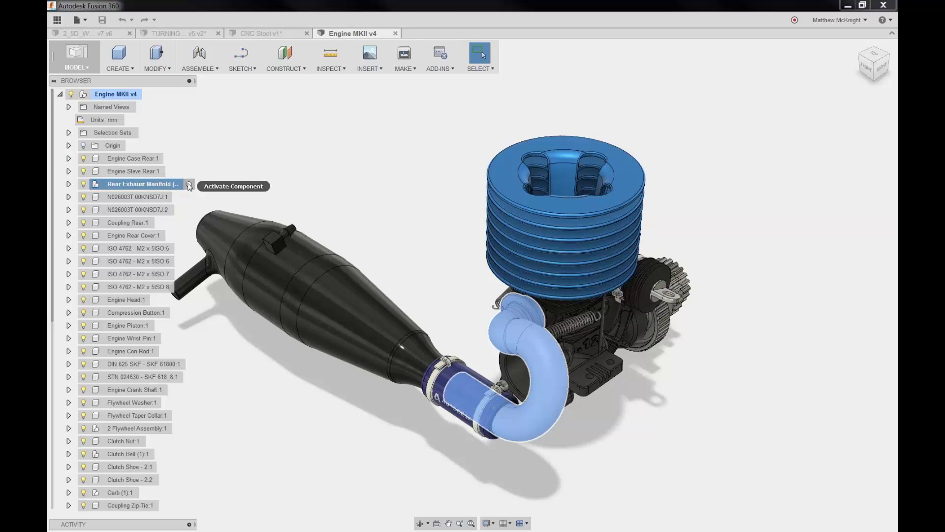
{"action": "left_click", "coordinate": [189, 185]}
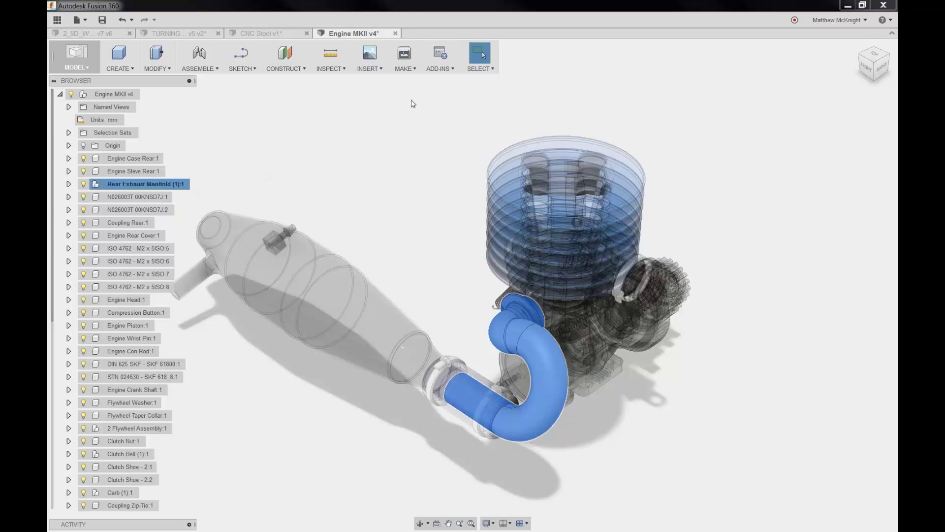
Start a 3D print output of the rear exhaust manifold and turn on its mesh preview.
{"action": "left_click", "coordinate": [405, 69]}
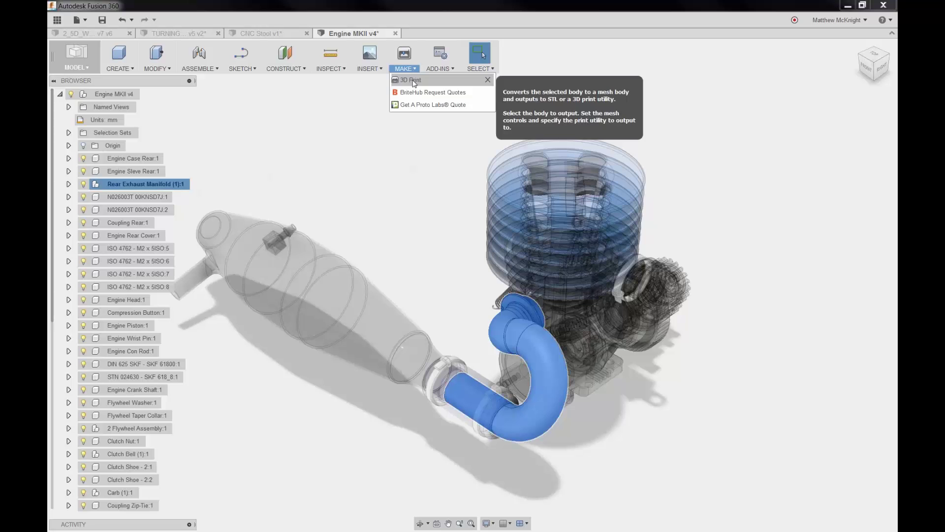
{"action": "left_click", "coordinate": [412, 80]}
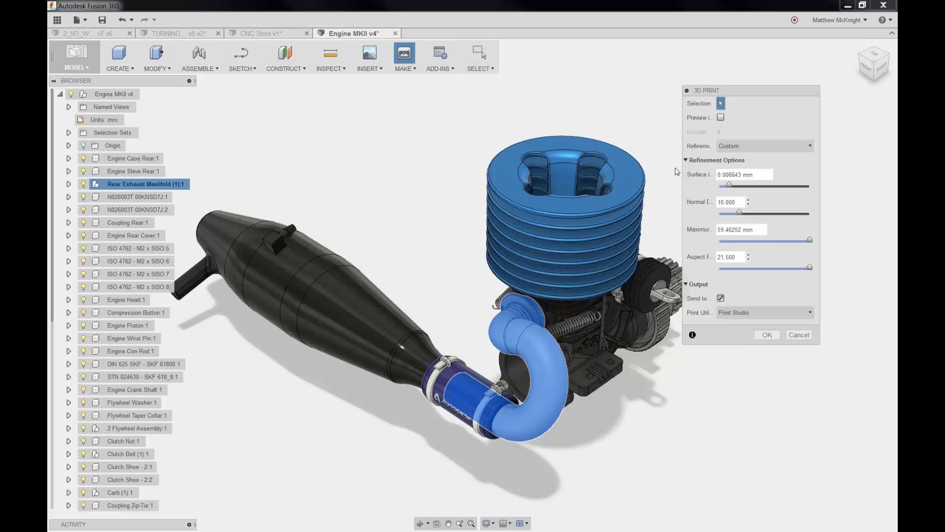
{"action": "left_click", "coordinate": [721, 118]}
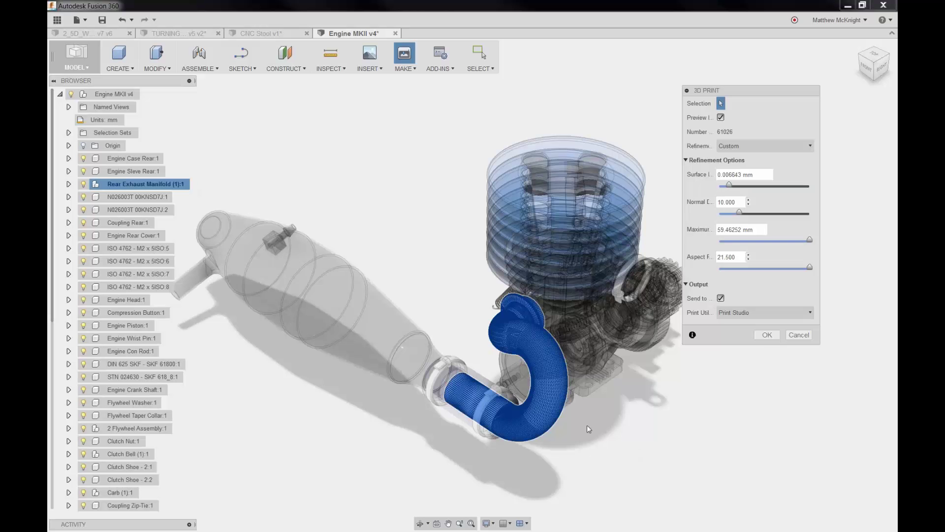
{"action": "scroll", "coordinate": [587, 425], "scroll_direction": "up", "scroll_amount": 5}
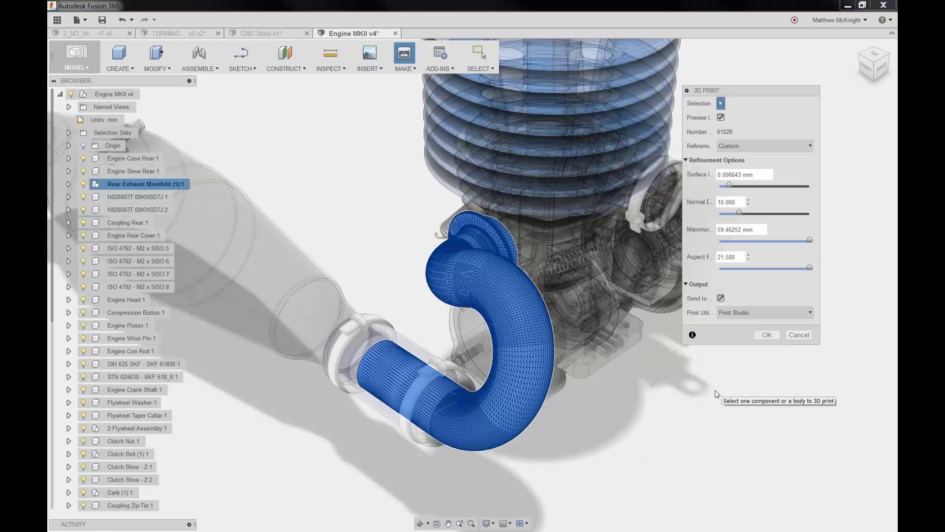
{"action": "left_click", "coordinate": [733, 149]}
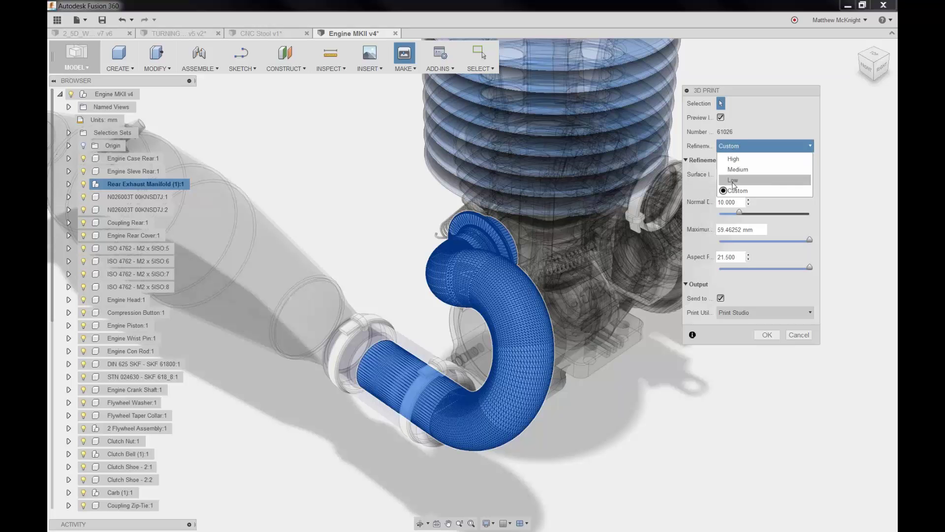
{"action": "left_click", "coordinate": [741, 149]}
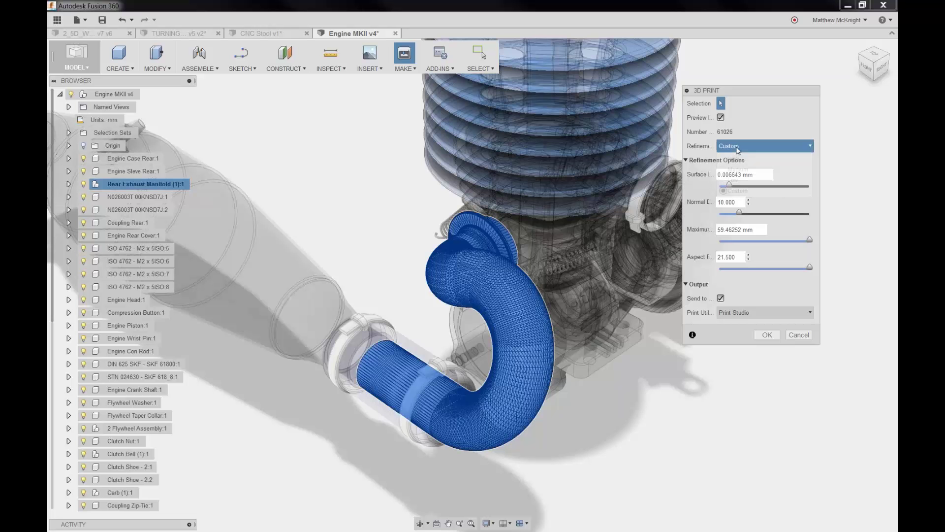
{"action": "left_click", "coordinate": [738, 147]}
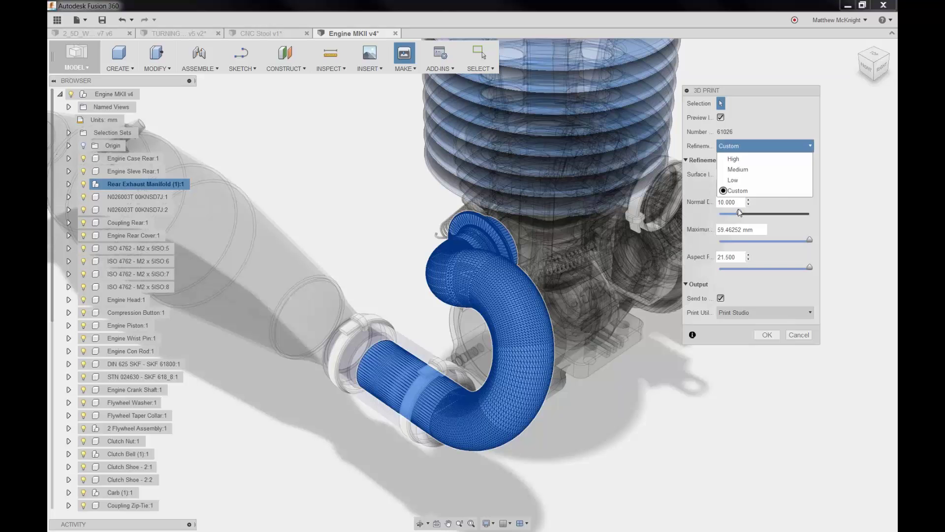
{"action": "left_click", "coordinate": [808, 129]}
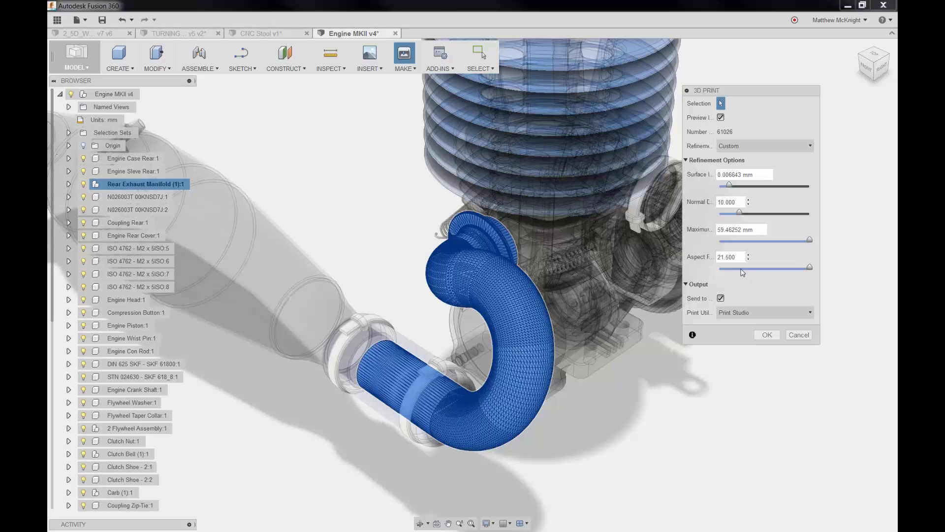
Send the rear exhaust manifold's mesh to Print Studio as the print utility and maximize the Print Studio window.
{"action": "left_click", "coordinate": [721, 299]}
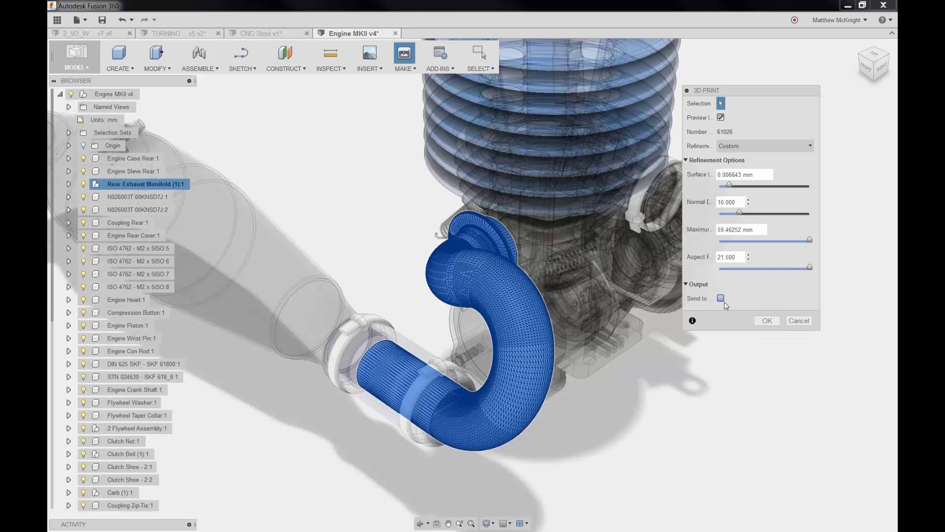
{"action": "left_click", "coordinate": [773, 322]}
{"action": "left_click", "coordinate": [722, 299]}
{"action": "left_click", "coordinate": [745, 315]}
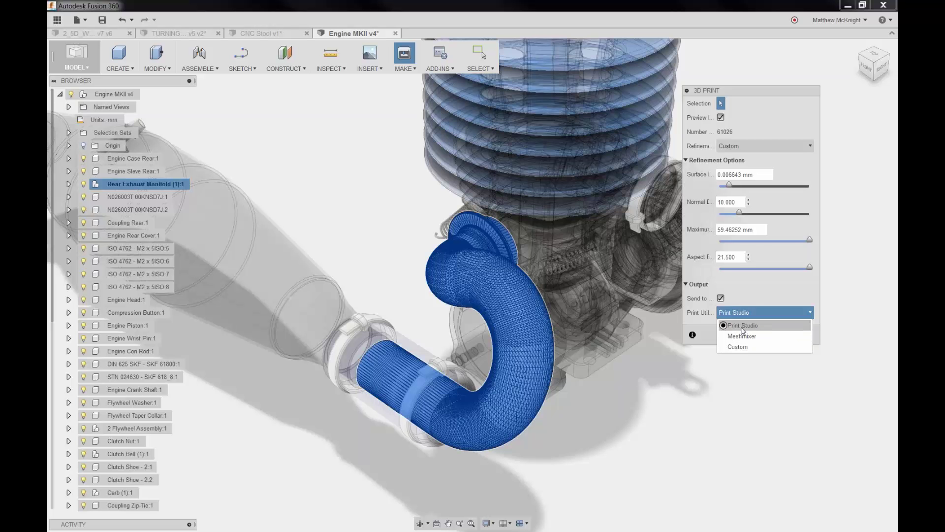
{"action": "left_click", "coordinate": [741, 326]}
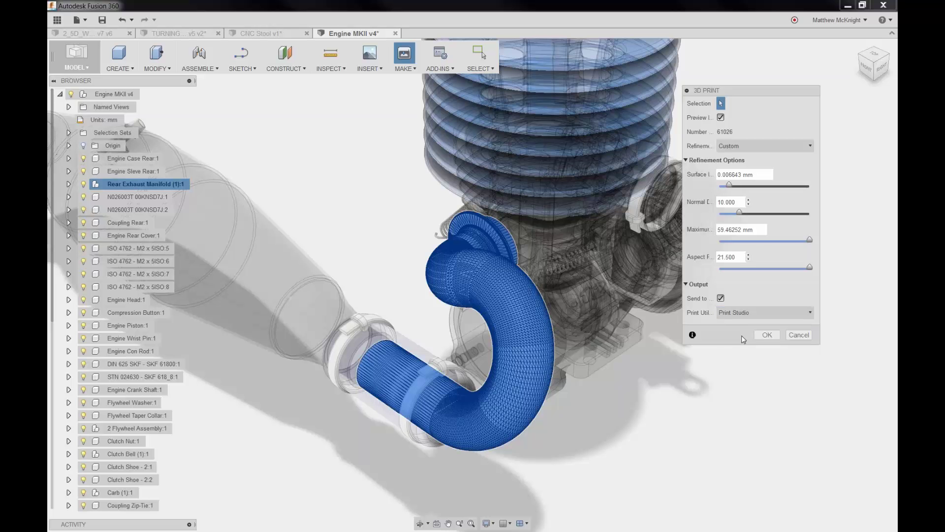
{"action": "left_click", "coordinate": [767, 335]}
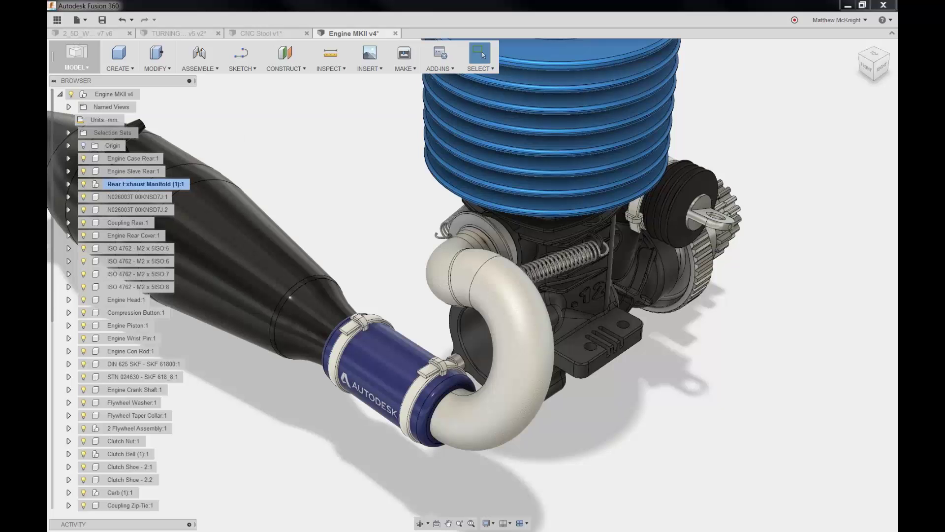
{"action": "left_click_drag", "start_coordinate": [790, 246], "coordinate": [631, 118]}
{"action": "double_click", "coordinate": [631, 118]}
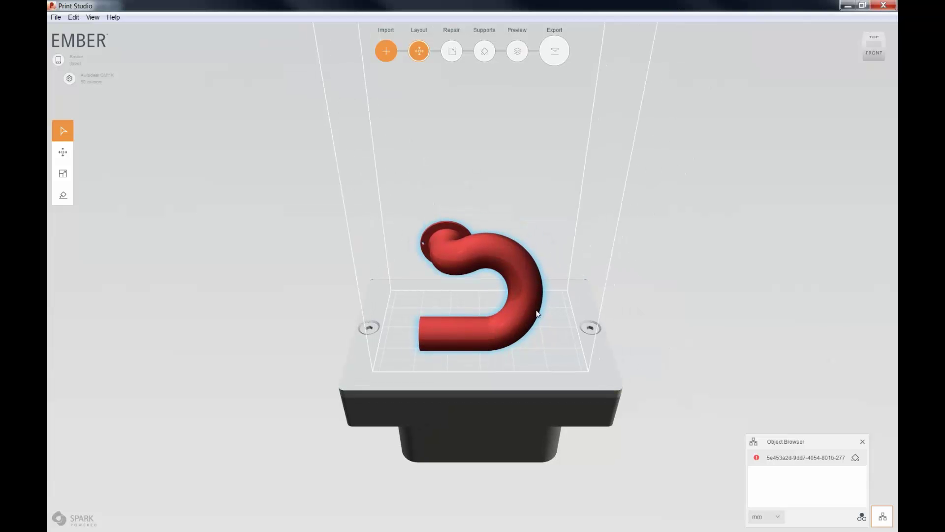
Review the supported printers and keep Autodesk - Ember as the printer for the print file.
{"action": "middle_click_drag", "start_coordinate": [556, 321], "coordinate": [455, 307]}
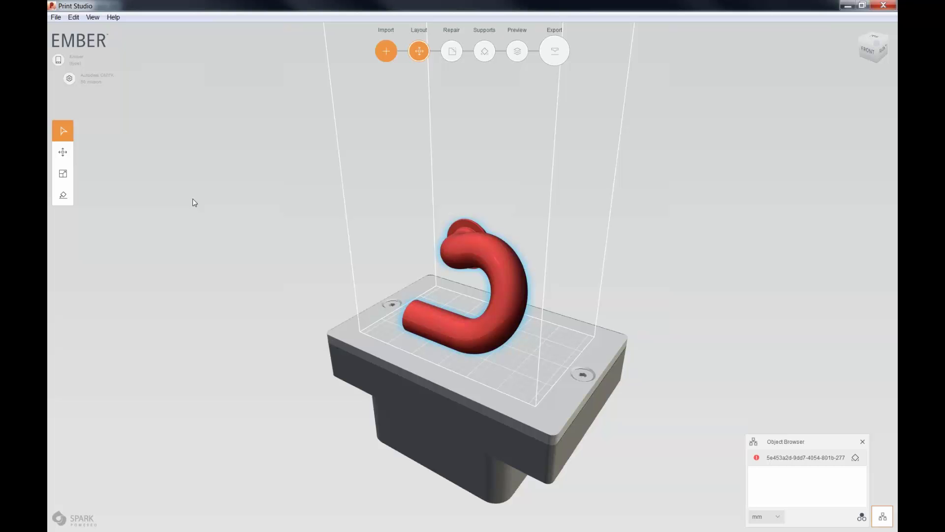
{"action": "left_click", "coordinate": [58, 60]}
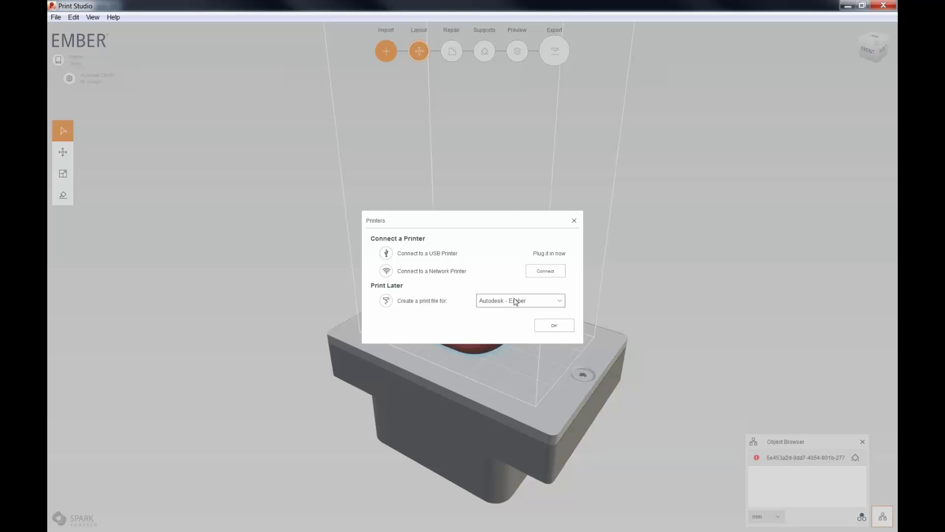
{"action": "left_click", "coordinate": [515, 302]}
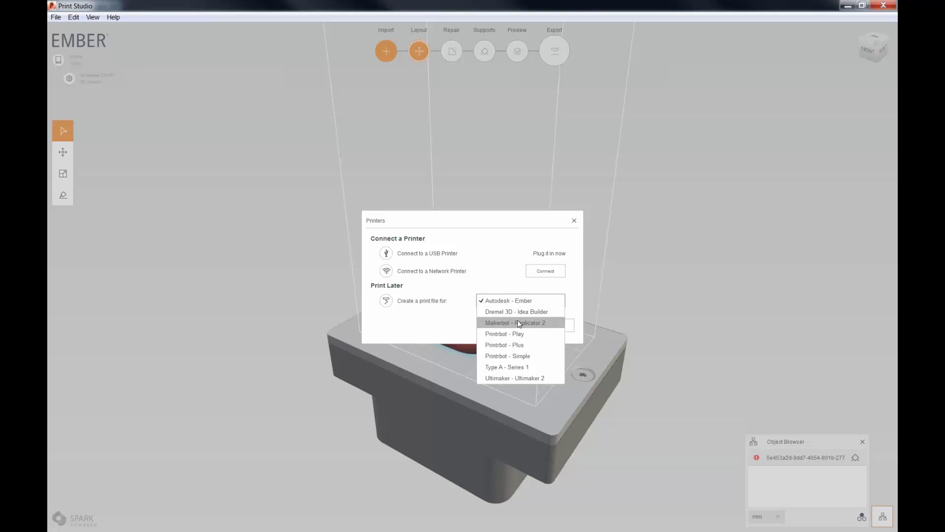
{"action": "left_click", "coordinate": [517, 302]}
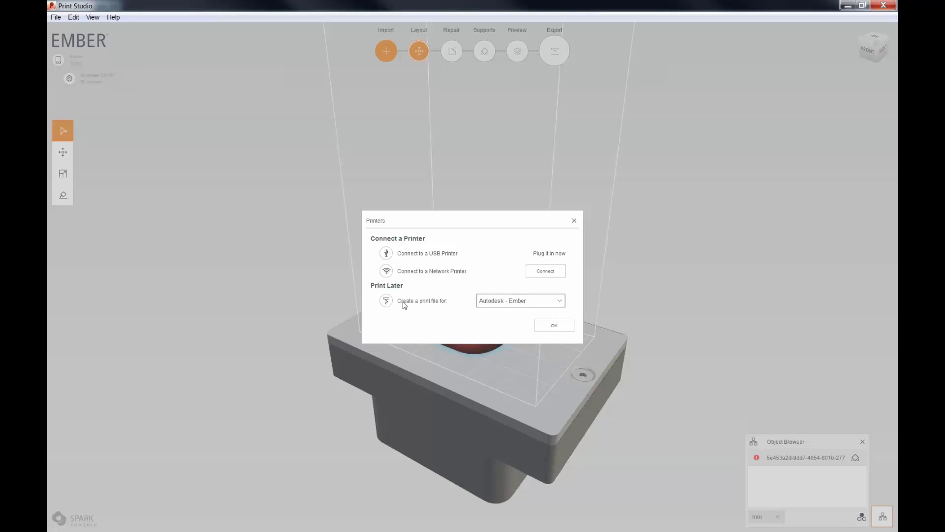
{"action": "left_click", "coordinate": [554, 325]}
{"action": "left_click", "coordinate": [555, 325]}
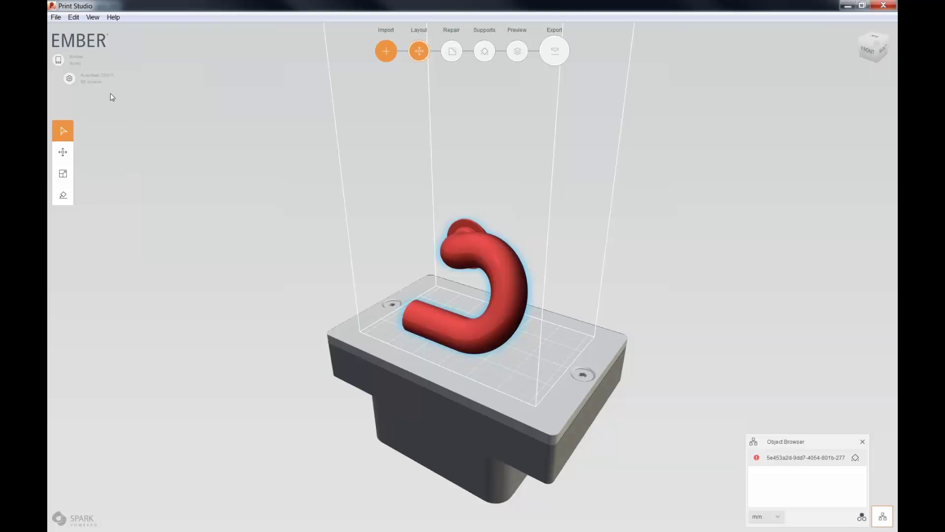
Set the print material to Standard Clear with the 25 micron print profile.
{"action": "left_click", "coordinate": [83, 76]}
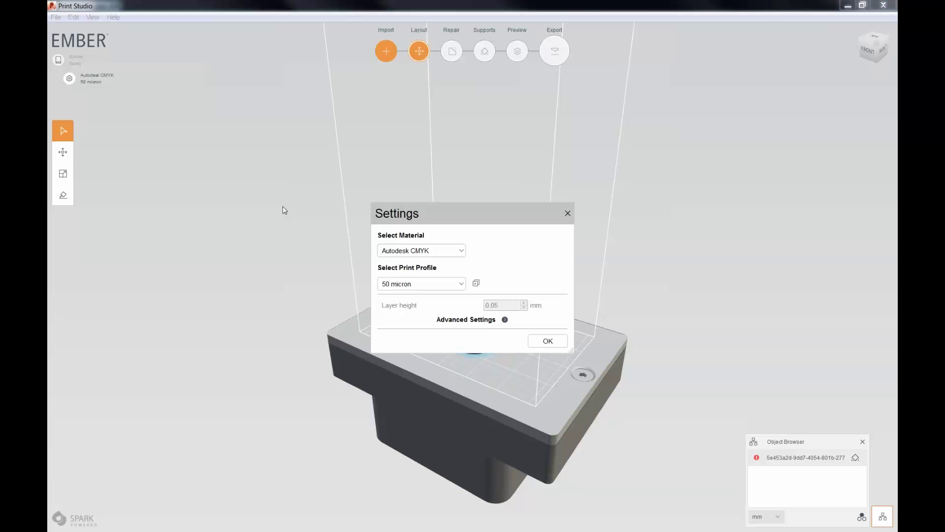
{"action": "left_click", "coordinate": [440, 251]}
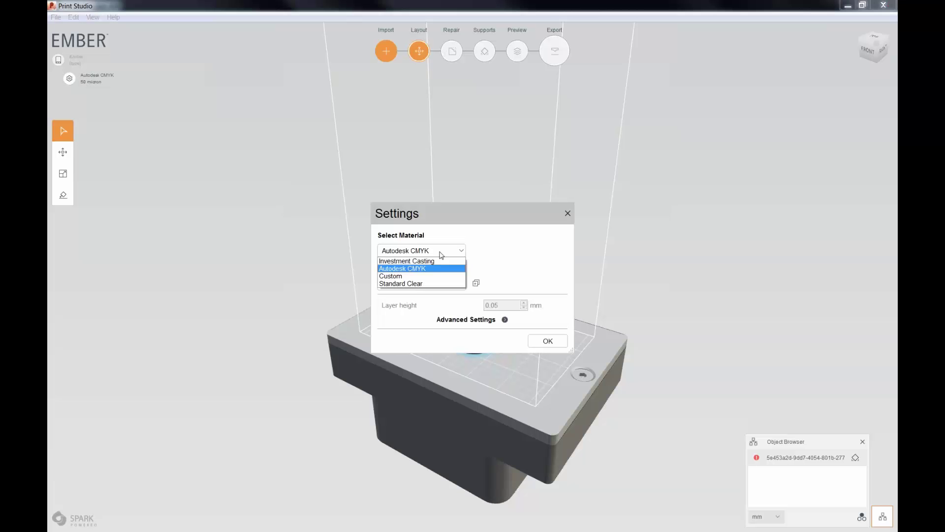
{"action": "left_click", "coordinate": [419, 284]}
{"action": "left_click", "coordinate": [419, 285]}
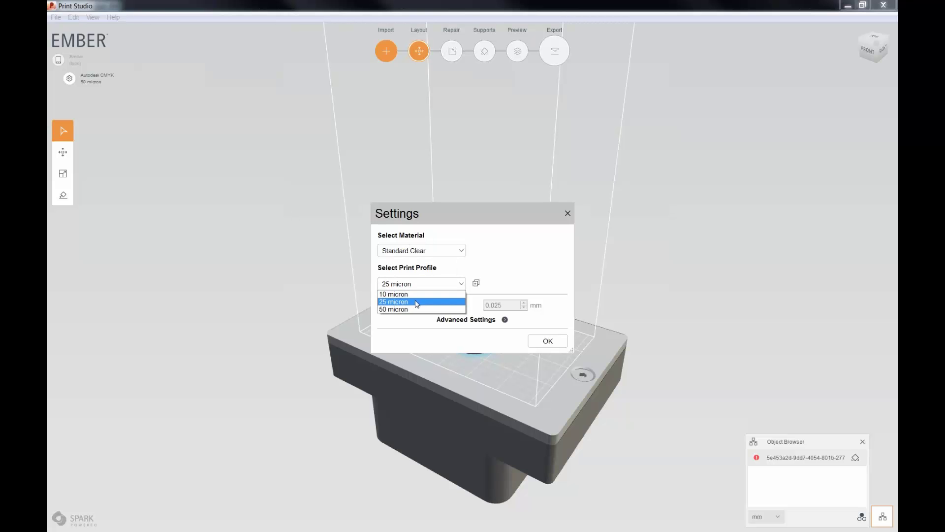
{"action": "left_click", "coordinate": [416, 302]}
{"action": "left_click", "coordinate": [424, 286]}
{"action": "left_click", "coordinate": [423, 308]}
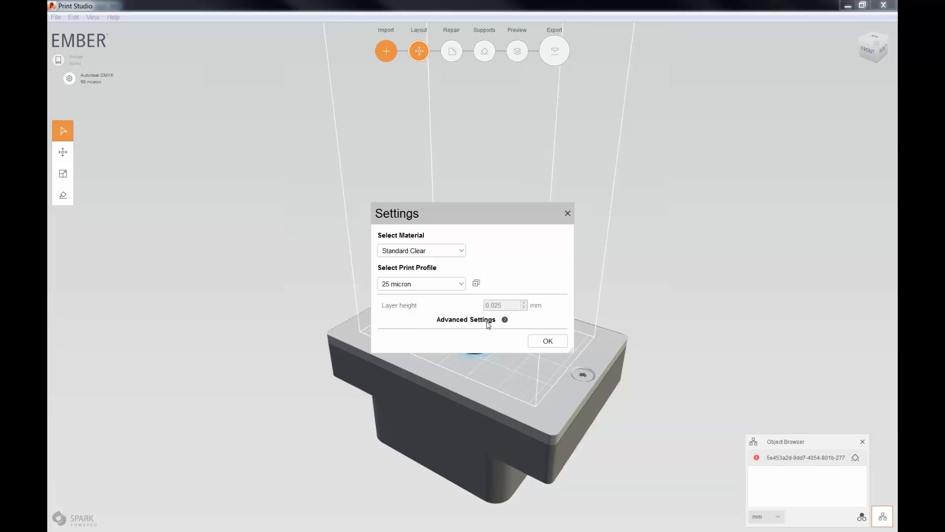
Examine the profile's advanced settings for general options, first layer, burn-in layer, model layer and supports.
{"action": "left_click", "coordinate": [505, 319]}
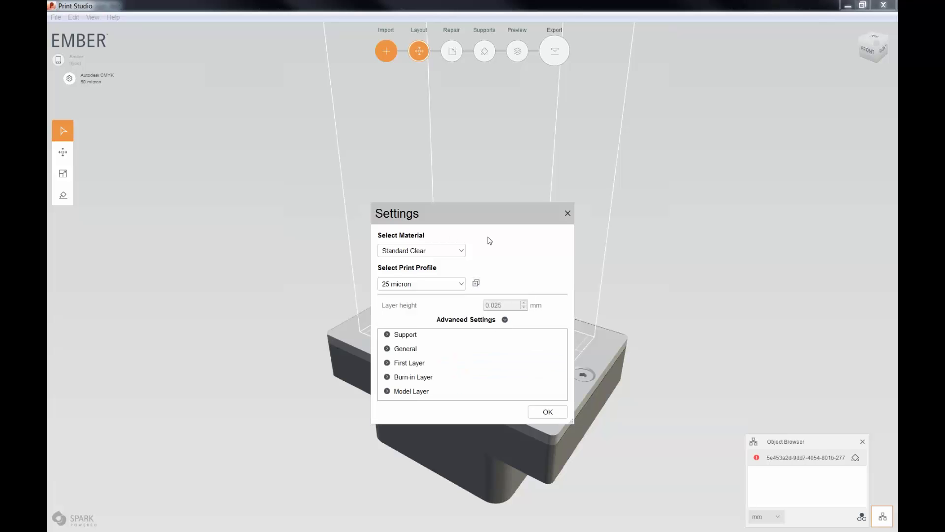
{"action": "left_click_drag", "start_coordinate": [482, 205], "coordinate": [492, 109]}
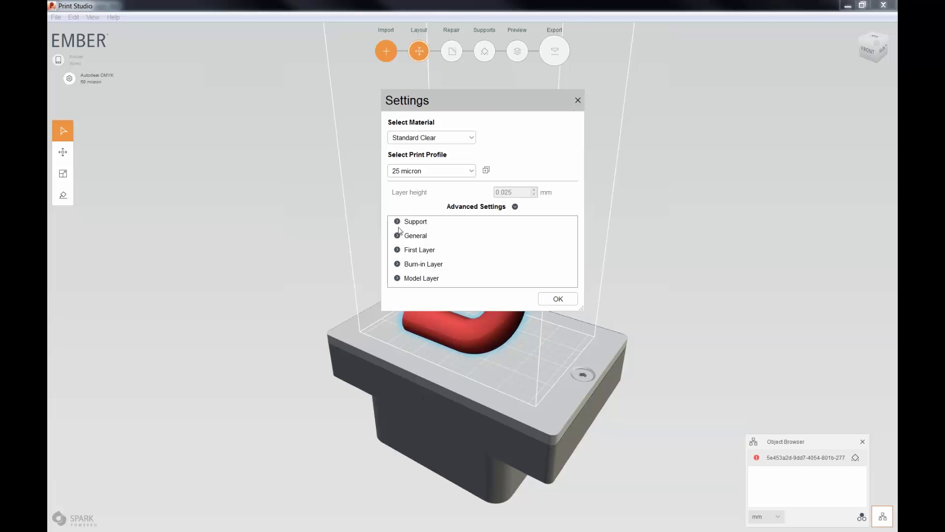
{"action": "left_click", "coordinate": [397, 236]}
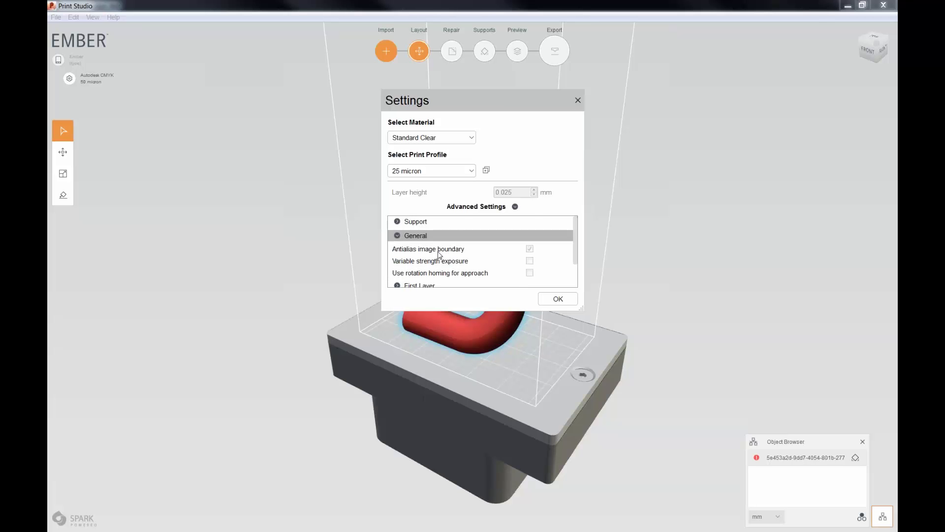
{"action": "scroll", "coordinate": [440, 254], "scroll_direction": "down", "scroll_amount": 1}
{"action": "left_click", "coordinate": [397, 253]}
{"action": "scroll", "coordinate": [423, 253], "scroll_direction": "down", "scroll_amount": 1}
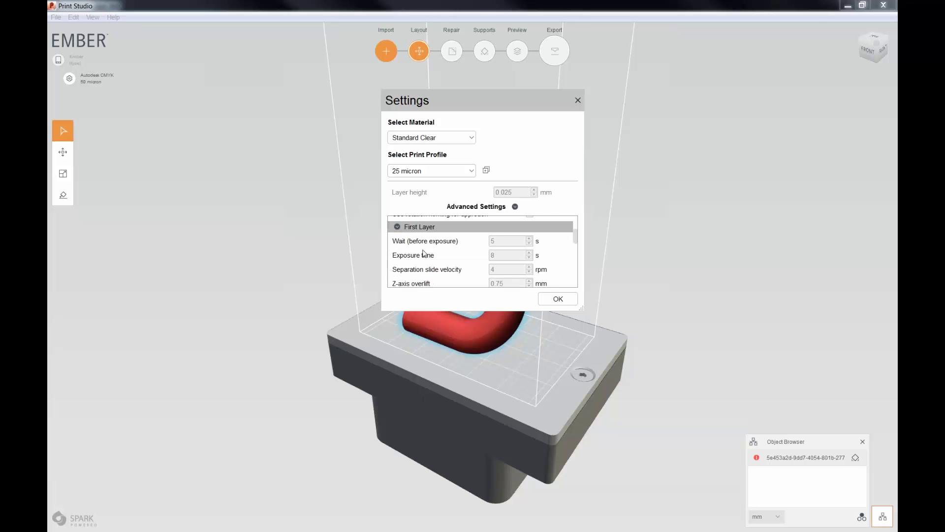
{"action": "scroll", "coordinate": [424, 253], "scroll_direction": "down", "scroll_amount": 5}
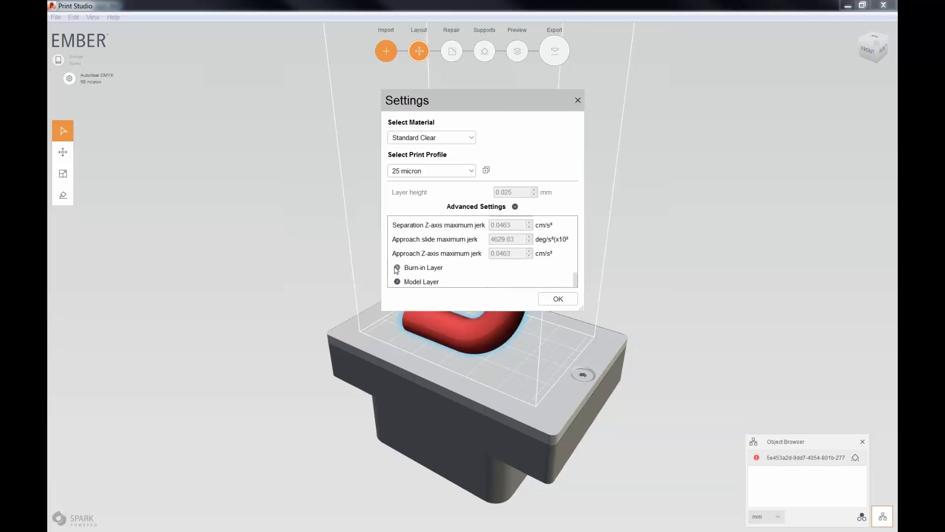
{"action": "left_click", "coordinate": [397, 267]}
{"action": "scroll", "coordinate": [425, 243], "scroll_direction": "down", "scroll_amount": 6}
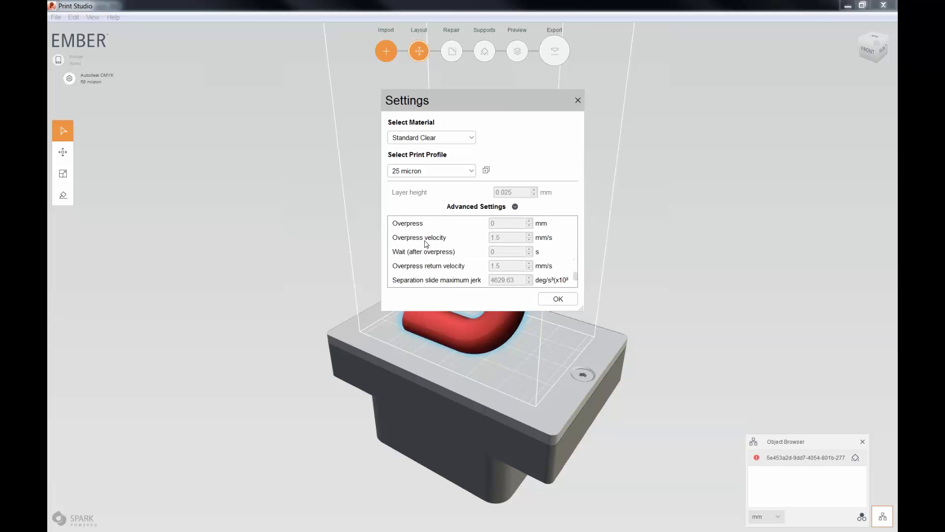
{"action": "scroll", "coordinate": [426, 243], "scroll_direction": "down", "scroll_amount": 3}
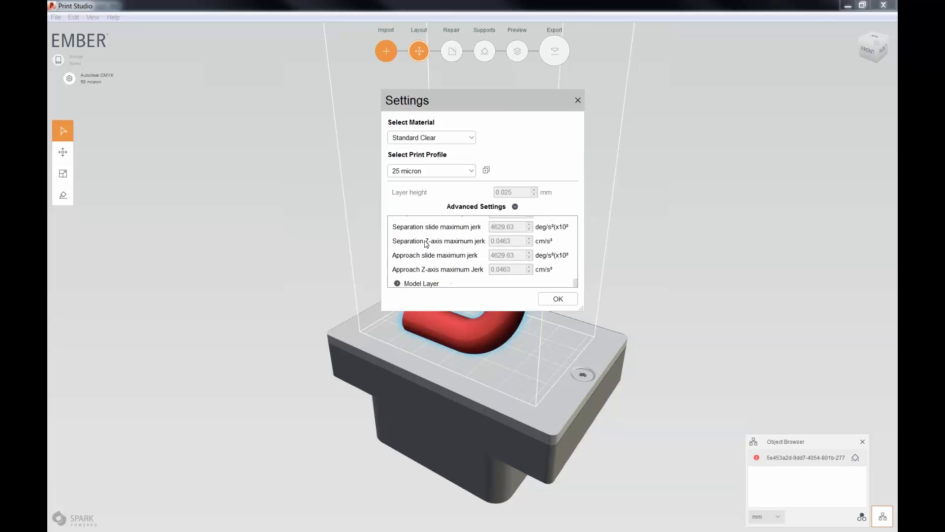
{"action": "left_click", "coordinate": [398, 283]}
{"action": "scroll", "coordinate": [425, 257], "scroll_direction": "down", "scroll_amount": 5}
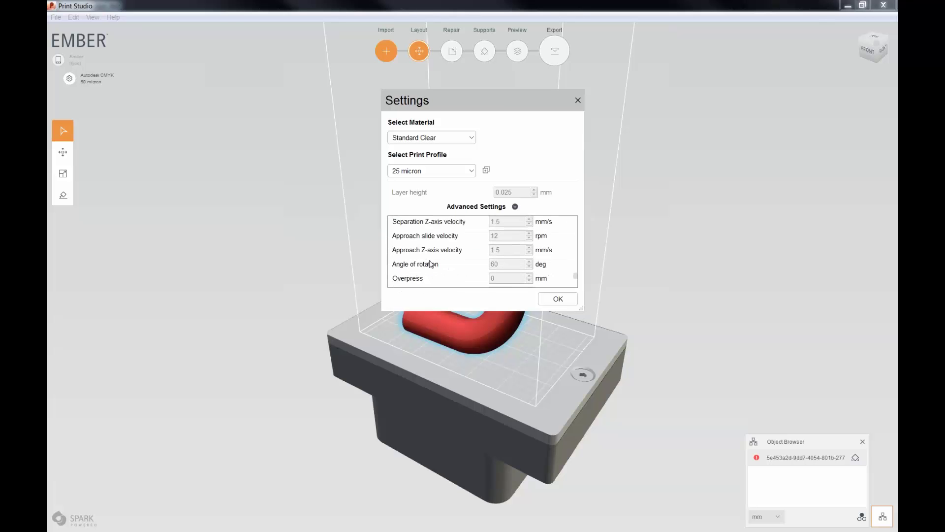
{"action": "scroll", "coordinate": [430, 264], "scroll_direction": "down", "scroll_amount": 3}
{"action": "scroll", "coordinate": [438, 265], "scroll_direction": "up", "scroll_amount": 5}
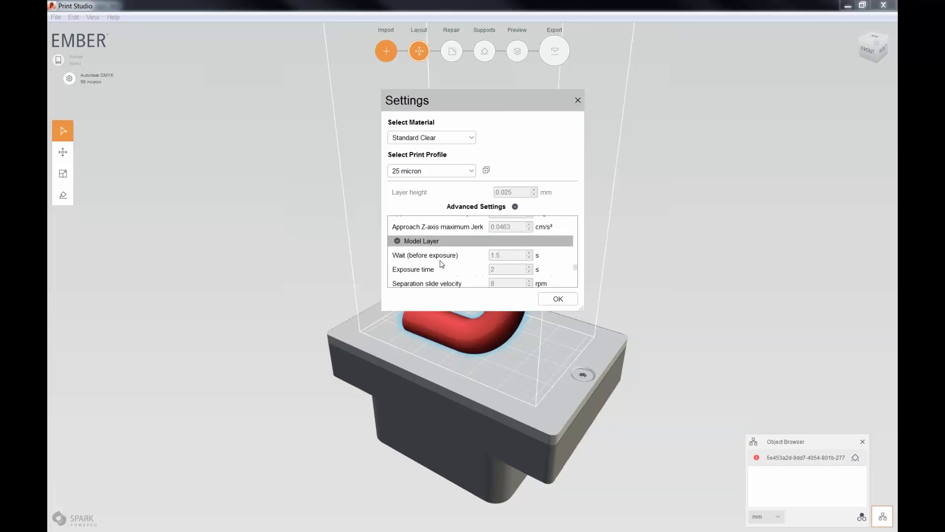
{"action": "scroll", "coordinate": [441, 264], "scroll_direction": "up", "scroll_amount": 8}
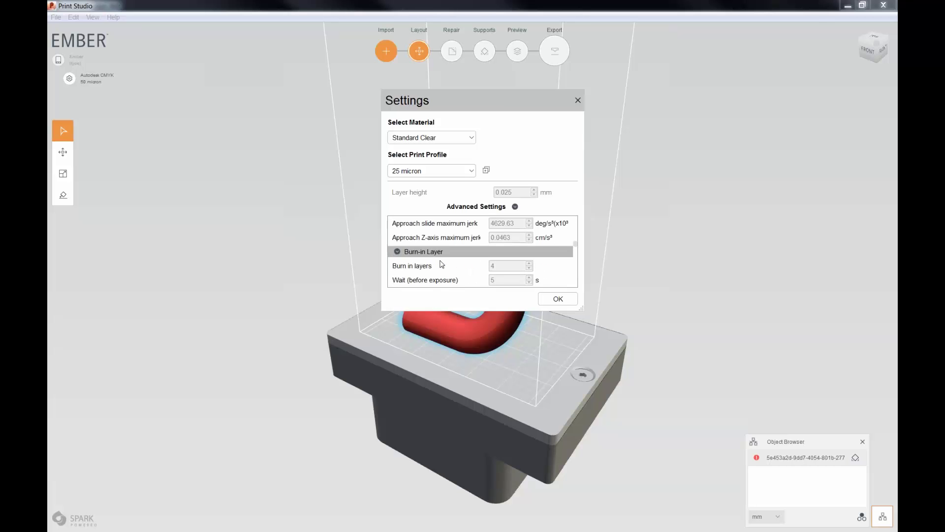
{"action": "scroll", "coordinate": [442, 264], "scroll_direction": "up", "scroll_amount": 4}
{"action": "scroll", "coordinate": [441, 264], "scroll_direction": "up", "scroll_amount": 3}
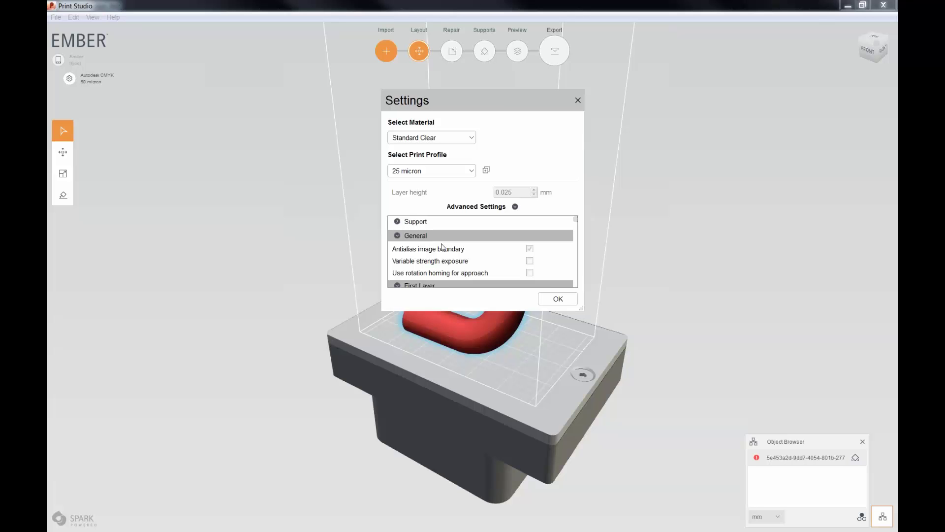
{"action": "left_click", "coordinate": [398, 222]}
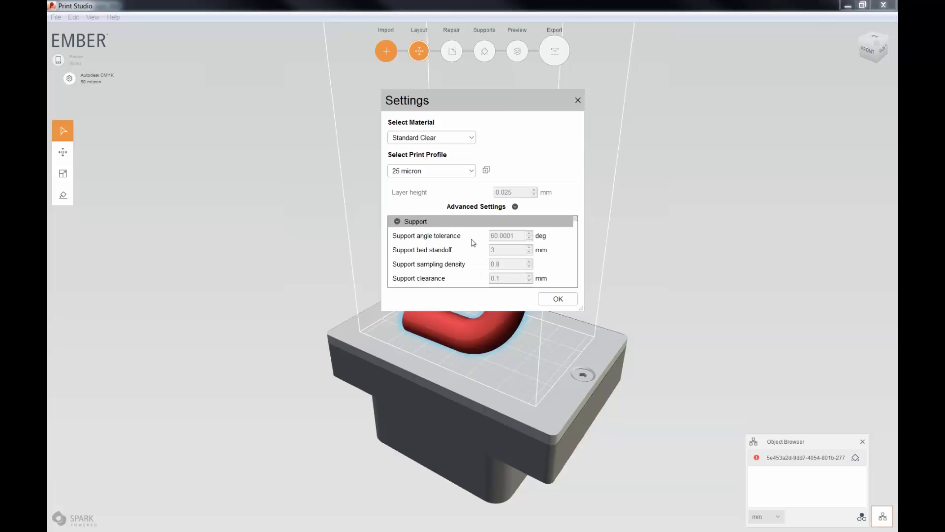
{"action": "scroll", "coordinate": [481, 240], "scroll_direction": "down", "scroll_amount": 4}
{"action": "scroll", "coordinate": [483, 242], "scroll_direction": "down", "scroll_amount": 1}
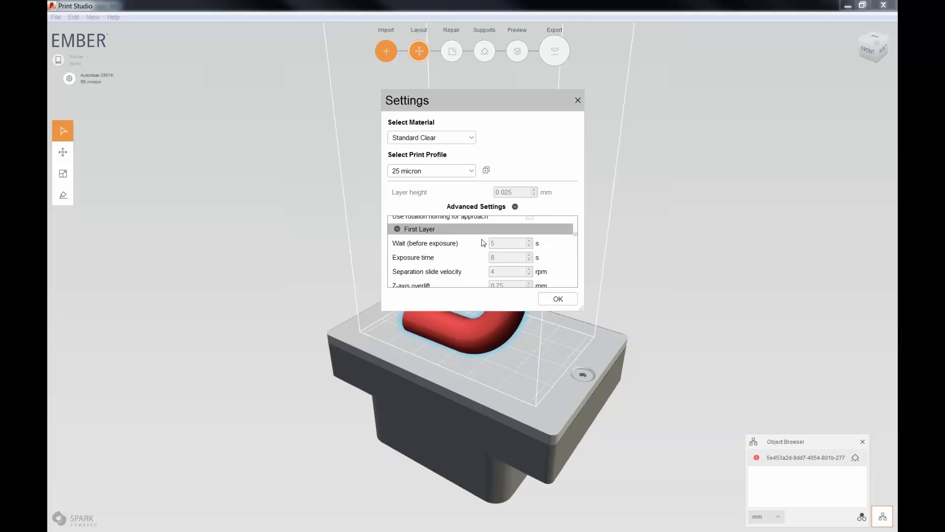
Apply the print settings and view the manifold within the printer's full build volume.
{"action": "left_click", "coordinate": [558, 299]}
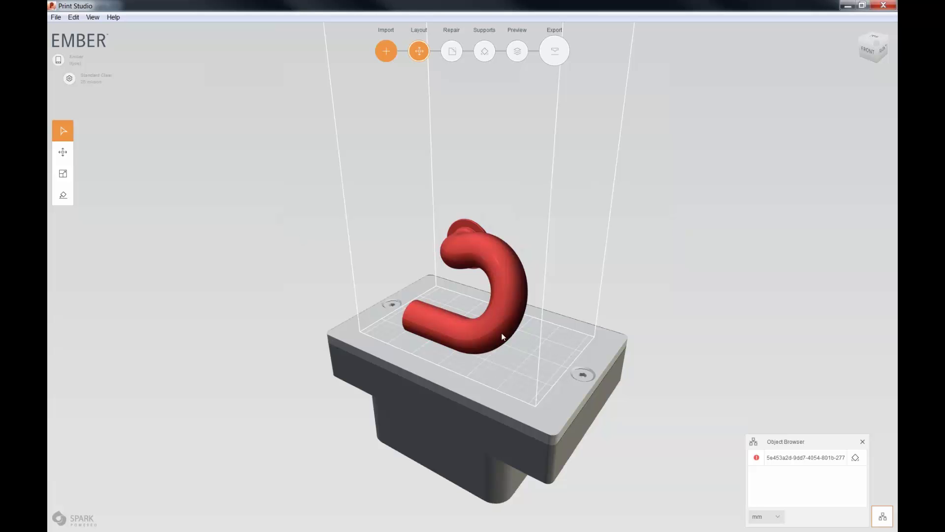
{"action": "scroll", "coordinate": [475, 252], "scroll_direction": "down", "scroll_amount": 5}
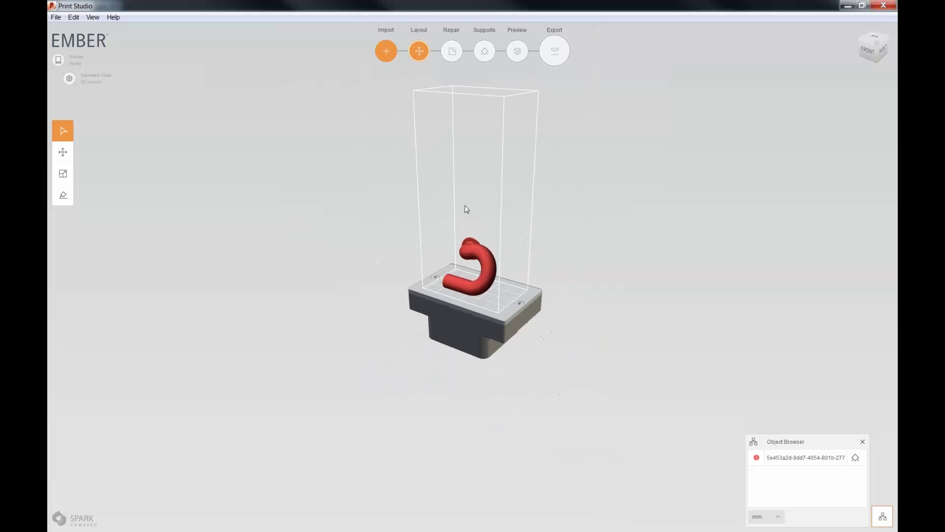
{"action": "middle_click_drag", "start_coordinate": [464, 206], "coordinate": [442, 237]}
{"action": "right_click_drag", "start_coordinate": [461, 283], "coordinate": [429, 282]}
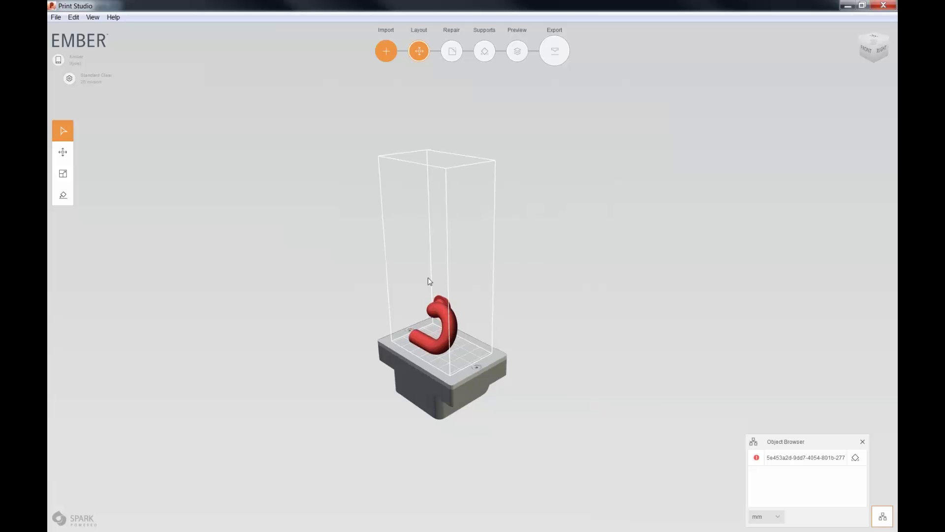
{"action": "scroll", "coordinate": [438, 343], "scroll_direction": "up", "scroll_amount": 3}
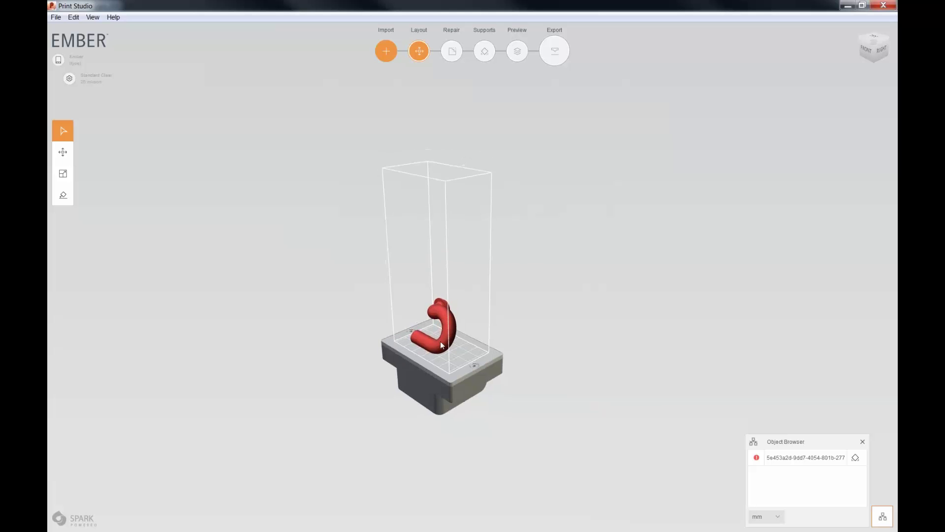
Rotate the manifold 30 degrees and shift it about 2.11 mm across the build plate.
{"action": "scroll", "coordinate": [448, 344], "scroll_direction": "up", "scroll_amount": 3}
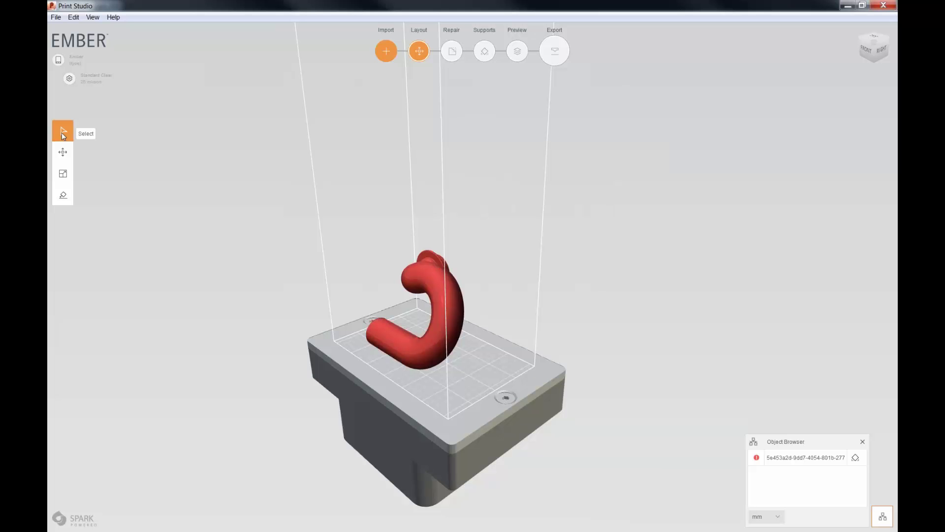
{"action": "left_click", "coordinate": [421, 279]}
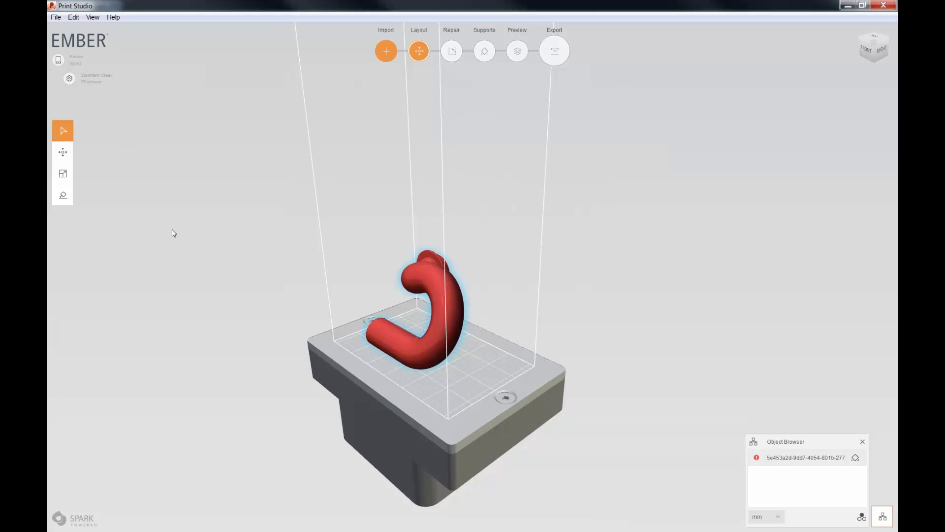
{"action": "left_click", "coordinate": [63, 153]}
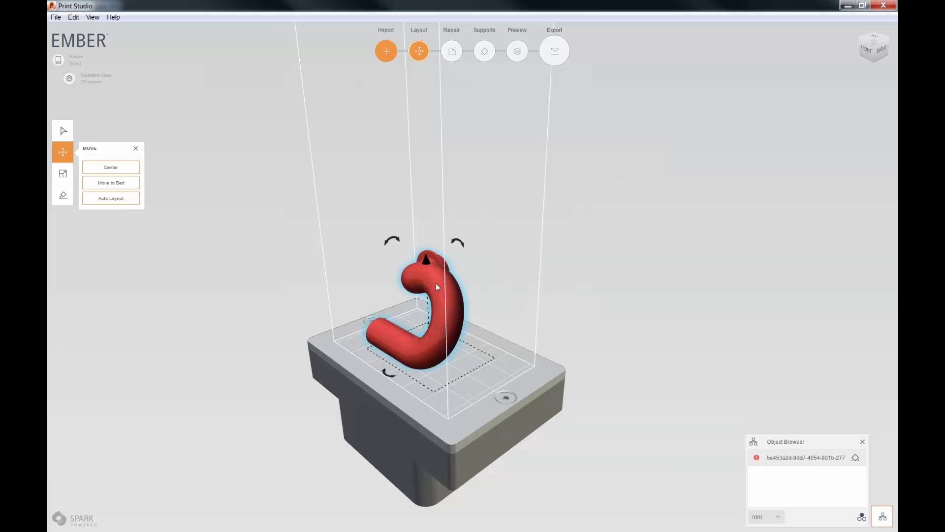
{"action": "left_click_drag", "start_coordinate": [395, 385], "coordinate": [424, 378]}
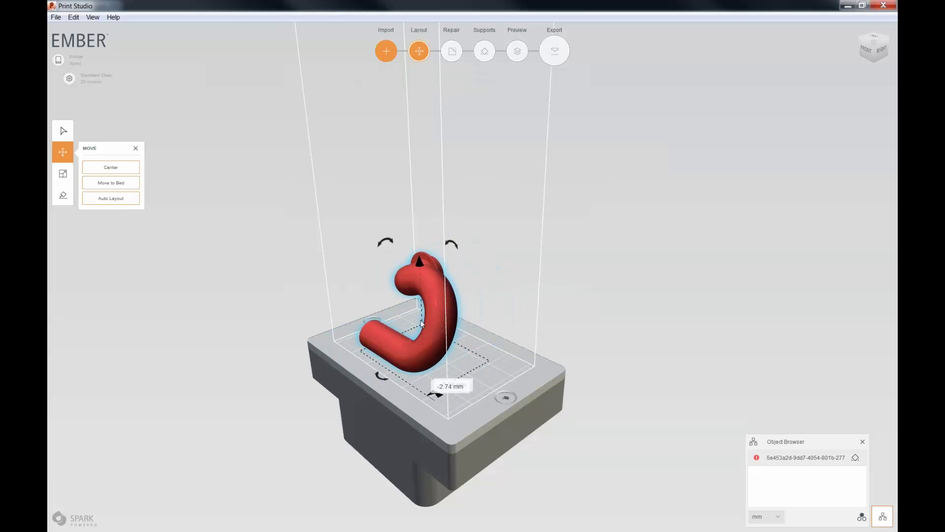
{"action": "left_click_drag", "start_coordinate": [387, 243], "coordinate": [358, 246]}
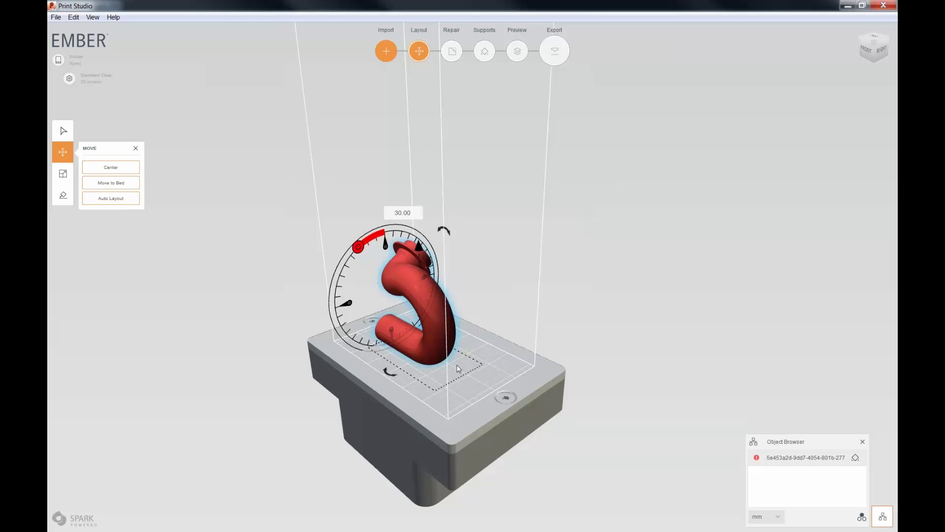
{"action": "mouse_move", "coordinate": [457, 368]}
{"action": "left_mouse_down"}
{"action": "mouse_move", "coordinate": [433, 369]}
{"action": "mouse_move", "coordinate": [463, 365]}
{"action": "left_mouse_up"}
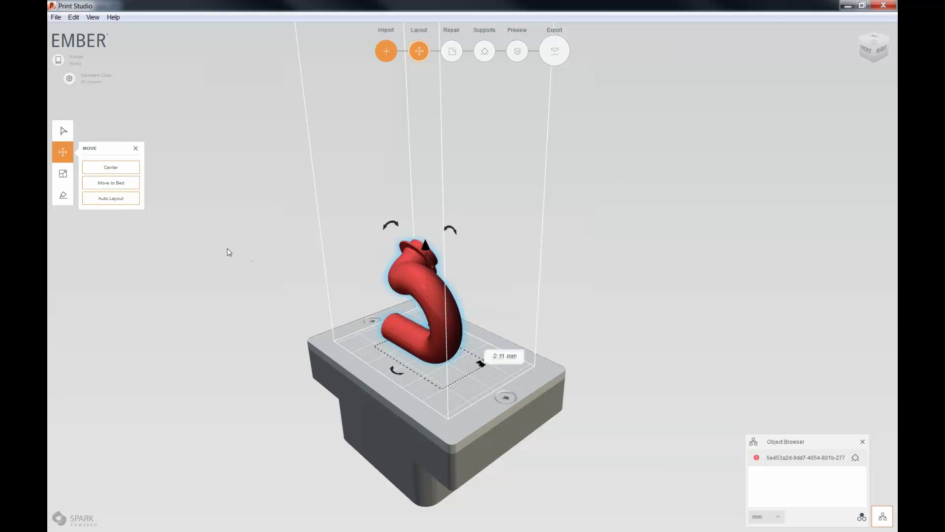
Center the manifold on the build plate, and raise it about 17.95 mm before moving it back down to the bed.
{"action": "left_click_drag", "start_coordinate": [427, 367], "coordinate": [379, 365]}
{"action": "left_click", "coordinate": [119, 170]}
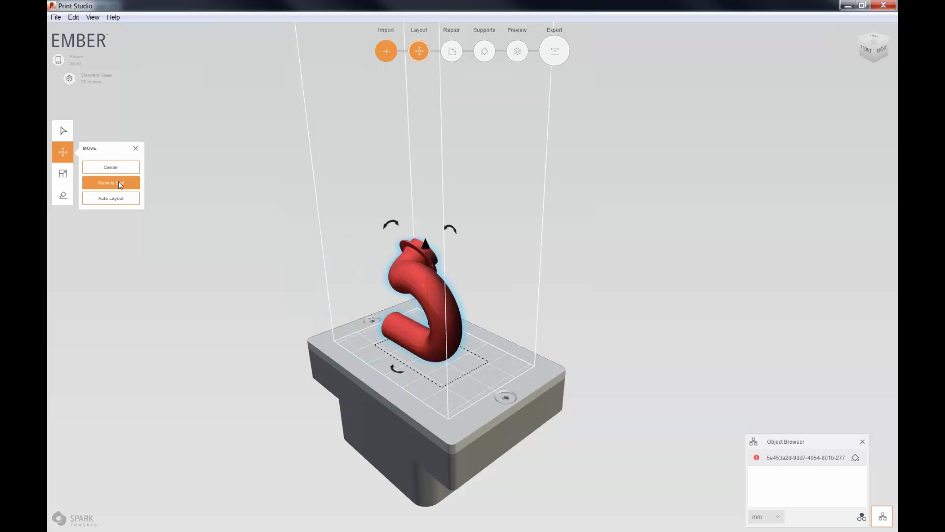
{"action": "left_click_drag", "start_coordinate": [427, 248], "coordinate": [428, 197]}
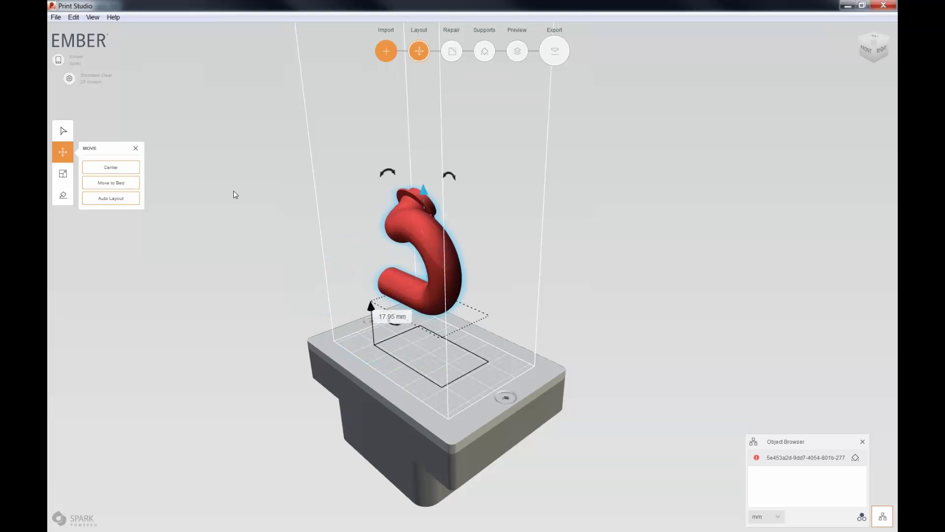
{"action": "left_click", "coordinate": [125, 185]}
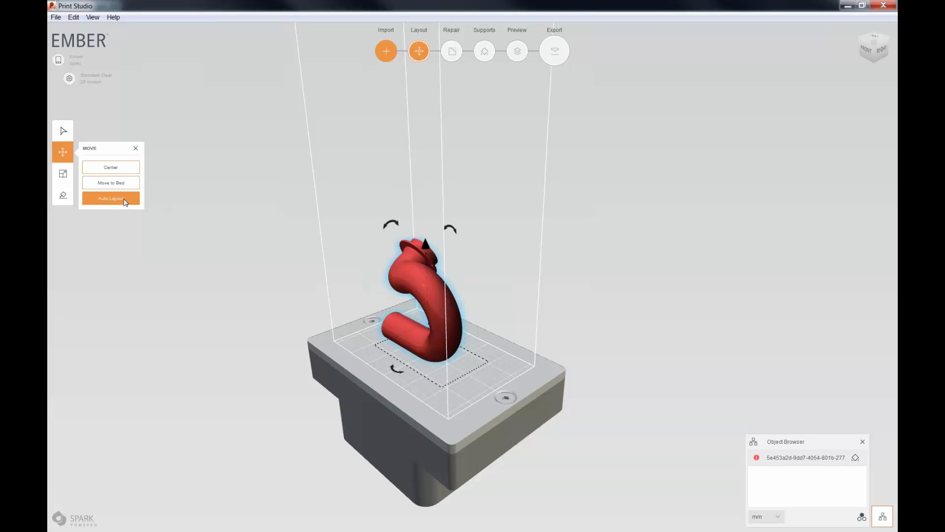
{"action": "left_click", "coordinate": [136, 149]}
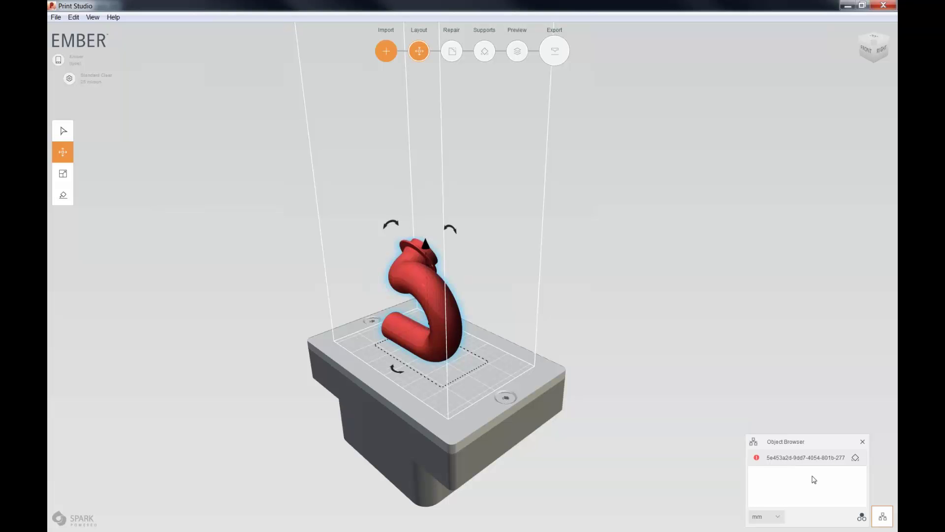
{"action": "left_click", "coordinate": [862, 441]}
{"action": "left_click", "coordinate": [729, 372]}
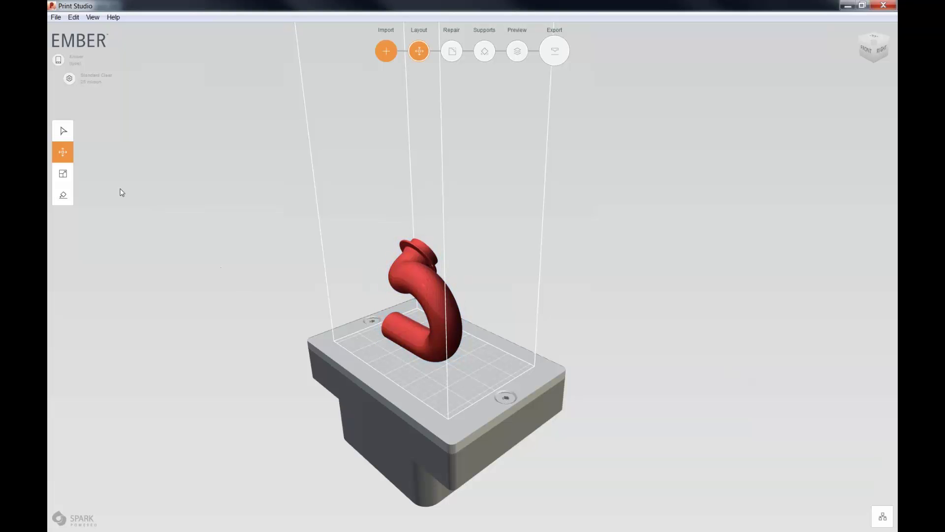
Scale the manifold to fit the build volume, and reduce it to a height of about 39.8 mm.
{"action": "left_click", "coordinate": [63, 174]}
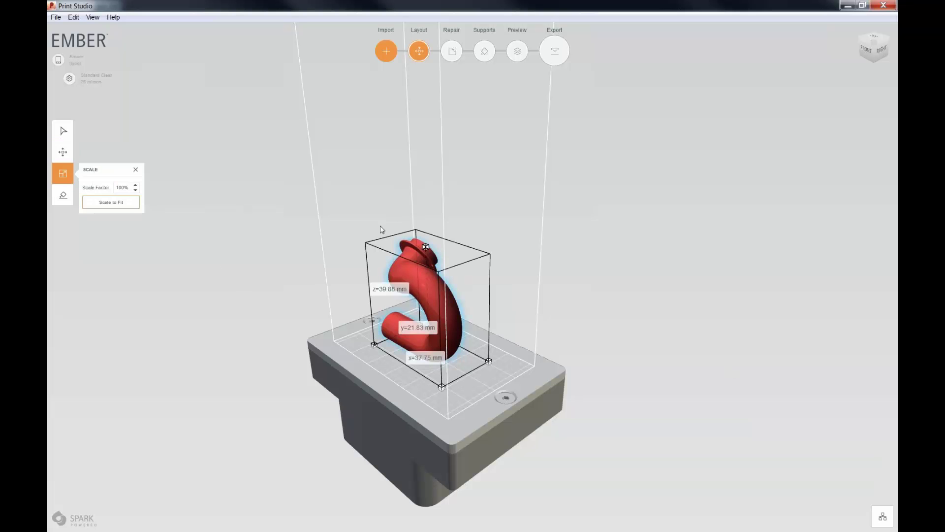
{"action": "left_click_drag", "start_coordinate": [425, 246], "coordinate": [421, 248]}
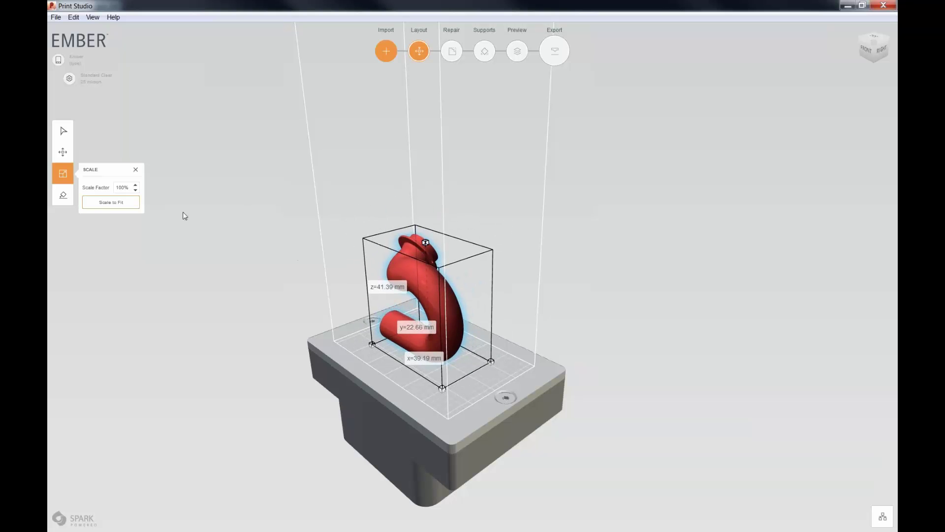
{"action": "left_click", "coordinate": [118, 206]}
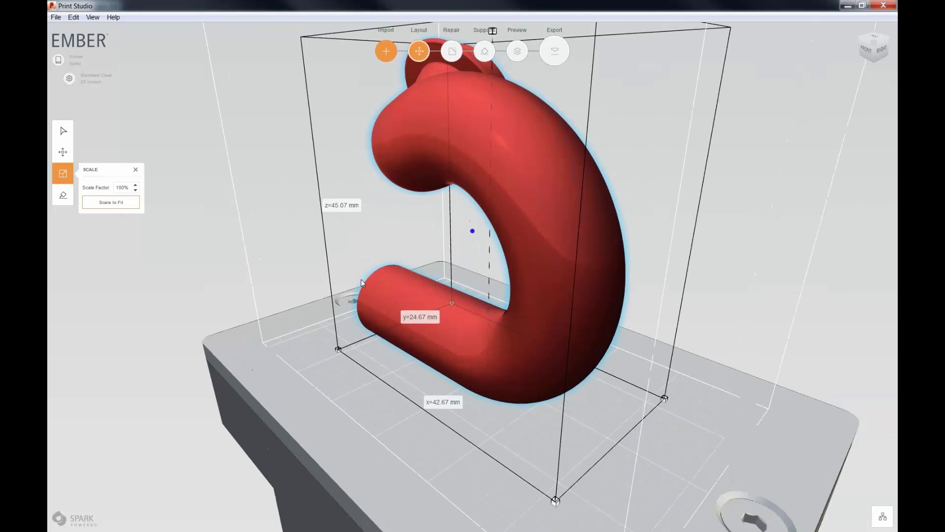
{"action": "scroll", "coordinate": [361, 280], "scroll_direction": "down", "scroll_amount": 2}
{"action": "scroll", "coordinate": [362, 281], "scroll_direction": "down", "scroll_amount": 2}
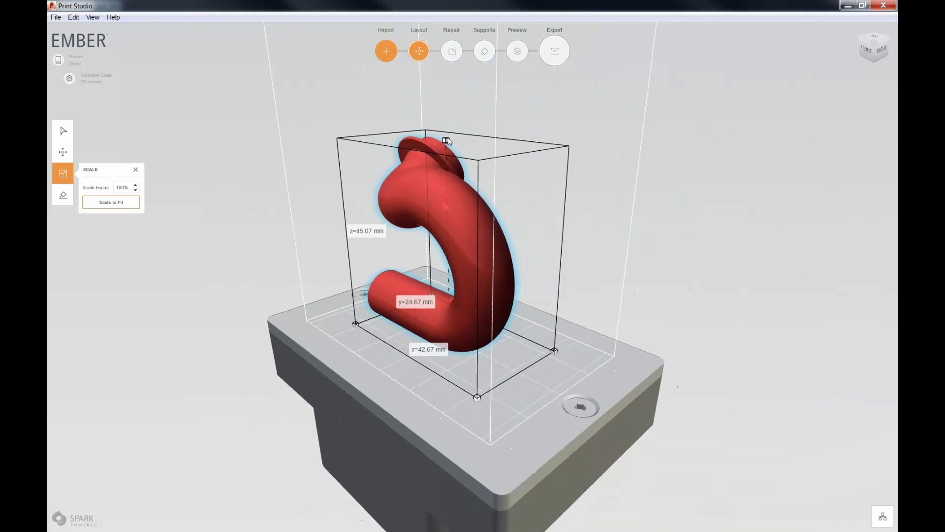
{"action": "left_click_drag", "start_coordinate": [446, 168], "coordinate": [446, 167]}
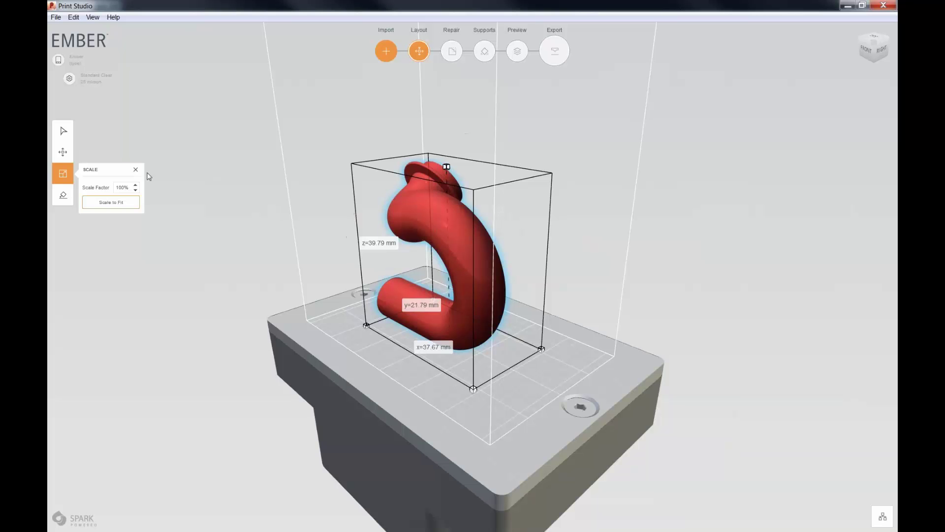
Reorient the manifold by laying several of its suggested flat faces on the build plate in turn.
{"action": "left_click", "coordinate": [63, 196]}
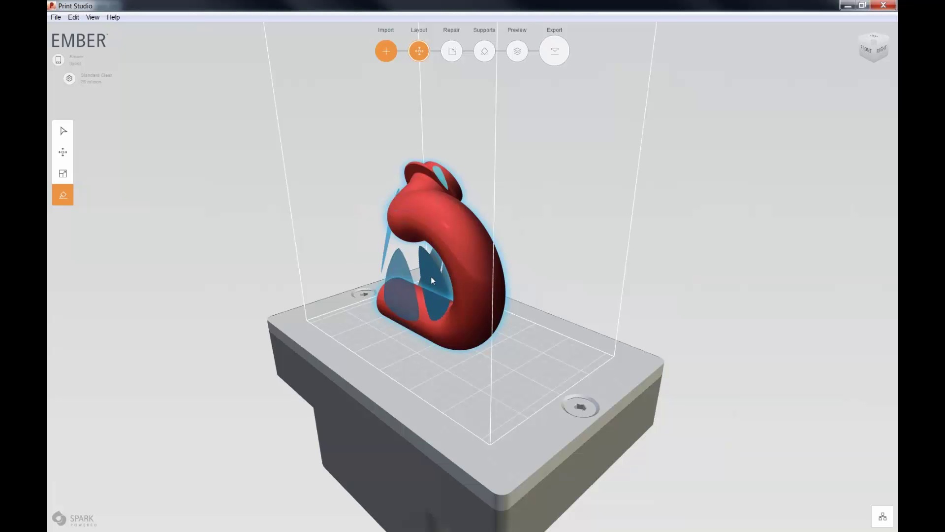
{"action": "left_click", "coordinate": [444, 178]}
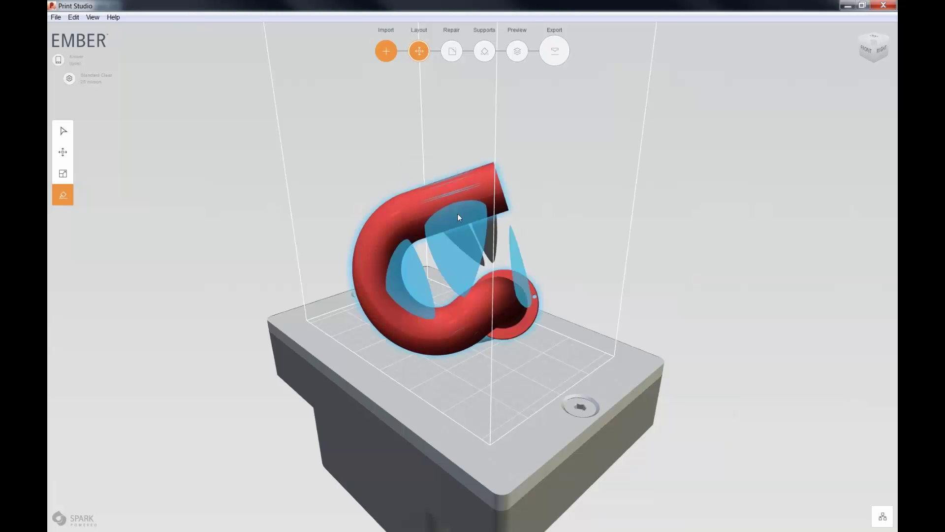
{"action": "left_click", "coordinate": [454, 259]}
{"action": "left_click", "coordinate": [489, 289]}
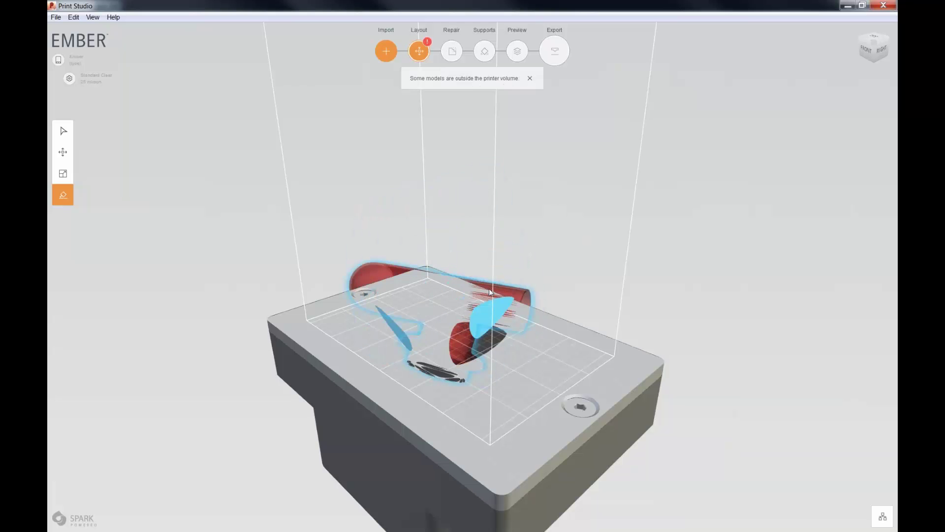
{"action": "left_click", "coordinate": [489, 313]}
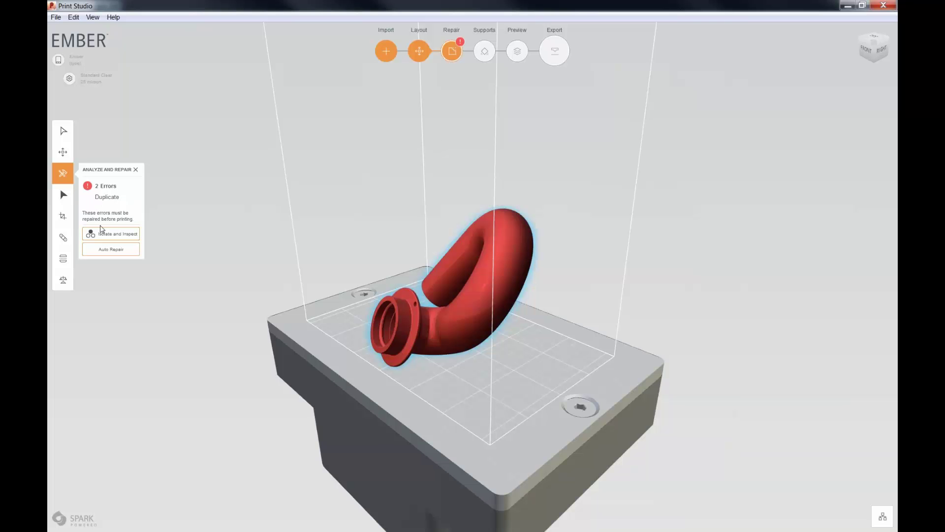
Isolate the manifold to inspect its duplicate geometry errors from several angles, and repair them automatically.
{"action": "left_click", "coordinate": [109, 235]}
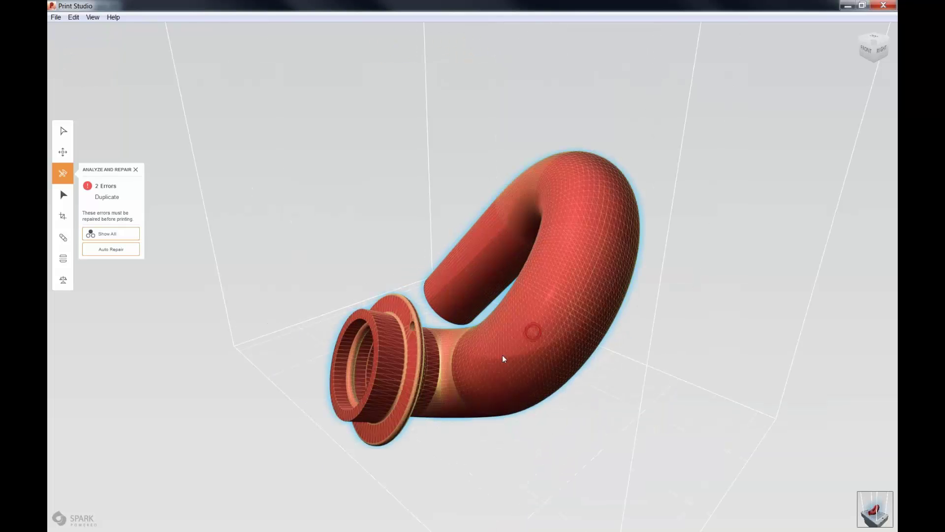
{"action": "right_click_drag", "start_coordinate": [524, 337], "coordinate": [760, 315]}
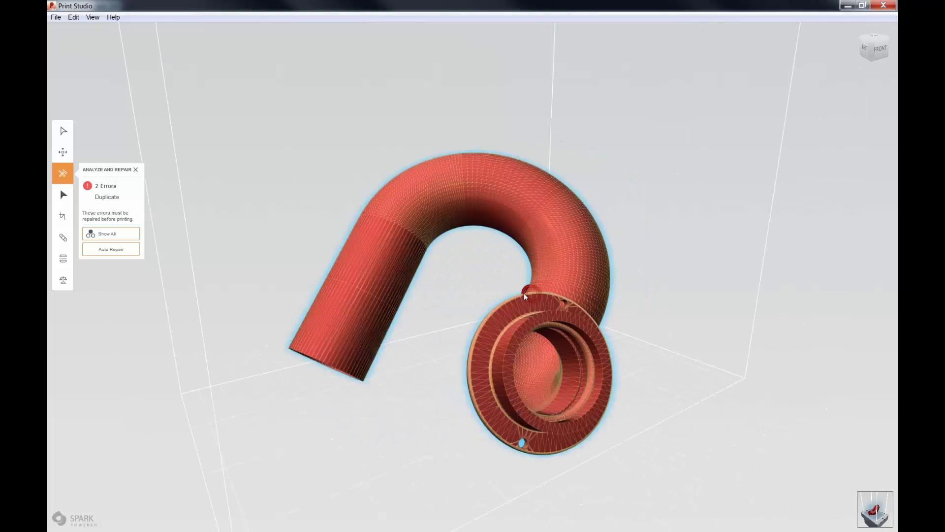
{"action": "right_click_drag", "start_coordinate": [524, 295], "coordinate": [381, 321]}
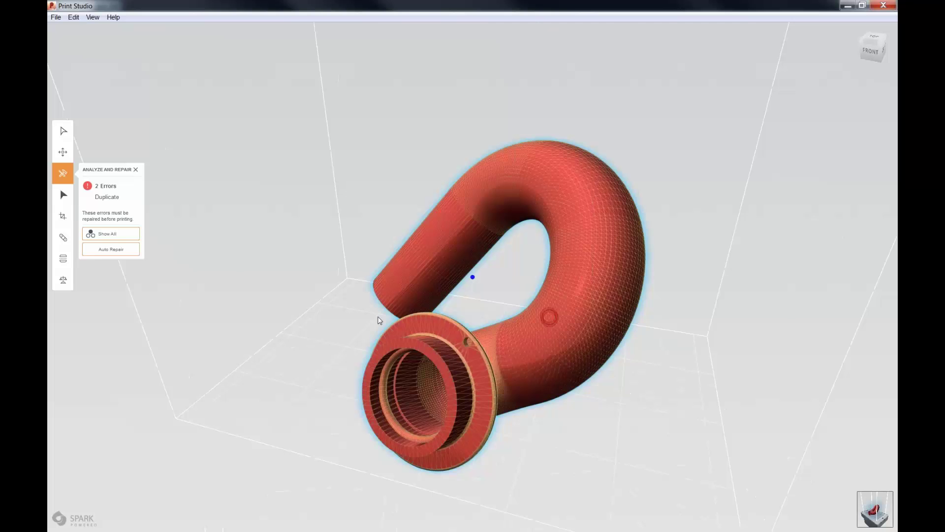
{"action": "left_click", "coordinate": [112, 249]}
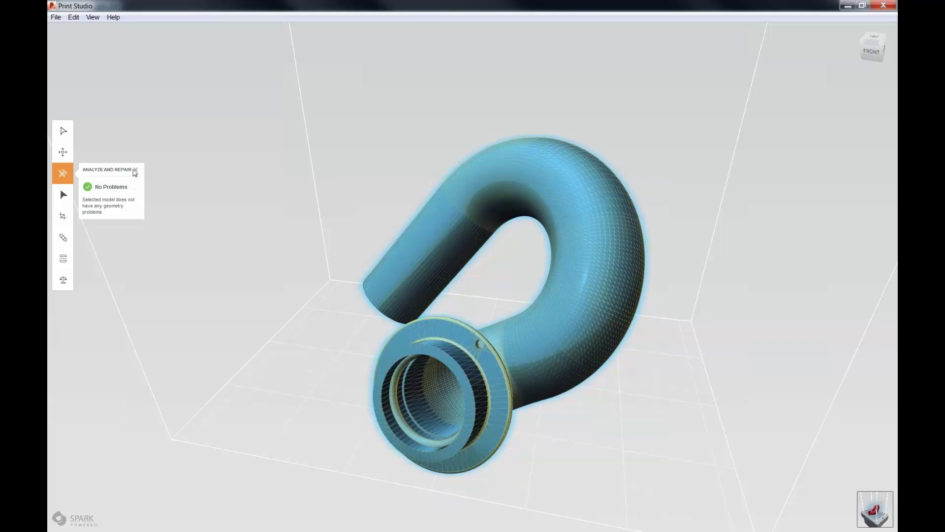
{"action": "left_click", "coordinate": [134, 171]}
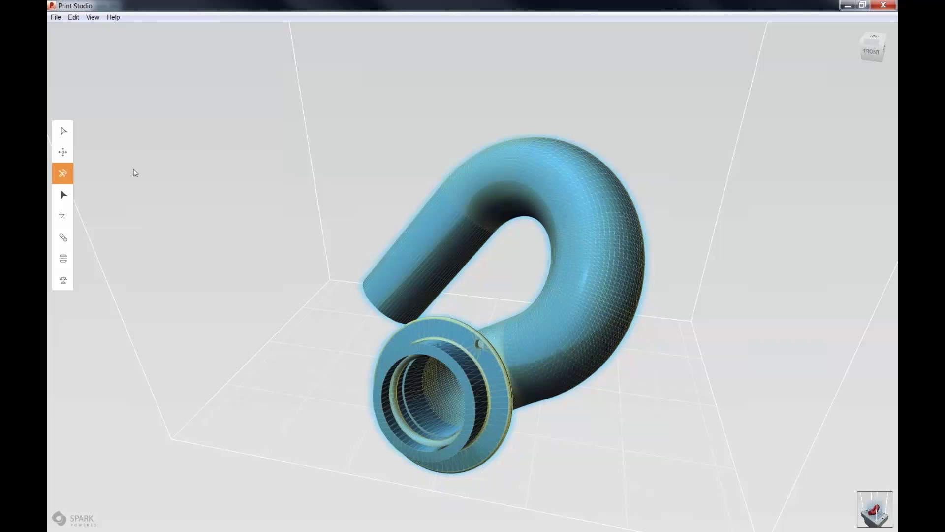
Review the region selection, move, analysis, patch holes and plane cut tools, returning the manifold to the full printer view.
{"action": "left_click", "coordinate": [63, 195]}
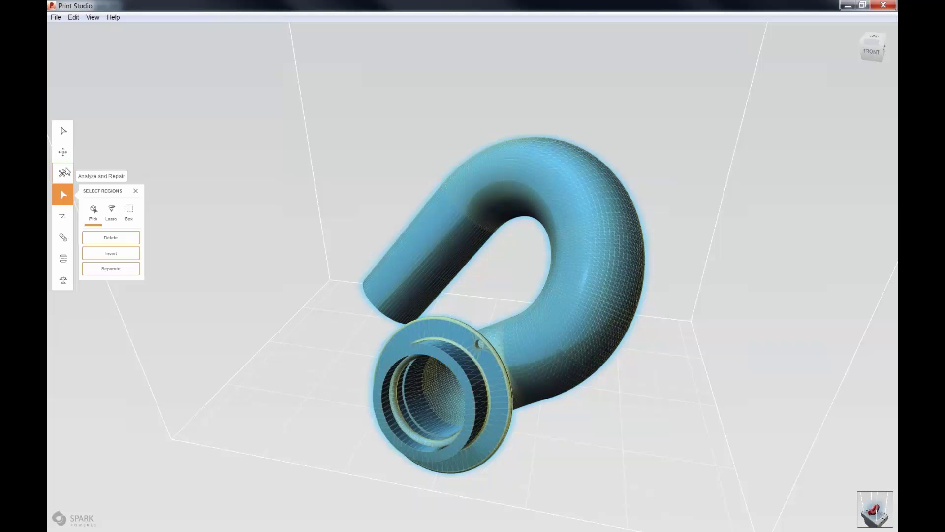
{"action": "left_click", "coordinate": [62, 152]}
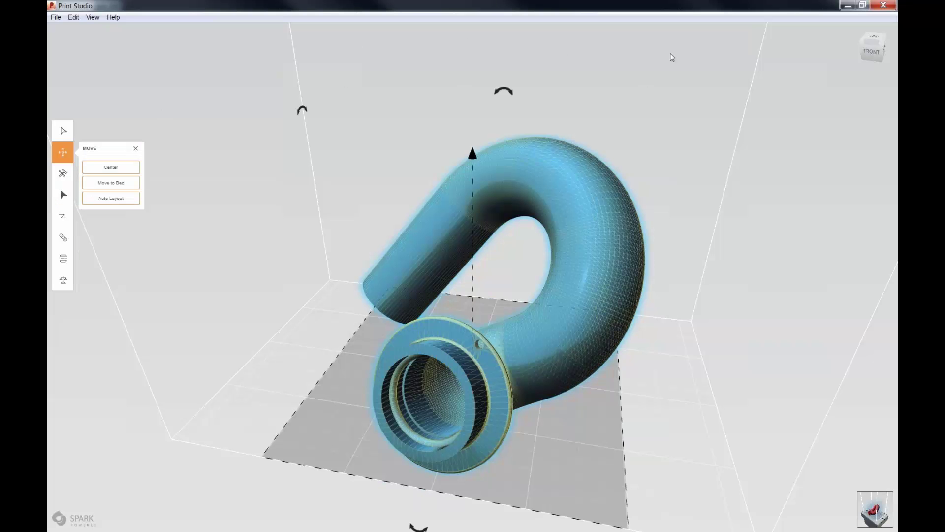
{"action": "left_click", "coordinate": [64, 175]}
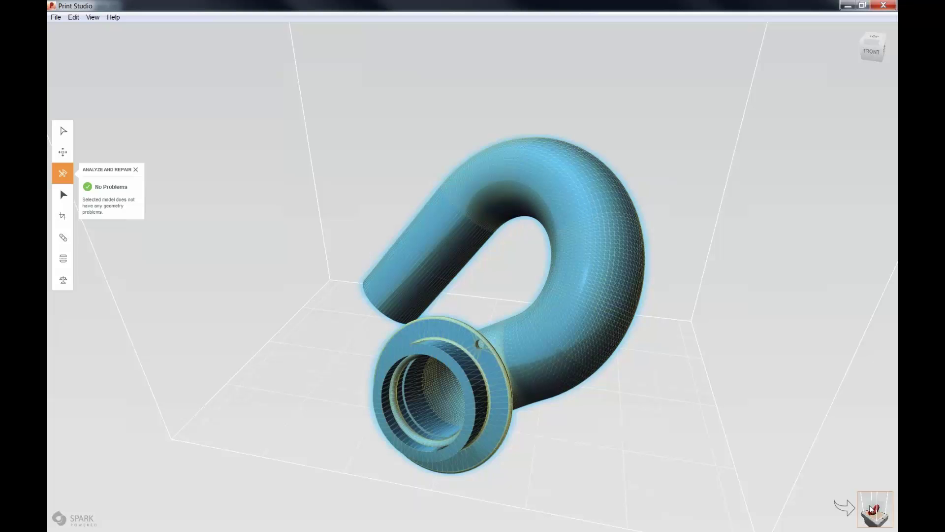
{"action": "left_click", "coordinate": [871, 509]}
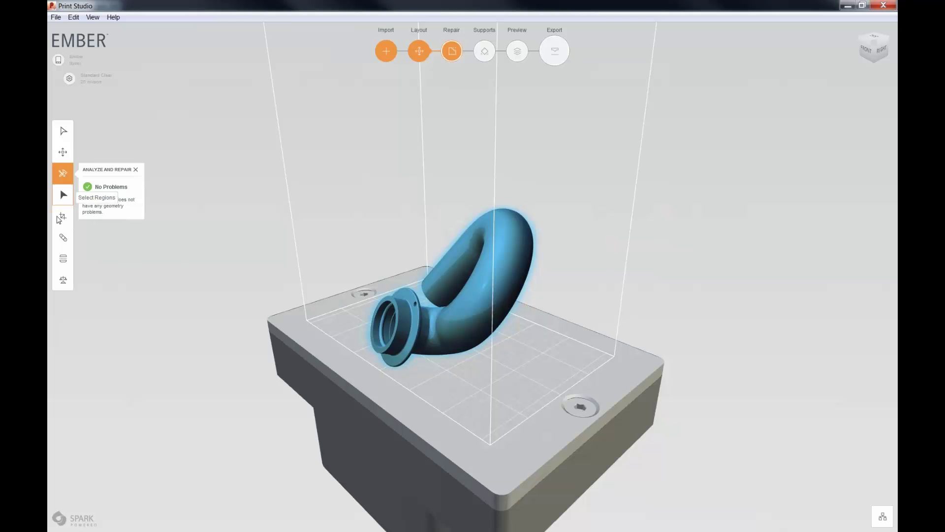
{"action": "left_click", "coordinate": [63, 217]}
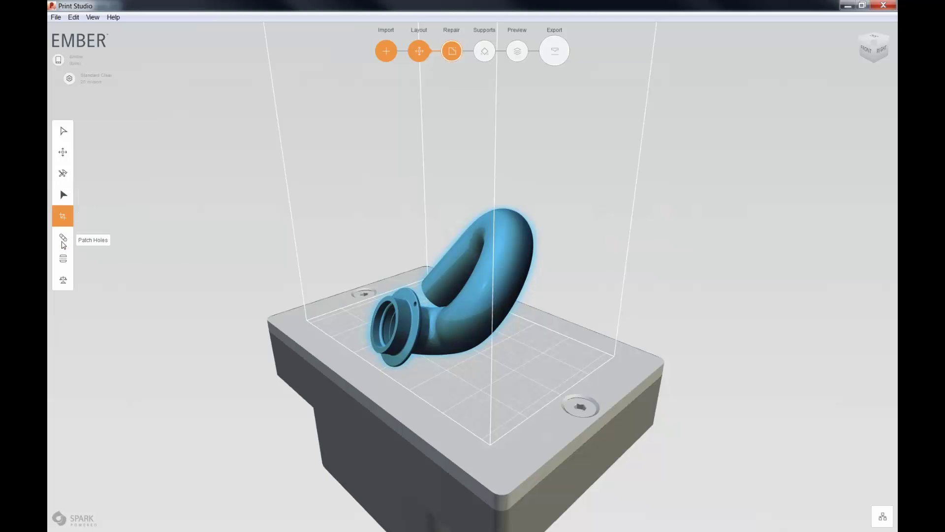
{"action": "left_click", "coordinate": [62, 240]}
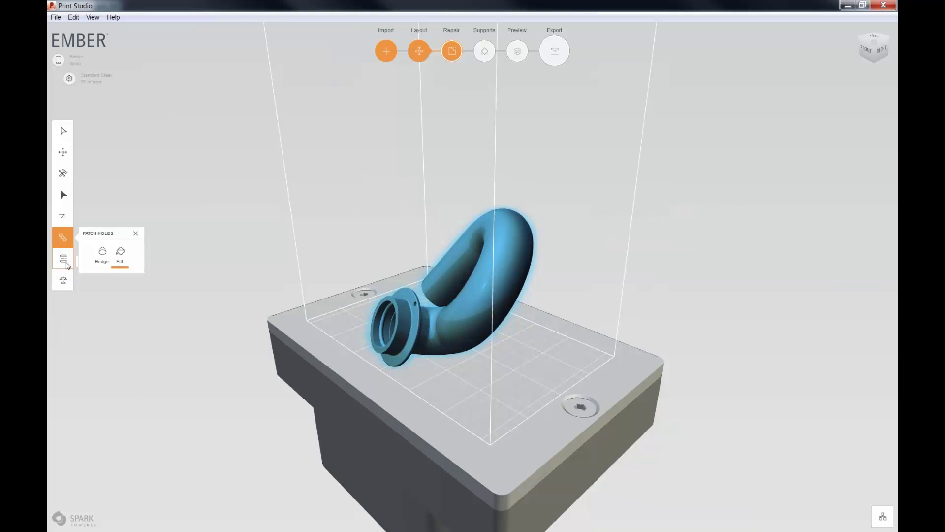
{"action": "left_click", "coordinate": [64, 260]}
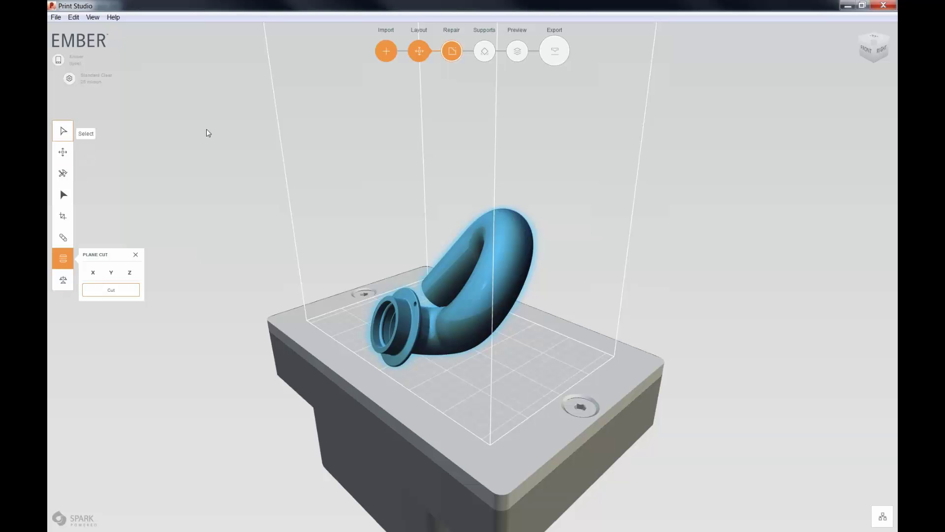
{"action": "left_click", "coordinate": [399, 90]}
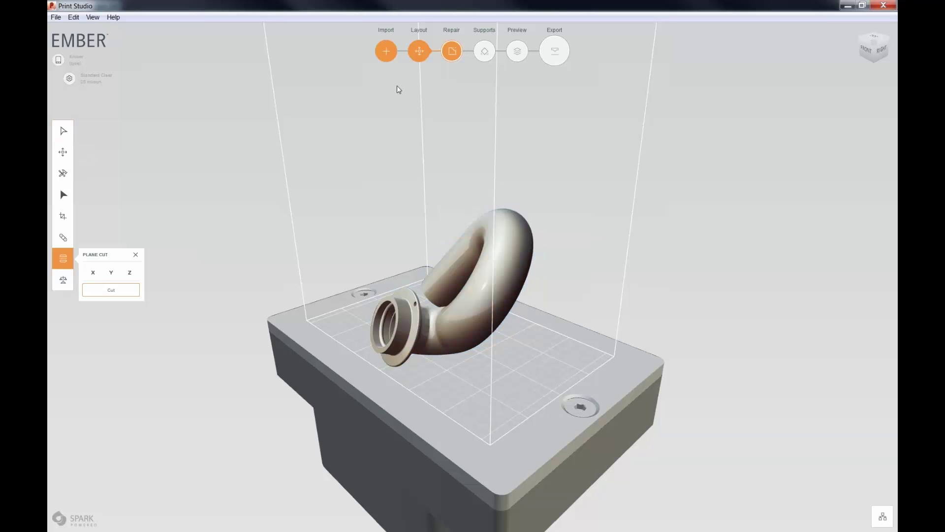
Optimize the manifold's rotation in the supports stage.
{"action": "left_click", "coordinate": [484, 52]}
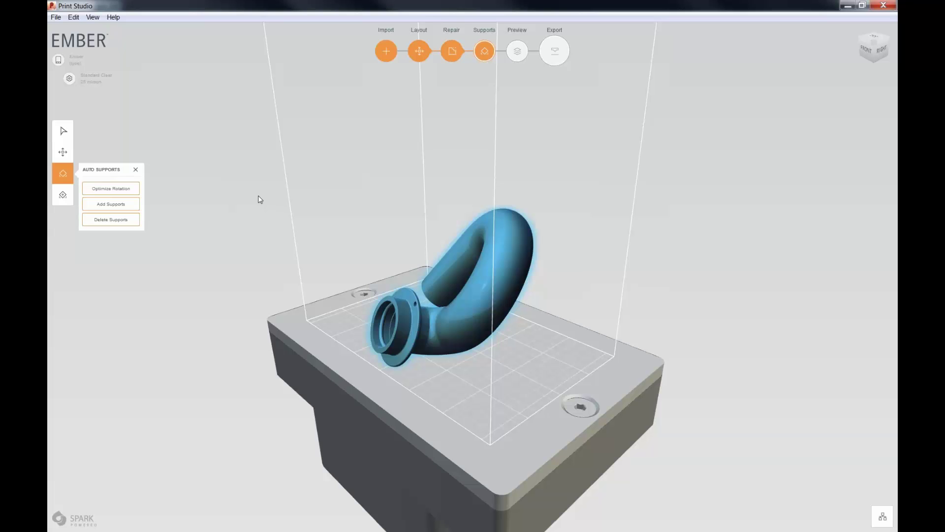
{"action": "left_click", "coordinate": [109, 190]}
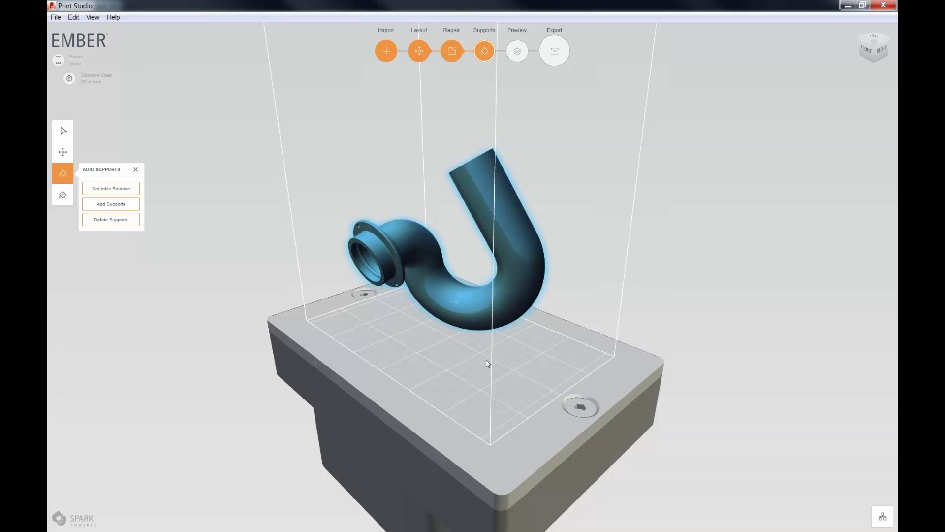
Add automatic supports beneath the manifold in its optimized rotation.
{"action": "middle_click_drag", "start_coordinate": [470, 348], "coordinate": [436, 327]}
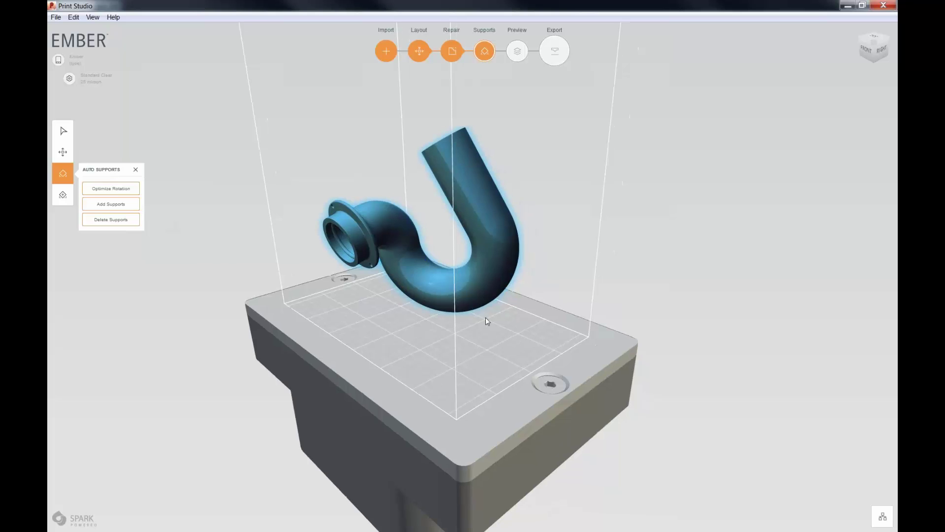
{"action": "right_click_drag", "start_coordinate": [485, 317], "coordinate": [454, 337]}
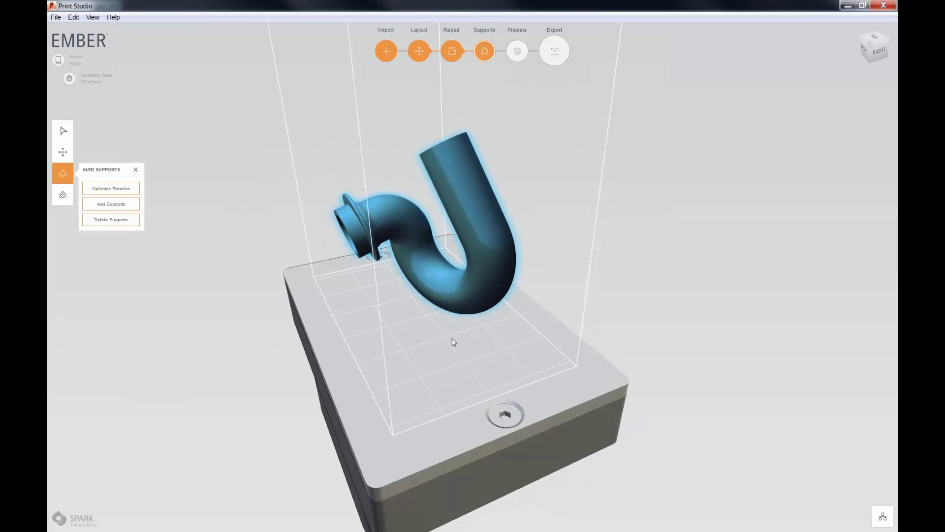
{"action": "left_click", "coordinate": [123, 206]}
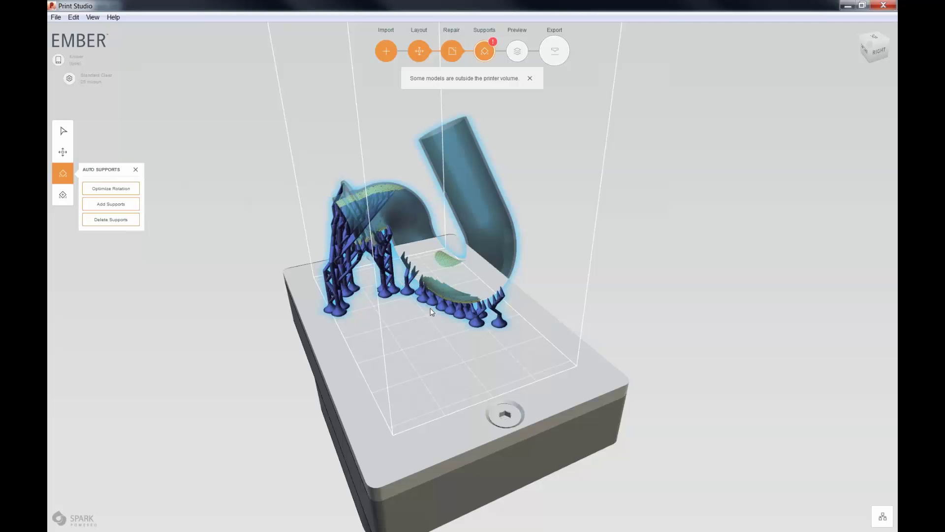
Rotate the supported manifold -20 degrees about its vertical axis to fit inside the printer volume, and deselect it.
{"action": "middle_click_drag", "start_coordinate": [430, 308], "coordinate": [491, 358]}
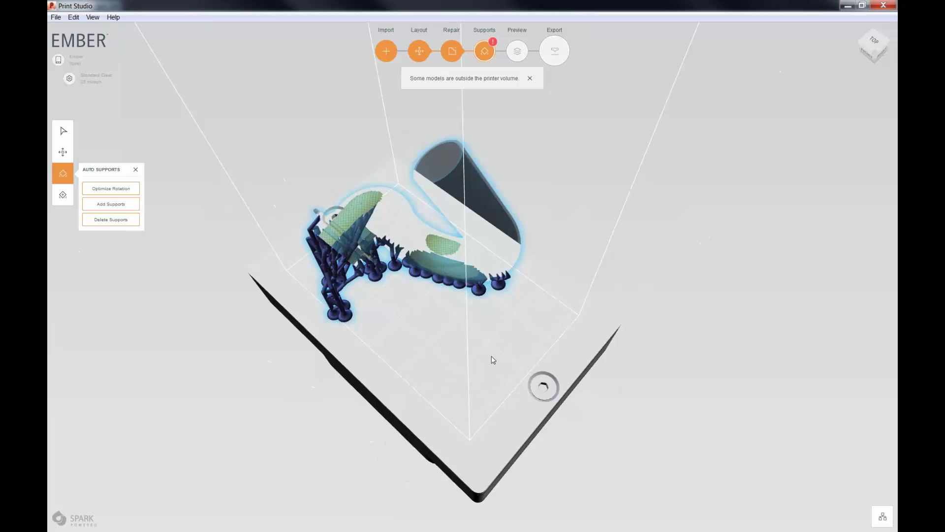
{"action": "left_click", "coordinate": [64, 153]}
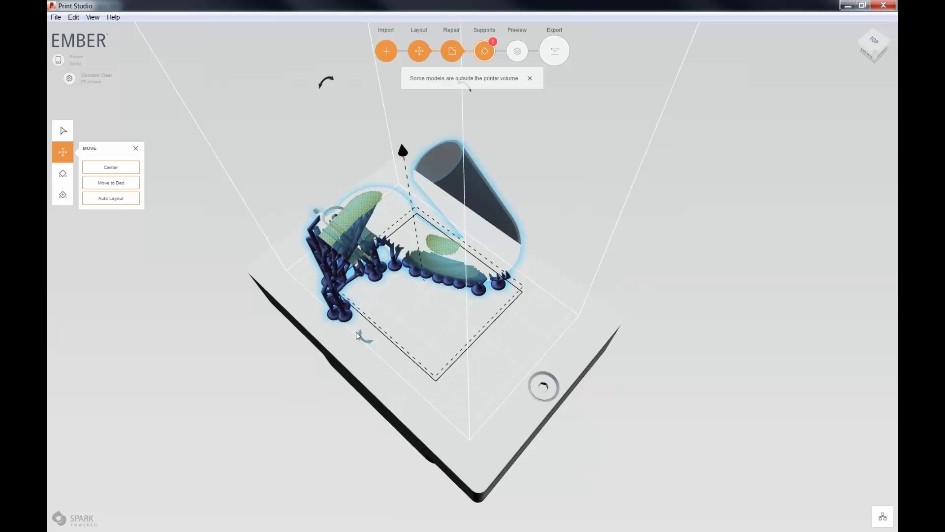
{"action": "left_click_drag", "start_coordinate": [357, 336], "coordinate": [333, 322]}
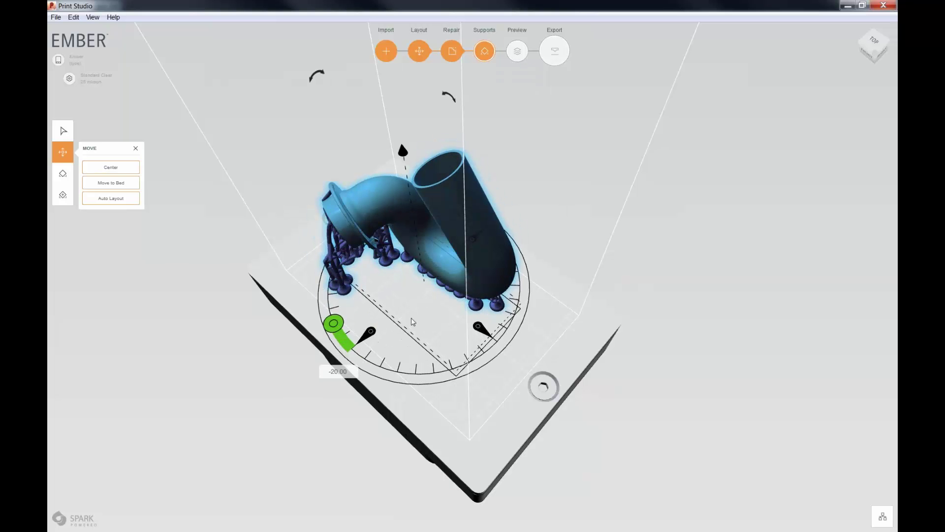
{"action": "left_click", "coordinate": [198, 245]}
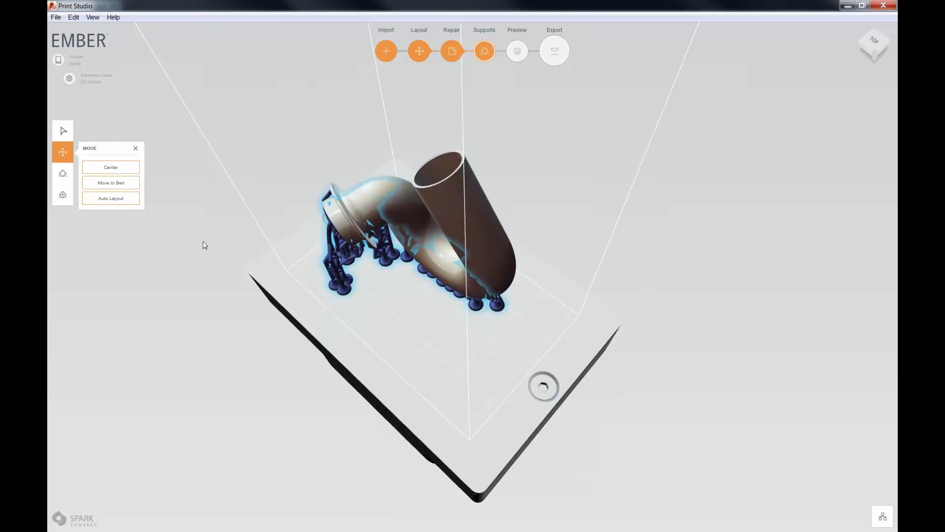
Add a manual support from the build plate to the outer side of the manifold's large bend.
{"action": "middle_click_drag", "start_coordinate": [423, 260], "coordinate": [397, 244]}
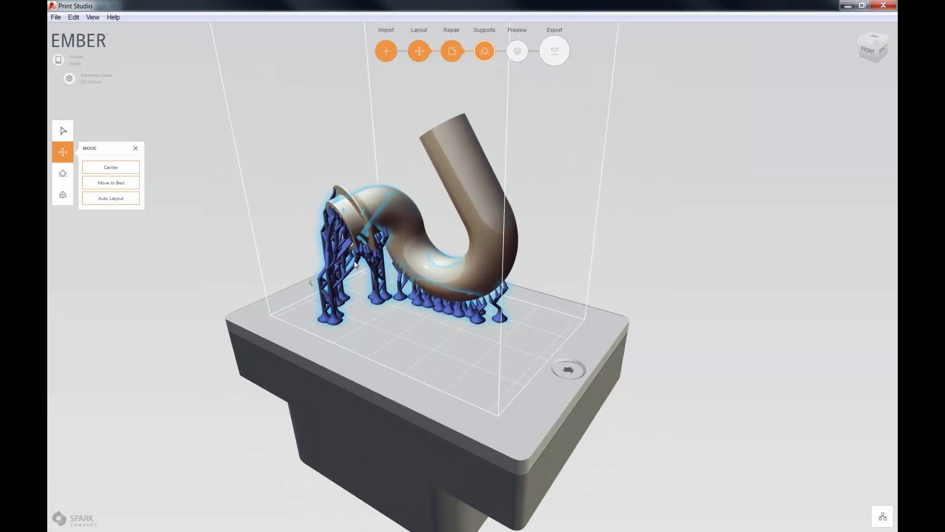
{"action": "left_click", "coordinate": [62, 174]}
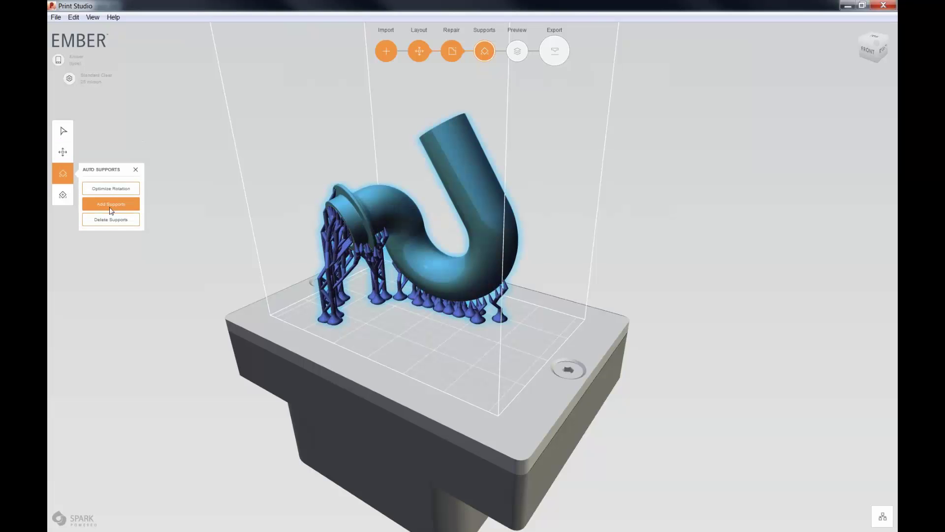
{"action": "left_click", "coordinate": [63, 197]}
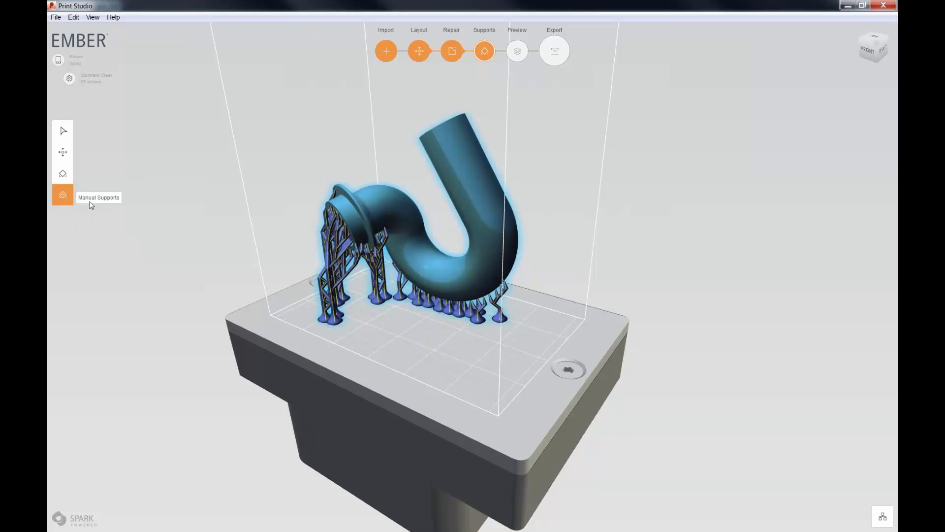
{"action": "left_click", "coordinate": [522, 324]}
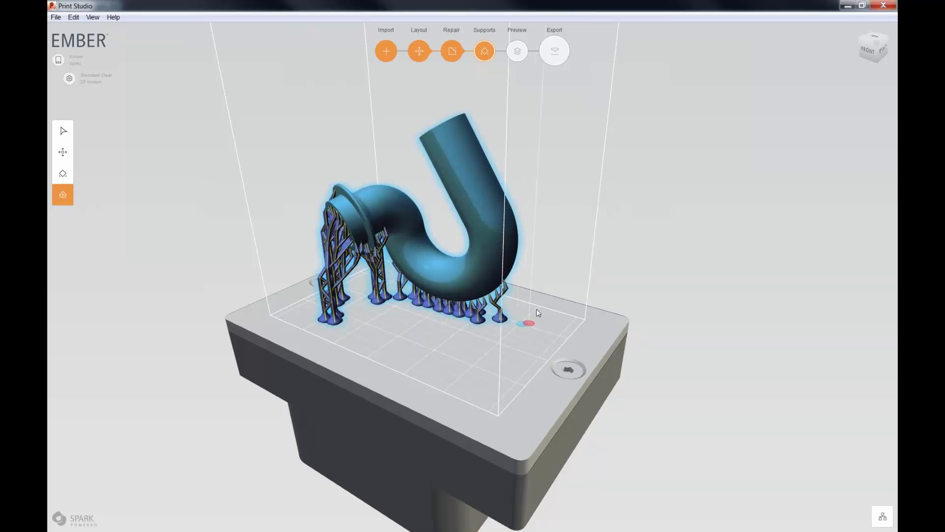
{"action": "left_click", "coordinate": [510, 264]}
{"action": "left_click", "coordinate": [520, 326]}
{"action": "left_click", "coordinate": [509, 264]}
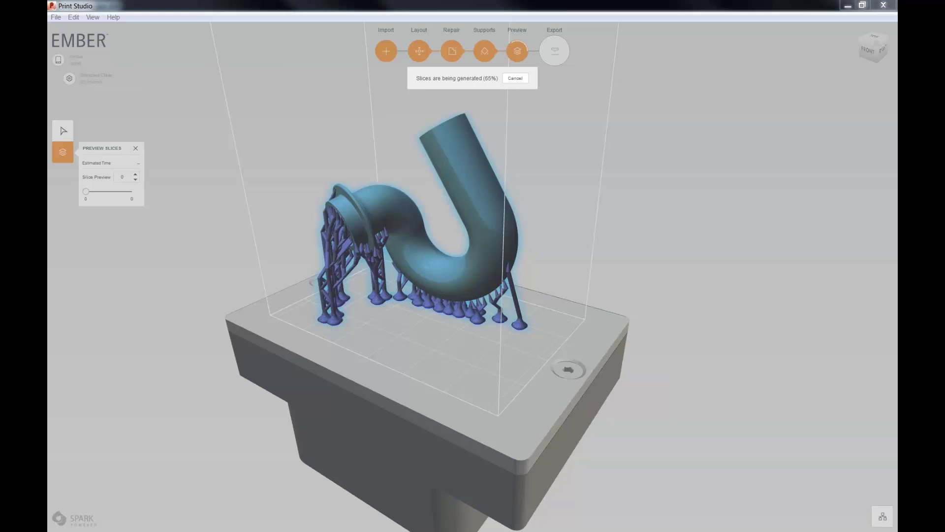
Check the CPU load in Windows Task Manager during slice generation, and scrub the slice preview to slice 1130.
{"action": "key", "text": "ctrl+shift+Escape"}
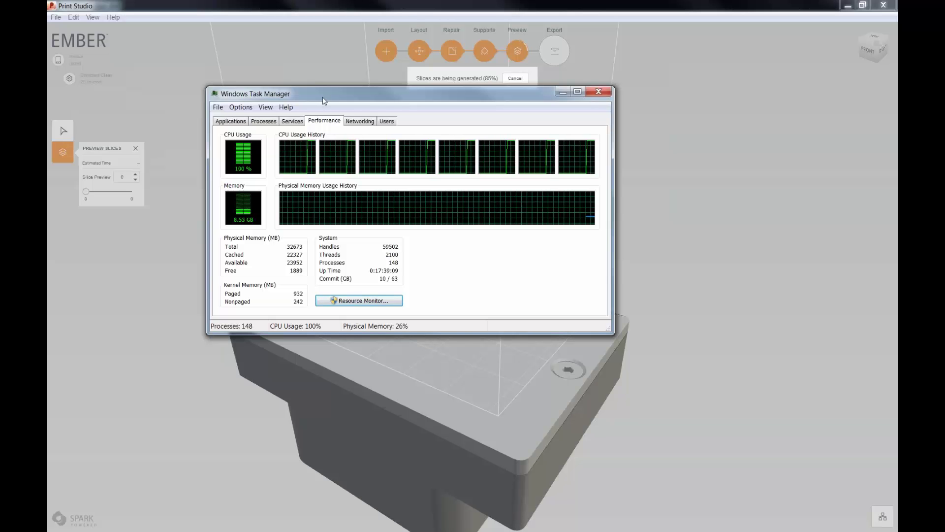
{"action": "left_click_drag", "start_coordinate": [323, 97], "coordinate": [48, 190]}
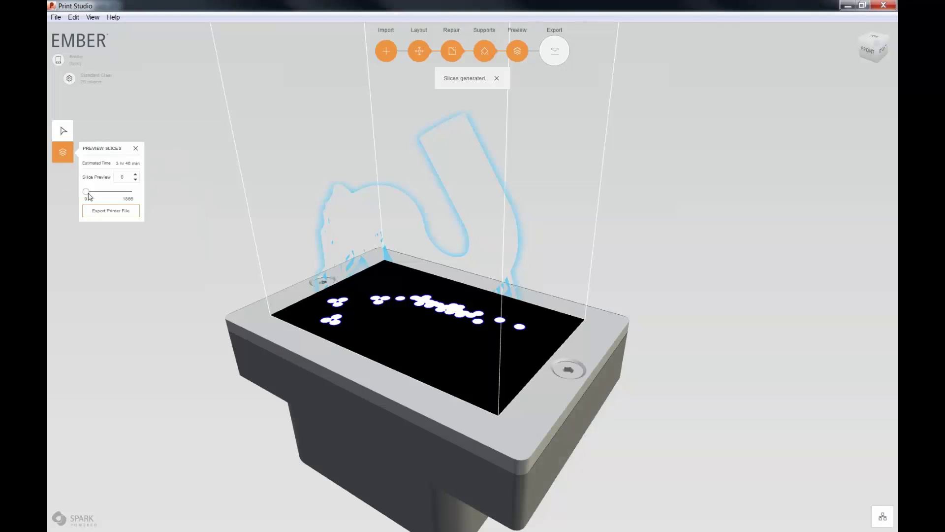
{"action": "left_click_drag", "start_coordinate": [87, 192], "coordinate": [124, 192]}
{"action": "mouse_move", "coordinate": [112, 192]}
{"action": "left_mouse_down"}
{"action": "mouse_move", "coordinate": [100, 192]}
{"action": "mouse_move", "coordinate": [118, 193]}
{"action": "left_mouse_up"}
Review the save options for exporting the printer file as *.tar.gz without saving, and close the slice preview settings.
{"action": "left_click", "coordinate": [115, 215]}
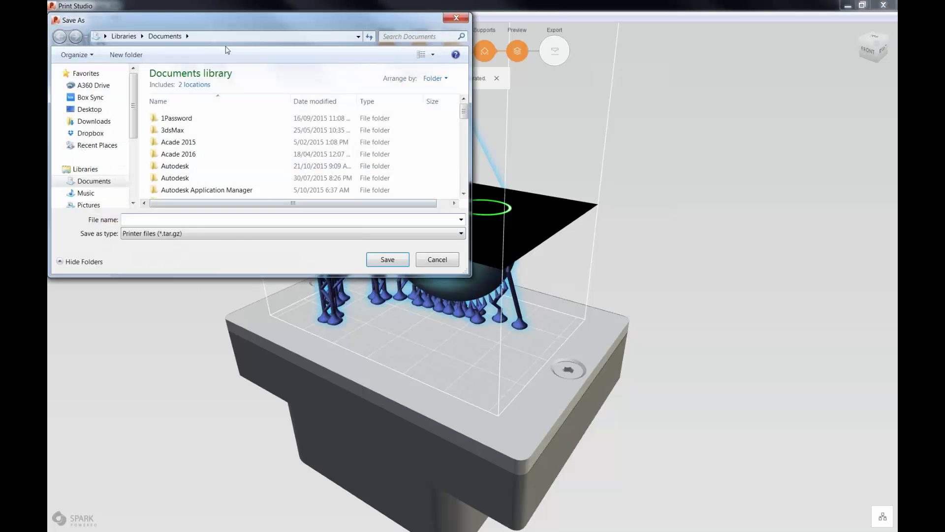
{"action": "left_click_drag", "start_coordinate": [230, 24], "coordinate": [331, 51]}
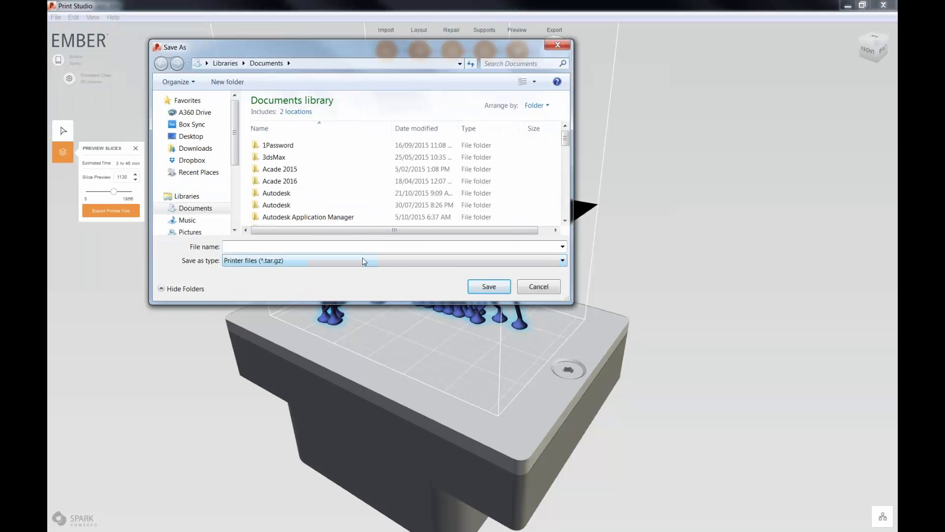
{"action": "key", "text": "Escape"}
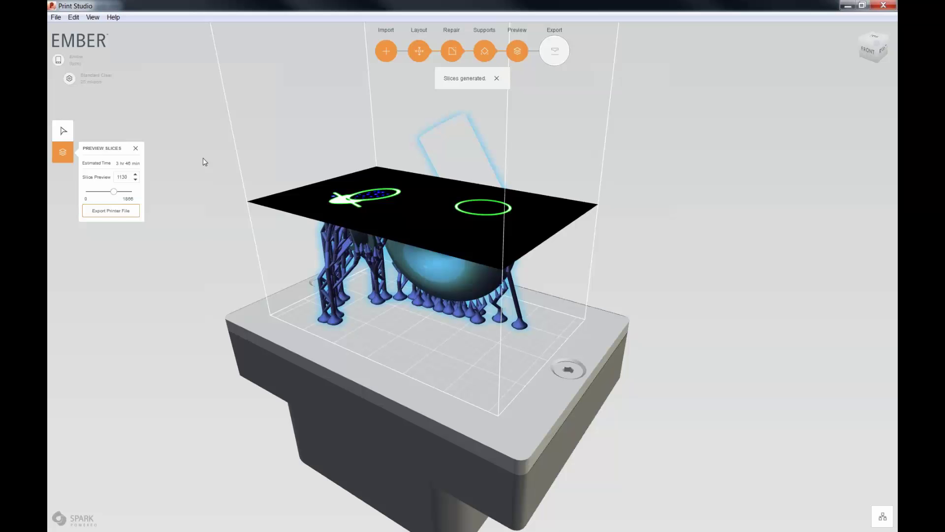
{"action": "left_click", "coordinate": [136, 148]}
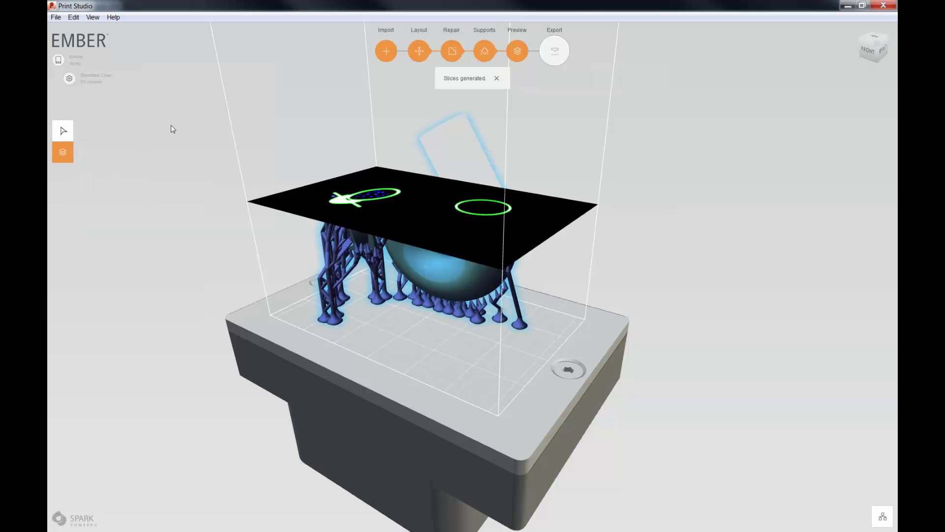